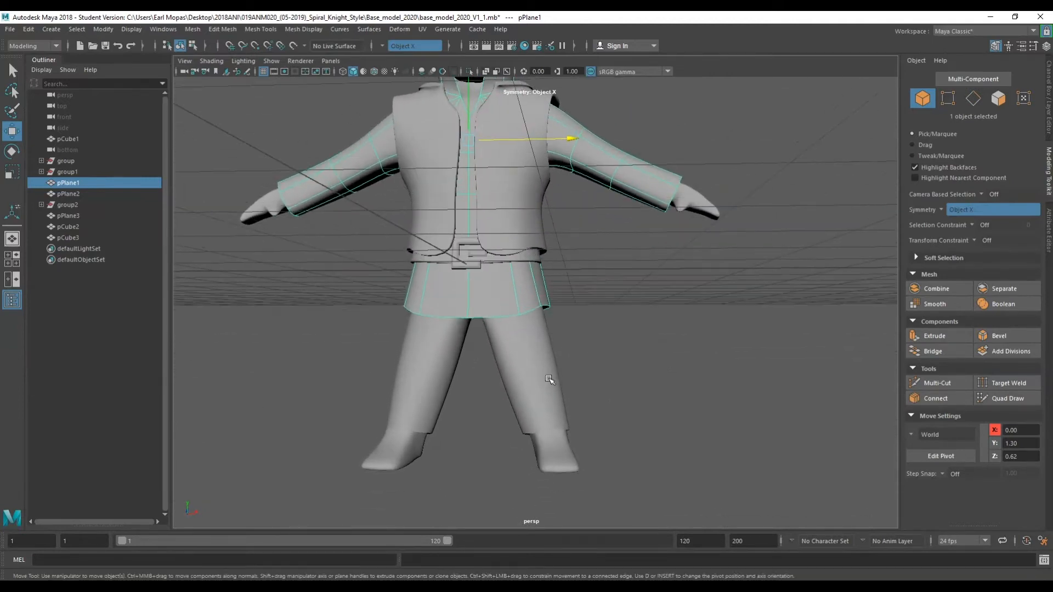
Create a polygon cube in front of the character's right foot.
{"action": "scroll", "coordinate": [550, 379], "scroll_direction": "up", "scroll_amount": 2}
{"action": "scroll", "coordinate": [550, 379], "scroll_direction": "down", "scroll_amount": 1}
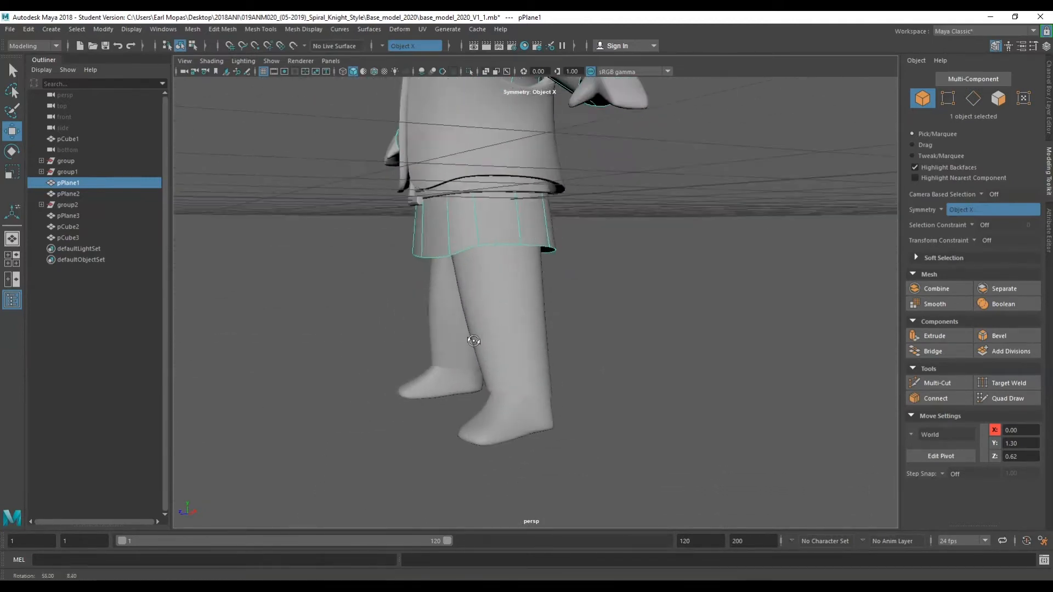
{"action": "scroll", "coordinate": [560, 373], "scroll_direction": "down", "scroll_amount": 3}
{"action": "scroll", "coordinate": [560, 373], "scroll_direction": "up", "scroll_amount": 3}
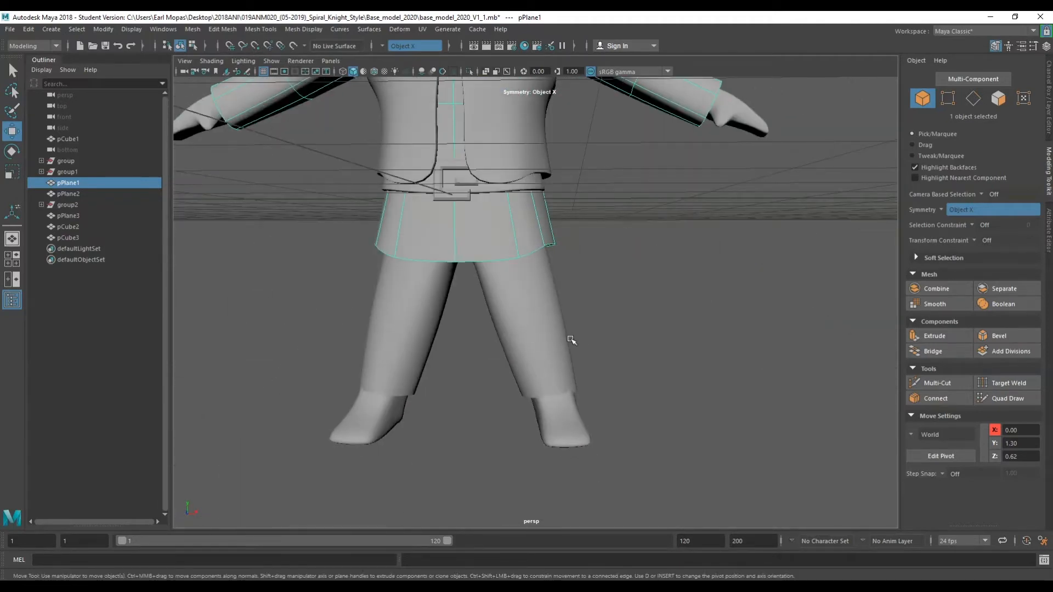
{"action": "key", "text": "space"}
{"action": "left_click", "coordinate": [441, 242]}
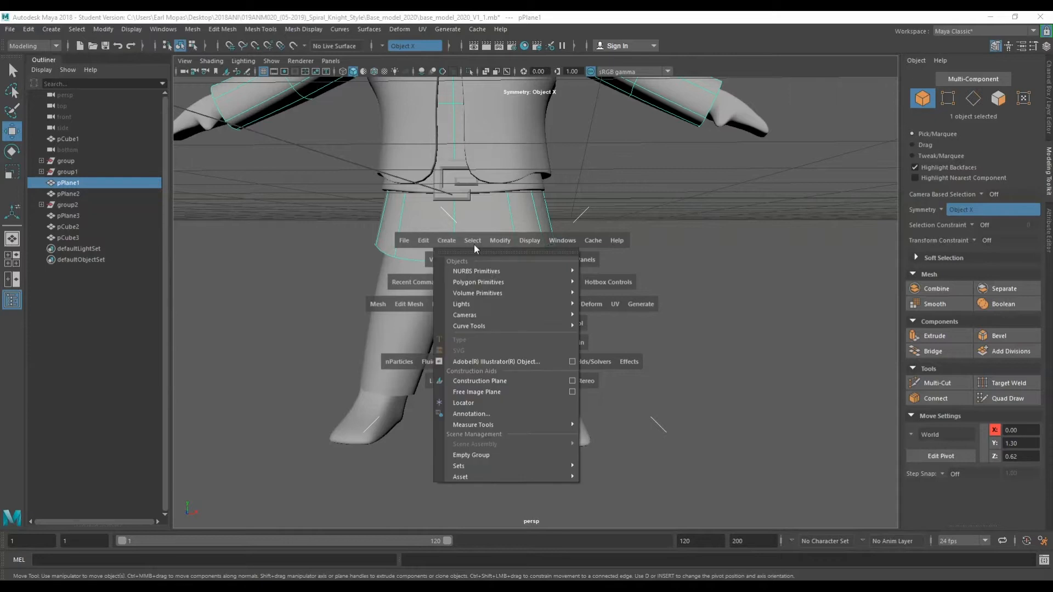
{"action": "mouse_move", "coordinate": [491, 280]}
{"action": "left_click", "coordinate": [645, 305]}
{"action": "left_click_drag", "start_coordinate": [454, 416], "coordinate": [430, 395], "text": "alt"}
{"action": "left_click_drag", "start_coordinate": [475, 135], "coordinate": [604, 450]}
{"action": "middle_click_drag", "start_coordinate": [603, 449], "coordinate": [561, 448]}
{"action": "left_click_drag", "start_coordinate": [560, 448], "coordinate": [263, 408], "text": "alt"}
{"action": "key", "text": "r"}
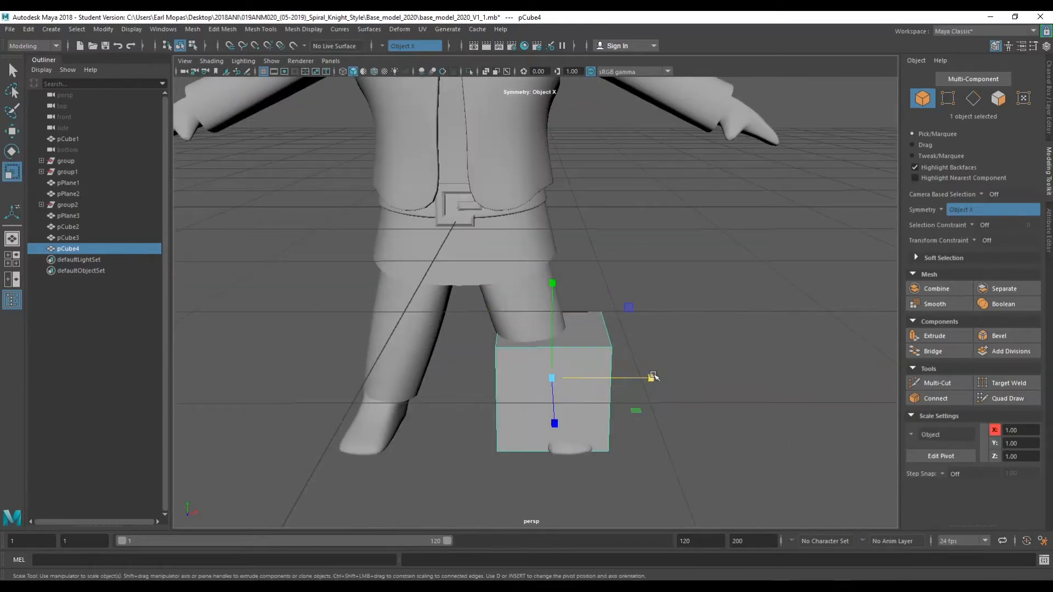
Scale the cube into a narrower block about 0.61 by 0.66 and set it beside the foot.
{"action": "left_click_drag", "start_coordinate": [651, 377], "coordinate": [612, 379]}
{"action": "left_click_drag", "start_coordinate": [542, 426], "coordinate": [555, 372], "text": "alt"}
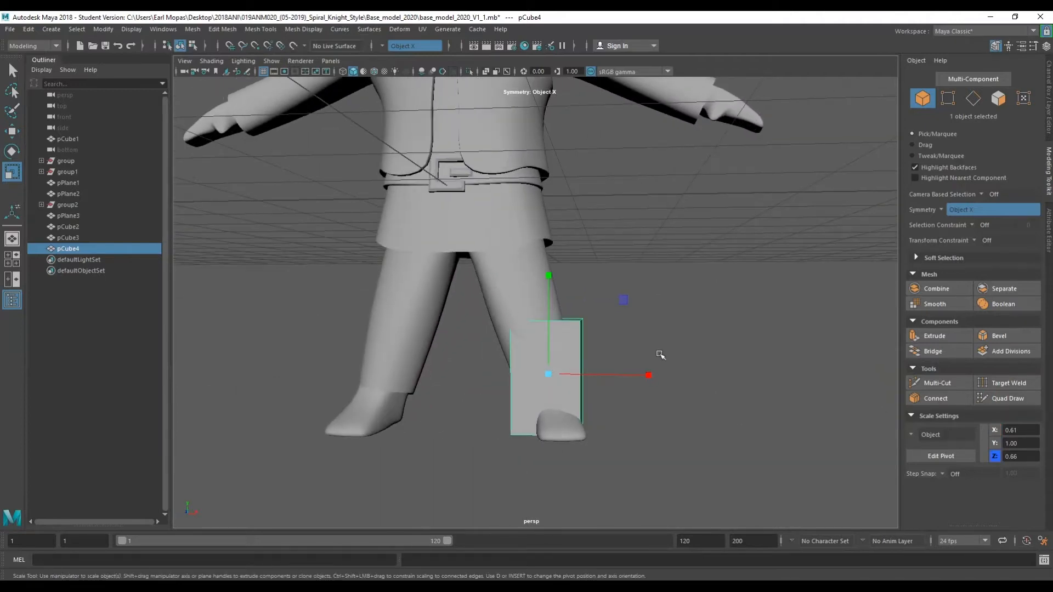
{"action": "left_click_drag", "start_coordinate": [647, 346], "coordinate": [533, 364]}
{"action": "key", "text": "w"}
{"action": "key", "text": "r"}
{"action": "left_click_drag", "start_coordinate": [420, 341], "coordinate": [436, 345]}
{"action": "key", "text": "w"}
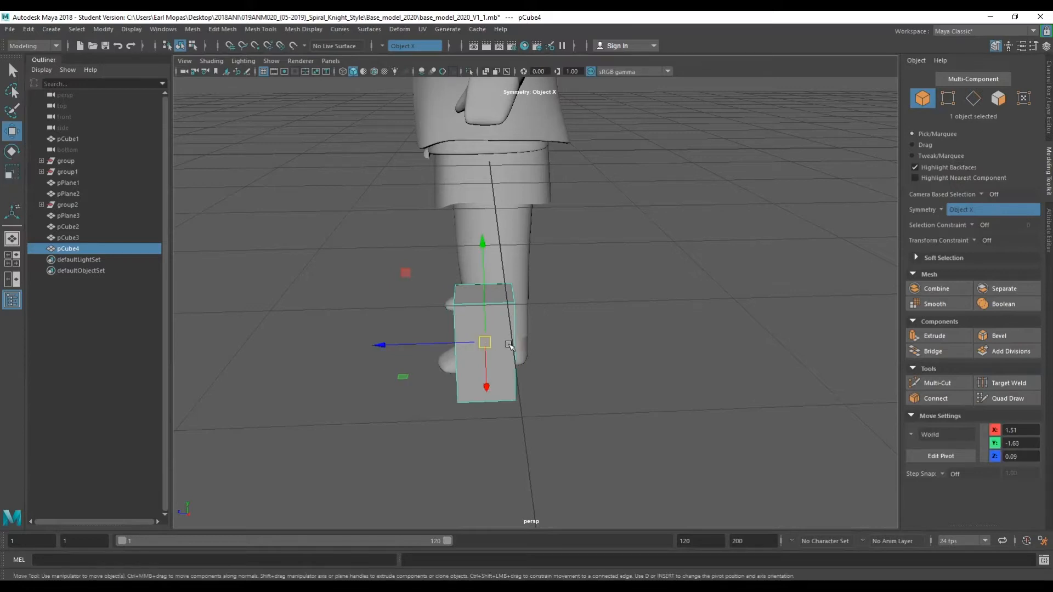
Move the block under the right leg and select a pair of its vertical edges.
{"action": "left_click_drag", "start_coordinate": [469, 346], "coordinate": [484, 348]}
{"action": "scroll", "coordinate": [513, 389], "scroll_direction": "up", "scroll_amount": 3}
{"action": "left_click_drag", "start_coordinate": [515, 389], "coordinate": [616, 387], "text": "alt"}
{"action": "middle_click_drag", "start_coordinate": [615, 388], "coordinate": [632, 333], "text": "alt"}
{"action": "right_click_drag", "start_coordinate": [599, 290], "coordinate": [533, 333]}
{"action": "left_click", "coordinate": [594, 316]}
{"action": "right_click_drag", "start_coordinate": [595, 310], "coordinate": [596, 311], "text": "ctrl"}
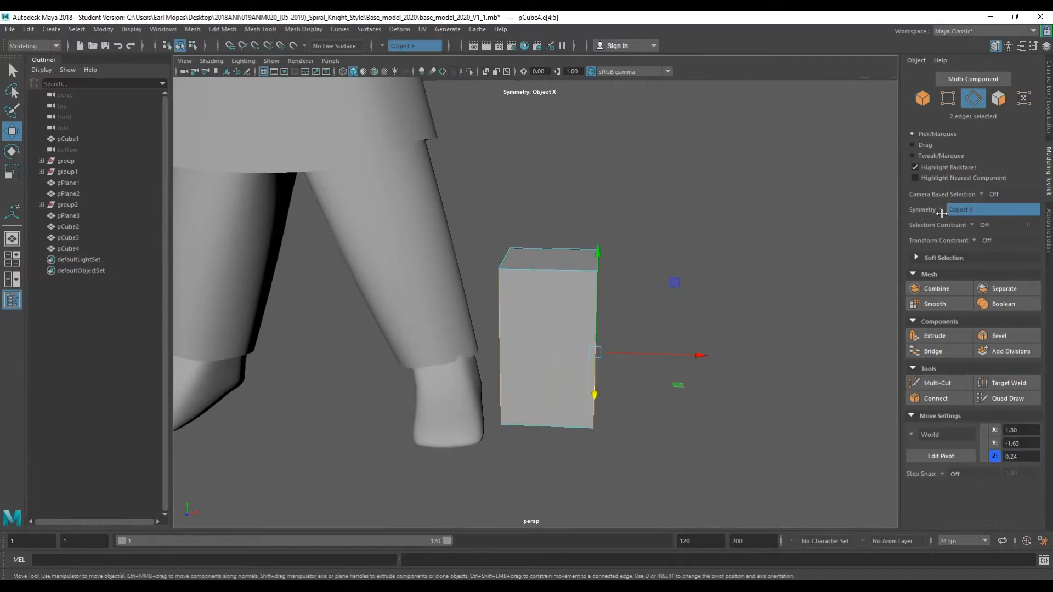
Add more vertical edges on the block to the selection and move them sideways.
{"action": "middle_click_drag", "start_coordinate": [588, 355], "coordinate": [555, 345], "text": "alt"}
{"action": "left_click", "coordinate": [514, 262]}
{"action": "right_click_drag", "start_coordinate": [514, 263], "coordinate": [394, 276], "text": "shift"}
{"action": "left_click_drag", "start_coordinate": [471, 351], "coordinate": [505, 356], "text": "alt"}
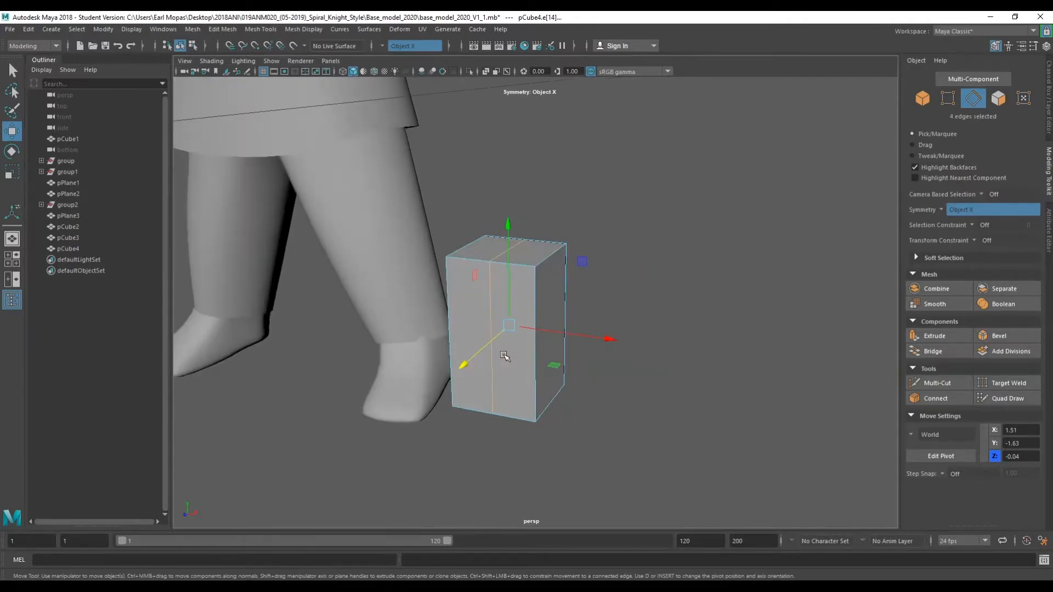
{"action": "right_click_drag", "start_coordinate": [535, 315], "coordinate": [524, 361], "text": "ctrl"}
{"action": "left_click_drag", "start_coordinate": [524, 362], "coordinate": [503, 345], "text": "alt"}
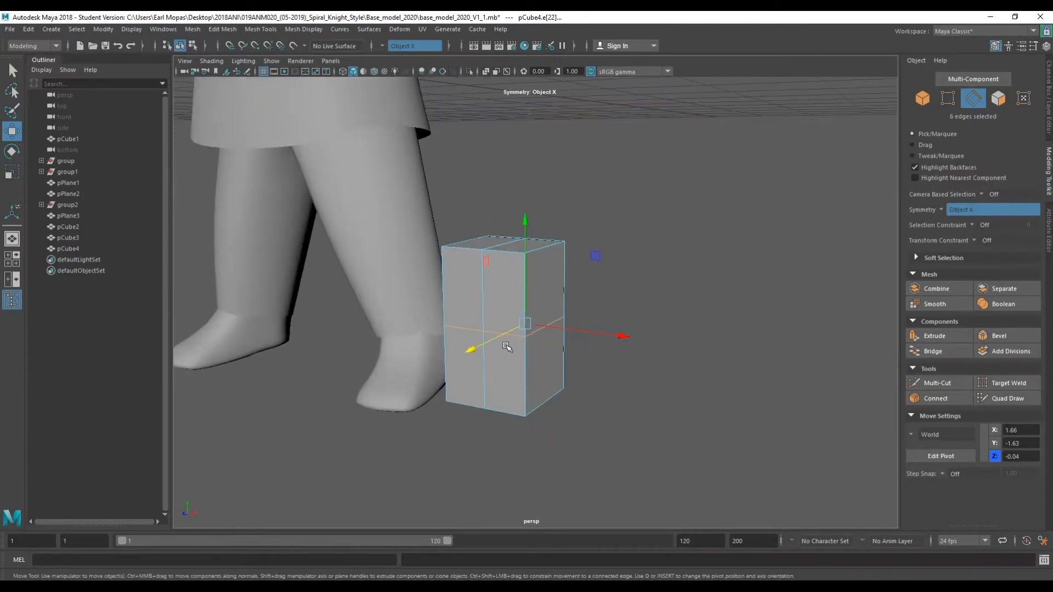
Reposition the block's vertical edge loops with the Slide Edge tool.
{"action": "key", "text": "space"}
{"action": "left_click", "coordinate": [438, 368]}
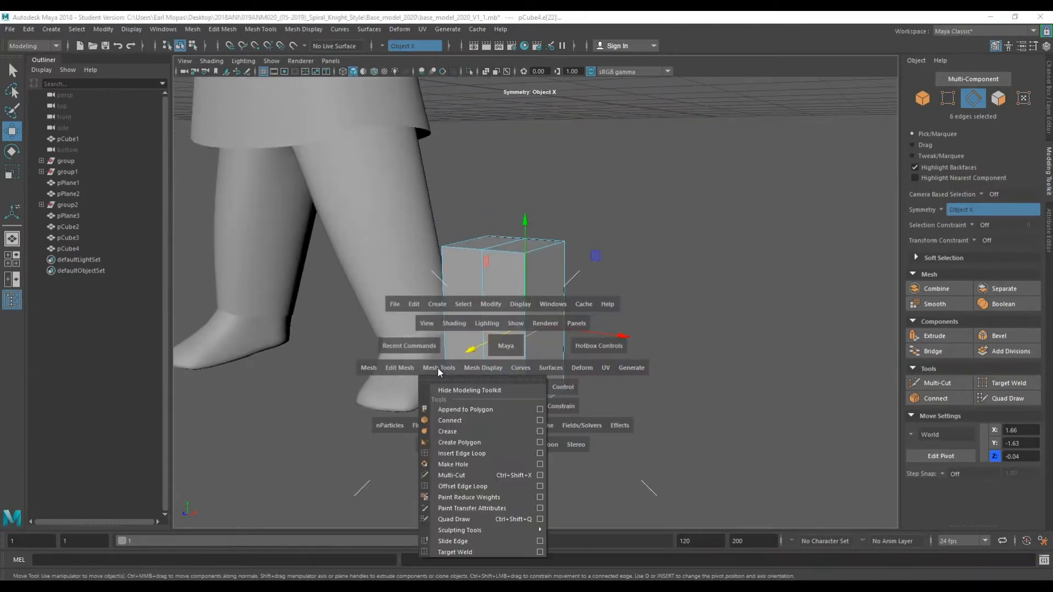
{"action": "left_click", "coordinate": [458, 540]}
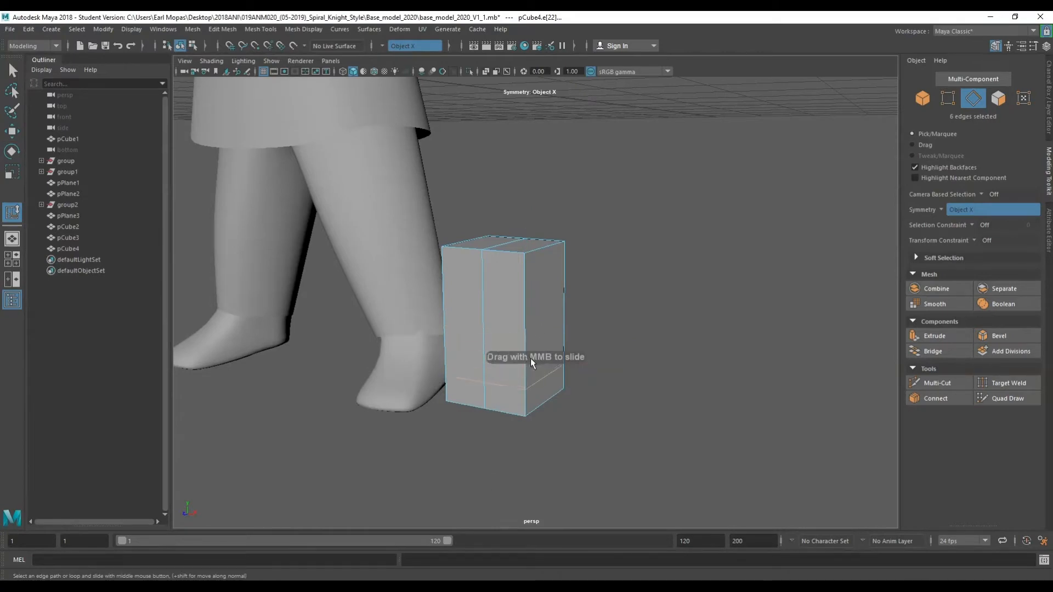
{"action": "mouse_move", "coordinate": [506, 367]}
{"action": "left_mouse_down", "text": "alt"}
{"action": "mouse_move", "coordinate": [422, 367]}
{"action": "mouse_move", "coordinate": [523, 371]}
{"action": "left_mouse_up", "text": "alt"}
{"action": "right_click_drag", "start_coordinate": [539, 256], "coordinate": [414, 265], "text": "shift"}
{"action": "left_click", "coordinate": [556, 257]}
{"action": "right_click_drag", "start_coordinate": [545, 255], "coordinate": [553, 300], "text": "ctrl"}
{"action": "left_click_drag", "start_coordinate": [485, 371], "coordinate": [417, 390], "text": "alt"}
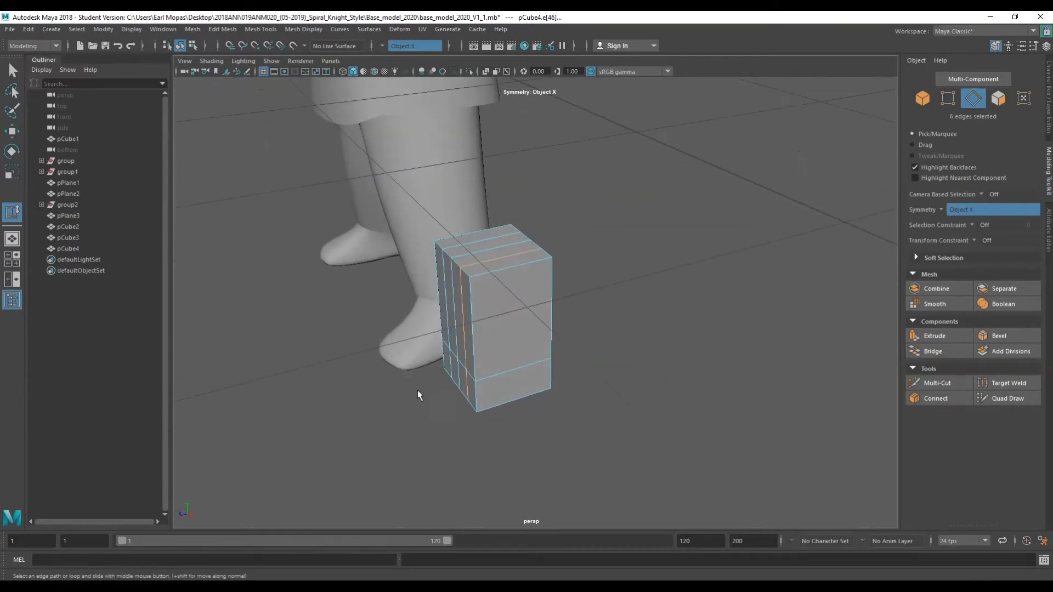
{"action": "right_click_drag", "start_coordinate": [512, 269], "coordinate": [511, 314], "text": "ctrl"}
{"action": "left_click_drag", "start_coordinate": [511, 315], "coordinate": [577, 321], "text": "alt"}
{"action": "key", "text": "w"}
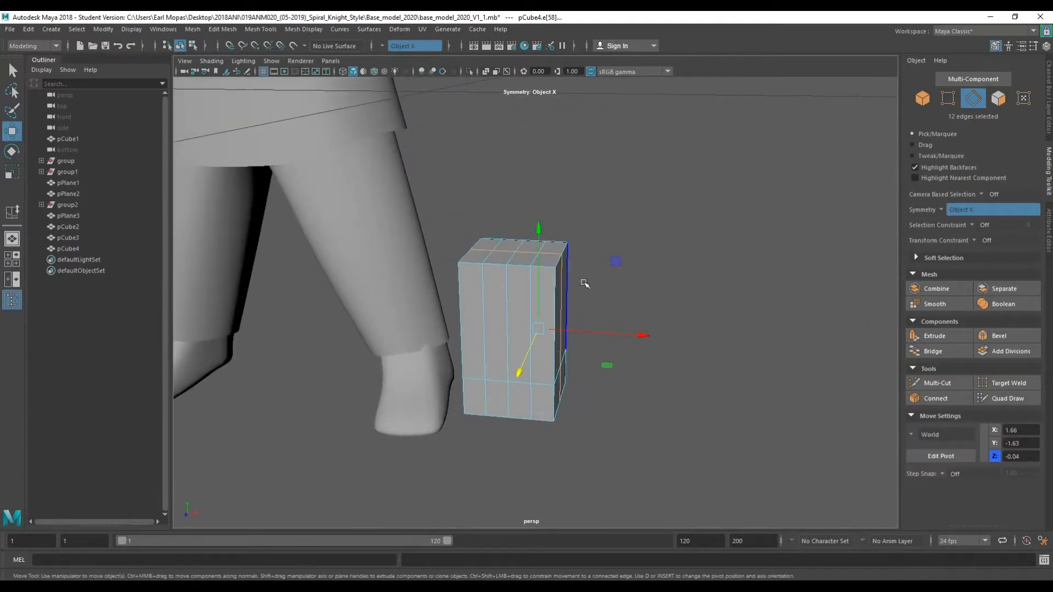
Select the block's side corner edges and move them outward.
{"action": "left_click", "coordinate": [578, 285]}
{"action": "key", "text": "q"}
{"action": "right_click", "coordinate": [666, 255]}
{"action": "right_click_drag", "start_coordinate": [666, 255], "coordinate": [666, 227]}
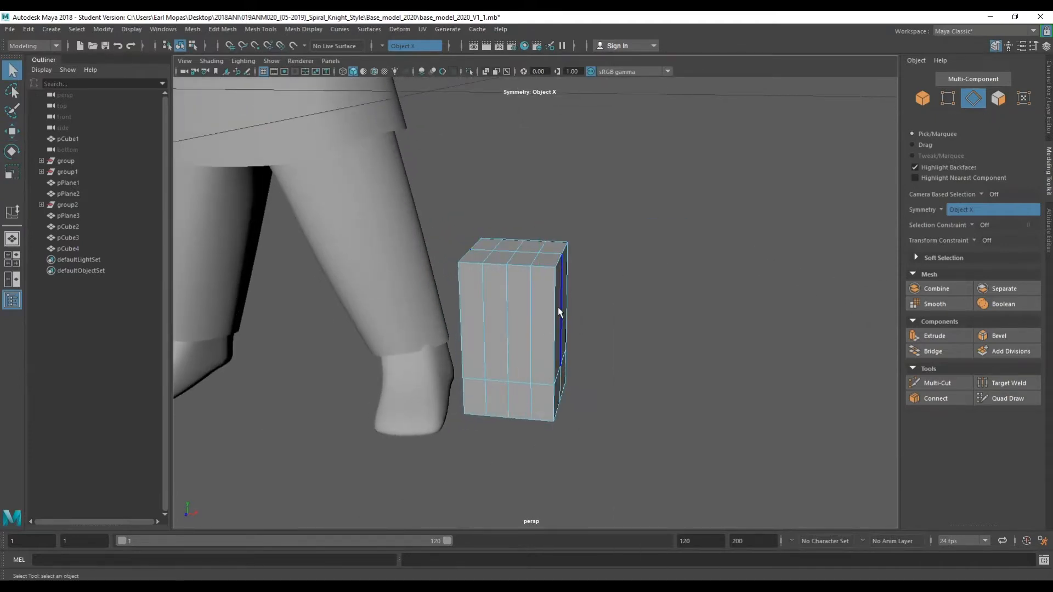
{"action": "left_click", "coordinate": [561, 383], "text": "shift"}
{"action": "key", "text": "w"}
{"action": "left_click_drag", "start_coordinate": [594, 333], "coordinate": [629, 332]}
{"action": "key", "text": "e"}
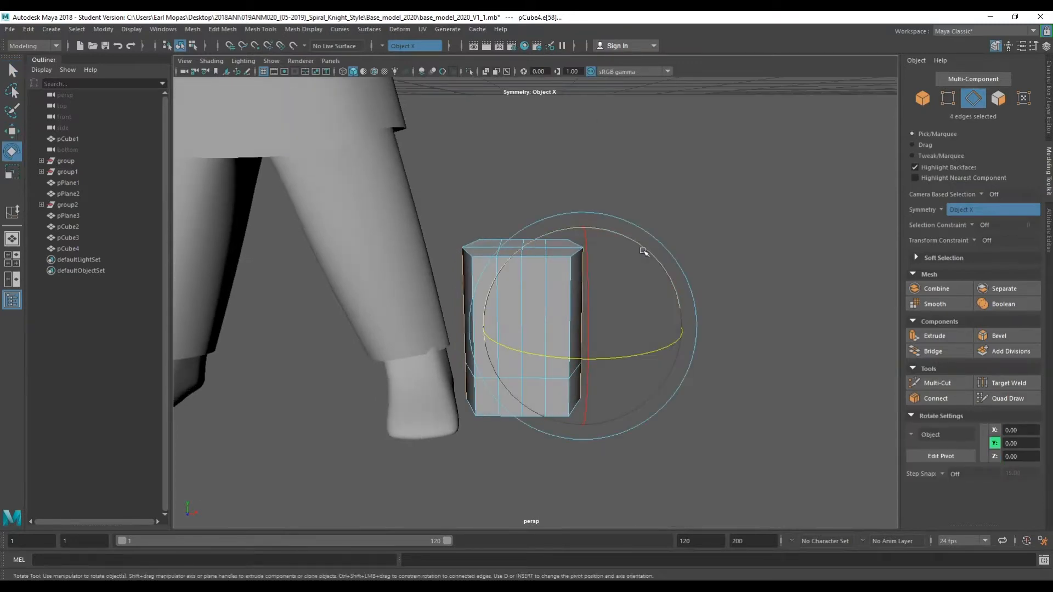
Try rotating the selected corner edges, and undo it.
{"action": "left_click_drag", "start_coordinate": [644, 251], "coordinate": [496, 324]}
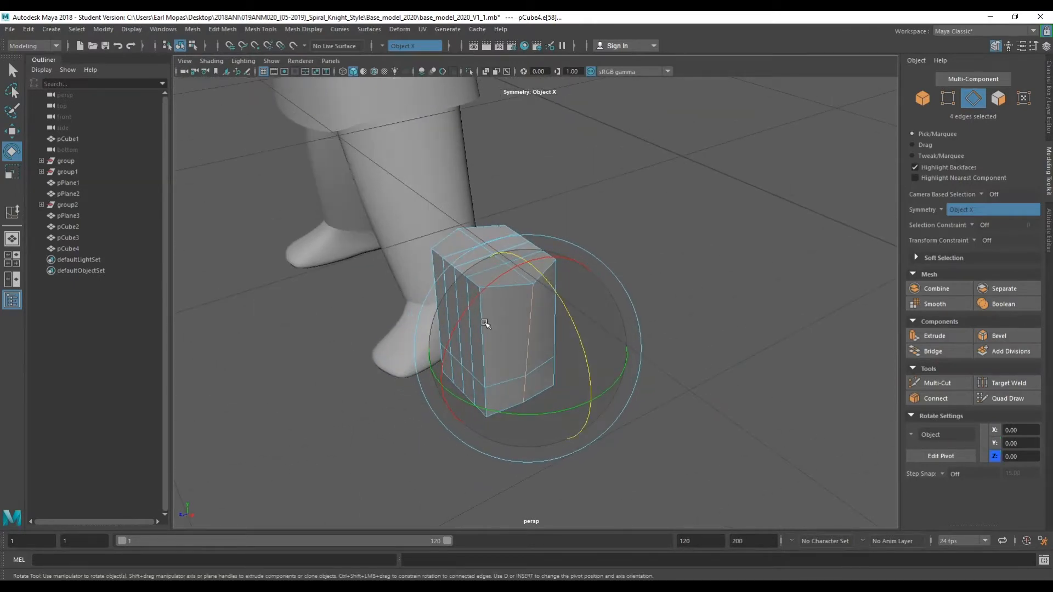
{"action": "key", "text": "q"}
{"action": "key", "text": "ctrl+z"}
{"action": "key", "text": "ctrl+z"}
Select the block's front corner edges and move them inward to chamfer the corner.
{"action": "left_click", "coordinate": [482, 359], "text": "shift"}
{"action": "left_click", "coordinate": [522, 342]}
{"action": "left_click", "coordinate": [521, 360]}
{"action": "left_click_drag", "start_coordinate": [521, 373], "coordinate": [564, 349], "text": "alt"}
{"action": "key", "text": "w"}
{"action": "left_click", "coordinate": [531, 409]}
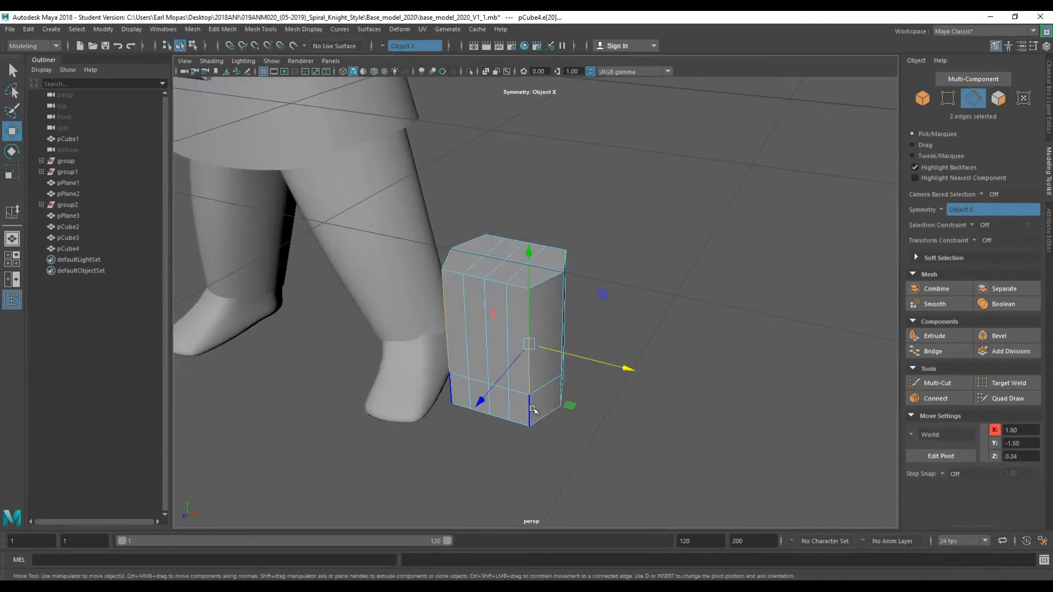
{"action": "left_click", "coordinate": [531, 409], "text": "shift"}
{"action": "key", "text": "q"}
{"action": "left_click", "coordinate": [562, 330], "text": "shift"}
{"action": "left_click", "coordinate": [561, 384], "text": "shift"}
{"action": "left_click_drag", "start_coordinate": [561, 384], "coordinate": [536, 396], "text": "alt"}
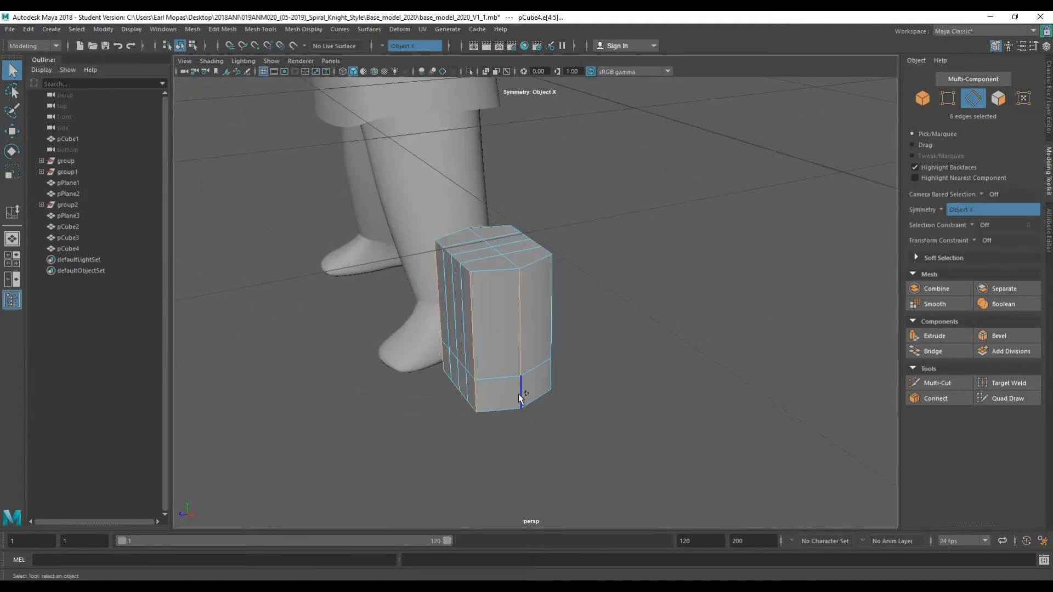
{"action": "left_click", "coordinate": [554, 370], "text": "shift"}
{"action": "left_click", "coordinate": [518, 391], "text": "shift"}
{"action": "left_click_drag", "start_coordinate": [518, 436], "coordinate": [613, 406], "text": "alt"}
Select the opposite front corner edges and move them to chamfer that corner.
{"action": "key", "text": "e"}
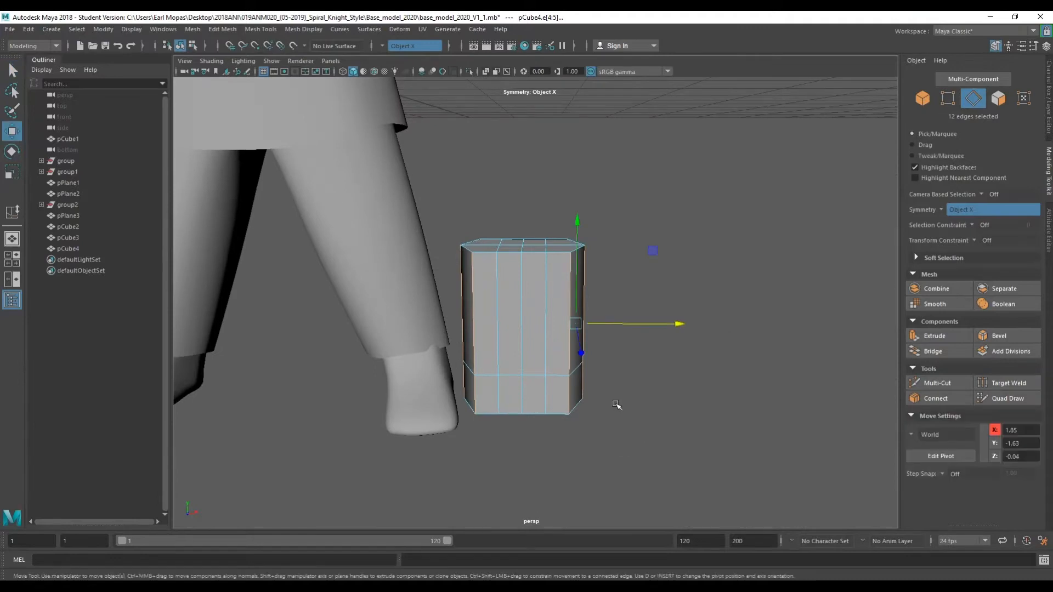
{"action": "left_click_drag", "start_coordinate": [656, 272], "coordinate": [663, 275]}
{"action": "left_click_drag", "start_coordinate": [620, 305], "coordinate": [460, 296], "text": "alt"}
{"action": "key", "text": "q"}
{"action": "left_click", "coordinate": [467, 374]}
{"action": "left_click", "coordinate": [469, 369]}
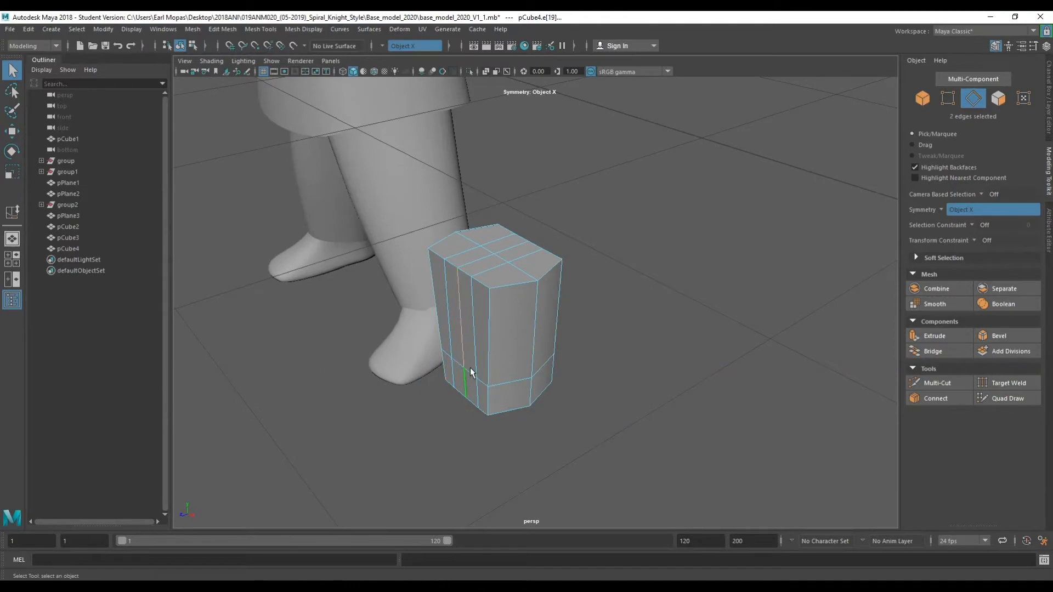
{"action": "key", "text": "w"}
{"action": "left_click_drag", "start_coordinate": [447, 344], "coordinate": [441, 347]}
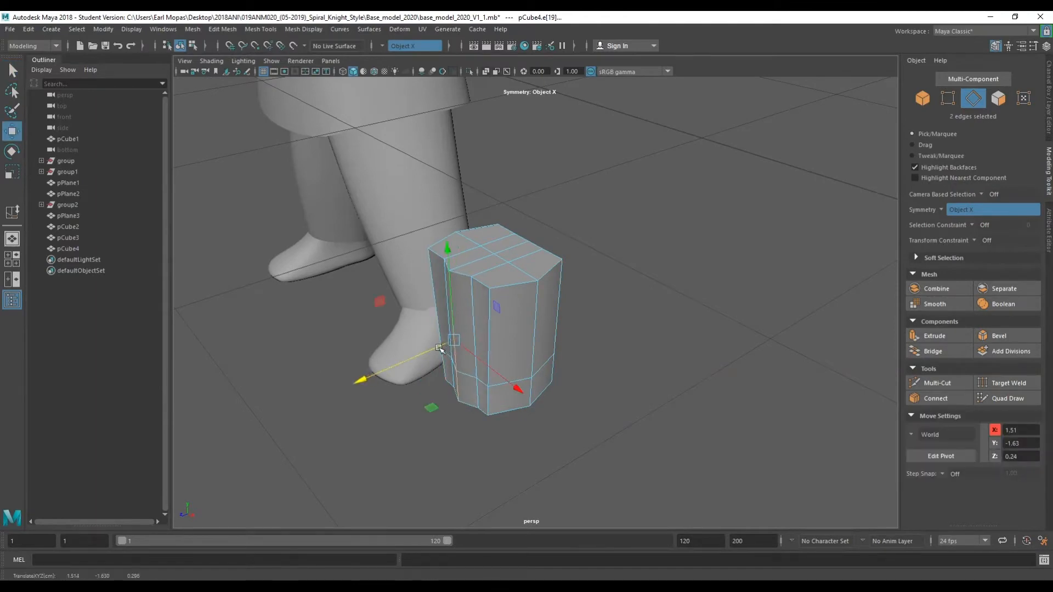
Select the lower corner edges, move them slightly, and rotate them to shape the toe.
{"action": "key", "text": "q"}
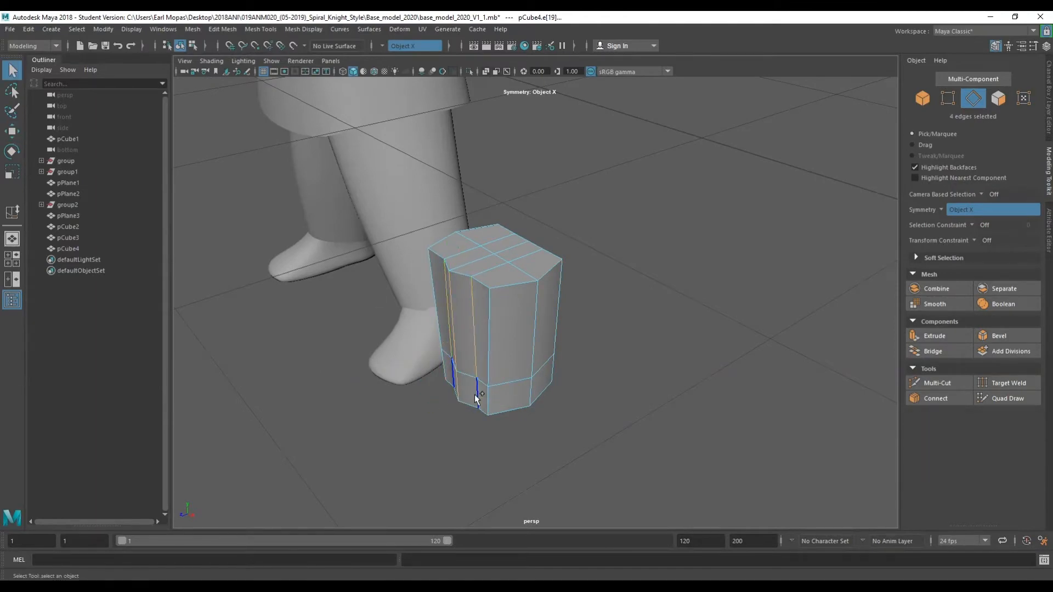
{"action": "left_click", "coordinate": [476, 393], "text": "shift"}
{"action": "key", "text": "w"}
{"action": "left_click_drag", "start_coordinate": [431, 364], "coordinate": [424, 365]}
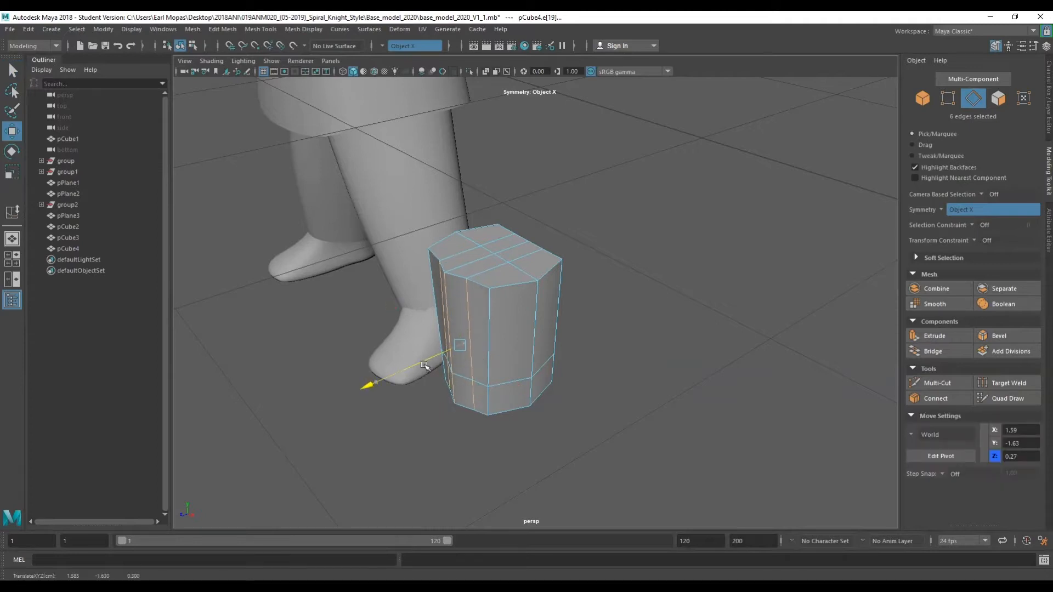
{"action": "key", "text": "e"}
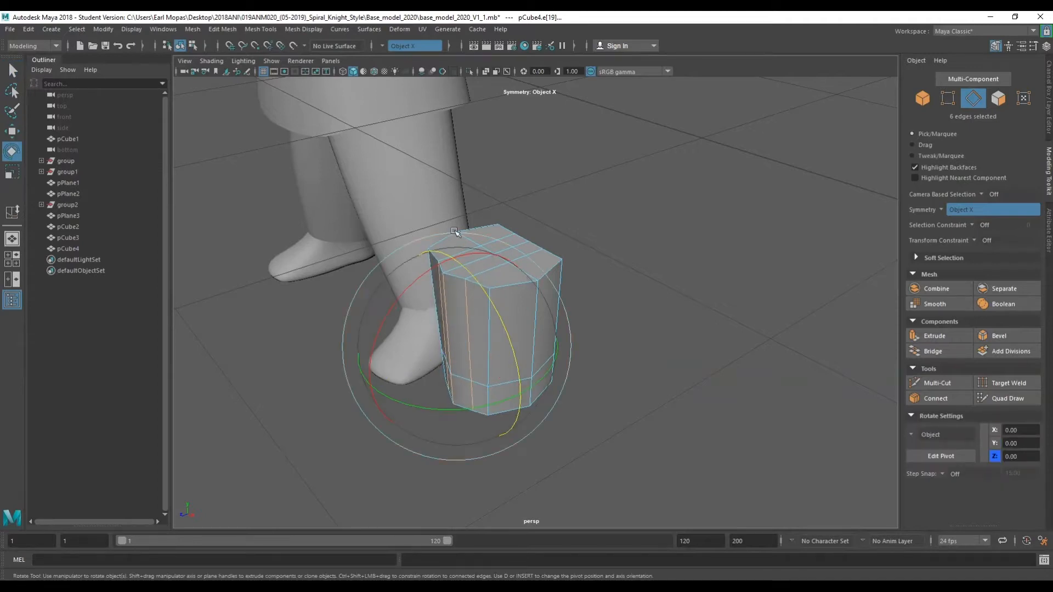
{"action": "left_click_drag", "start_coordinate": [427, 274], "coordinate": [512, 277], "text": "alt"}
{"action": "key", "text": "q"}
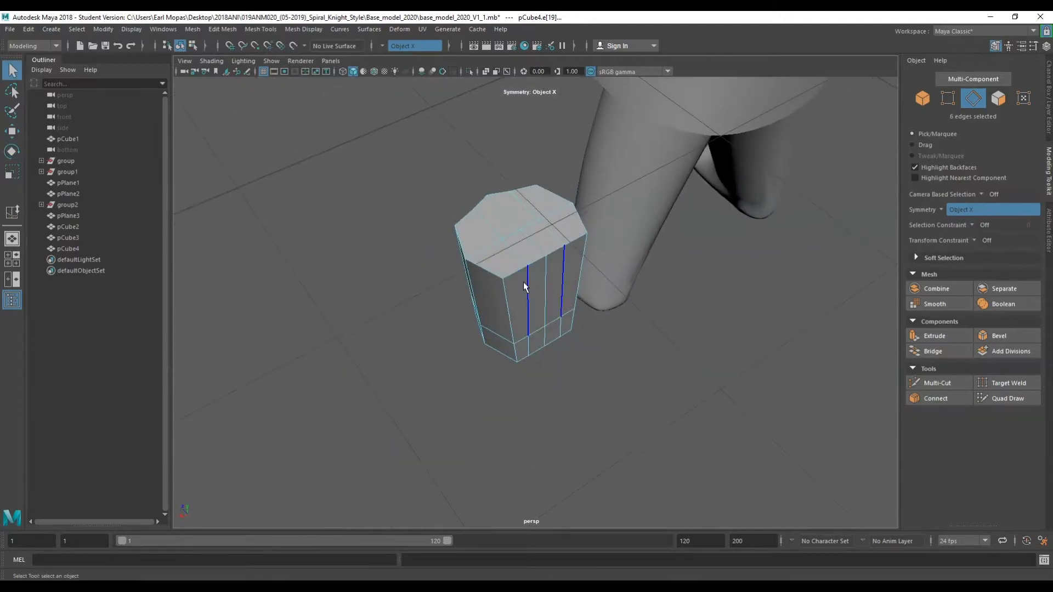
Select the inner side edges, rotate them, and move them outward to angle the inner side.
{"action": "left_click", "coordinate": [529, 345]}
{"action": "left_click_drag", "start_coordinate": [553, 323], "coordinate": [625, 313], "text": "alt"}
{"action": "key", "text": "e"}
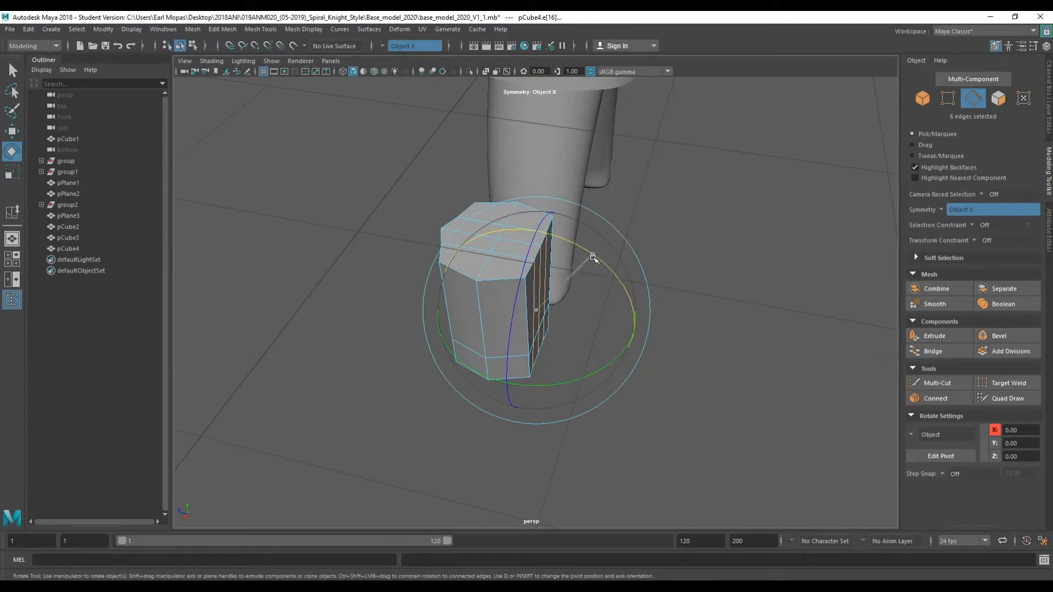
{"action": "key", "text": "w"}
{"action": "left_click_drag", "start_coordinate": [510, 312], "coordinate": [603, 291]}
Switch to face mode and select the lower inner-side faces of the block, undoing a stray move.
{"action": "right_click", "coordinate": [655, 272]}
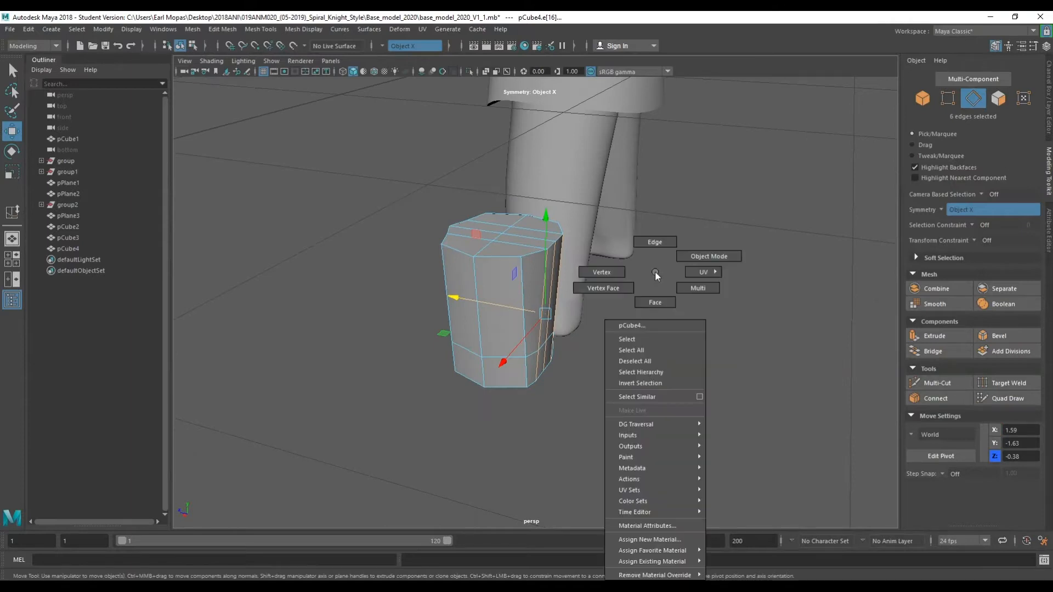
{"action": "left_click", "coordinate": [655, 302]}
{"action": "left_click", "coordinate": [515, 374]}
{"action": "left_click", "coordinate": [545, 358], "text": "shift"}
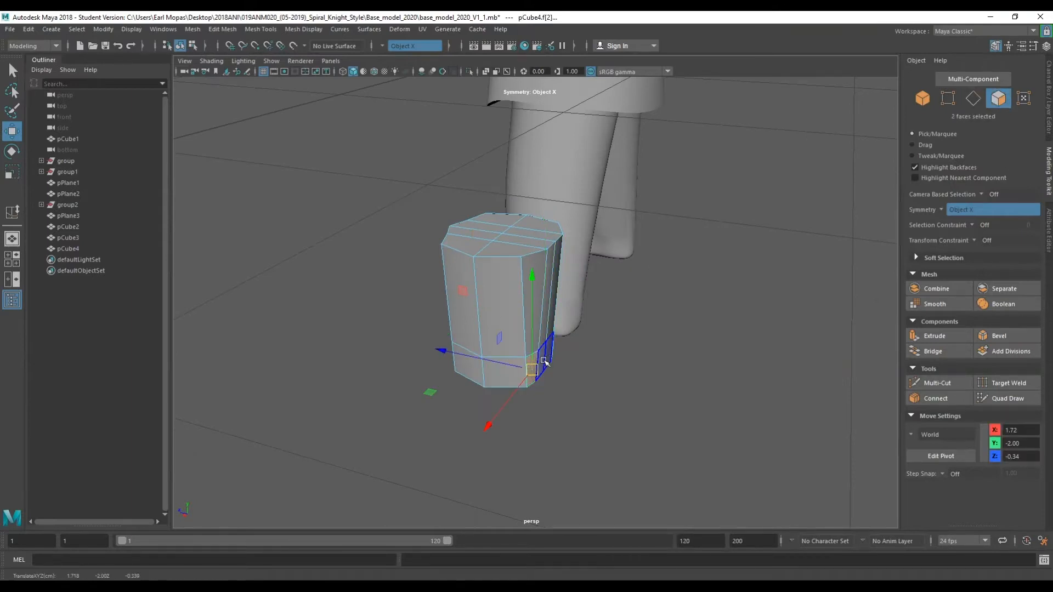
{"action": "key", "text": "q"}
{"action": "key", "text": "w"}
{"action": "left_click_drag", "start_coordinate": [546, 345], "coordinate": [529, 344]}
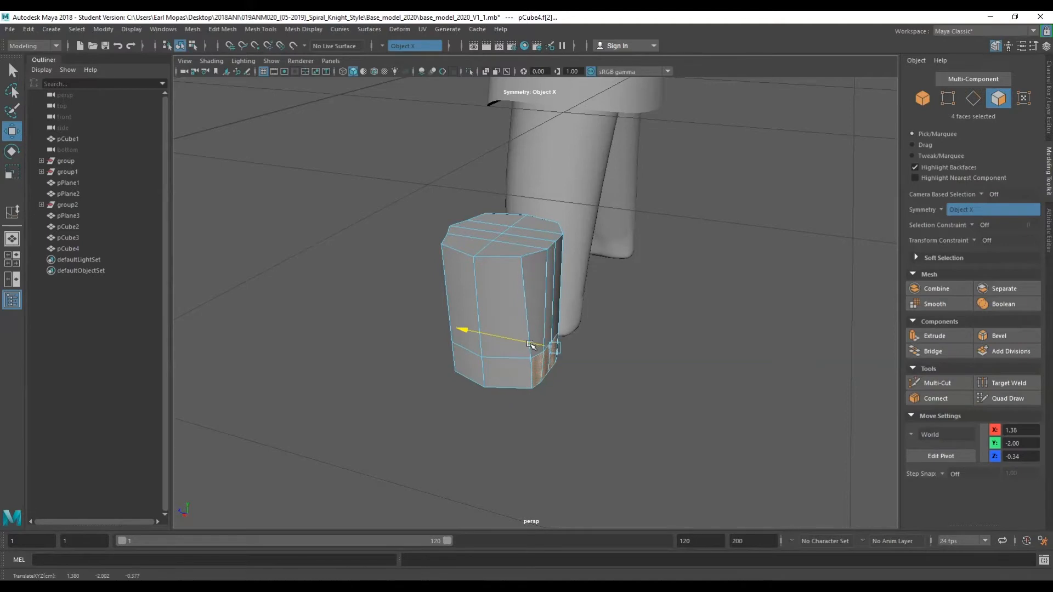
{"action": "key", "text": "ctrl+z"}
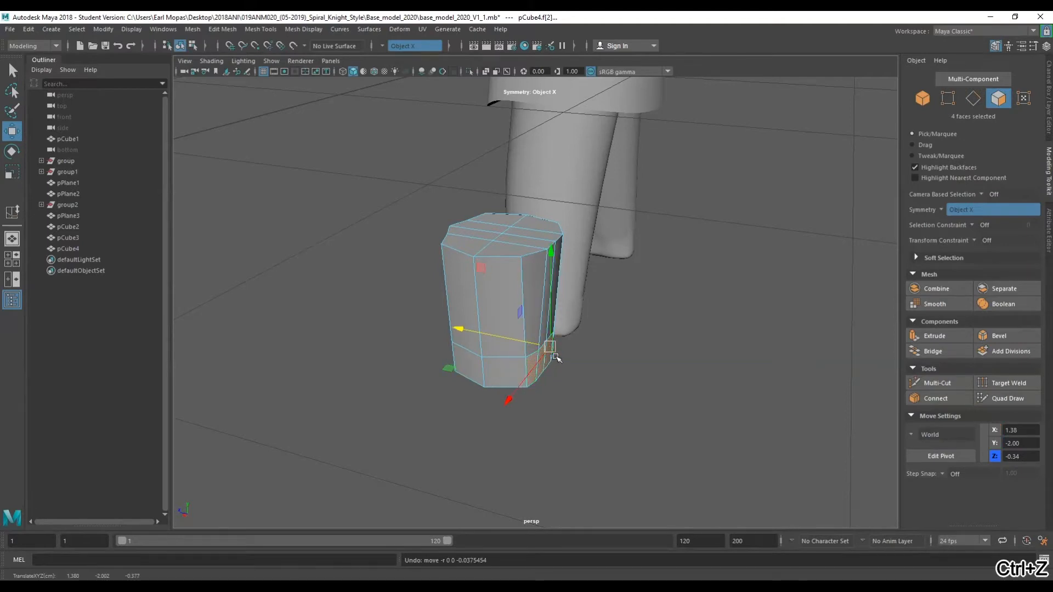
Try extruding the selected faces and scaling the extrusion.
{"action": "key", "text": "ctrl+e"}
{"action": "left_click_drag", "start_coordinate": [583, 342], "coordinate": [586, 345]}
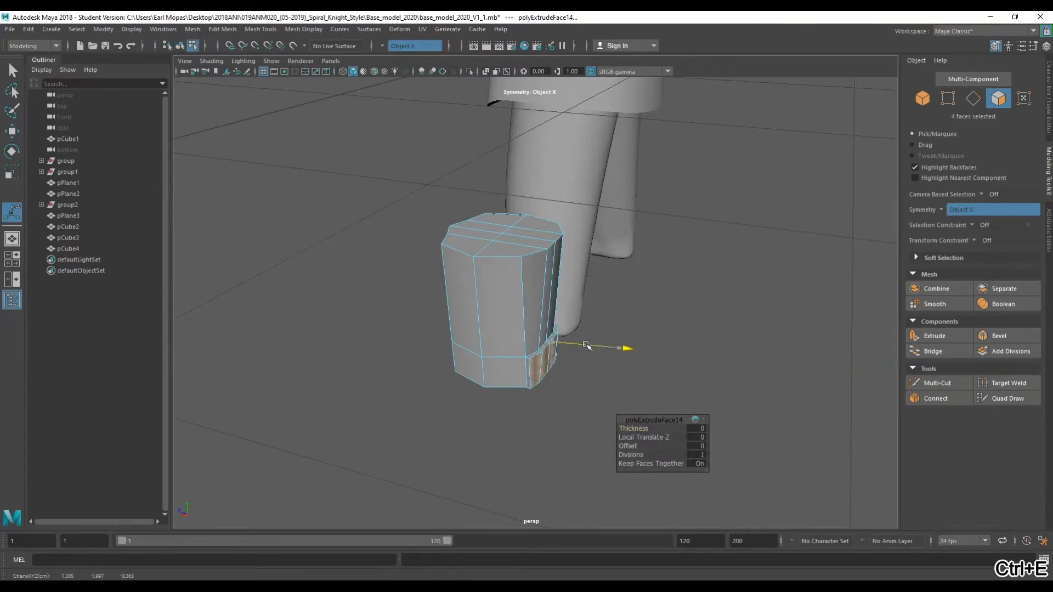
{"action": "key", "text": "w"}
{"action": "key", "text": "r"}
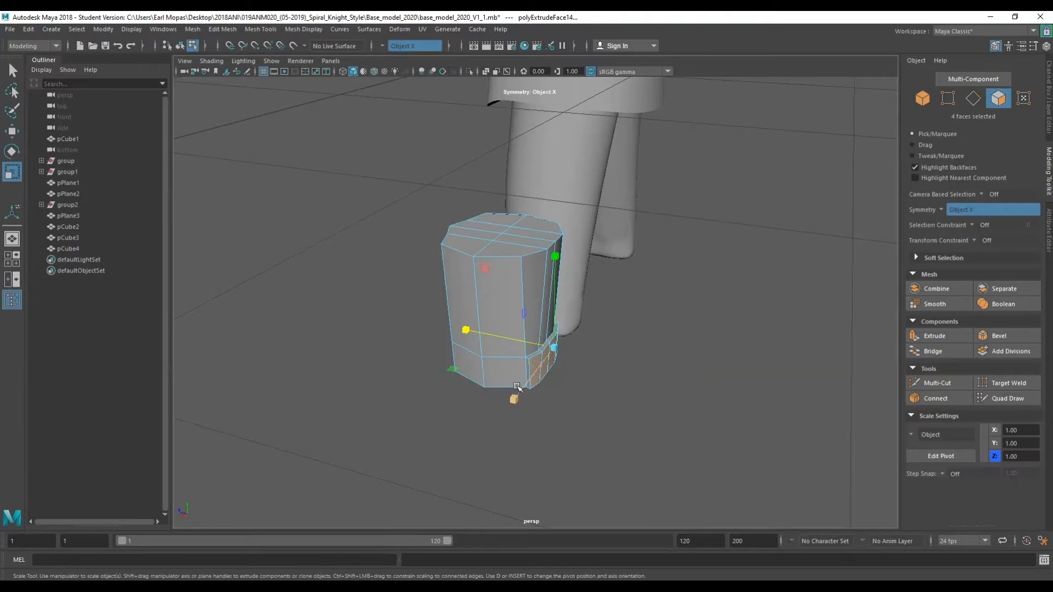
{"action": "left_click_drag", "start_coordinate": [559, 338], "coordinate": [553, 347]}
{"action": "key", "text": "ctrl+z"}
{"action": "key", "text": "ctrl+z"}
{"action": "key", "text": "ctrl+z"}
{"action": "key", "text": "ctrl+z"}
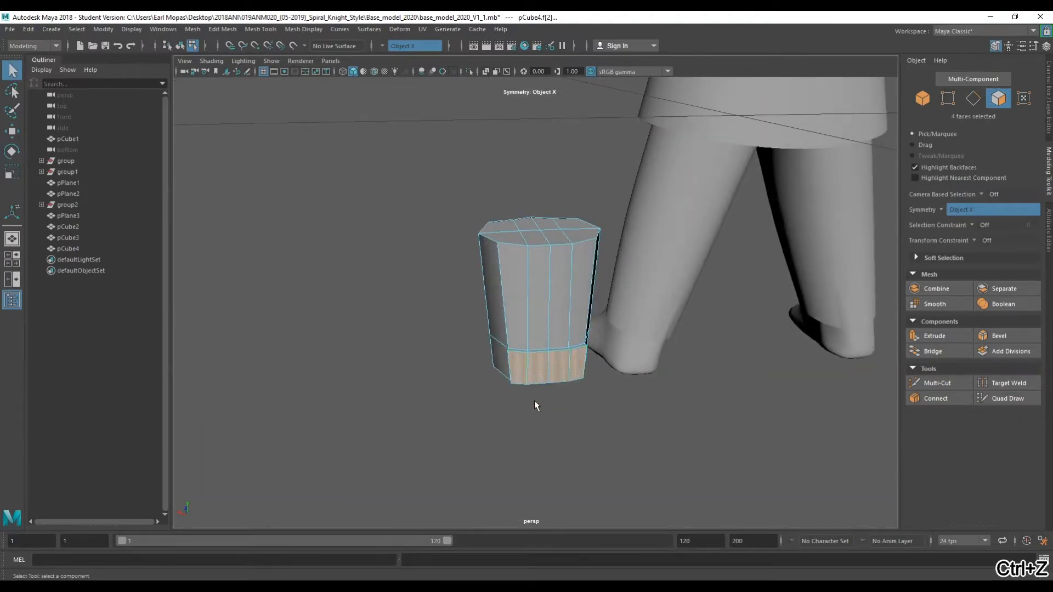
Move the selected lower faces forward to start forming the toe section of the block.
{"action": "left_click_drag", "start_coordinate": [534, 400], "coordinate": [596, 430], "text": "alt"}
{"action": "key", "text": "w"}
{"action": "key", "text": "e"}
{"action": "key", "text": "r"}
{"action": "left_click_drag", "start_coordinate": [531, 372], "coordinate": [587, 306]}
{"action": "left_click_drag", "start_coordinate": [539, 273], "coordinate": [527, 338]}
{"action": "key", "text": "w"}
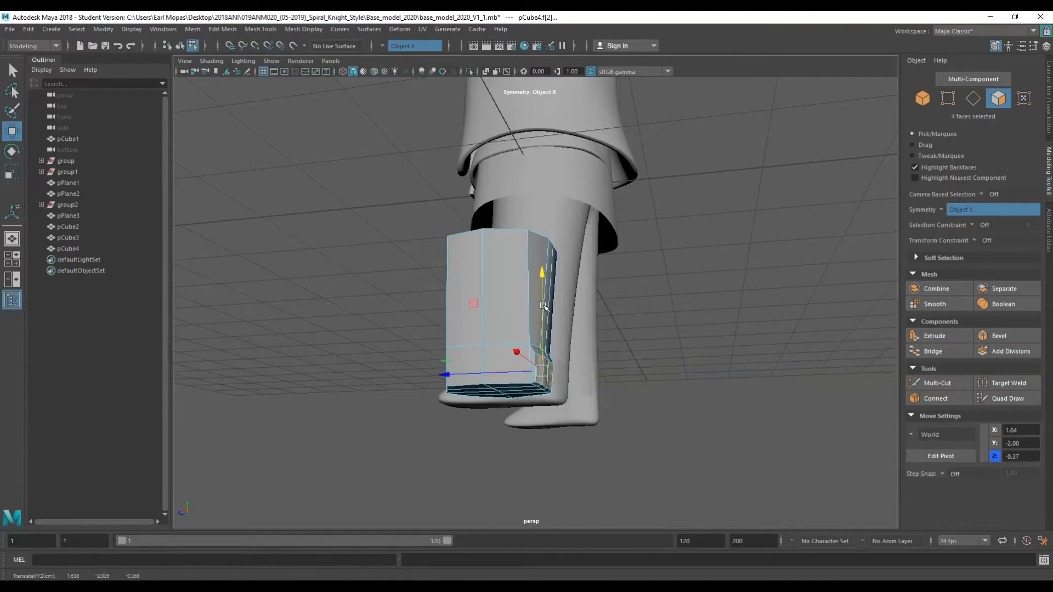
{"action": "left_click_drag", "start_coordinate": [542, 305], "coordinate": [555, 344], "text": "alt"}
{"action": "left_click_drag", "start_coordinate": [493, 378], "coordinate": [504, 378]}
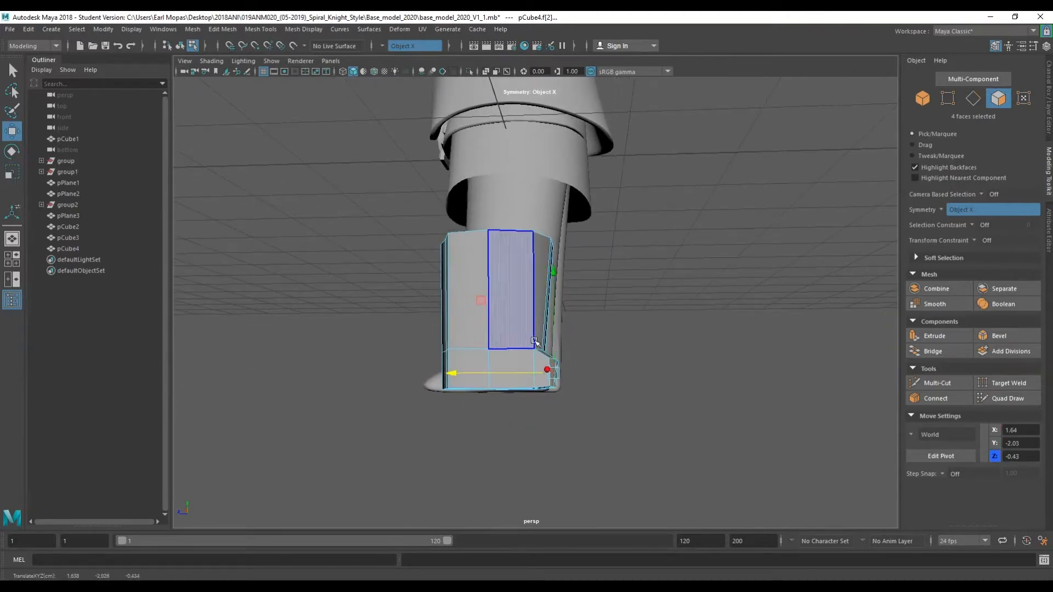
{"action": "left_click_drag", "start_coordinate": [553, 325], "coordinate": [553, 324]}
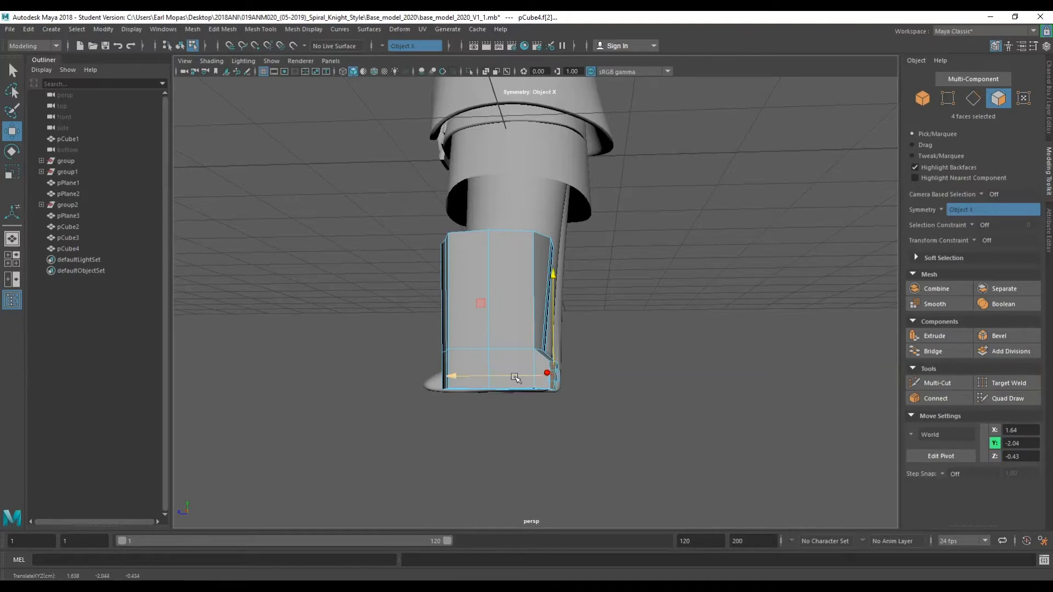
{"action": "left_click_drag", "start_coordinate": [508, 378], "coordinate": [360, 411], "text": "alt"}
Scale the lower faces to taper the toe section.
{"action": "key", "text": "r"}
{"action": "left_click_drag", "start_coordinate": [463, 375], "coordinate": [518, 377]}
{"action": "left_click_drag", "start_coordinate": [521, 378], "coordinate": [615, 469], "text": "alt"}
{"action": "left_click_drag", "start_coordinate": [549, 428], "coordinate": [345, 329]}
{"action": "scroll", "coordinate": [541, 351], "scroll_direction": "up", "scroll_amount": 4}
{"action": "left_click_drag", "start_coordinate": [540, 369], "coordinate": [554, 364], "text": "alt"}
{"action": "right_click_drag", "start_coordinate": [573, 356], "coordinate": [511, 383], "text": "ctrl"}
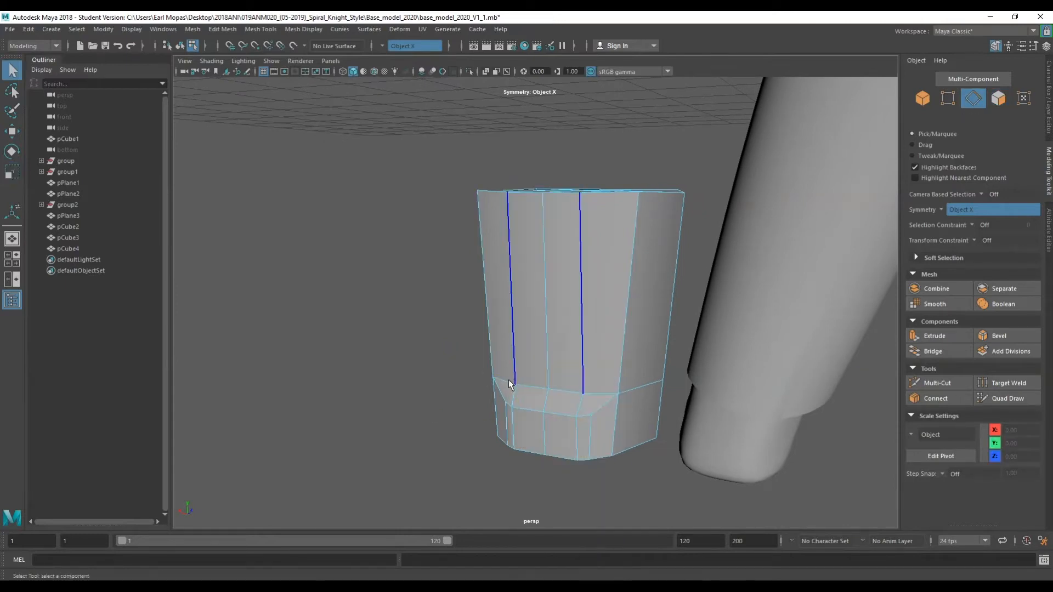
Select the lower edge ring of the block and move it to adjust the toe band.
{"action": "left_click", "coordinate": [511, 385]}
{"action": "left_click_drag", "start_coordinate": [593, 411], "coordinate": [540, 323], "text": "alt"}
{"action": "key", "text": "w"}
{"action": "left_click_drag", "start_coordinate": [548, 363], "coordinate": [391, 419], "text": "alt"}
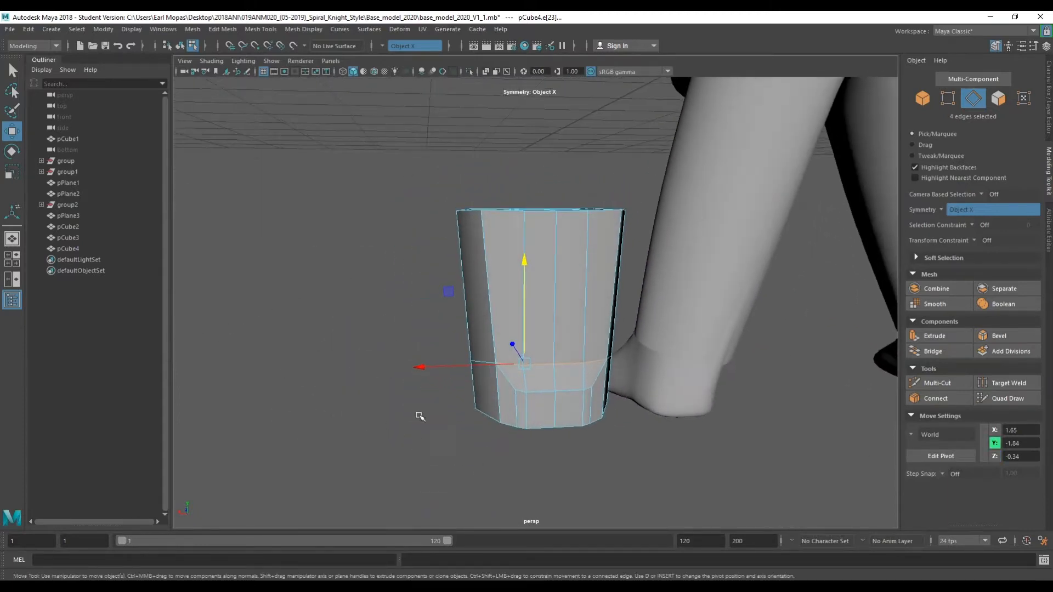
Switch to face mode, select the top faces of the block and scale them.
{"action": "right_click", "coordinate": [483, 392]}
{"action": "right_click_drag", "start_coordinate": [480, 323], "coordinate": [480, 325]}
{"action": "left_click", "coordinate": [481, 388]}
{"action": "left_click_drag", "start_coordinate": [460, 395], "coordinate": [572, 415], "text": "alt"}
{"action": "left_click", "coordinate": [439, 428], "text": "shift"}
{"action": "left_click_drag", "start_coordinate": [439, 429], "coordinate": [580, 422], "text": "alt"}
{"action": "key", "text": "e"}
{"action": "key", "text": "r"}
{"action": "left_click_drag", "start_coordinate": [685, 413], "coordinate": [650, 411]}
{"action": "left_click_drag", "start_coordinate": [567, 430], "coordinate": [263, 470], "text": "alt"}
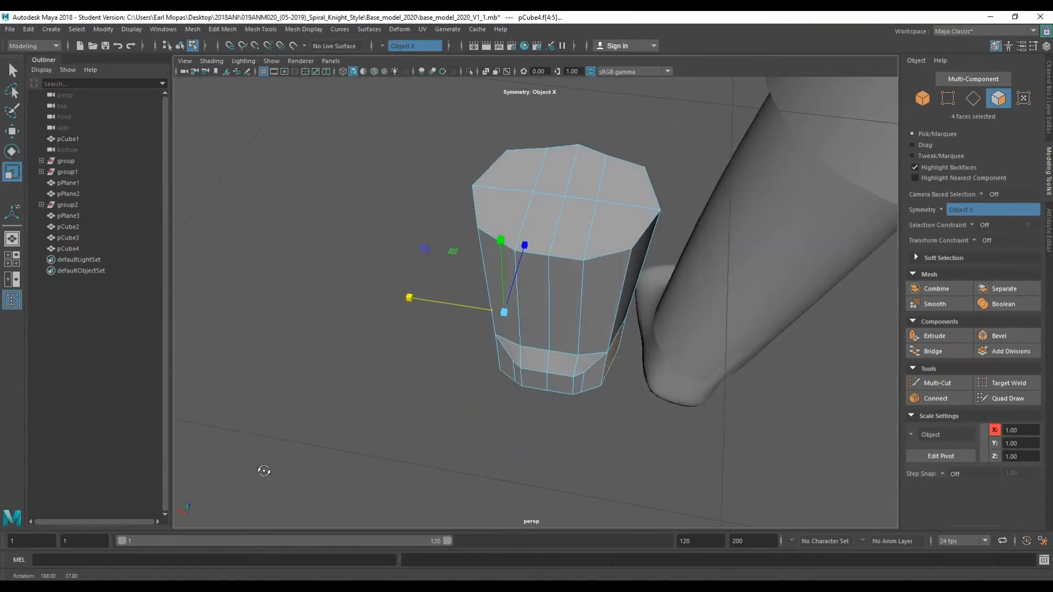
{"action": "left_click_drag", "start_coordinate": [444, 305], "coordinate": [519, 329]}
Select the two lower corner edges and move them outward.
{"action": "key", "text": "q"}
{"action": "right_click_drag", "start_coordinate": [503, 389], "coordinate": [503, 262]}
{"action": "left_click", "coordinate": [519, 372]}
{"action": "key", "text": "w"}
{"action": "left_click_drag", "start_coordinate": [500, 372], "coordinate": [487, 376]}
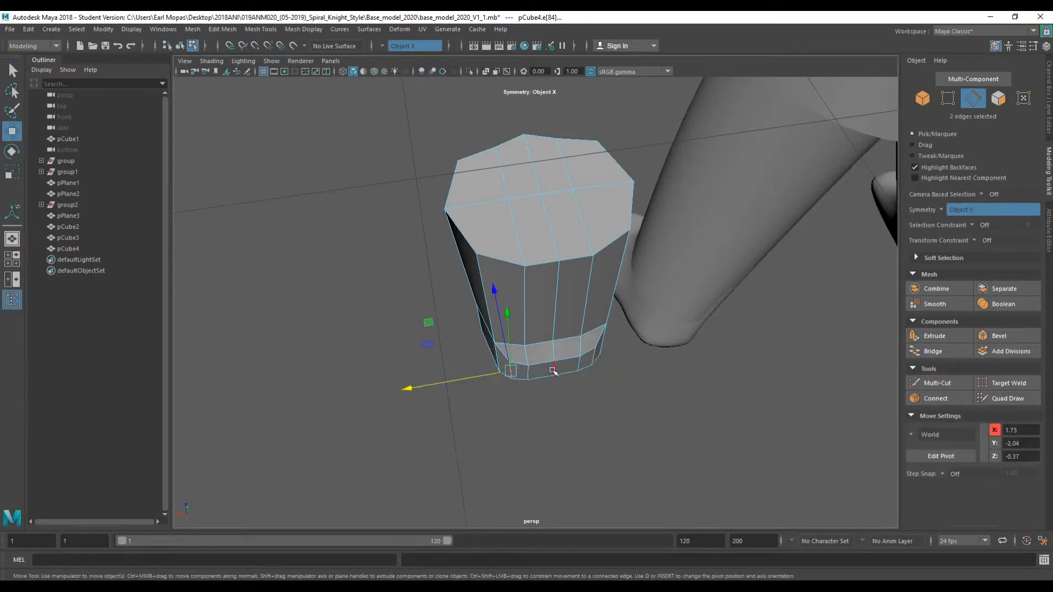
{"action": "left_click_drag", "start_coordinate": [545, 347], "coordinate": [621, 350]}
{"action": "key", "text": "e"}
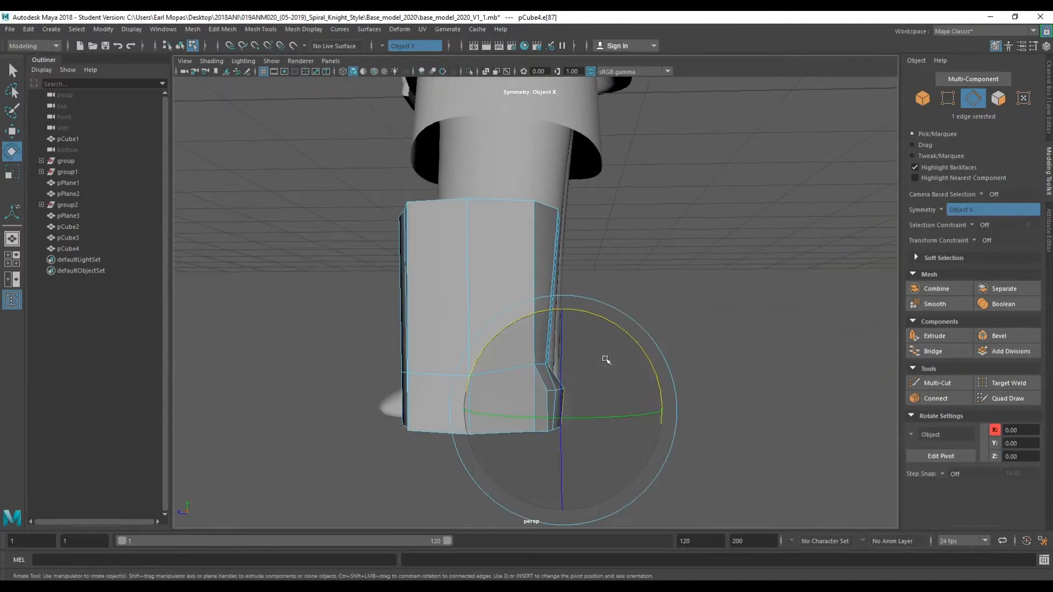
Move and rotate the lower back corner edge to angle the heel.
{"action": "key", "text": "w"}
{"action": "left_click_drag", "start_coordinate": [571, 406], "coordinate": [550, 407]}
{"action": "key", "text": "e"}
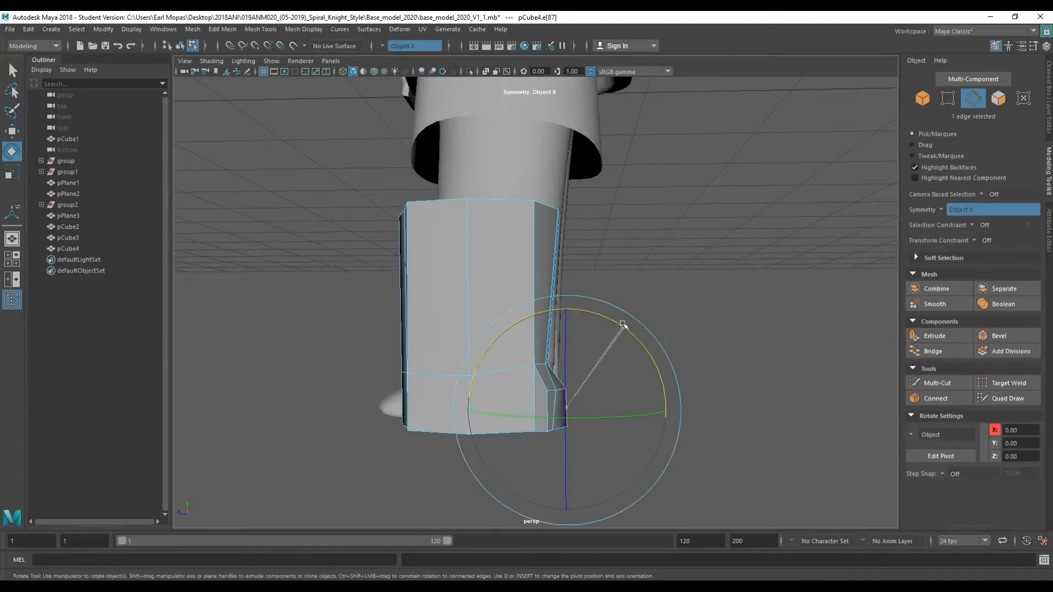
{"action": "left_click_drag", "start_coordinate": [590, 367], "coordinate": [572, 380], "text": "alt"}
{"action": "scroll", "coordinate": [570, 375], "scroll_direction": "down", "scroll_amount": 10}
{"action": "key", "text": "q"}
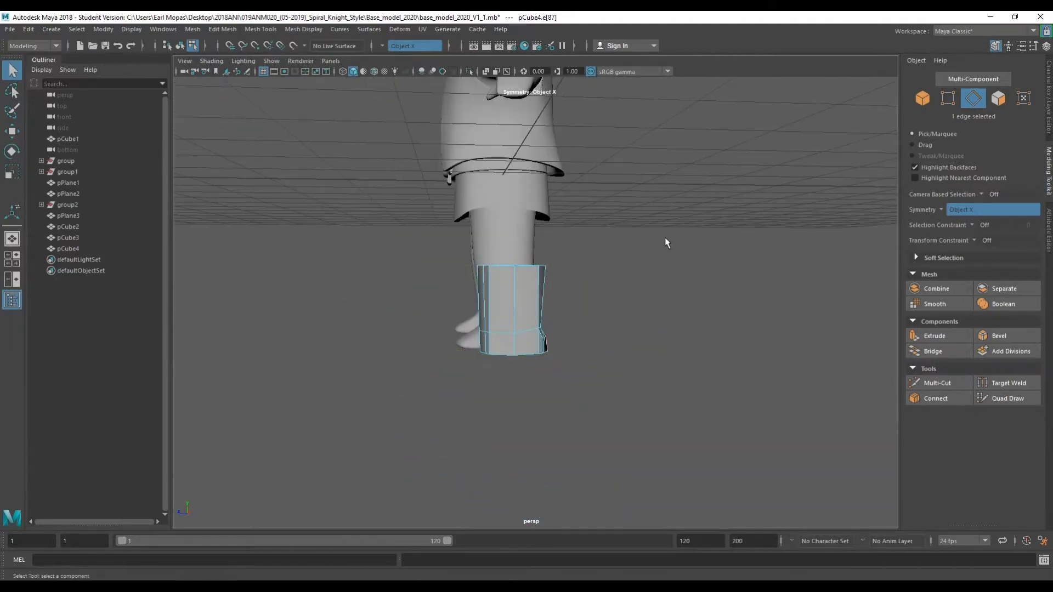
Select the two front lower faces and extrude them forward to form the toe.
{"action": "mouse_move", "coordinate": [575, 344]}
{"action": "left_mouse_down", "text": "alt"}
{"action": "mouse_move", "coordinate": [527, 383]}
{"action": "mouse_move", "coordinate": [458, 327]}
{"action": "mouse_move", "coordinate": [595, 347]}
{"action": "mouse_move", "coordinate": [582, 351]}
{"action": "left_mouse_up", "text": "alt"}
{"action": "scroll", "coordinate": [501, 406], "scroll_direction": "up", "scroll_amount": 5}
{"action": "scroll", "coordinate": [536, 349], "scroll_direction": "up", "scroll_amount": 5}
{"action": "right_click", "coordinate": [536, 290]}
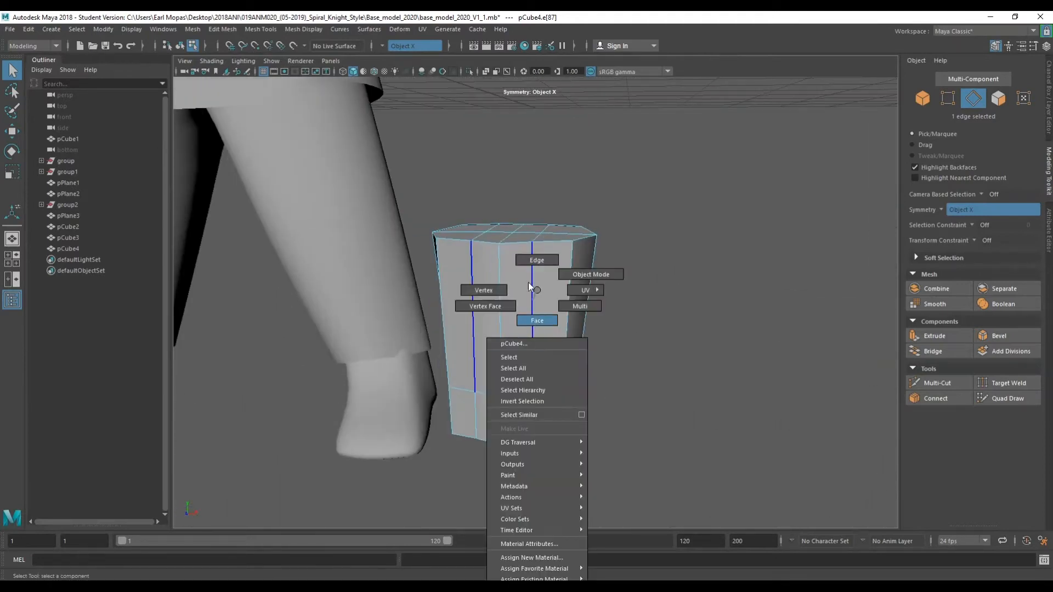
{"action": "right_click_drag", "start_coordinate": [530, 325], "coordinate": [530, 327]}
{"action": "left_click", "coordinate": [462, 422]}
{"action": "left_click", "coordinate": [483, 422], "text": "shift"}
{"action": "left_click_drag", "start_coordinate": [481, 425], "coordinate": [396, 470], "text": "alt"}
{"action": "key", "text": "ctrl+e"}
{"action": "left_click_drag", "start_coordinate": [379, 384], "coordinate": [461, 446]}
{"action": "scroll", "coordinate": [429, 406], "scroll_direction": "down", "scroll_amount": 4}
{"action": "key", "text": "w"}
{"action": "key", "text": "e"}
{"action": "key", "text": "r"}
{"action": "key", "text": "q"}
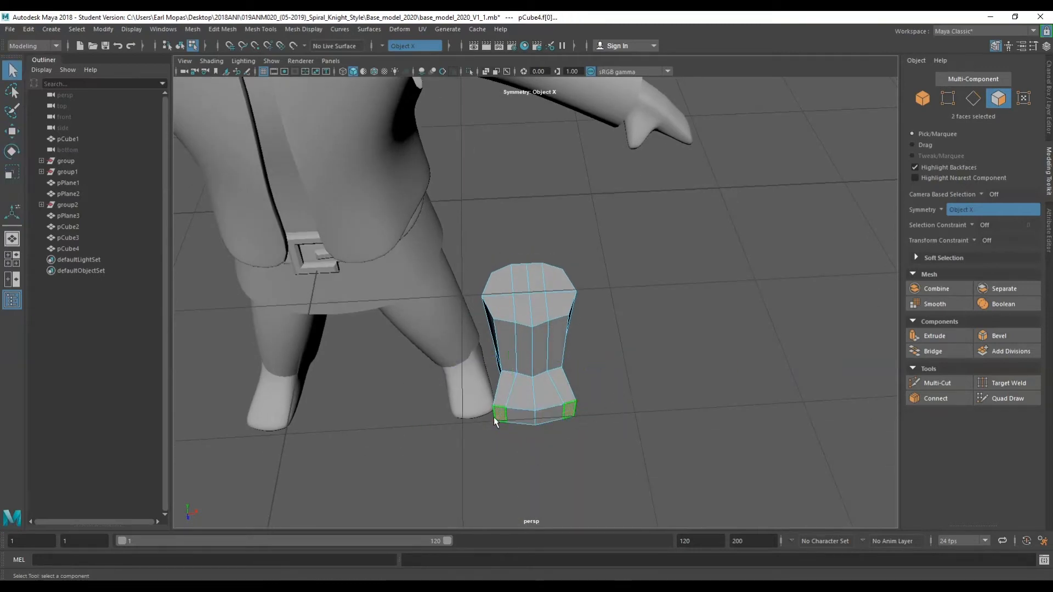
Scale the extruded toe faces and reposition them.
{"action": "key", "text": "r"}
{"action": "left_click_drag", "start_coordinate": [613, 409], "coordinate": [593, 411]}
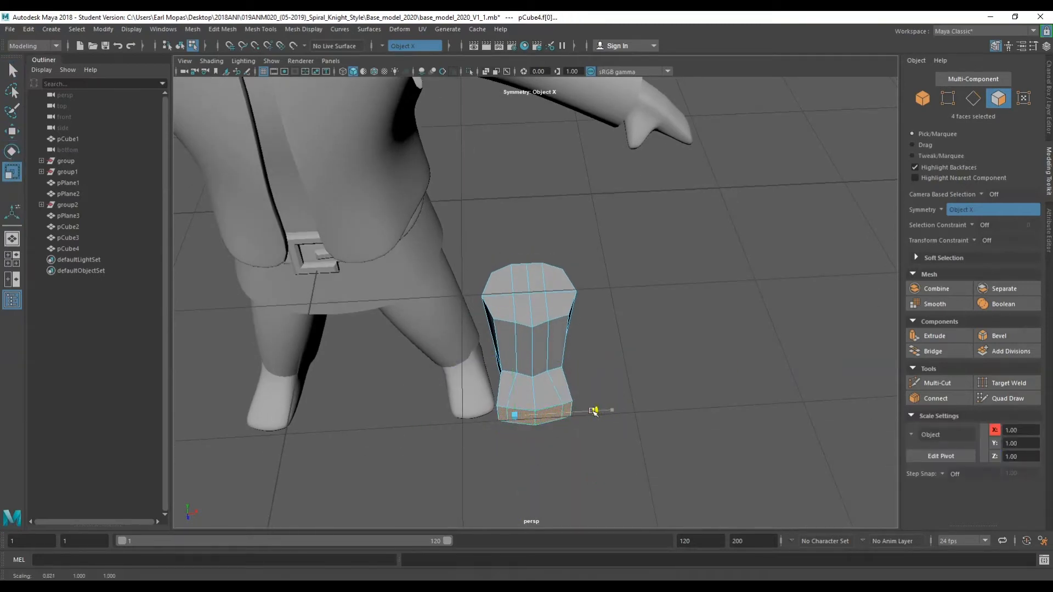
{"action": "mouse_move", "coordinate": [479, 428]}
{"action": "left_mouse_down", "text": "alt"}
{"action": "mouse_move", "coordinate": [318, 366]}
{"action": "mouse_move", "coordinate": [479, 444]}
{"action": "left_mouse_up", "text": "alt"}
{"action": "left_click", "coordinate": [532, 440]}
{"action": "left_click", "coordinate": [530, 410]}
{"action": "left_click_drag", "start_coordinate": [589, 411], "coordinate": [484, 437]}
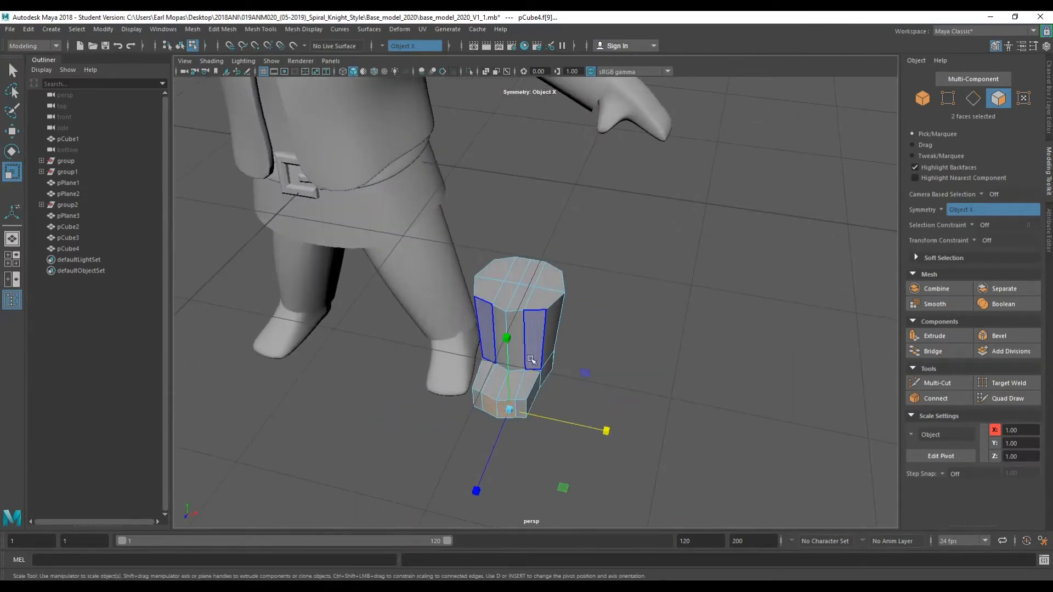
Scale the whole boot object down to about 0.49 in X and 0.52 in Z.
{"action": "scroll", "coordinate": [530, 359], "scroll_direction": "up", "scroll_amount": 2}
{"action": "right_click_drag", "start_coordinate": [620, 289], "coordinate": [667, 275]}
{"action": "key", "text": "e"}
{"action": "key", "text": "r"}
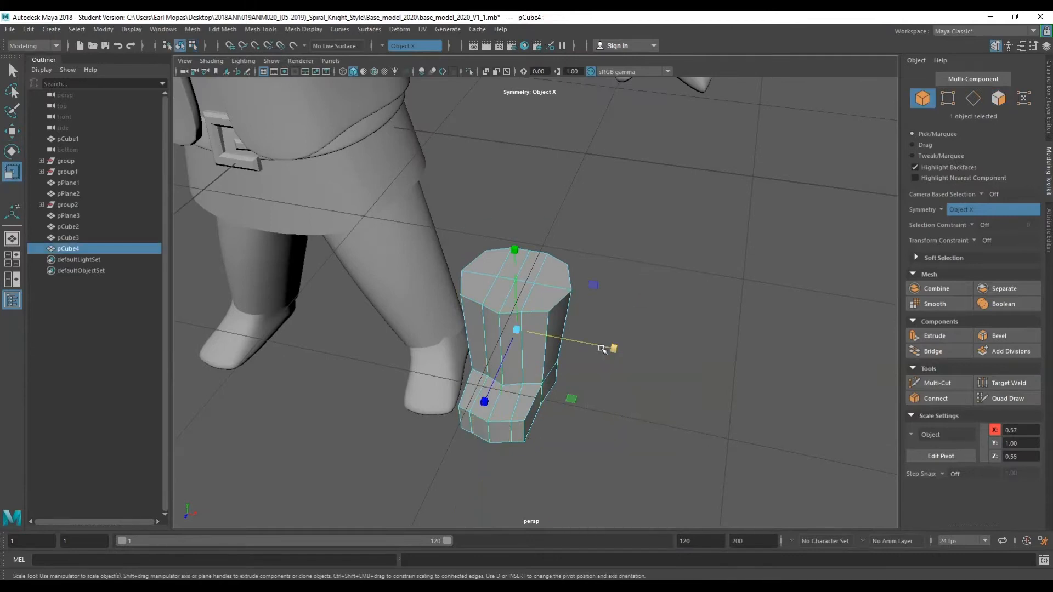
{"action": "left_click_drag", "start_coordinate": [611, 348], "coordinate": [466, 312]}
{"action": "left_click_drag", "start_coordinate": [570, 329], "coordinate": [499, 329], "text": "alt"}
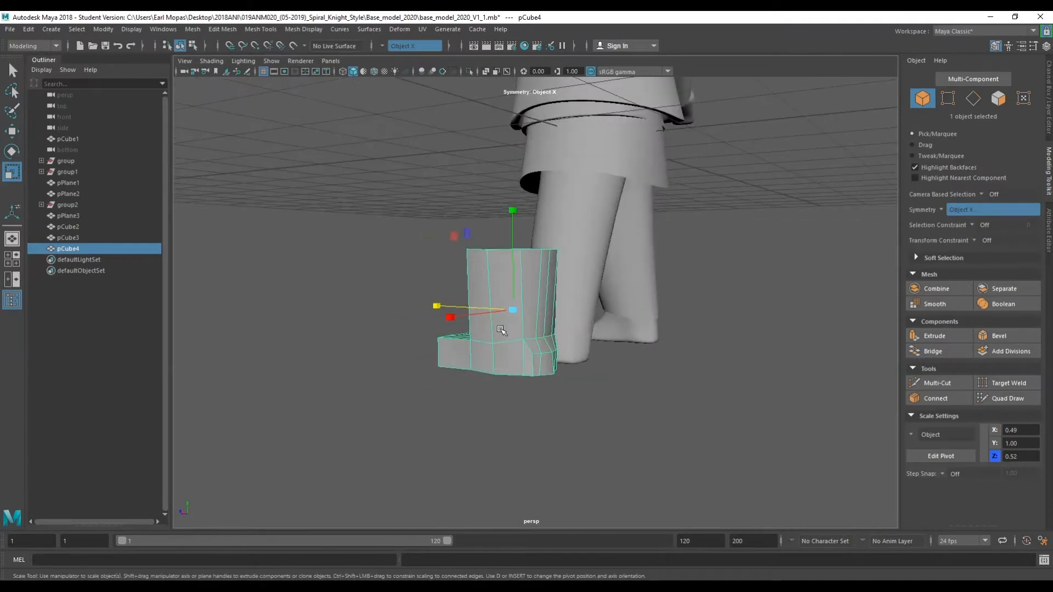
Select the back heel edge, rotate it and move it to shape the heel.
{"action": "scroll", "coordinate": [564, 391], "scroll_direction": "up", "scroll_amount": 4}
{"action": "right_click", "coordinate": [668, 290]}
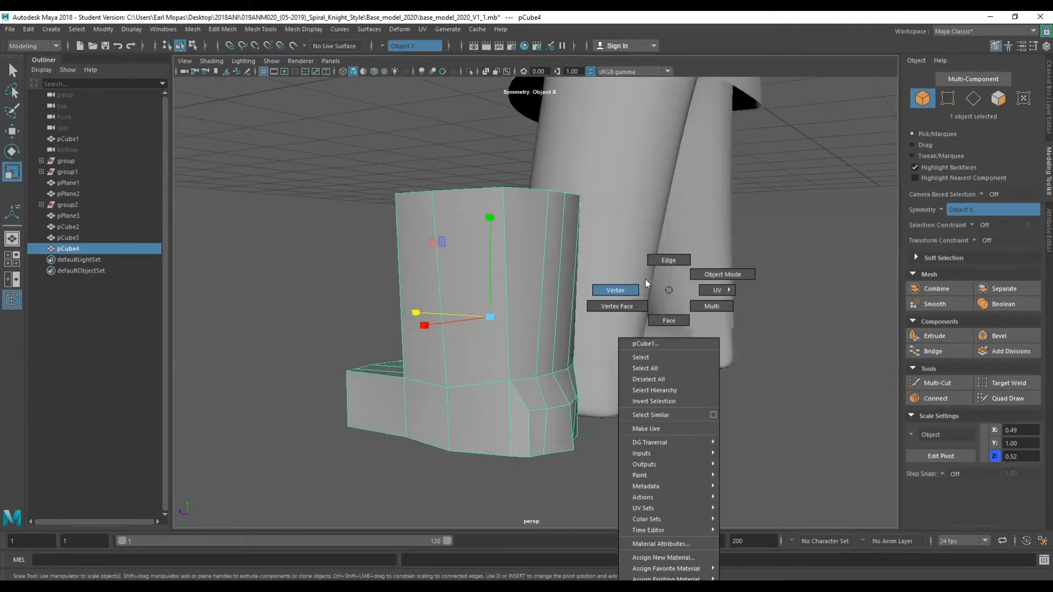
{"action": "left_click", "coordinate": [633, 291]}
{"action": "left_click_drag", "start_coordinate": [595, 443], "coordinate": [583, 396], "text": "alt"}
{"action": "right_click_drag", "start_coordinate": [593, 289], "coordinate": [593, 263]}
{"action": "left_click", "coordinate": [573, 367]}
{"action": "left_click_drag", "start_coordinate": [572, 366], "coordinate": [633, 368], "text": "alt"}
{"action": "key", "text": "w"}
{"action": "key", "text": "e"}
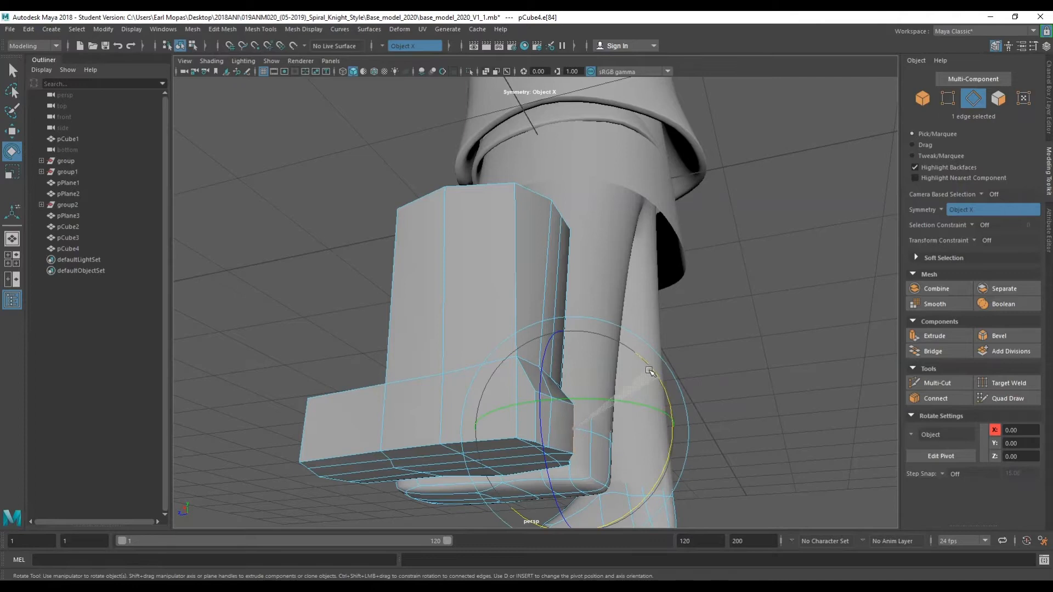
{"action": "key", "text": "w"}
{"action": "left_click_drag", "start_coordinate": [561, 424], "coordinate": [424, 479]}
{"action": "scroll", "coordinate": [481, 412], "scroll_direction": "up", "scroll_amount": 5}
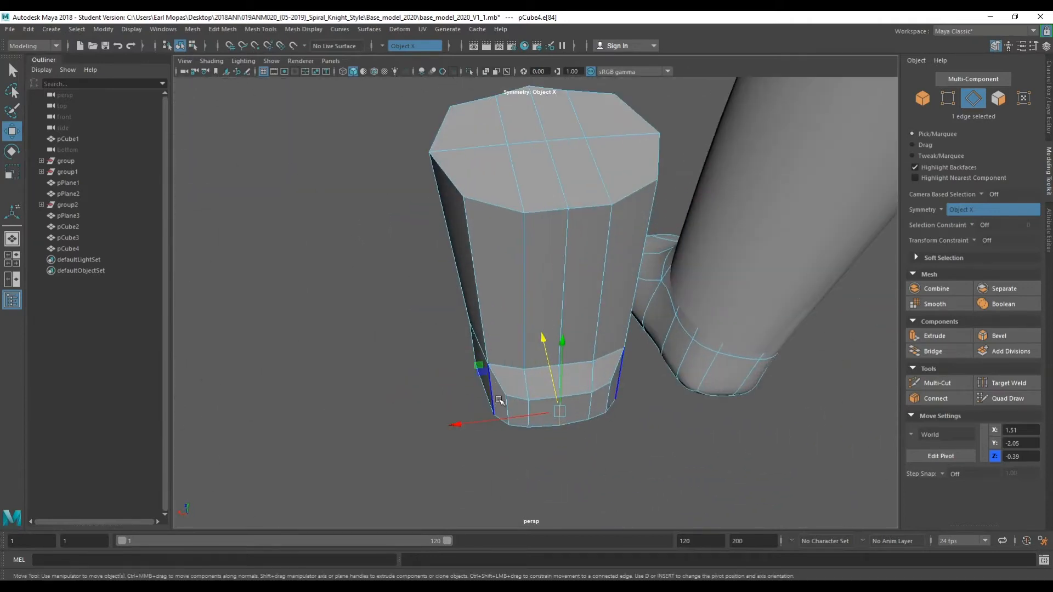
Select the toe's upper edges and move them to shape the top of the toe.
{"action": "left_click_drag", "start_coordinate": [492, 418], "coordinate": [649, 384], "text": "alt"}
{"action": "scroll", "coordinate": [649, 384], "scroll_direction": "down", "scroll_amount": 5}
{"action": "left_click_drag", "start_coordinate": [545, 406], "coordinate": [589, 418], "text": "alt"}
{"action": "right_click", "coordinate": [669, 211]}
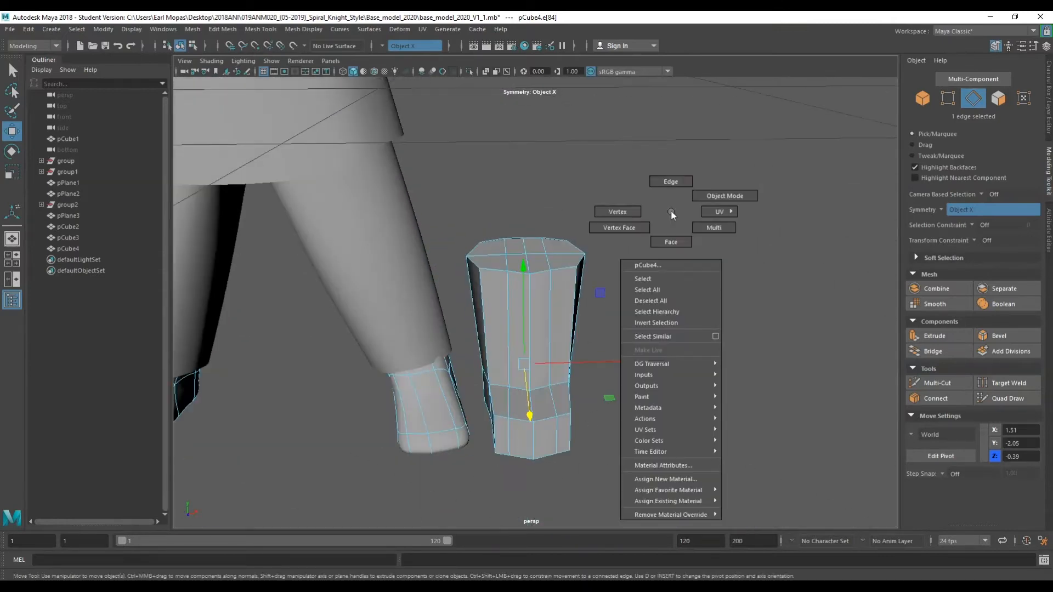
{"action": "left_click", "coordinate": [507, 390], "text": "shift"}
{"action": "left_click_drag", "start_coordinate": [507, 390], "coordinate": [534, 328], "text": "alt"}
{"action": "left_click", "coordinate": [529, 325]}
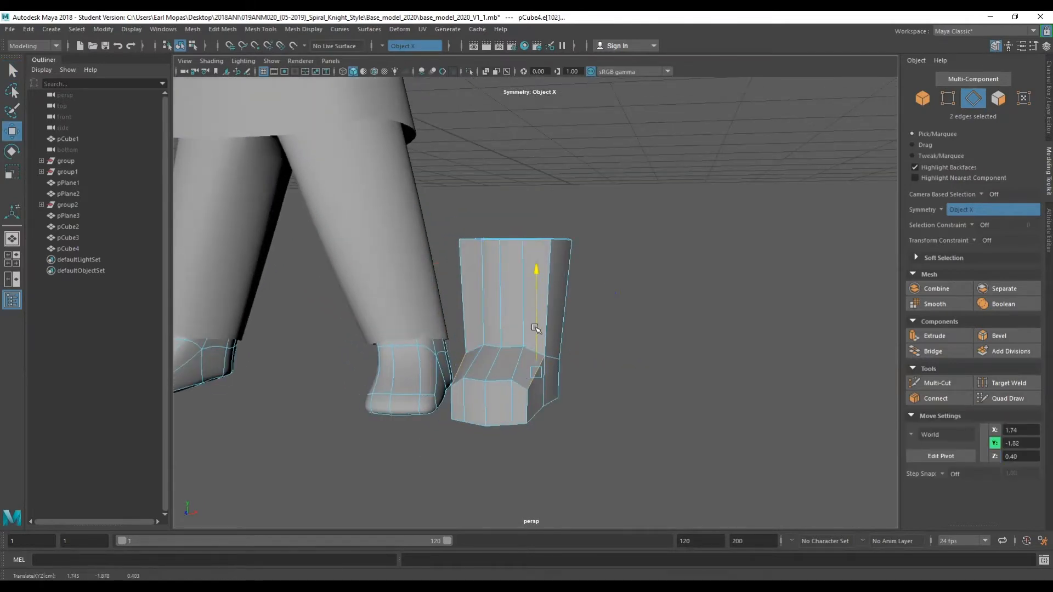
{"action": "left_click_drag", "start_coordinate": [453, 364], "coordinate": [413, 394], "text": "alt"}
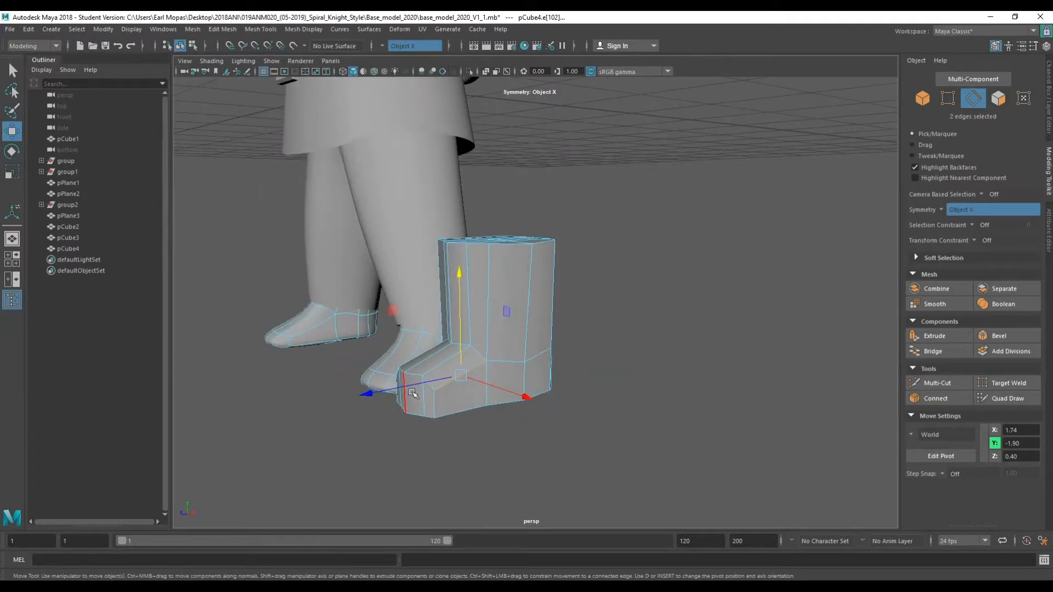
Select the toe's front faces, rotate them and move them into place.
{"action": "right_click", "coordinate": [421, 290]}
{"action": "left_click", "coordinate": [421, 319]}
{"action": "left_click", "coordinate": [412, 399]}
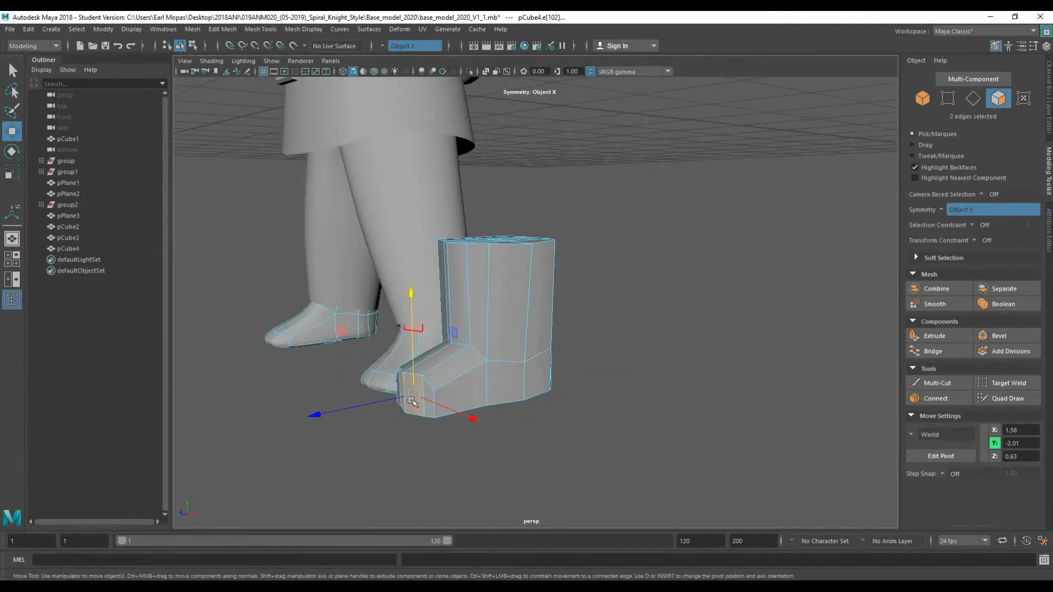
{"action": "left_click_drag", "start_coordinate": [391, 400], "coordinate": [381, 402]}
{"action": "key", "text": "e"}
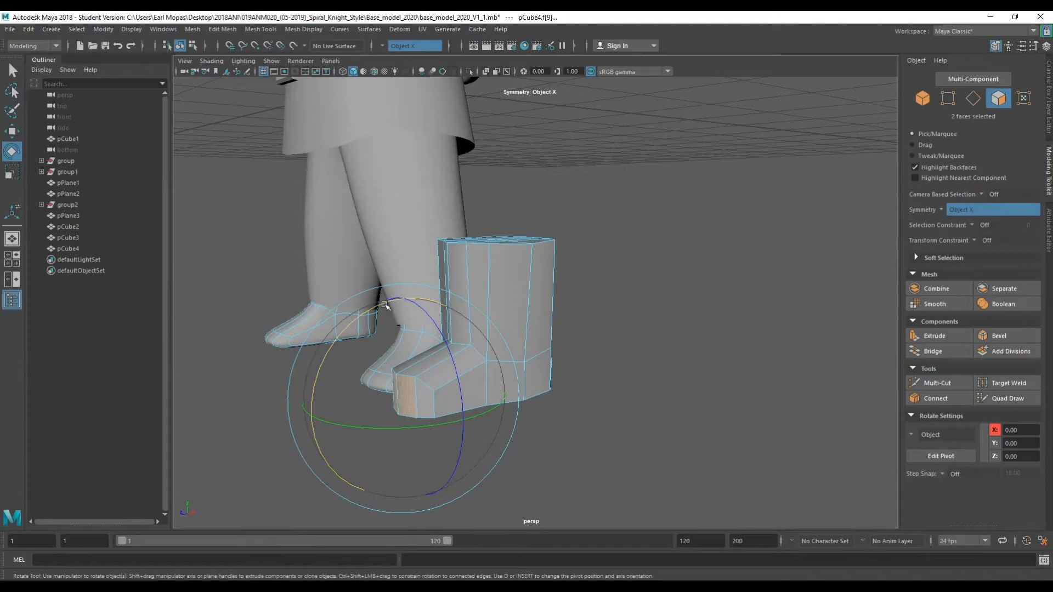
{"action": "left_click_drag", "start_coordinate": [421, 313], "coordinate": [581, 448]}
{"action": "middle_click_drag", "start_coordinate": [628, 426], "coordinate": [623, 363], "text": "alt"}
{"action": "left_click_drag", "start_coordinate": [564, 466], "coordinate": [573, 452]}
{"action": "key", "text": "w"}
{"action": "left_click_drag", "start_coordinate": [490, 429], "coordinate": [682, 277]}
Preview the boot smoothed in object mode and inspect its shape from several angles.
{"action": "key", "text": "F8"}
{"action": "key", "text": "3"}
{"action": "left_click_drag", "start_coordinate": [564, 333], "coordinate": [535, 350], "text": "alt"}
{"action": "key", "text": "1"}
{"action": "left_click", "coordinate": [582, 336]}
{"action": "left_click", "coordinate": [516, 224]}
{"action": "right_click_drag", "start_coordinate": [516, 224], "coordinate": [417, 274], "text": "alt"}
{"action": "left_click_drag", "start_coordinate": [417, 274], "coordinate": [471, 285], "text": "alt"}
{"action": "left_click", "coordinate": [470, 334]}
{"action": "key", "text": "3"}
{"action": "left_click", "coordinate": [604, 301]}
{"action": "left_click", "coordinate": [538, 294]}
{"action": "left_click_drag", "start_coordinate": [567, 341], "coordinate": [516, 350], "text": "alt"}
{"action": "scroll", "coordinate": [571, 275], "scroll_direction": "down", "scroll_amount": 5}
{"action": "scroll", "coordinate": [546, 396], "scroll_direction": "up", "scroll_amount": 8}
{"action": "middle_click_drag", "start_coordinate": [550, 427], "coordinate": [523, 305], "text": "alt"}
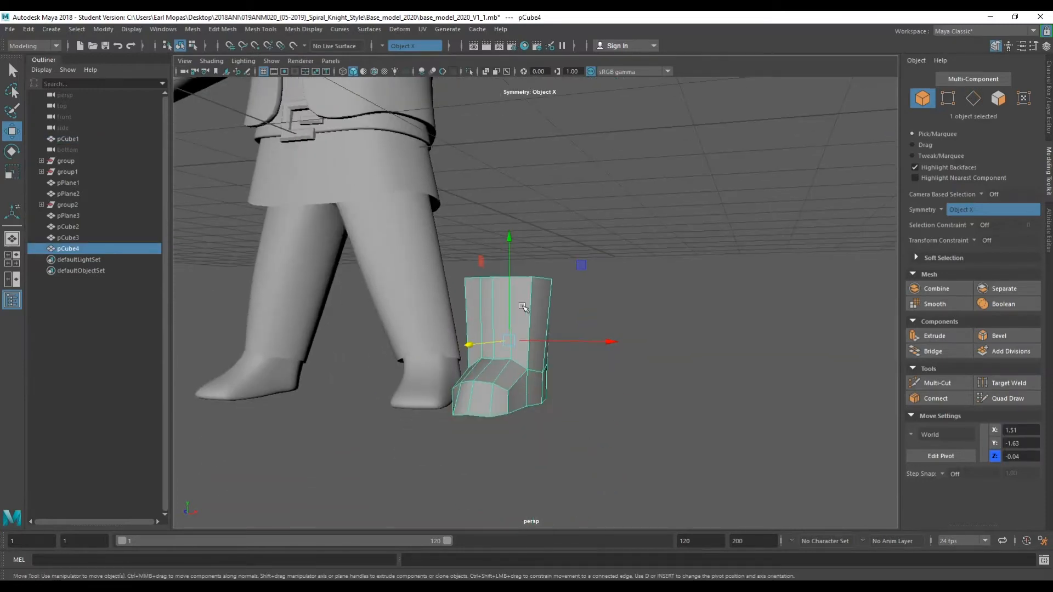
{"action": "left_click_drag", "start_coordinate": [522, 305], "coordinate": [526, 354], "text": "alt"}
{"action": "right_click", "coordinate": [643, 188]}
{"action": "right_click_drag", "start_coordinate": [633, 172], "coordinate": [644, 218]}
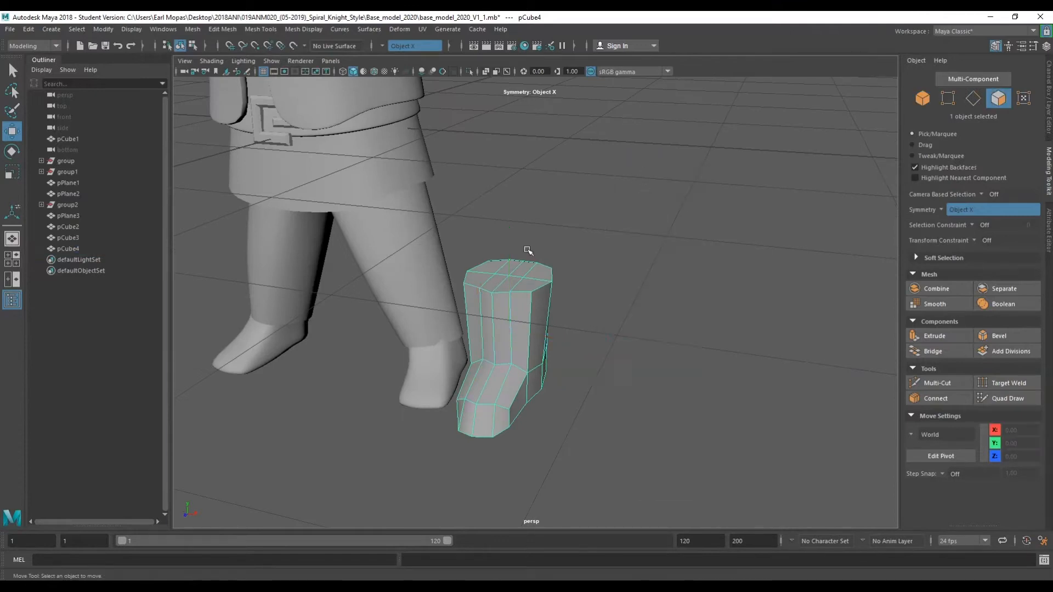
Select the top faces of the boot and move them up to lengthen the shaft.
{"action": "key", "text": "q"}
{"action": "left_click", "coordinate": [491, 271]}
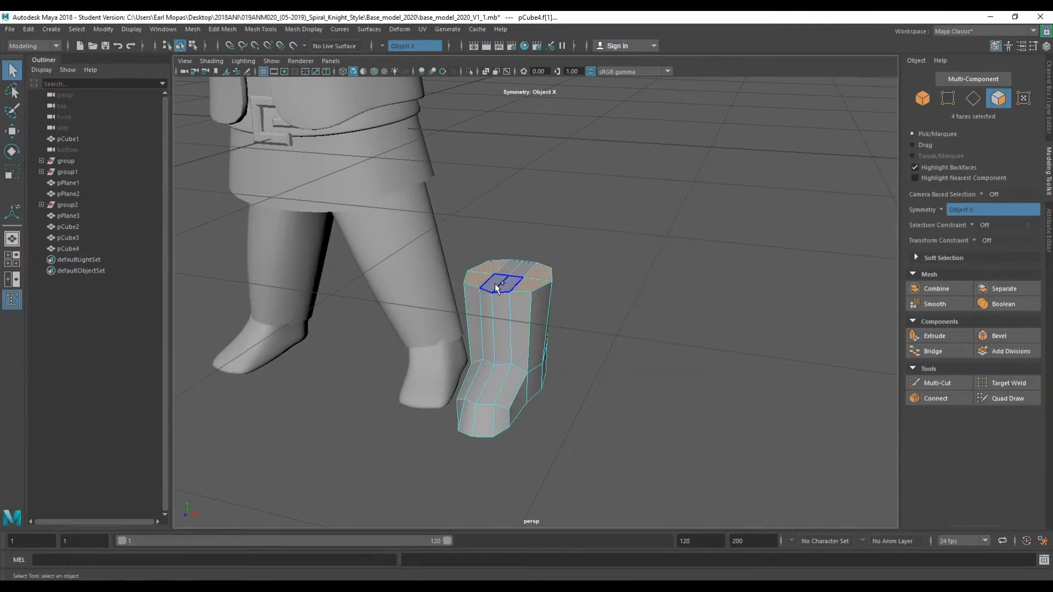
{"action": "left_click", "coordinate": [519, 271], "text": "shift"}
{"action": "key", "text": "w"}
{"action": "left_click_drag", "start_coordinate": [532, 240], "coordinate": [534, 208]}
{"action": "left_click_drag", "start_coordinate": [510, 280], "coordinate": [529, 219], "text": "alt"}
{"action": "right_click_drag", "start_coordinate": [510, 281], "coordinate": [510, 258]}
Insert an edge loop around the middle of the boot shaft.
{"action": "left_click", "coordinate": [539, 296]}
{"action": "right_click_drag", "start_coordinate": [539, 296], "coordinate": [581, 334], "text": "shift"}
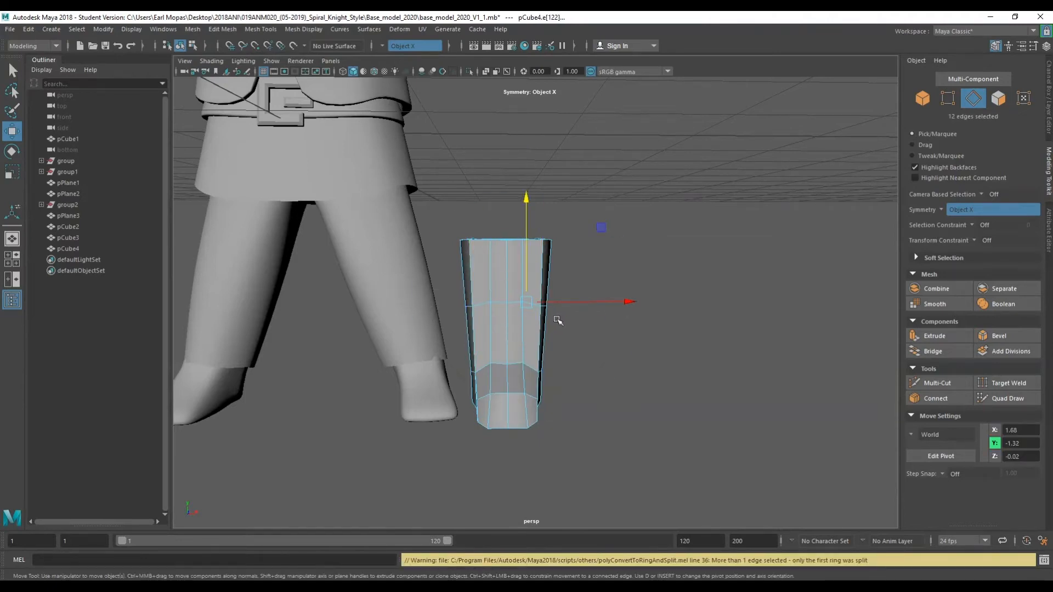
{"action": "key", "text": "e"}
{"action": "right_click", "coordinate": [699, 196]}
{"action": "key", "text": "q"}
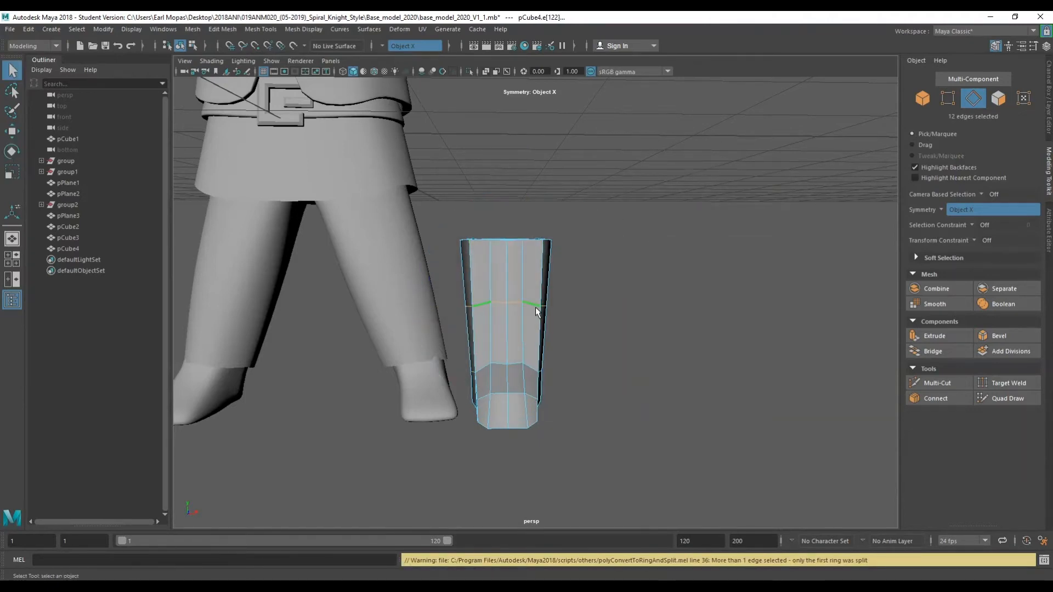
Scale the new edge loop to narrow the middle of the shaft.
{"action": "key", "text": "w"}
{"action": "key", "text": "r"}
{"action": "left_click_drag", "start_coordinate": [582, 301], "coordinate": [417, 329]}
{"action": "left_click_drag", "start_coordinate": [471, 299], "coordinate": [492, 299]}
{"action": "left_click_drag", "start_coordinate": [663, 228], "coordinate": [698, 293], "text": "alt"}
{"action": "right_click", "coordinate": [700, 218]}
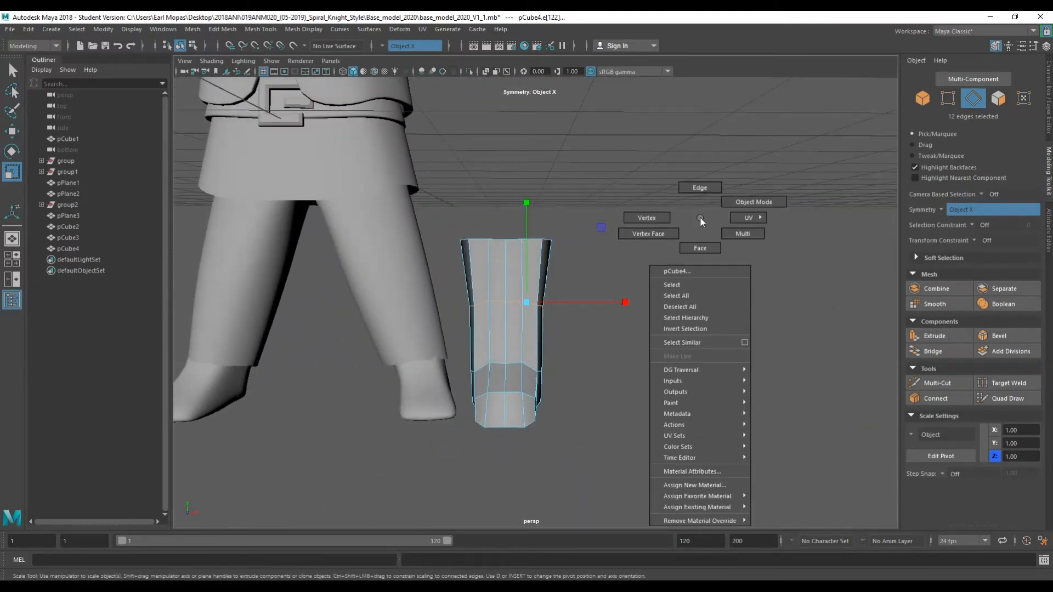
{"action": "left_click_drag", "start_coordinate": [567, 346], "coordinate": [602, 345], "text": "alt"}
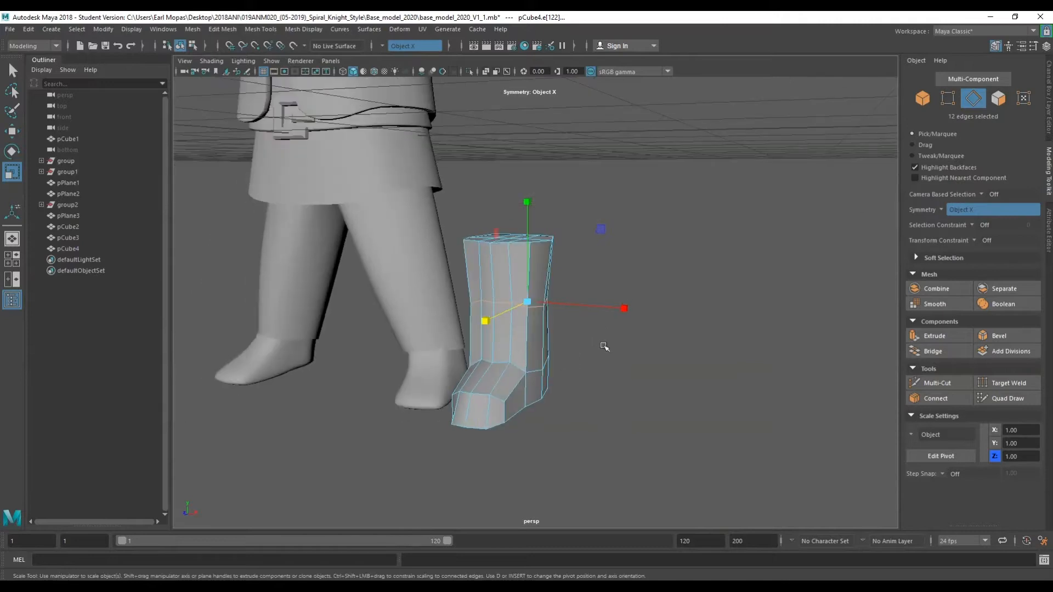
Select the shaft's back faces, rotate them, and return to object mode.
{"action": "right_click", "coordinate": [603, 344]}
{"action": "left_click", "coordinate": [602, 319]}
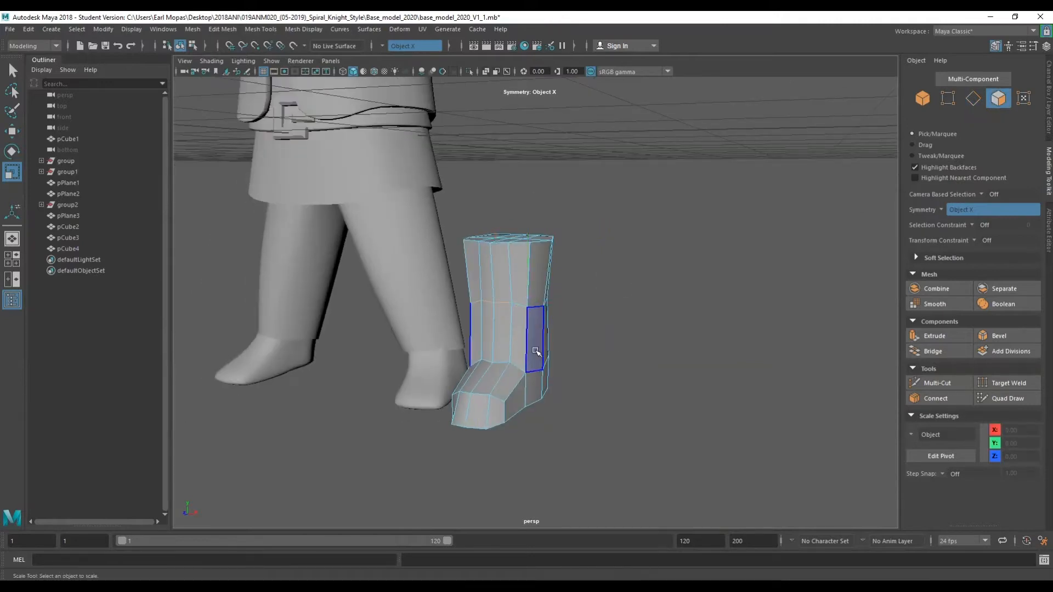
{"action": "left_click", "coordinate": [541, 364]}
{"action": "left_click", "coordinate": [546, 352], "text": "shift"}
{"action": "left_click_drag", "start_coordinate": [546, 352], "coordinate": [578, 357], "text": "alt"}
{"action": "key", "text": "e"}
{"action": "left_click_drag", "start_coordinate": [623, 299], "coordinate": [519, 351]}
{"action": "key", "text": "w"}
{"action": "right_click", "coordinate": [633, 203]}
{"action": "right_click_drag", "start_coordinate": [637, 203], "coordinate": [677, 188]}
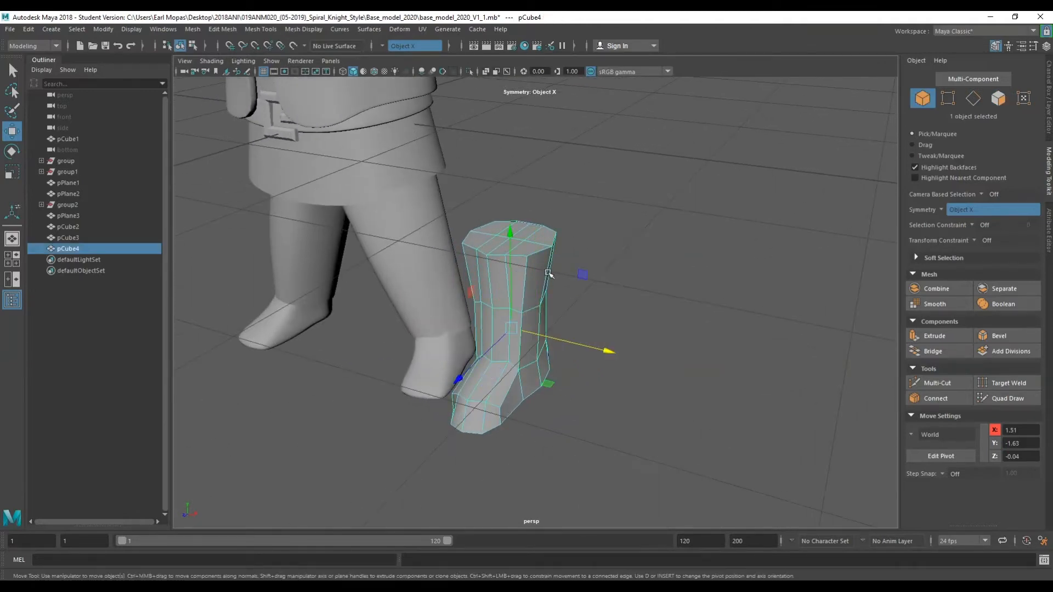
Preview the boot with smooth display and inspect it from several angles.
{"action": "key", "text": "3"}
{"action": "scroll", "coordinate": [534, 307], "scroll_direction": "up", "scroll_amount": 5}
{"action": "left_click_drag", "start_coordinate": [500, 356], "coordinate": [476, 287], "text": "alt"}
{"action": "right_click_drag", "start_coordinate": [477, 287], "coordinate": [477, 258]}
{"action": "left_click", "coordinate": [489, 443]}
{"action": "right_click_drag", "start_coordinate": [472, 462], "coordinate": [399, 473], "text": "shift"}
{"action": "left_click_drag", "start_coordinate": [399, 472], "coordinate": [410, 430], "text": "alt"}
{"action": "key", "text": "space"}
{"action": "left_click_drag", "start_coordinate": [348, 463], "coordinate": [376, 340]}
{"action": "left_click_drag", "start_coordinate": [377, 390], "coordinate": [376, 439]}
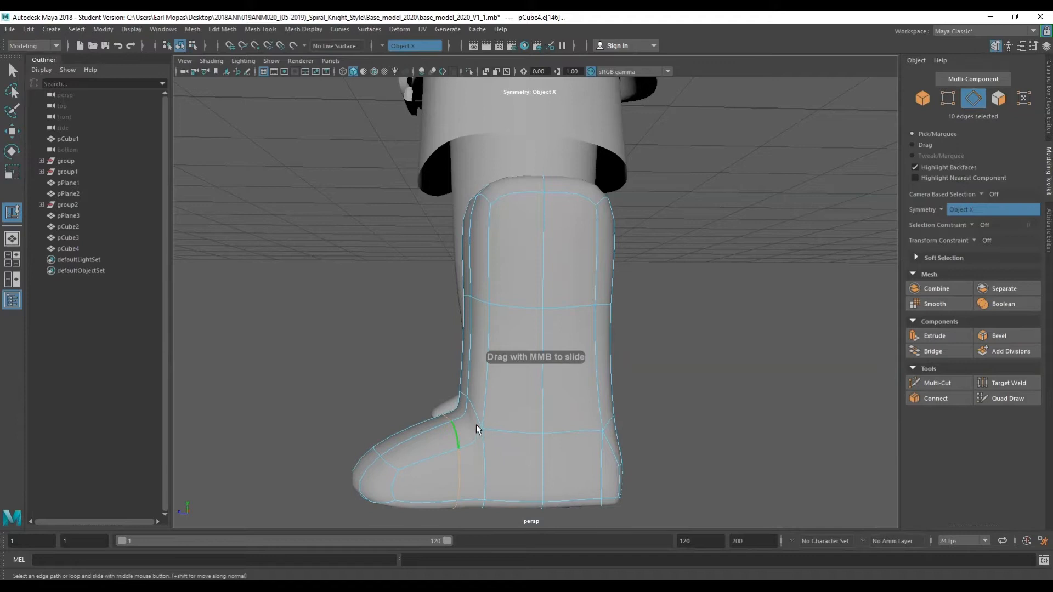
{"action": "left_click_drag", "start_coordinate": [477, 423], "coordinate": [499, 445], "text": "alt"}
{"action": "right_click_drag", "start_coordinate": [749, 141], "coordinate": [800, 130]}
{"action": "key", "text": "1"}
{"action": "left_click_drag", "start_coordinate": [537, 245], "coordinate": [525, 210], "text": "alt"}
{"action": "right_click_drag", "start_coordinate": [526, 171], "coordinate": [522, 144]}
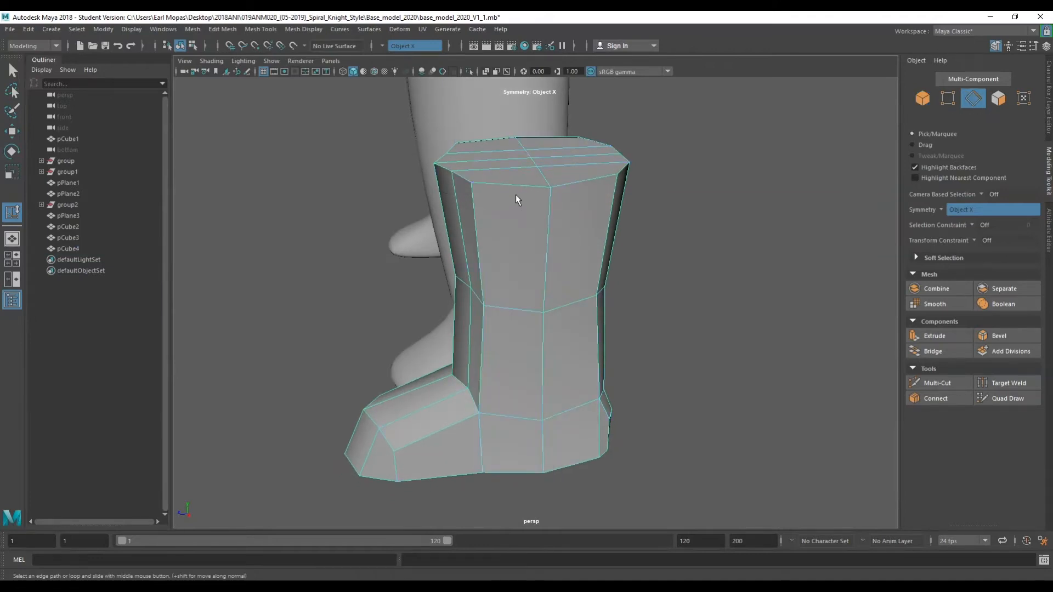
Select the edges around the boot's top rim and bevel them with fraction 0.1 and 2 segments.
{"action": "left_click_drag", "start_coordinate": [509, 189], "coordinate": [545, 248], "text": "alt"}
{"action": "left_click", "coordinate": [421, 215], "text": "shift"}
{"action": "left_click_drag", "start_coordinate": [421, 215], "coordinate": [678, 218], "text": "alt"}
{"action": "left_click", "coordinate": [652, 179], "text": "shift"}
{"action": "key", "text": "alt+shift"}
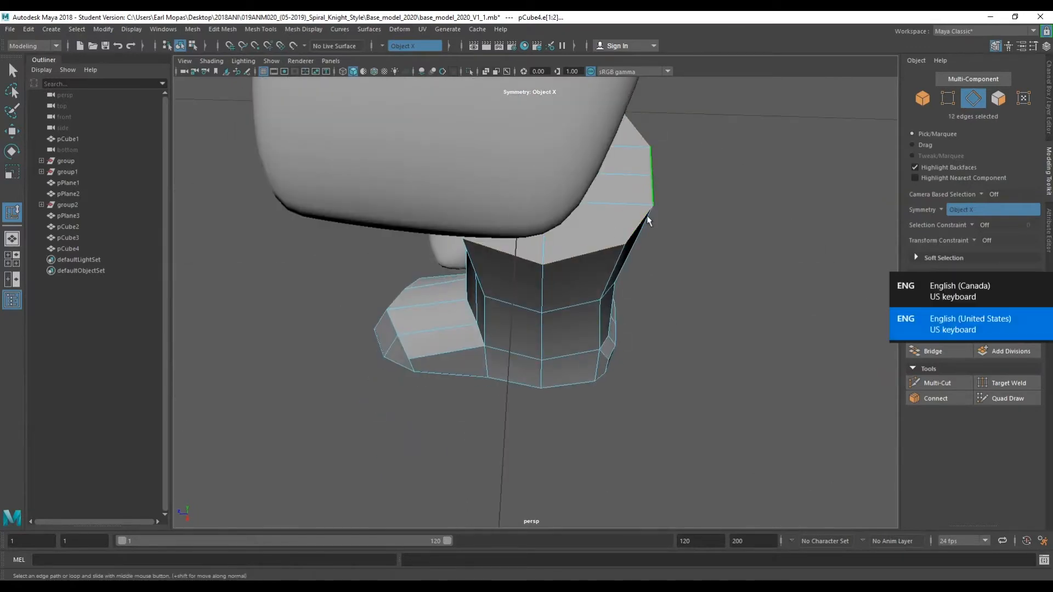
{"action": "left_click_drag", "start_coordinate": [653, 245], "coordinate": [698, 280], "text": "alt"}
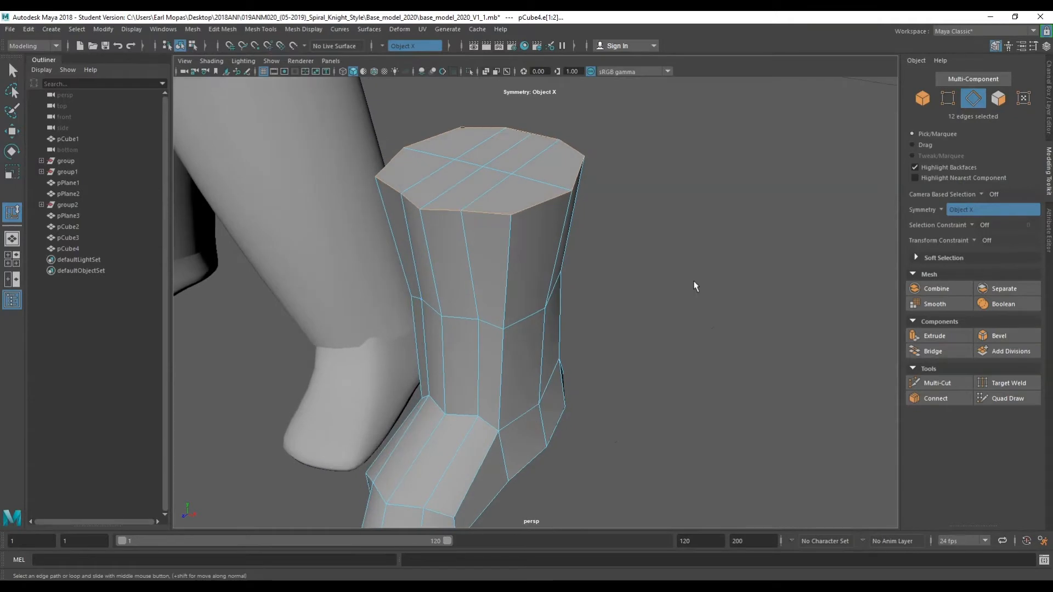
{"action": "key", "text": "space"}
{"action": "left_click", "coordinate": [344, 229]}
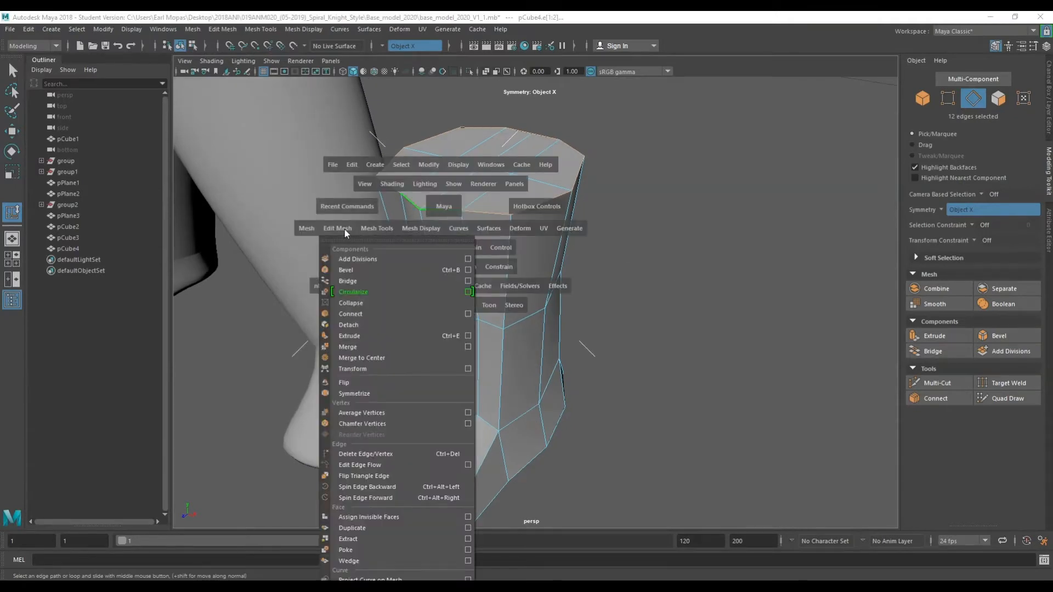
{"action": "left_click", "coordinate": [354, 267]}
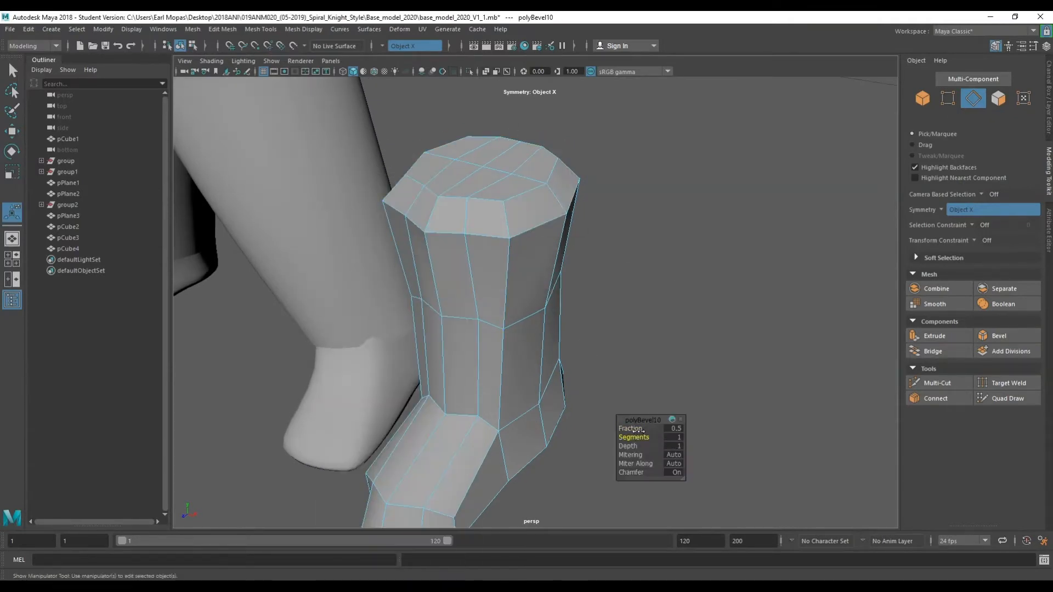
{"action": "left_click_drag", "start_coordinate": [634, 428], "coordinate": [632, 428]}
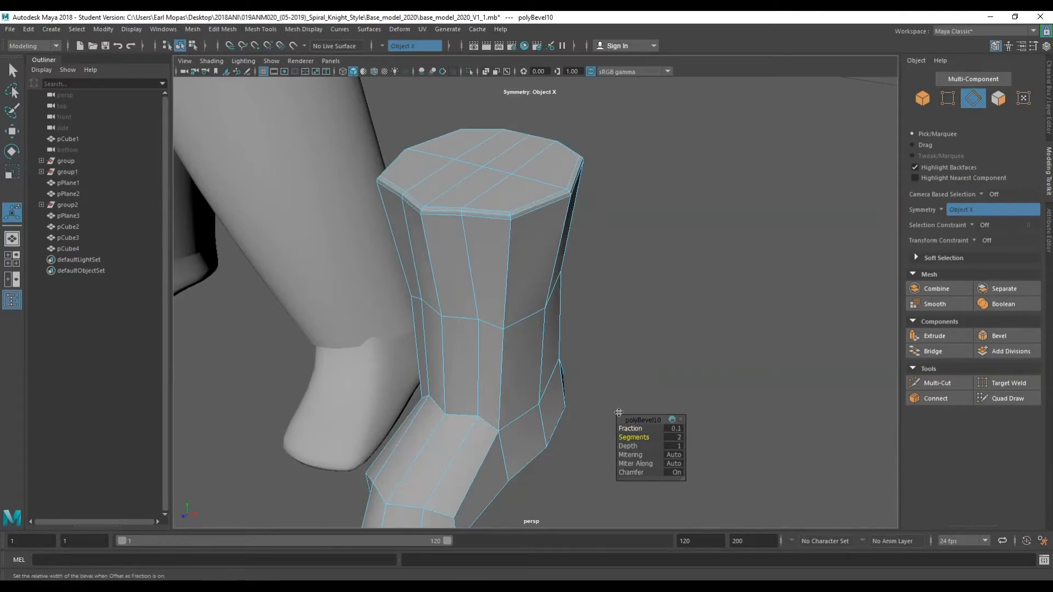
{"action": "key", "text": "q"}
{"action": "right_click_drag", "start_coordinate": [626, 285], "coordinate": [658, 271]}
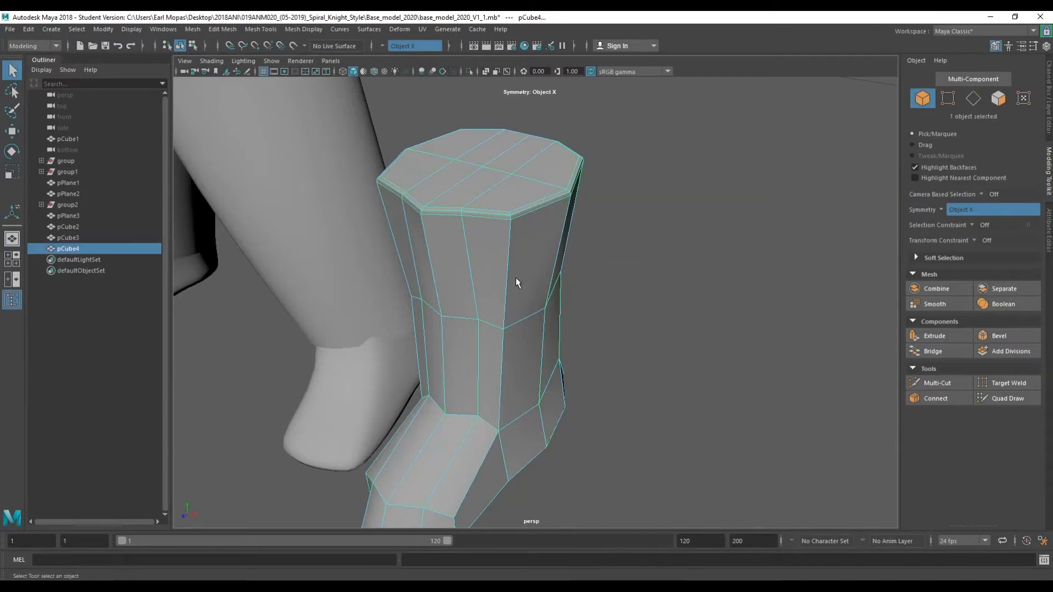
Select the edge loops around the sole's bottom and bevel them with fraction 0.1.
{"action": "key", "text": "3"}
{"action": "left_click", "coordinate": [633, 262]}
{"action": "left_click_drag", "start_coordinate": [634, 262], "coordinate": [459, 331], "text": "alt"}
{"action": "left_click_drag", "start_coordinate": [376, 330], "coordinate": [534, 311], "text": "alt"}
{"action": "right_click_drag", "start_coordinate": [492, 321], "coordinate": [492, 262]}
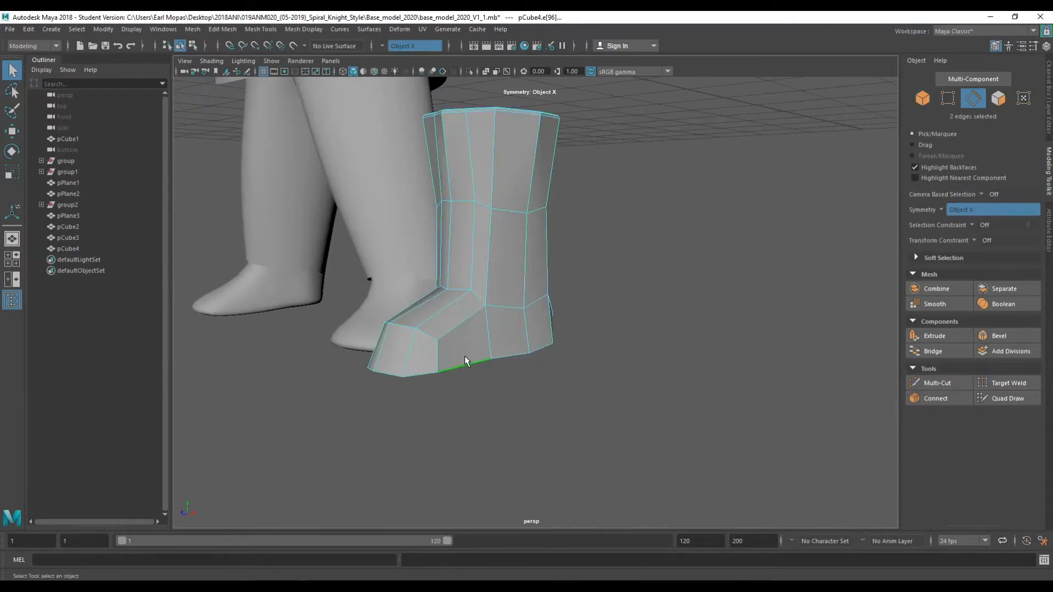
{"action": "scroll", "coordinate": [466, 361], "scroll_direction": "up", "scroll_amount": 5}
{"action": "left_click_drag", "start_coordinate": [470, 366], "coordinate": [501, 307], "text": "alt"}
{"action": "double_click", "coordinate": [505, 284], "text": "shift"}
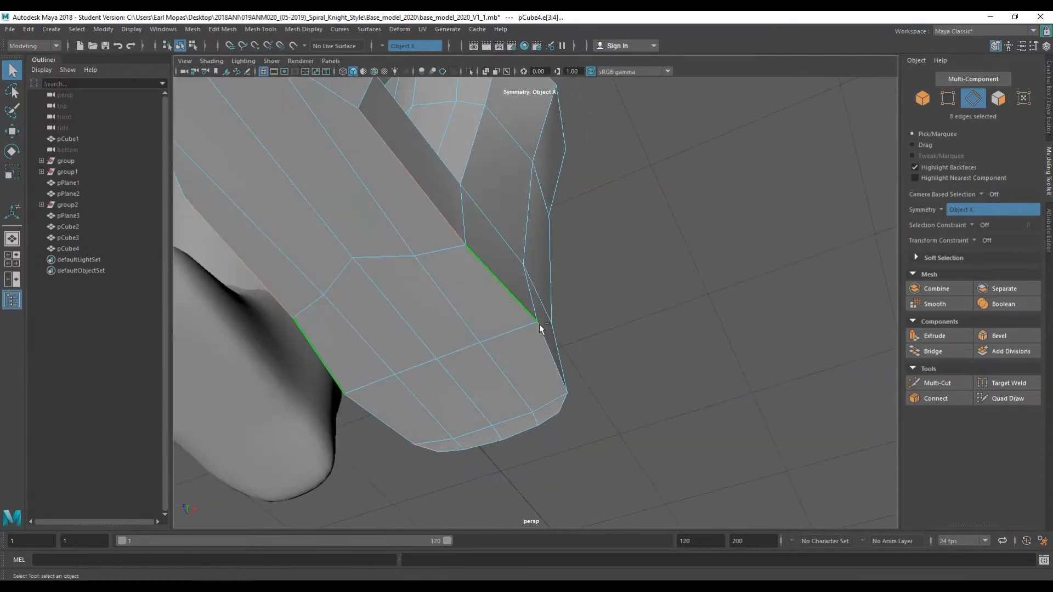
{"action": "left_click", "coordinate": [521, 429], "text": "shift"}
{"action": "scroll", "coordinate": [488, 351], "scroll_direction": "down", "scroll_amount": 4}
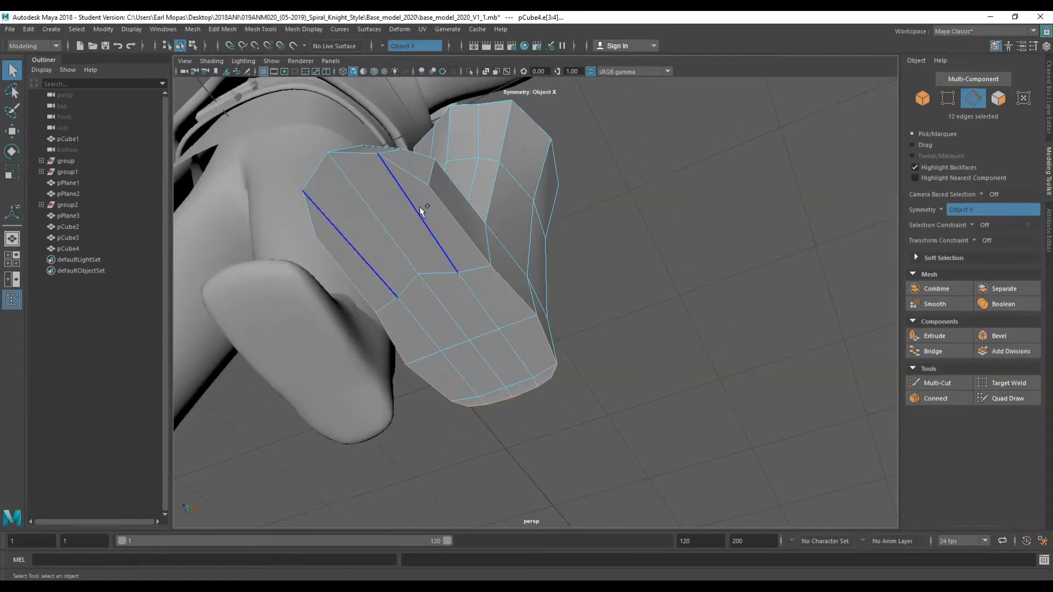
{"action": "left_click", "coordinate": [404, 175], "text": "shift"}
{"action": "left_click", "coordinate": [352, 159], "text": "shift"}
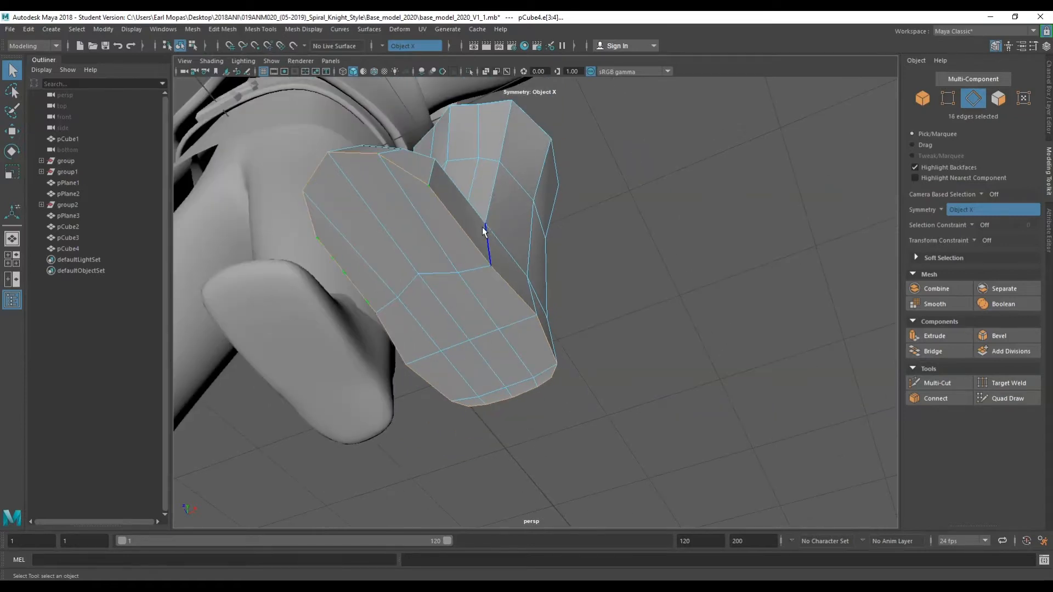
{"action": "key", "text": "space"}
{"action": "left_click", "coordinate": [381, 250]}
{"action": "left_click", "coordinate": [409, 277]}
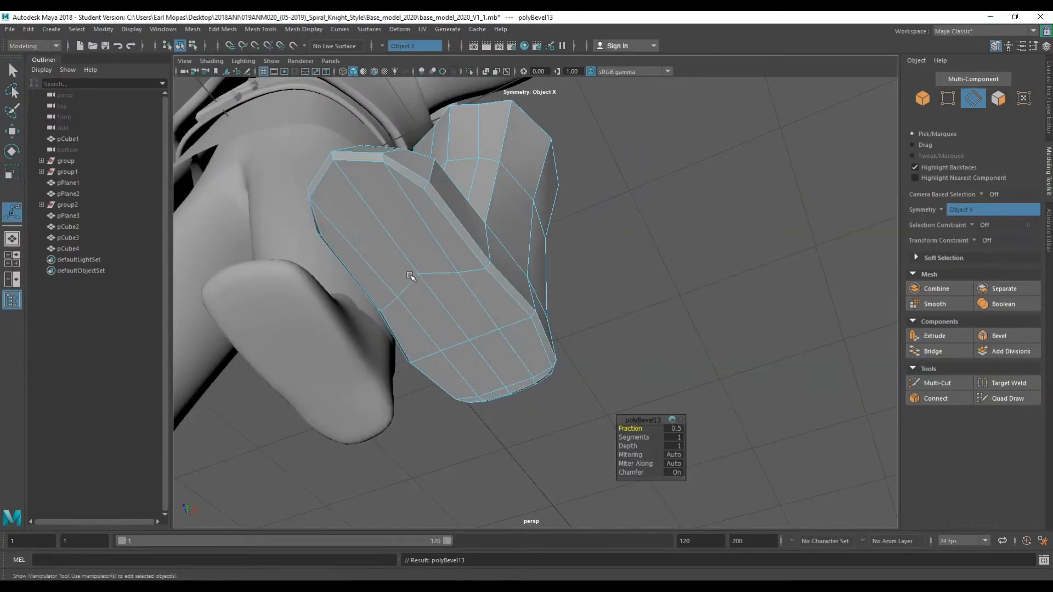
{"action": "left_click_drag", "start_coordinate": [637, 429], "coordinate": [627, 428]}
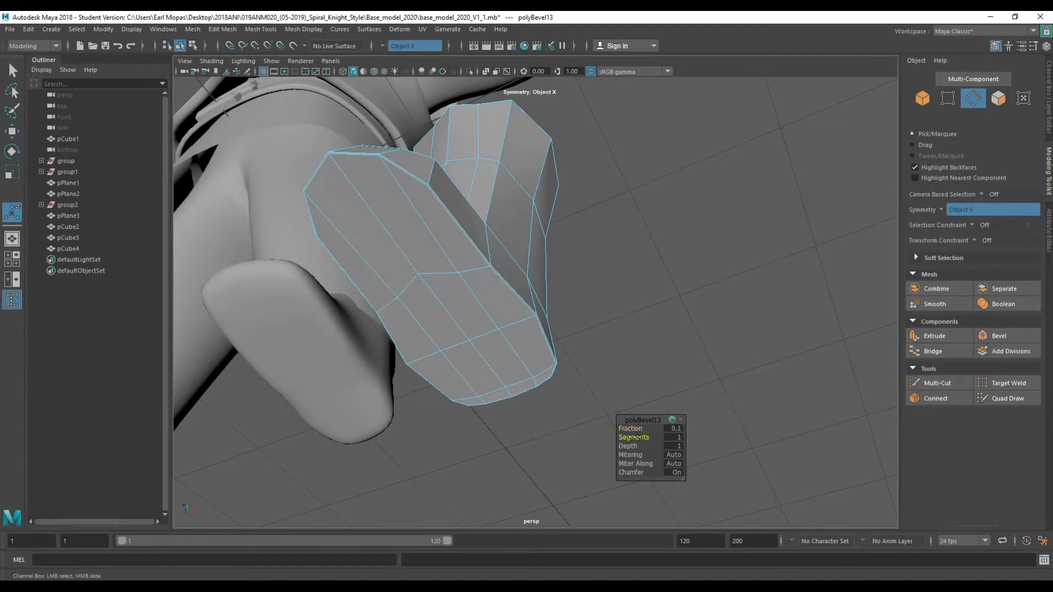
{"action": "key", "text": "q"}
{"action": "right_click_drag", "start_coordinate": [630, 264], "coordinate": [677, 247]}
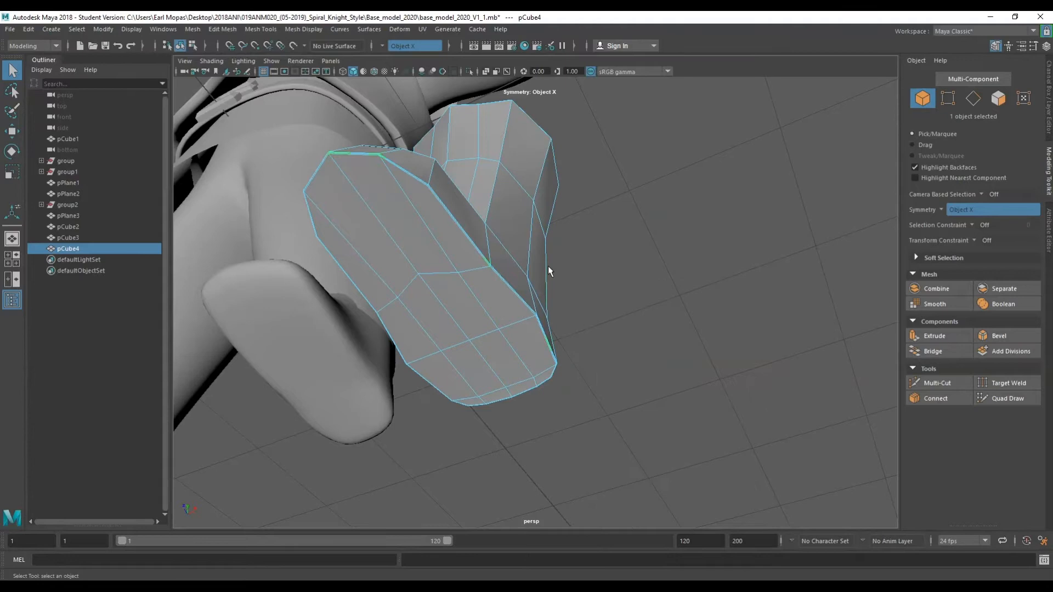
Preview the beveled boot with smooth display from the side.
{"action": "key", "text": "3"}
{"action": "left_click", "coordinate": [621, 284]}
{"action": "left_click_drag", "start_coordinate": [620, 284], "coordinate": [446, 309], "text": "alt"}
{"action": "left_click", "coordinate": [436, 292]}
{"action": "key", "text": "1"}
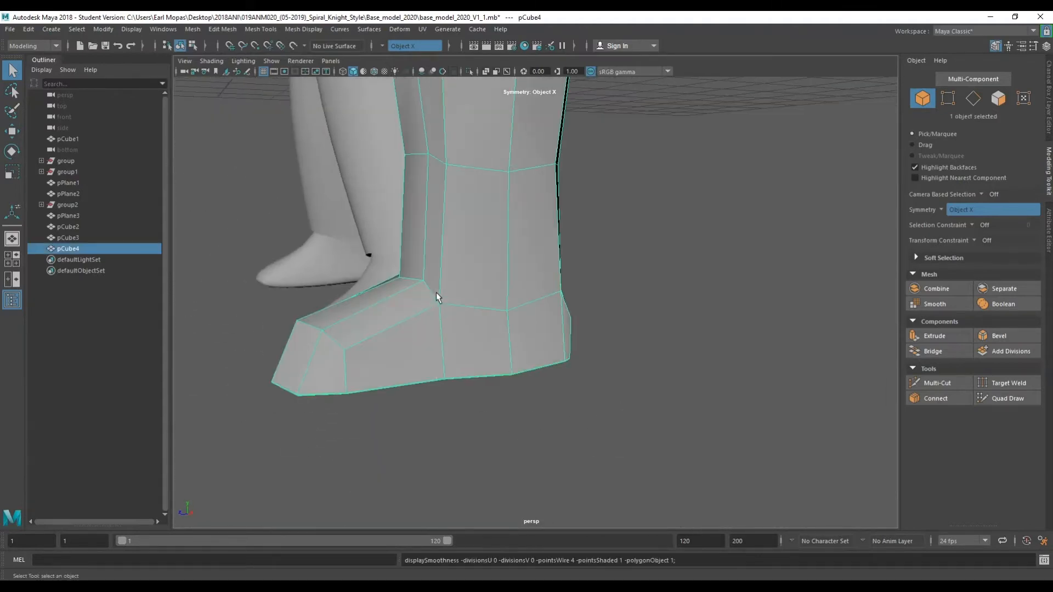
Try to bevel the edge loops where the boot shaft meets the foot.
{"action": "right_click_drag", "start_coordinate": [435, 290], "coordinate": [441, 253]}
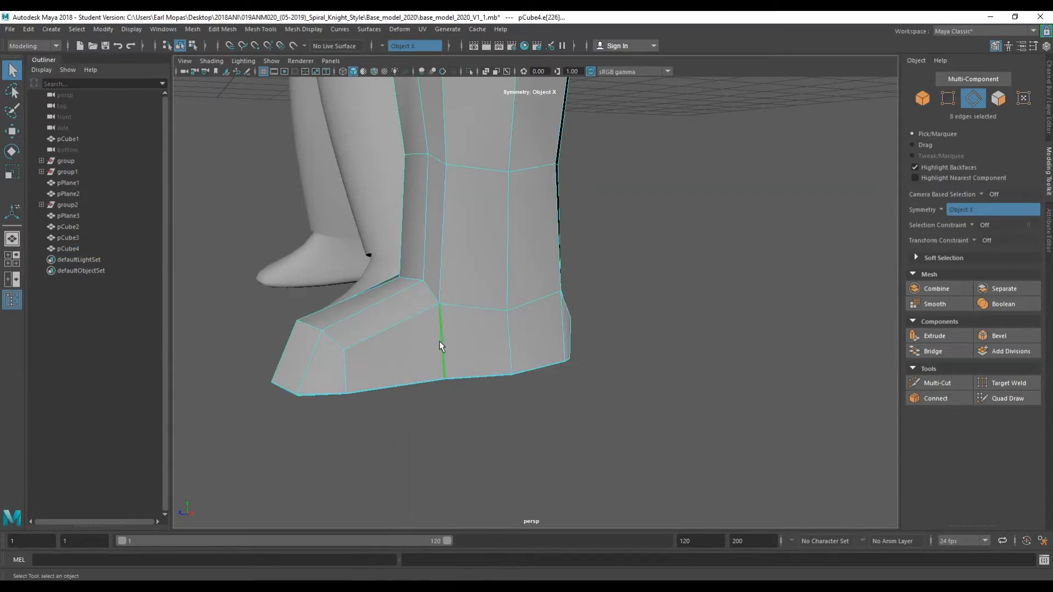
{"action": "double_click", "coordinate": [419, 283]}
{"action": "left_click_drag", "start_coordinate": [460, 328], "coordinate": [546, 363], "text": "alt"}
{"action": "key", "text": "space"}
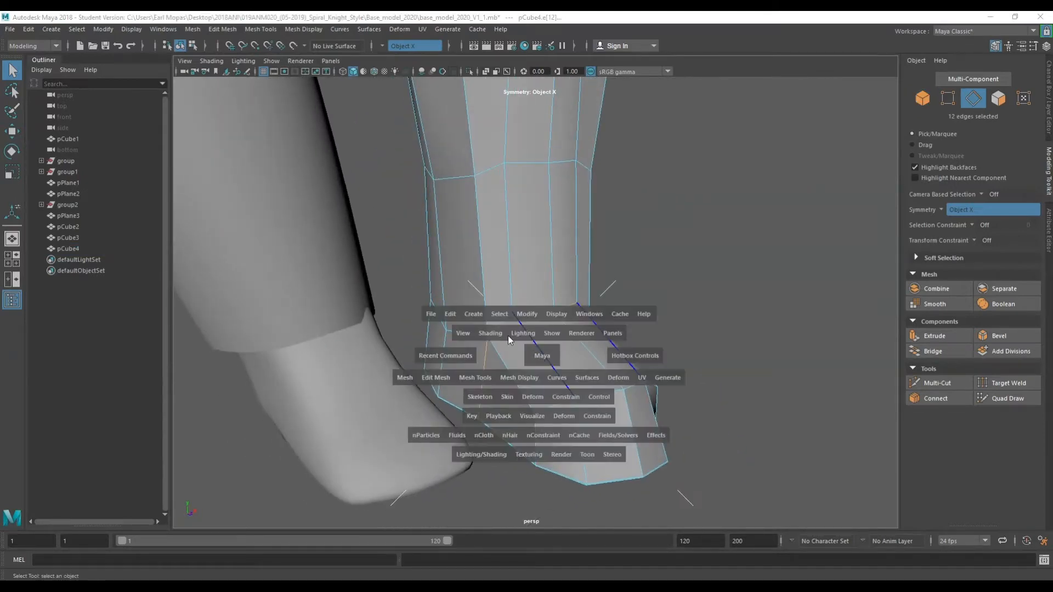
{"action": "left_click", "coordinate": [435, 380]}
{"action": "left_click", "coordinate": [458, 321]}
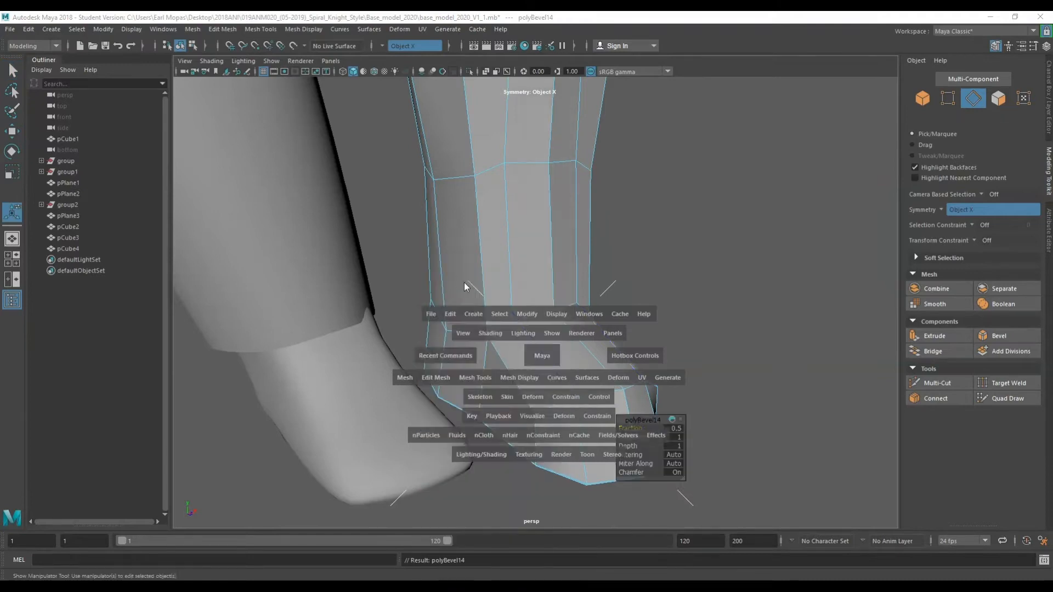
{"action": "scroll", "coordinate": [593, 401], "scroll_direction": "up", "scroll_amount": 3}
{"action": "scroll", "coordinate": [594, 401], "scroll_direction": "up", "scroll_amount": 2}
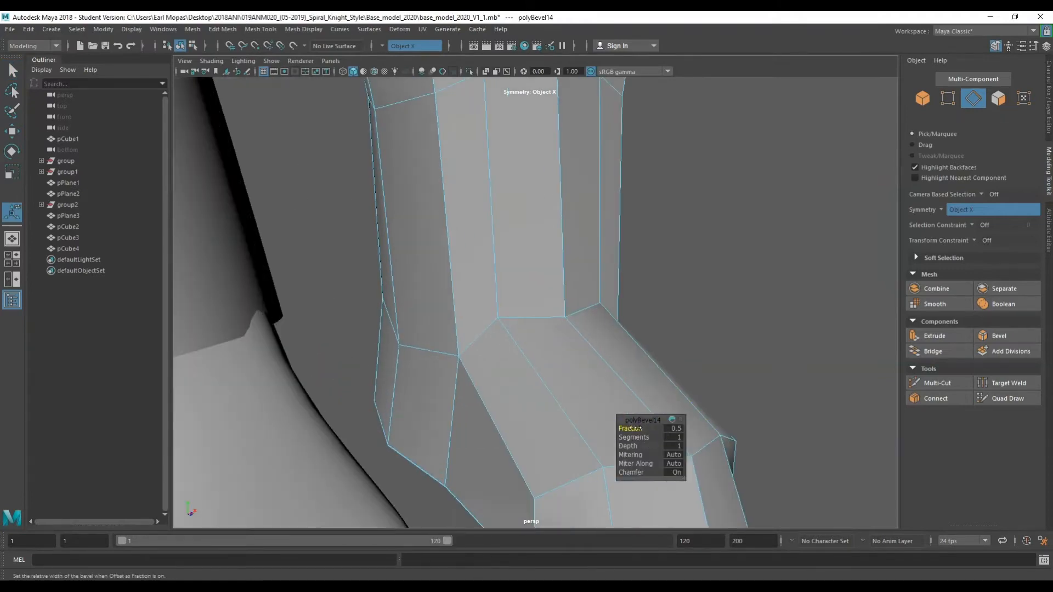
{"action": "left_click", "coordinate": [678, 320]}
{"action": "scroll", "coordinate": [643, 344], "scroll_direction": "down", "scroll_amount": 4}
{"action": "left_click_drag", "start_coordinate": [583, 370], "coordinate": [480, 354], "text": "alt"}
{"action": "key", "text": "ctrl+z"}
{"action": "left_click", "coordinate": [472, 339]}
{"action": "right_click", "coordinate": [470, 339]}
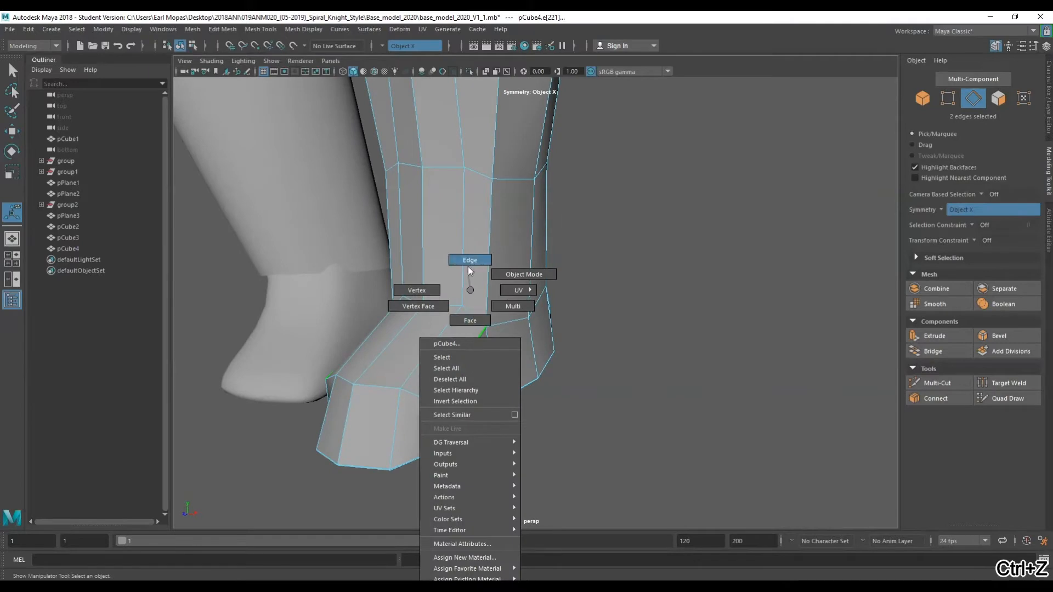
{"action": "left_click", "coordinate": [469, 264]}
{"action": "right_click", "coordinate": [467, 347], "text": "ctrl"}
{"action": "right_click_drag", "start_coordinate": [467, 347], "coordinate": [460, 384], "text": "ctrl"}
{"action": "left_click_drag", "start_coordinate": [423, 409], "coordinate": [387, 390], "text": "alt"}
{"action": "key", "text": "space"}
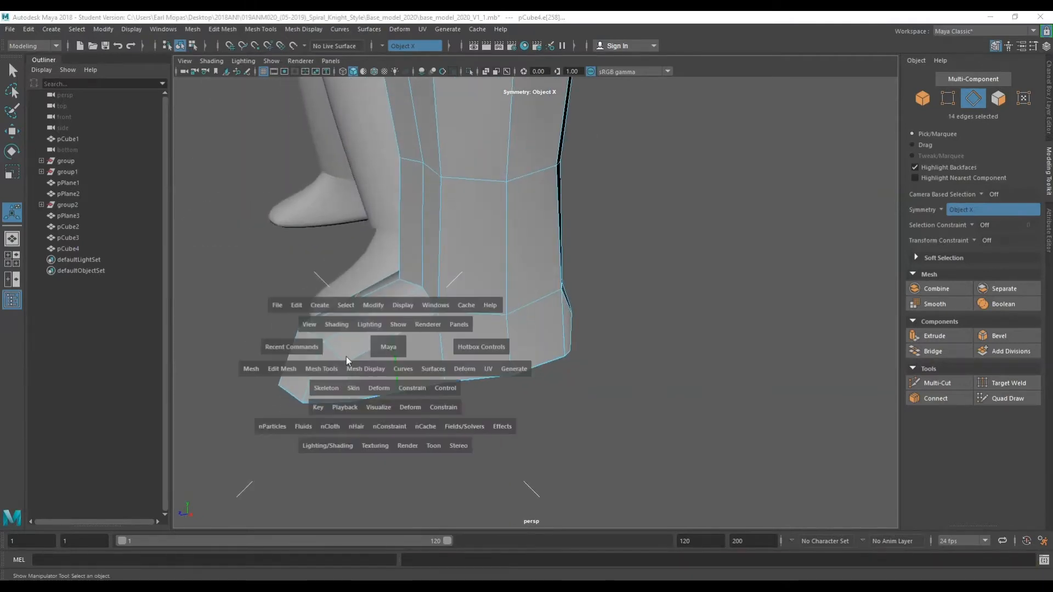
{"action": "left_click", "coordinate": [282, 369]}
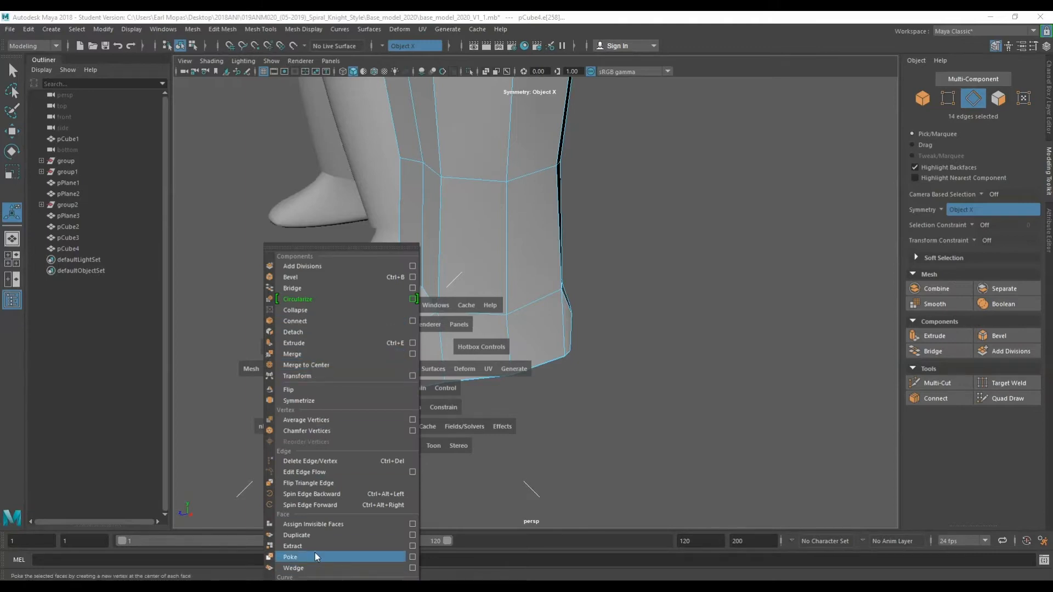
{"action": "left_click", "coordinate": [675, 335]}
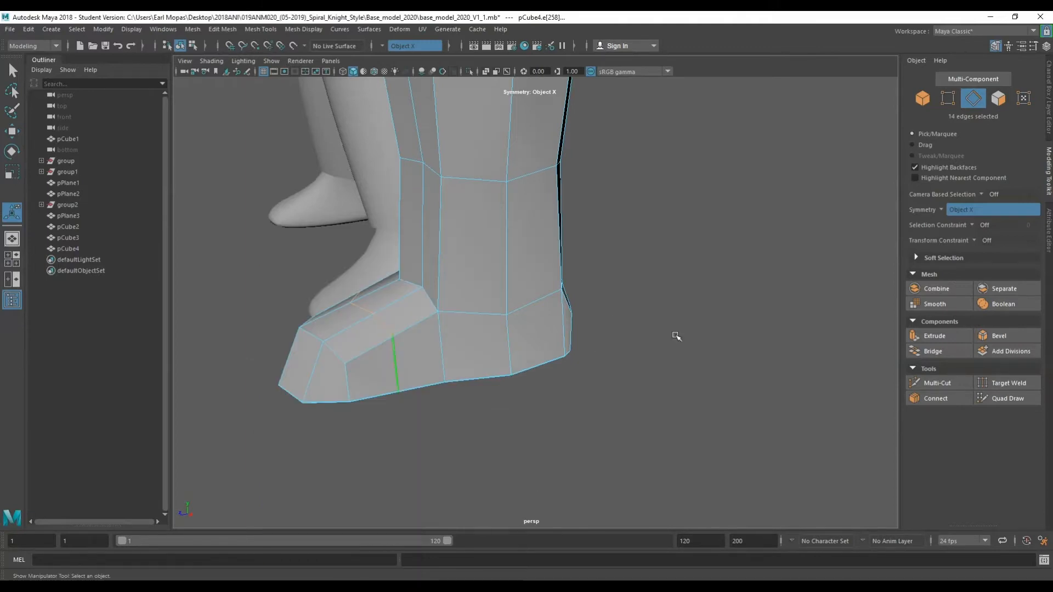
{"action": "key", "text": "space"}
{"action": "left_click", "coordinate": [340, 372]}
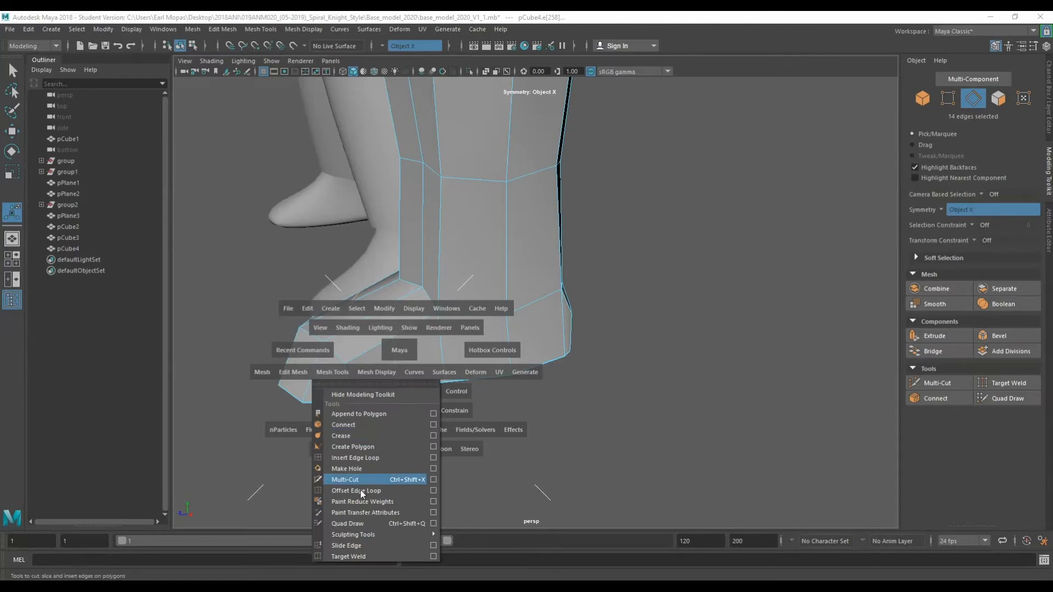
{"action": "left_click", "coordinate": [376, 521]}
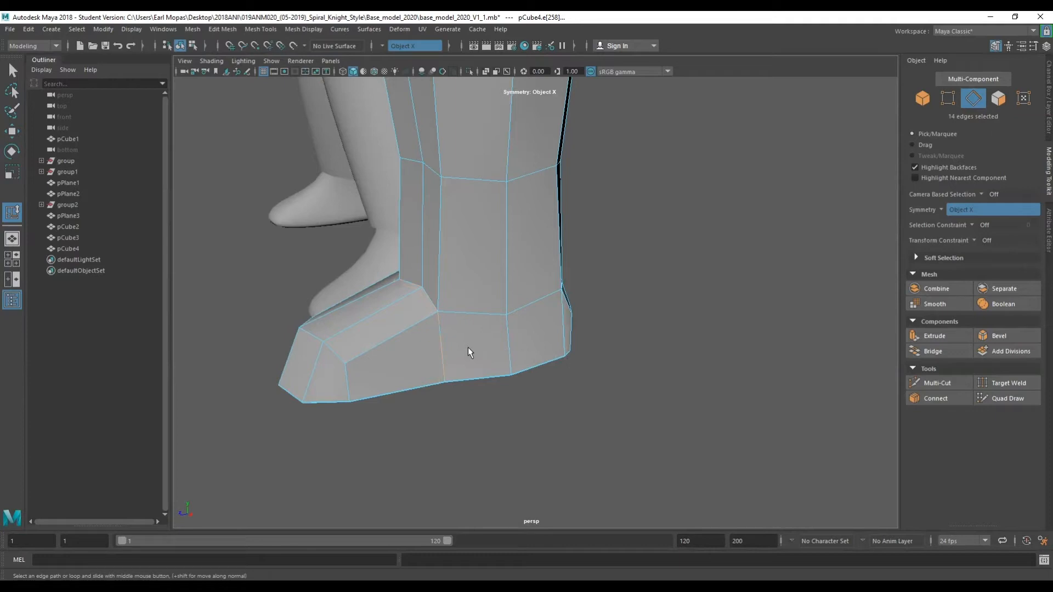
{"action": "scroll", "coordinate": [466, 350], "scroll_direction": "down", "scroll_amount": 5}
Preview the boot with smooth display and orbit around it.
{"action": "key", "text": "3"}
{"action": "right_click_drag", "start_coordinate": [610, 285], "coordinate": [652, 258]}
{"action": "left_click", "coordinate": [585, 310]}
{"action": "left_click_drag", "start_coordinate": [584, 310], "coordinate": [702, 343], "text": "alt"}
{"action": "left_click", "coordinate": [534, 219]}
{"action": "key", "text": "1"}
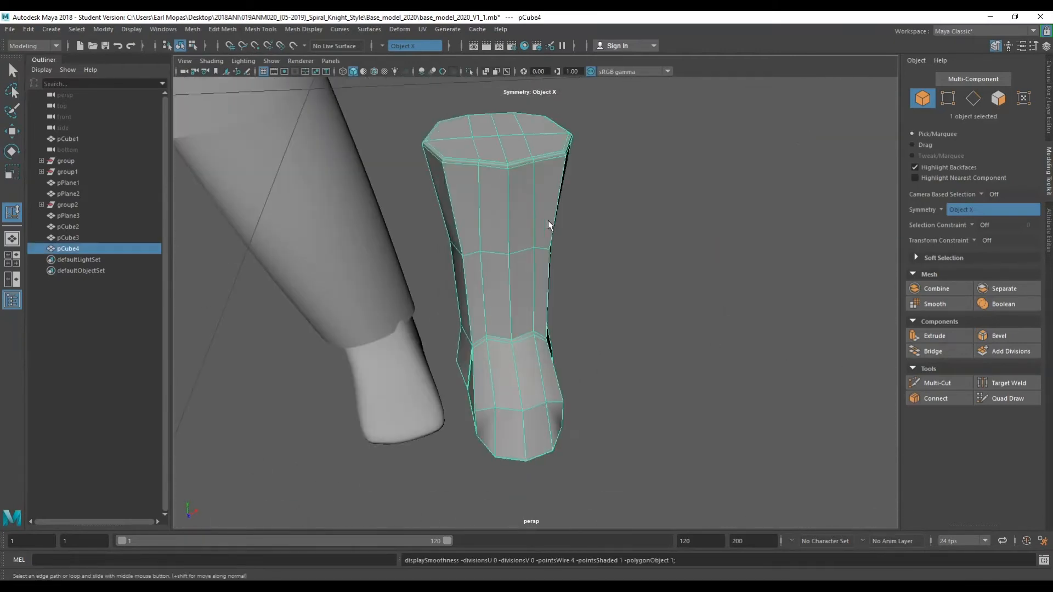
Select a vertical edge on the side of the boot shaft and slide it with Slide Edge.
{"action": "scroll", "coordinate": [527, 290], "scroll_direction": "up", "scroll_amount": 5}
{"action": "left_click_drag", "start_coordinate": [530, 301], "coordinate": [535, 153], "text": "alt"}
{"action": "right_click_drag", "start_coordinate": [530, 160], "coordinate": [530, 129]}
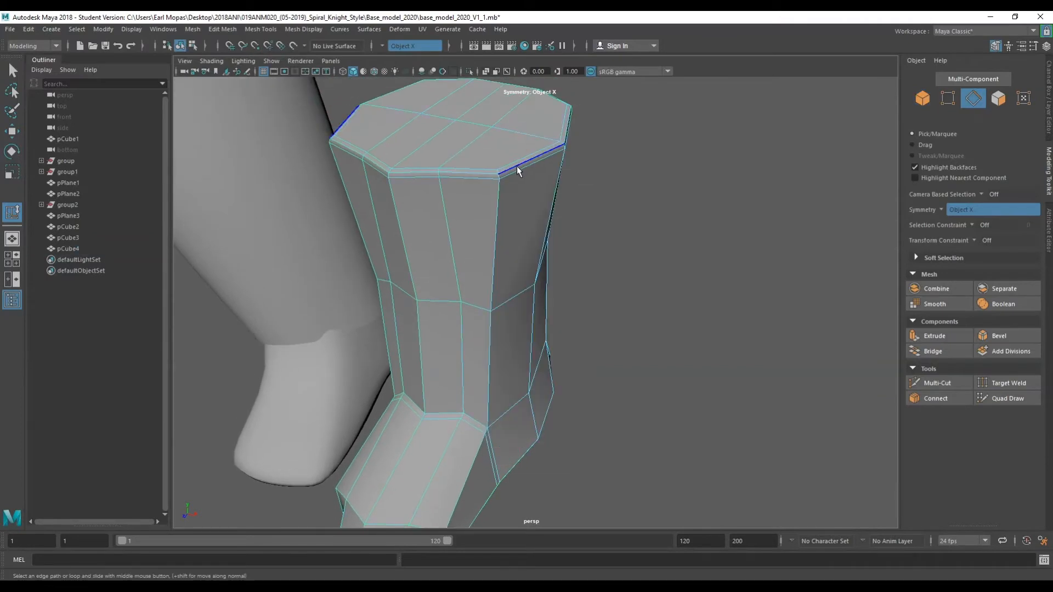
{"action": "right_click_drag", "start_coordinate": [517, 167], "coordinate": [538, 218], "text": "ctrl"}
{"action": "left_click_drag", "start_coordinate": [485, 258], "coordinate": [519, 222], "text": "alt"}
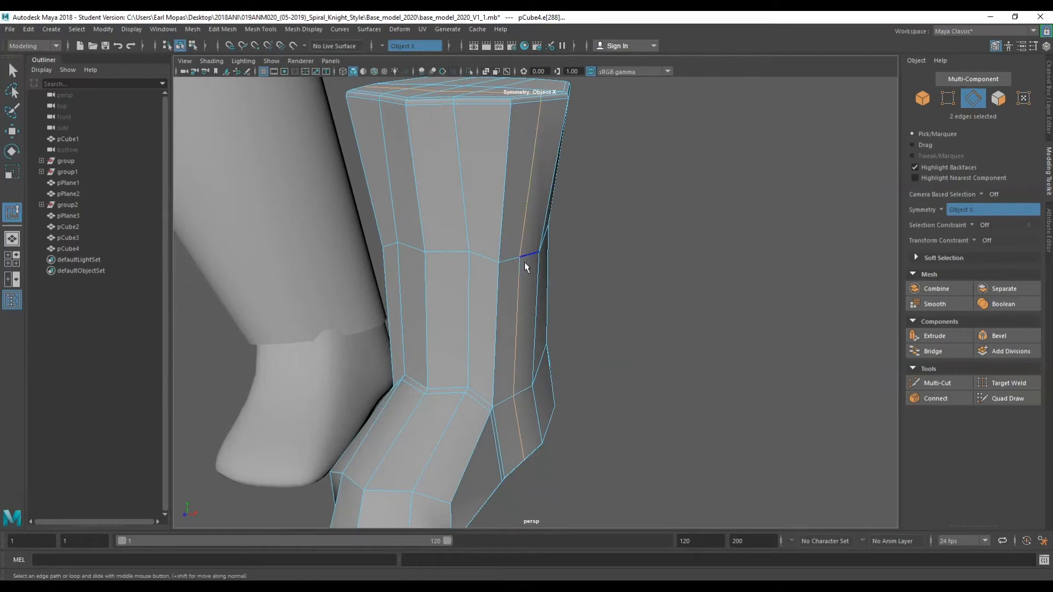
{"action": "left_click", "coordinate": [518, 414], "text": "shift"}
{"action": "mouse_move", "coordinate": [498, 350]}
{"action": "left_mouse_down", "text": "alt"}
{"action": "mouse_move", "coordinate": [576, 348]}
{"action": "mouse_move", "coordinate": [488, 347]}
{"action": "mouse_move", "coordinate": [507, 338]}
{"action": "left_mouse_up", "text": "alt"}
{"action": "key", "text": "space"}
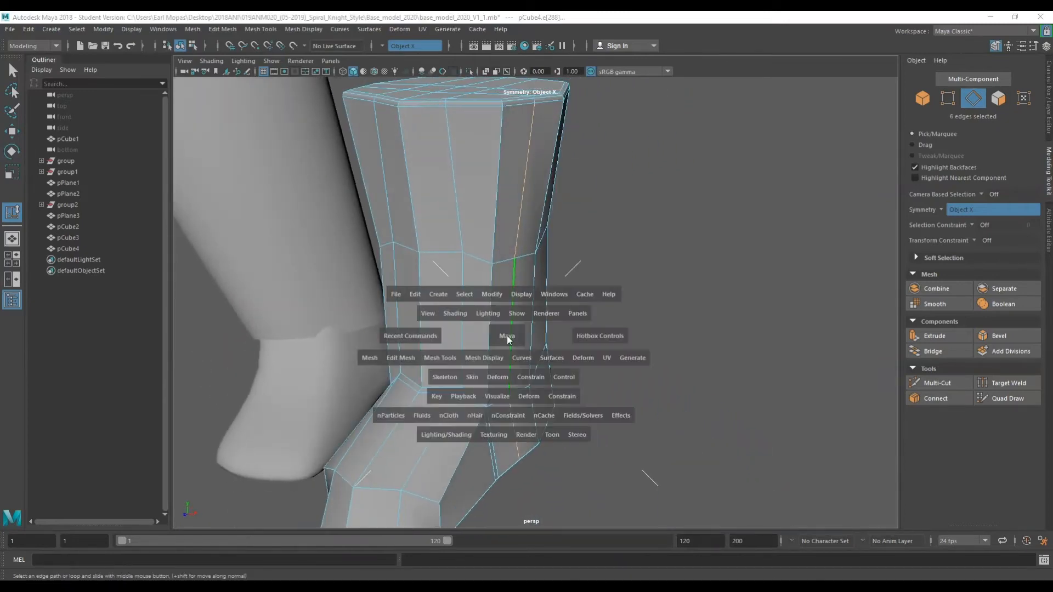
{"action": "left_click", "coordinate": [447, 357]}
{"action": "left_click", "coordinate": [472, 528]}
{"action": "middle_click_drag", "start_coordinate": [507, 297], "coordinate": [465, 304]}
{"action": "scroll", "coordinate": [530, 127], "scroll_direction": "up", "scroll_amount": 2}
{"action": "middle_click_drag", "start_coordinate": [502, 120], "coordinate": [527, 173]}
{"action": "key", "text": "ctrl+z"}
{"action": "middle_click_drag", "start_coordinate": [578, 151], "coordinate": [600, 277], "text": "alt"}
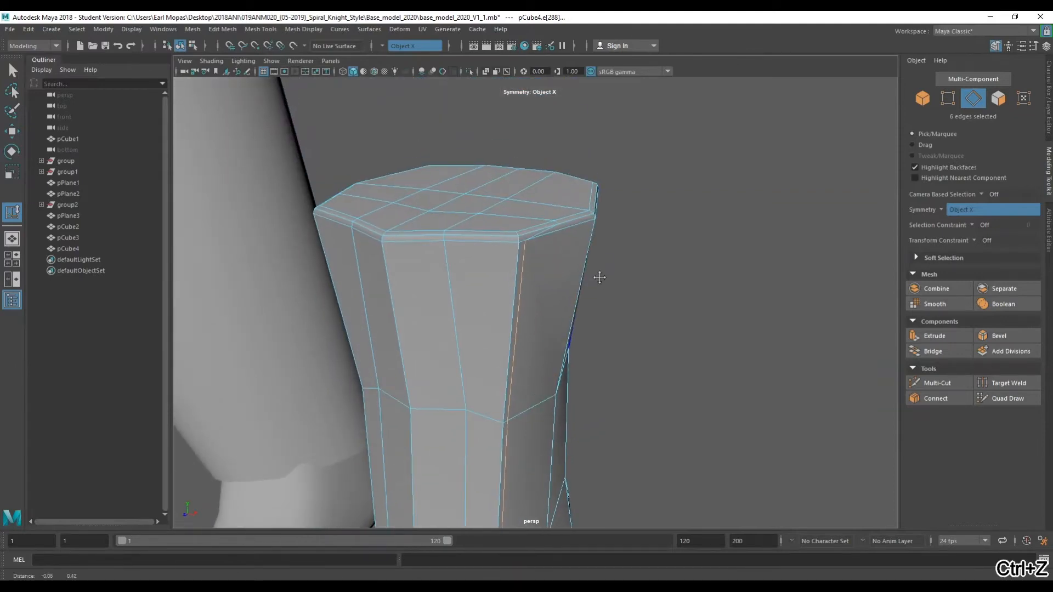
Examine the edges around the shaft's top closely and preview the boot with smooth display.
{"action": "key", "text": "q"}
{"action": "left_click", "coordinate": [518, 231]}
{"action": "left_click", "coordinate": [535, 244]}
{"action": "key", "text": "f"}
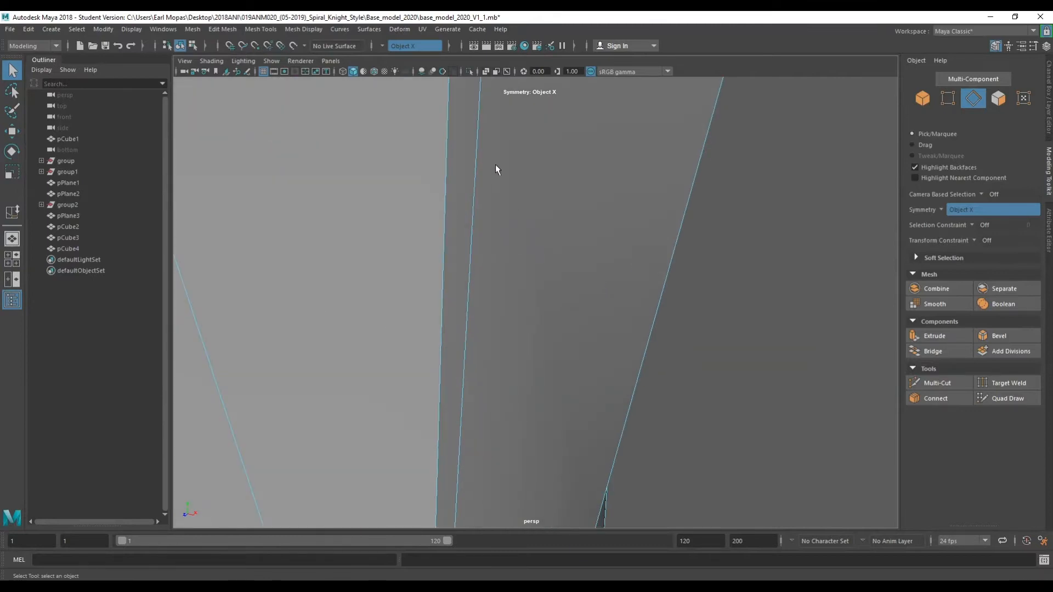
{"action": "scroll", "coordinate": [512, 175], "scroll_direction": "down", "scroll_amount": 5}
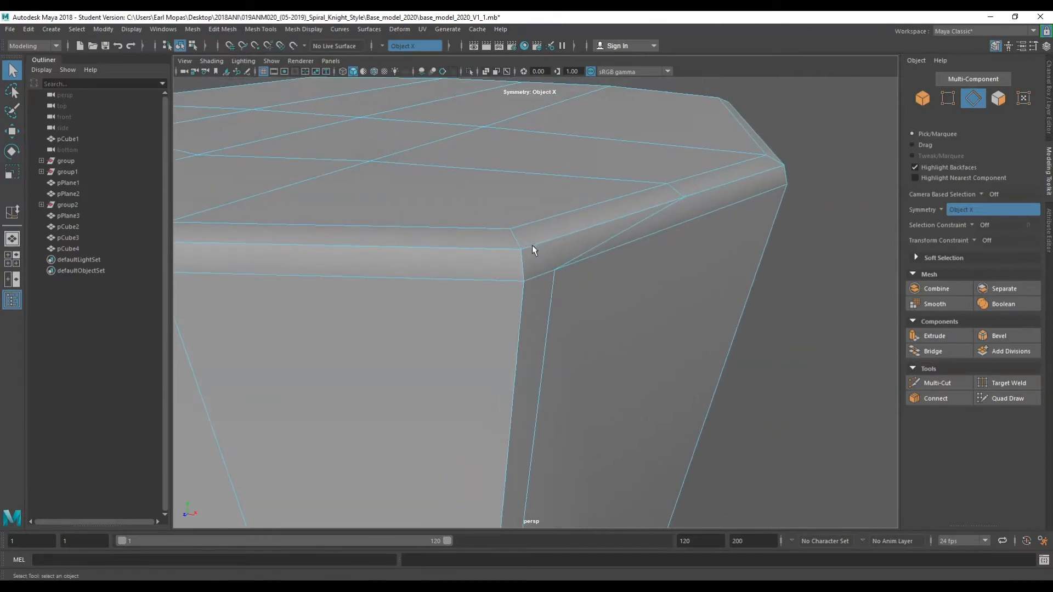
{"action": "right_click", "coordinate": [536, 279]}
{"action": "right_click_drag", "start_coordinate": [540, 274], "coordinate": [538, 219]}
{"action": "right_click_drag", "start_coordinate": [539, 278], "coordinate": [544, 314], "text": "shift"}
{"action": "scroll", "coordinate": [483, 351], "scroll_direction": "down", "scroll_amount": 10}
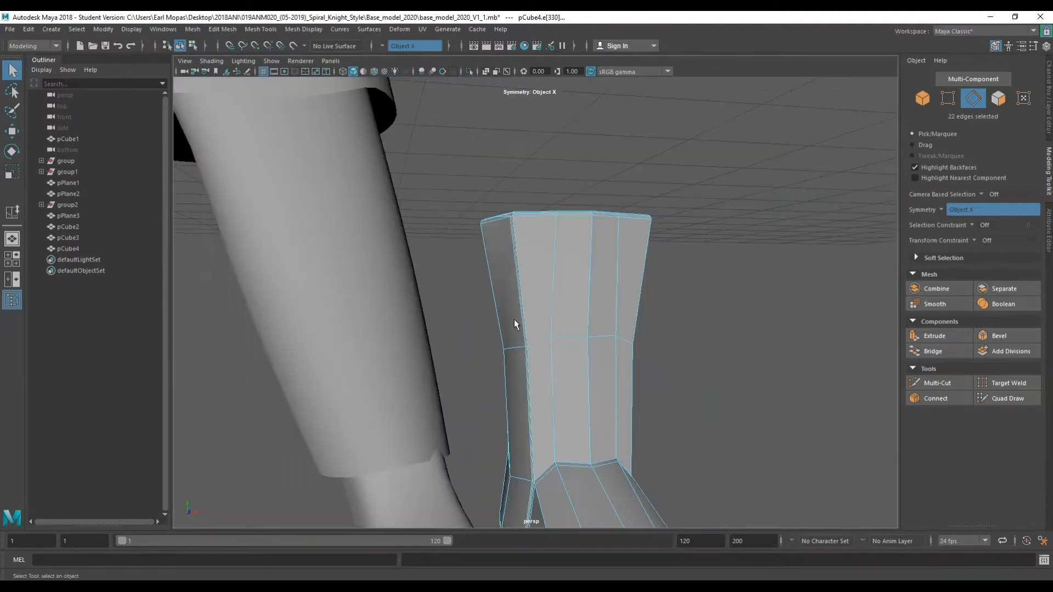
{"action": "right_click_drag", "start_coordinate": [687, 291], "coordinate": [740, 275]}
{"action": "key", "text": "3"}
{"action": "left_click", "coordinate": [678, 297]}
{"action": "left_click_drag", "start_coordinate": [636, 362], "coordinate": [615, 357], "text": "alt"}
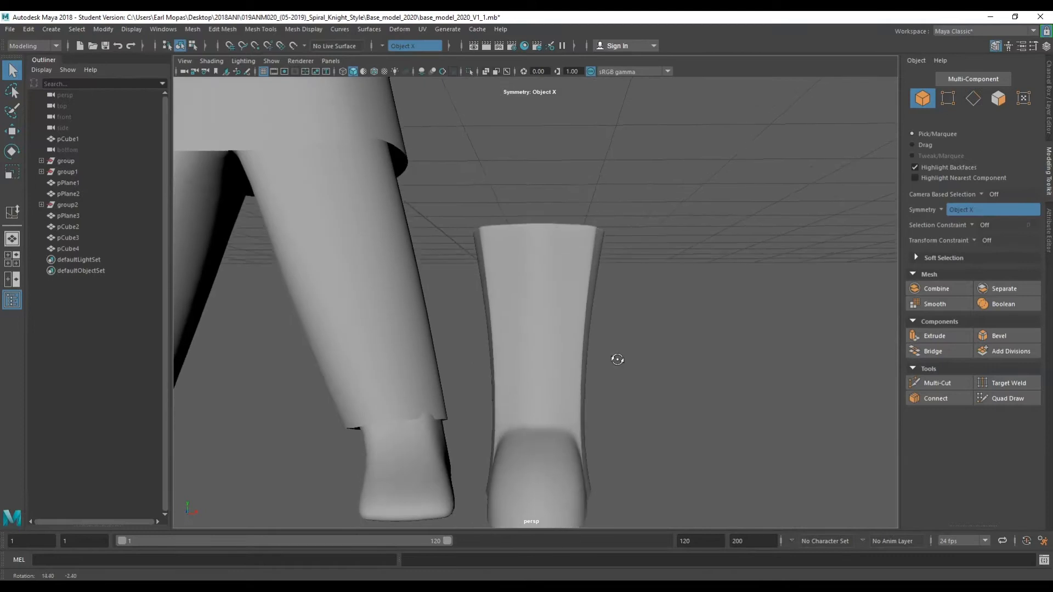
Select the edge loops where the boot shaft meets the foot and bevel them.
{"action": "left_click", "coordinate": [562, 355]}
{"action": "right_click_drag", "start_coordinate": [542, 258], "coordinate": [541, 229]}
{"action": "double_click", "coordinate": [535, 262]}
{"action": "left_click_drag", "start_coordinate": [535, 262], "coordinate": [488, 378], "text": "alt"}
{"action": "scroll", "coordinate": [471, 296], "scroll_direction": "down", "scroll_amount": 5}
{"action": "left_click_drag", "start_coordinate": [472, 296], "coordinate": [565, 332], "text": "alt"}
{"action": "scroll", "coordinate": [553, 351], "scroll_direction": "up", "scroll_amount": 5}
{"action": "scroll", "coordinate": [553, 353], "scroll_direction": "up", "scroll_amount": 3}
{"action": "left_click", "coordinate": [530, 350]}
{"action": "left_click_drag", "start_coordinate": [558, 389], "coordinate": [552, 200], "text": "alt"}
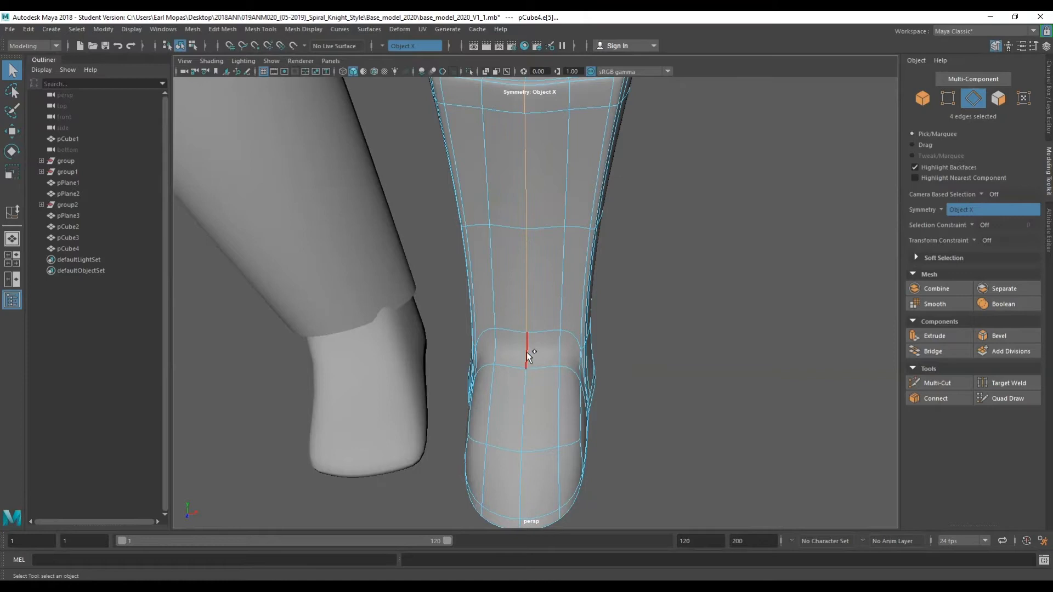
{"action": "left_click", "coordinate": [522, 496], "text": "shift"}
{"action": "left_click_drag", "start_coordinate": [523, 496], "coordinate": [355, 347], "text": "alt"}
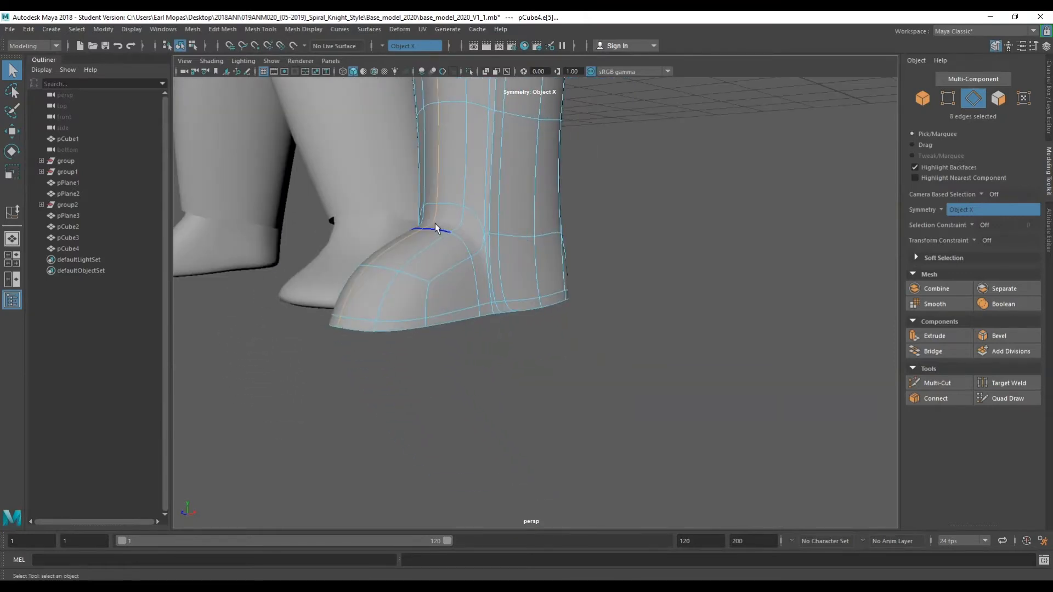
{"action": "key", "text": "space"}
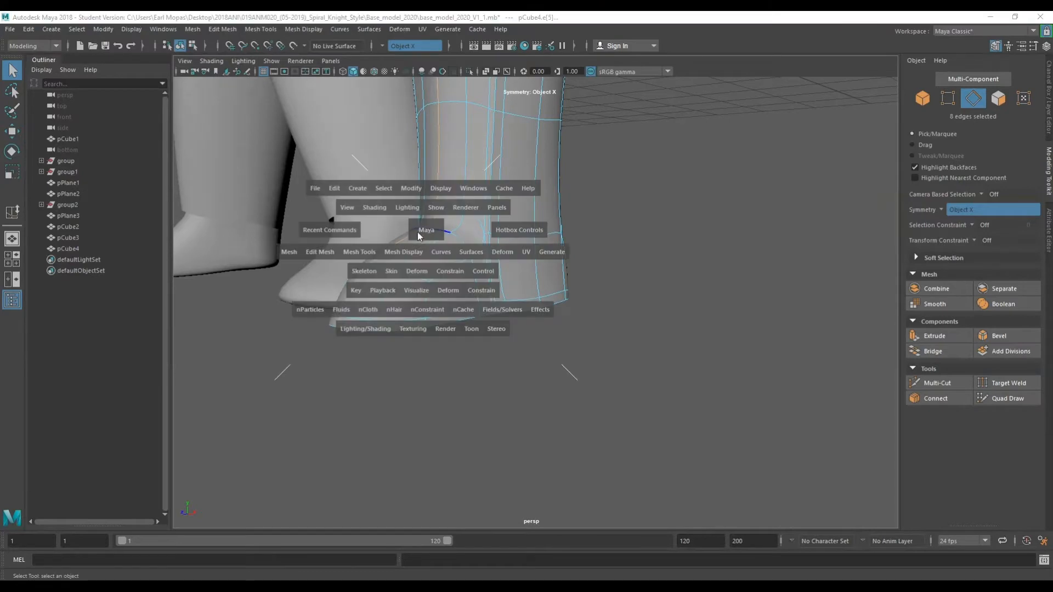
{"action": "left_click_drag", "start_coordinate": [313, 252], "coordinate": [518, 332]}
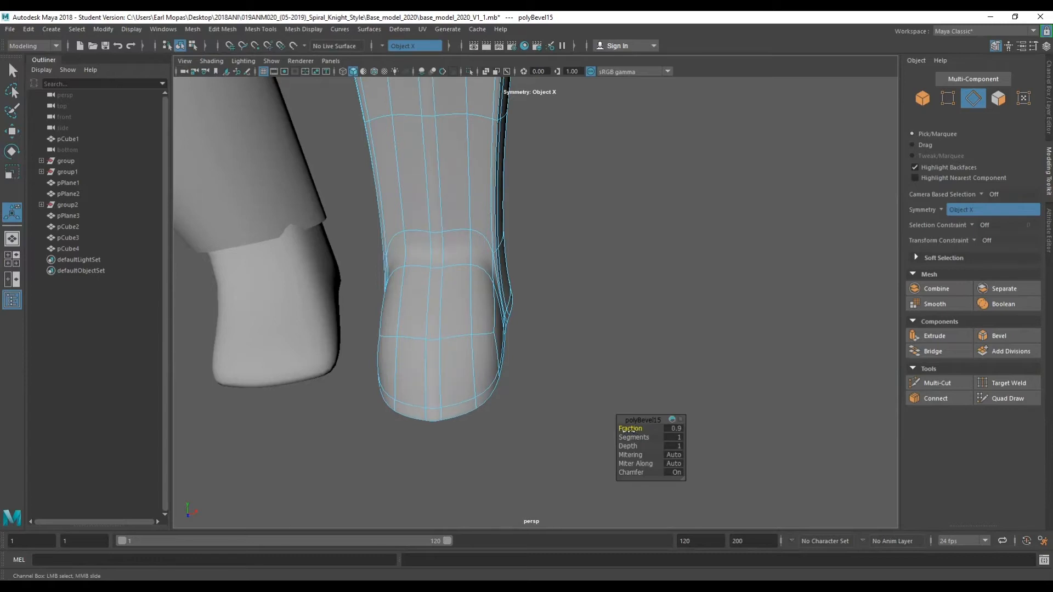
{"action": "left_click_drag", "start_coordinate": [626, 437], "coordinate": [631, 438]}
Preview the boot with smooth display and orbit around it.
{"action": "key", "text": "1"}
{"action": "left_click_drag", "start_coordinate": [557, 327], "coordinate": [494, 303], "text": "alt"}
{"action": "right_click_drag", "start_coordinate": [604, 252], "coordinate": [649, 226]}
{"action": "key", "text": "3"}
{"action": "key", "text": "1"}
{"action": "key", "text": "3"}
{"action": "left_click", "coordinate": [618, 249]}
{"action": "left_click_drag", "start_coordinate": [580, 295], "coordinate": [641, 300], "text": "alt"}
{"action": "left_click_drag", "start_coordinate": [507, 274], "coordinate": [562, 427], "text": "alt"}
{"action": "left_click", "coordinate": [500, 398]}
{"action": "scroll", "coordinate": [491, 397], "scroll_direction": "up", "scroll_amount": 4}
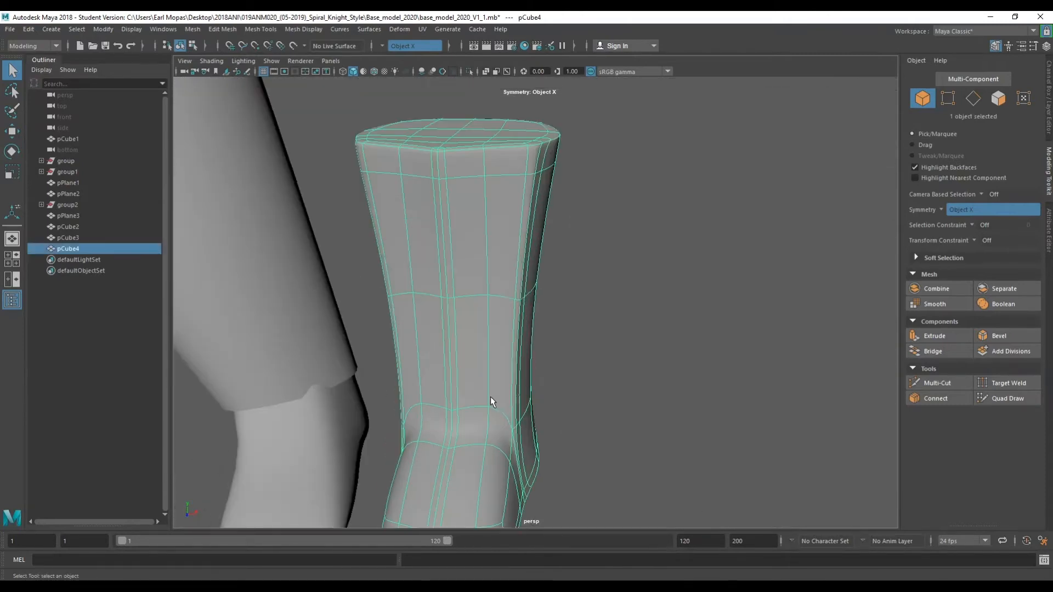
Examine the edges where the shaft meets the top of the foot closely, toggling the smooth preview.
{"action": "middle_click_drag", "start_coordinate": [490, 396], "coordinate": [556, 319], "text": "alt"}
{"action": "left_click_drag", "start_coordinate": [556, 319], "coordinate": [495, 327], "text": "alt"}
{"action": "key", "text": "1"}
{"action": "scroll", "coordinate": [534, 363], "scroll_direction": "up", "scroll_amount": 3}
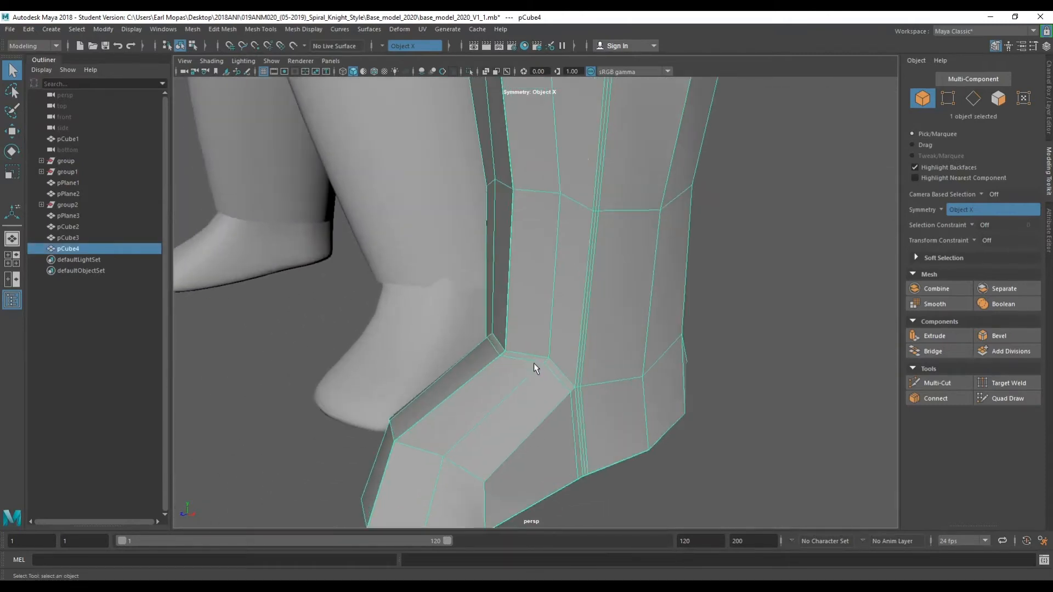
{"action": "scroll", "coordinate": [534, 362], "scroll_direction": "up", "scroll_amount": 3}
{"action": "right_click_drag", "start_coordinate": [551, 389], "coordinate": [550, 294]}
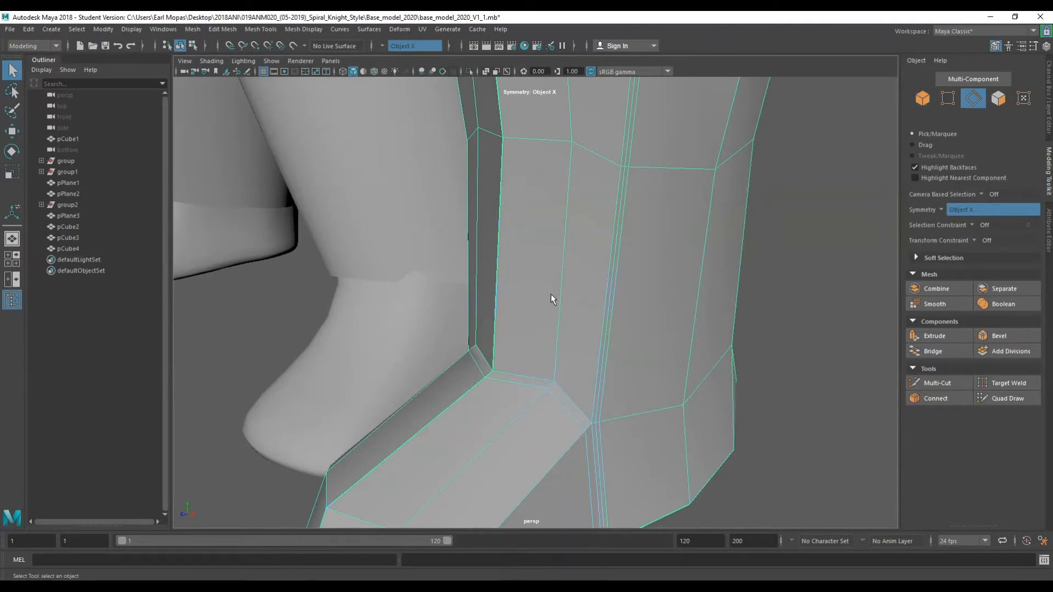
{"action": "right_click_drag", "start_coordinate": [549, 386], "coordinate": [540, 407], "text": "shift"}
{"action": "left_click_drag", "start_coordinate": [541, 407], "coordinate": [530, 407], "text": "alt"}
{"action": "scroll", "coordinate": [530, 408], "scroll_direction": "down", "scroll_amount": 3}
{"action": "key", "text": "3"}
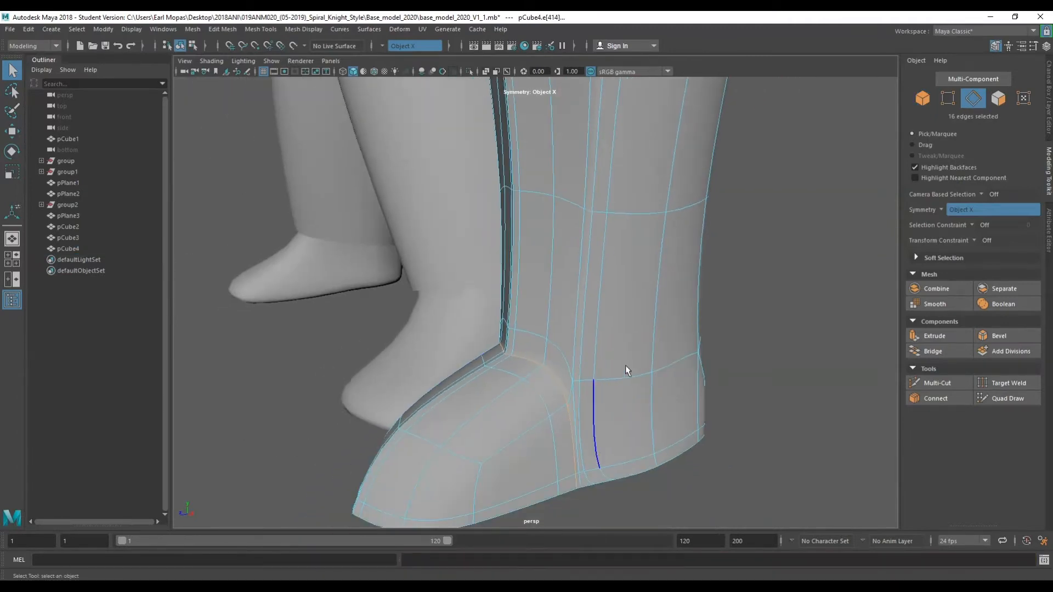
{"action": "right_click_drag", "start_coordinate": [784, 243], "coordinate": [800, 224]}
{"action": "left_click_drag", "start_coordinate": [800, 225], "coordinate": [549, 374], "text": "alt"}
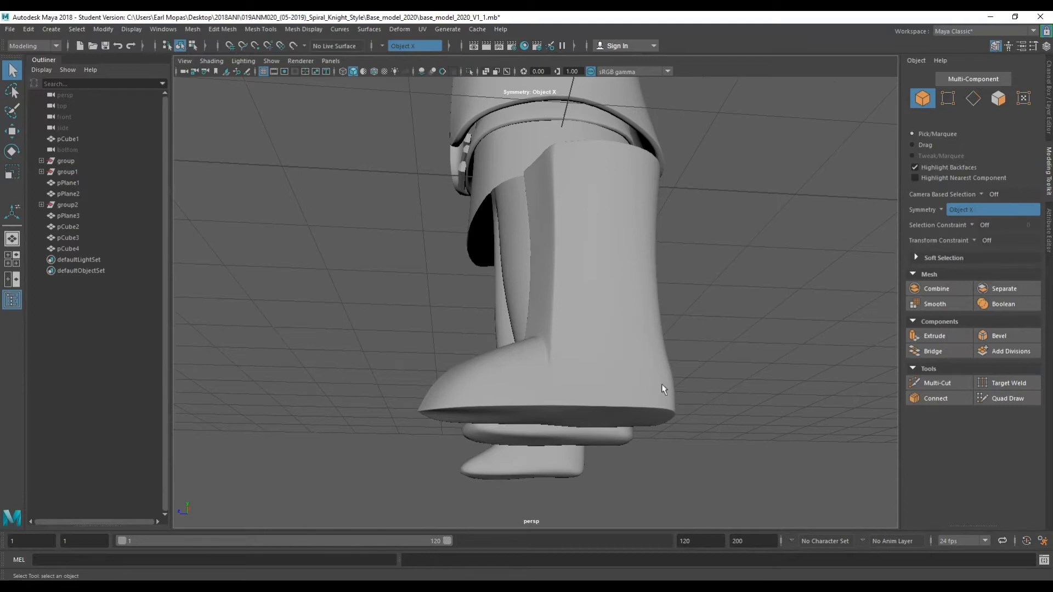
Select the edge loop around the lower shaft just above the foot and bevel it.
{"action": "left_click", "coordinate": [614, 353]}
{"action": "right_click_drag", "start_coordinate": [596, 340], "coordinate": [609, 245]}
{"action": "key", "text": "1"}
{"action": "left_click_drag", "start_coordinate": [616, 441], "coordinate": [462, 317], "text": "alt"}
{"action": "left_click", "coordinate": [540, 287]}
{"action": "left_click", "coordinate": [630, 288], "text": "shift"}
{"action": "left_click", "coordinate": [557, 295], "text": "shift"}
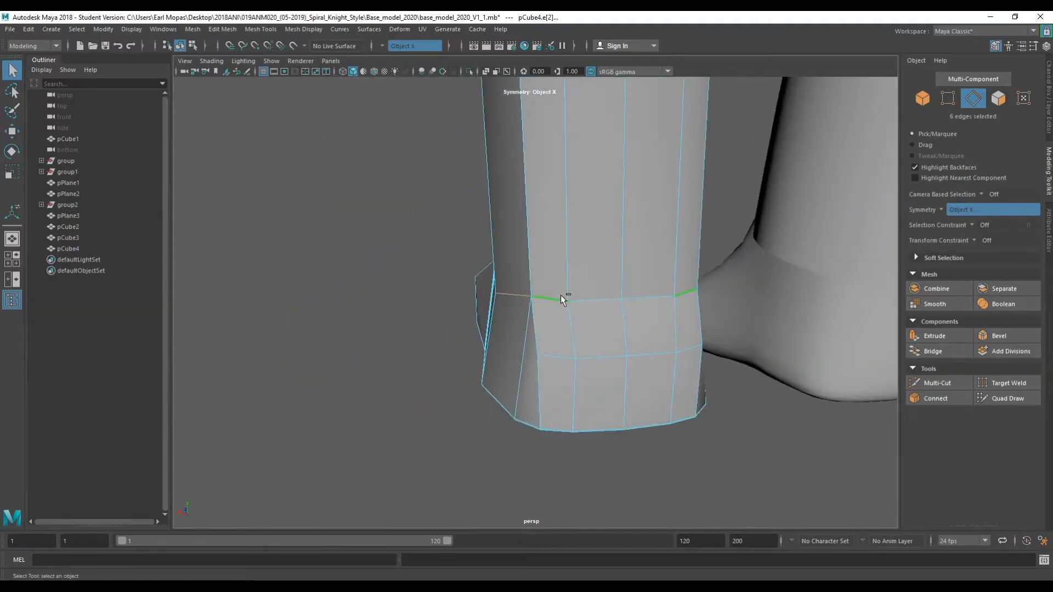
{"action": "left_click", "coordinate": [606, 300], "text": "shift"}
{"action": "left_click_drag", "start_coordinate": [598, 325], "coordinate": [589, 287], "text": "alt"}
{"action": "key", "text": "space"}
{"action": "left_click", "coordinate": [510, 295]}
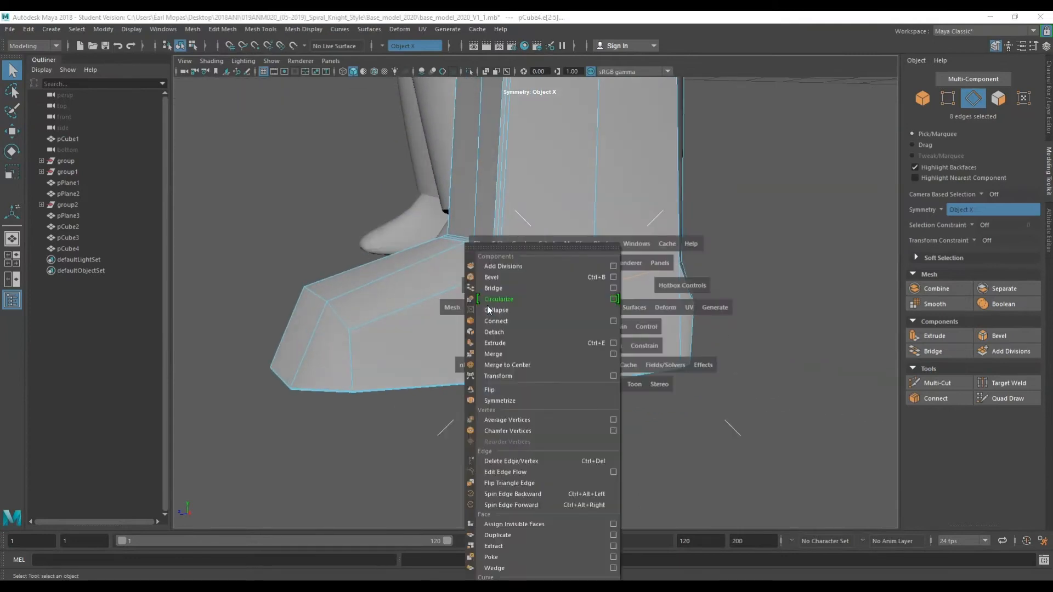
{"action": "left_click", "coordinate": [494, 280]}
{"action": "left_click_drag", "start_coordinate": [635, 437], "coordinate": [646, 438]}
{"action": "key", "text": "1"}
Orbit around the boot while toggling between smooth and low-poly display.
{"action": "right_click_drag", "start_coordinate": [774, 209], "coordinate": [799, 202]}
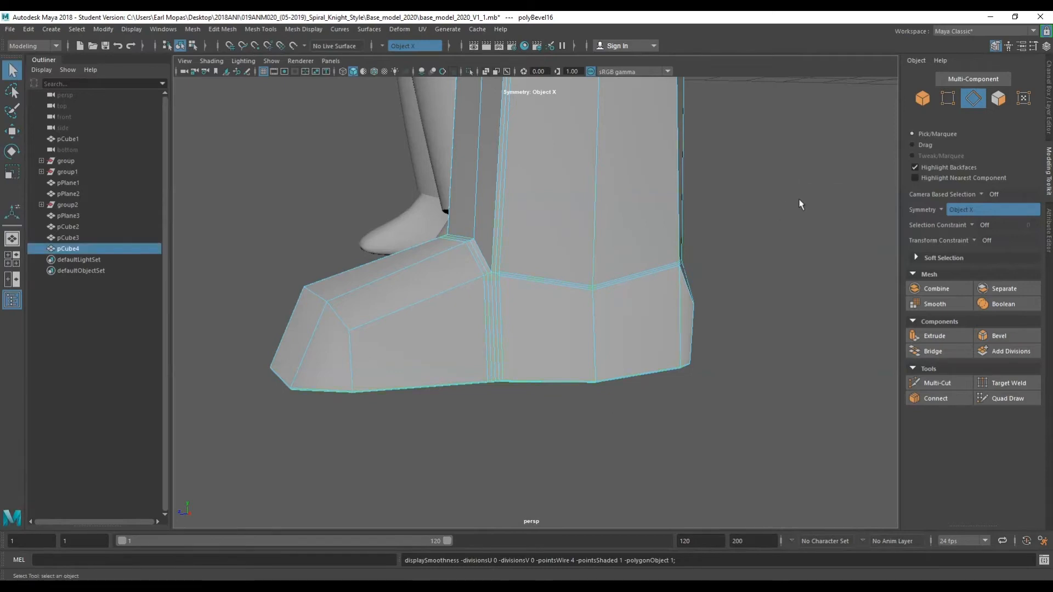
{"action": "left_click", "coordinate": [770, 214]}
{"action": "scroll", "coordinate": [580, 259], "scroll_direction": "down", "scroll_amount": 3}
{"action": "left_click", "coordinate": [581, 259]}
{"action": "key", "text": "3"}
{"action": "key", "text": "1"}
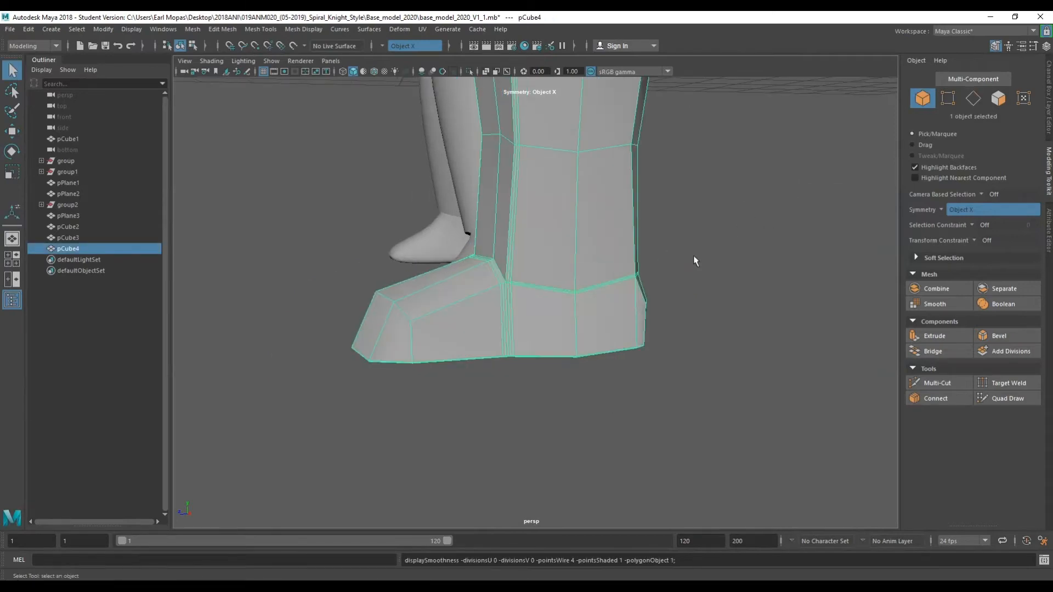
{"action": "key", "text": "3"}
{"action": "left_click", "coordinate": [743, 258]}
{"action": "left_click_drag", "start_coordinate": [662, 338], "coordinate": [743, 372], "text": "alt"}
{"action": "scroll", "coordinate": [688, 353], "scroll_direction": "down", "scroll_amount": 4}
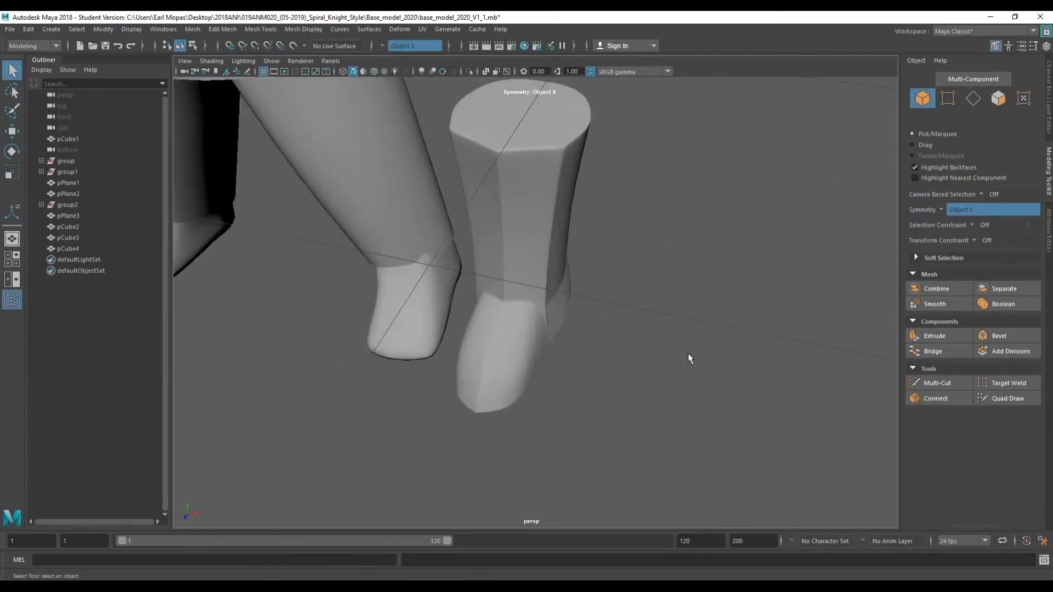
{"action": "left_click_drag", "start_coordinate": [687, 353], "coordinate": [626, 323], "text": "alt"}
{"action": "left_click_drag", "start_coordinate": [583, 379], "coordinate": [553, 302], "text": "alt"}
{"action": "scroll", "coordinate": [636, 317], "scroll_direction": "down", "scroll_amount": 4}
{"action": "scroll", "coordinate": [551, 305], "scroll_direction": "up", "scroll_amount": 5}
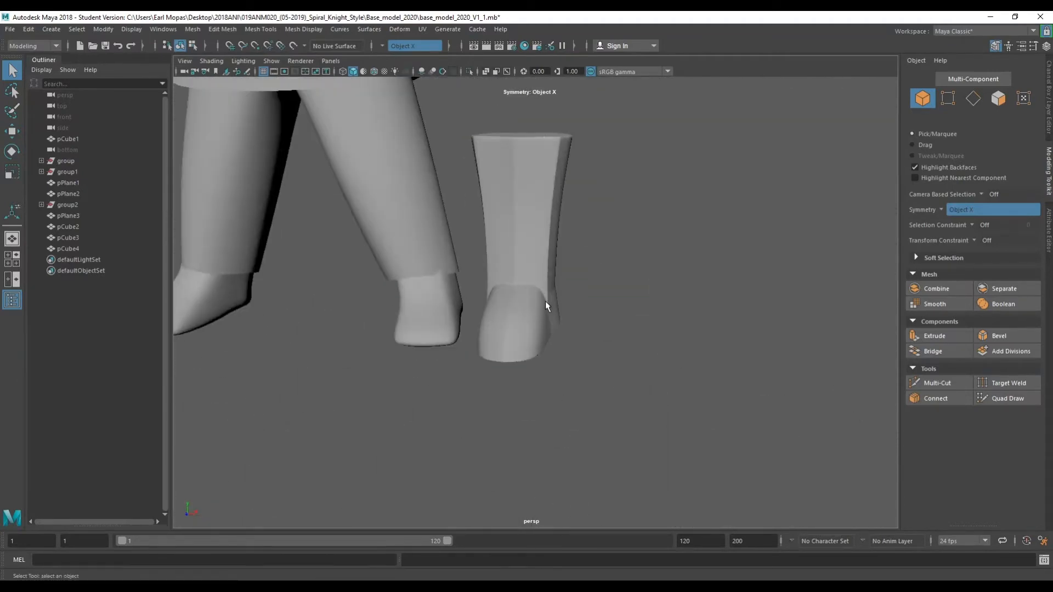
Select the edges on the upper boot shaft and bevel them with a fraction of 0.2.
{"action": "middle_click_drag", "start_coordinate": [550, 171], "coordinate": [558, 269], "text": "alt"}
{"action": "scroll", "coordinate": [560, 266], "scroll_direction": "up", "scroll_amount": 3}
{"action": "left_click_drag", "start_coordinate": [559, 263], "coordinate": [518, 272], "text": "alt"}
{"action": "left_click", "coordinate": [528, 289]}
{"action": "right_click_drag", "start_coordinate": [518, 272], "coordinate": [517, 238]}
{"action": "double_click", "coordinate": [518, 296]}
{"action": "left_click_drag", "start_coordinate": [518, 296], "coordinate": [498, 324], "text": "alt"}
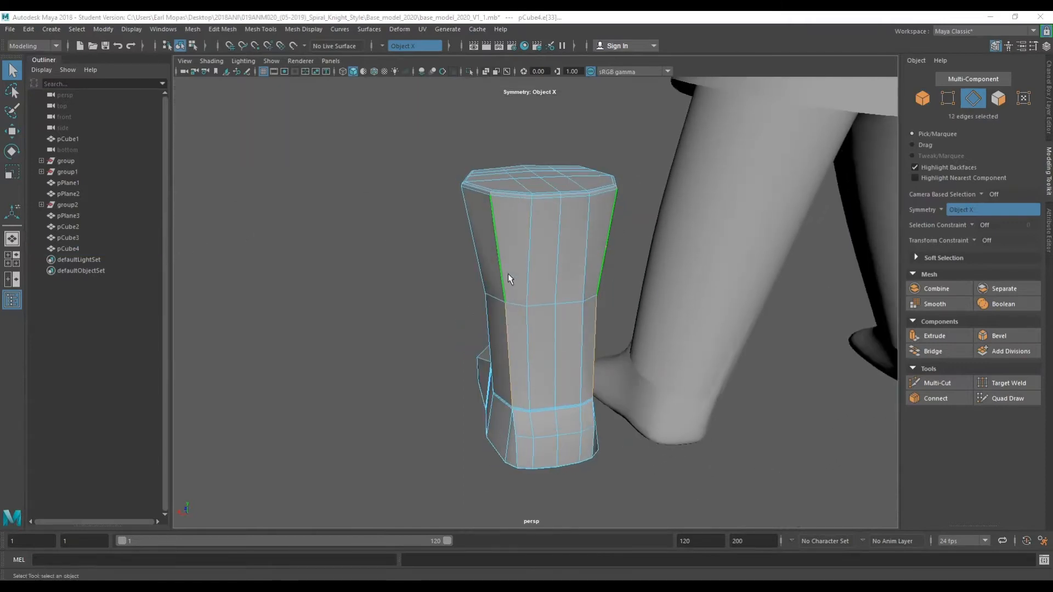
{"action": "key", "text": "space"}
{"action": "left_click_drag", "start_coordinate": [393, 298], "coordinate": [433, 281]}
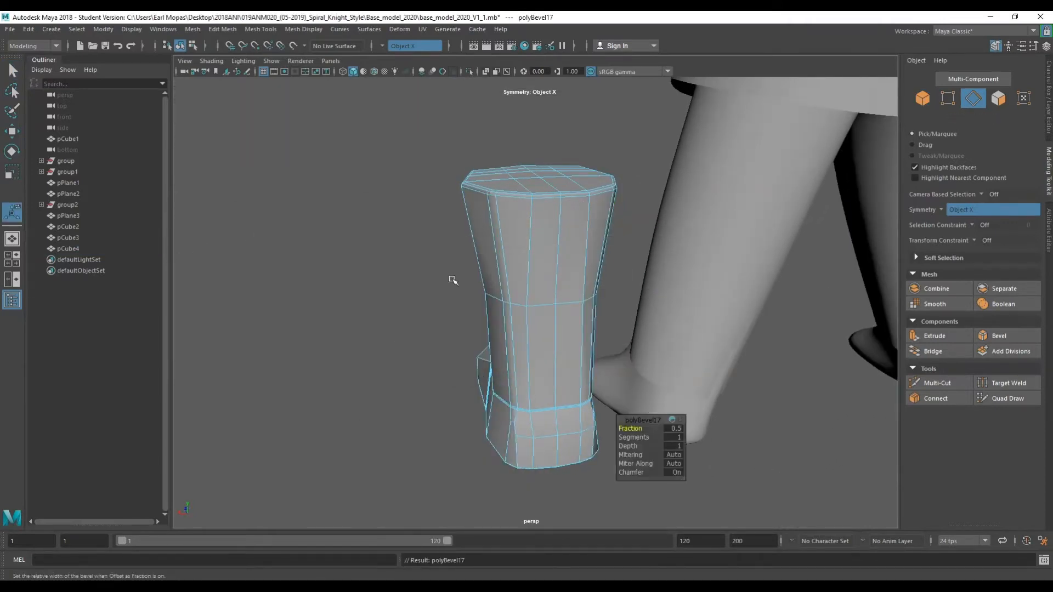
{"action": "left_click_drag", "start_coordinate": [632, 427], "coordinate": [631, 427]}
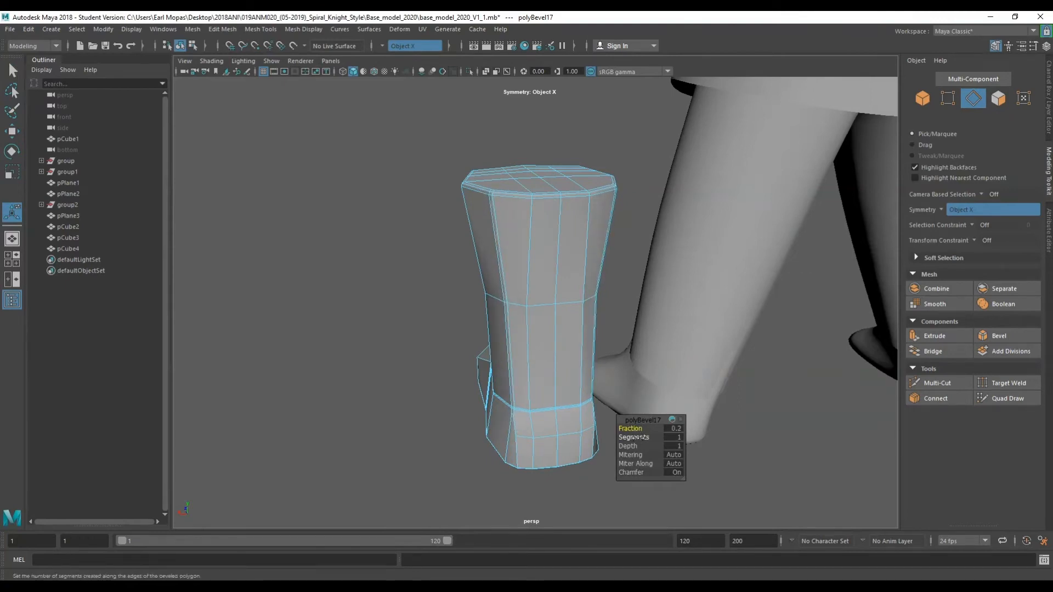
{"action": "key", "text": "q"}
{"action": "right_click_drag", "start_coordinate": [402, 180], "coordinate": [454, 171]}
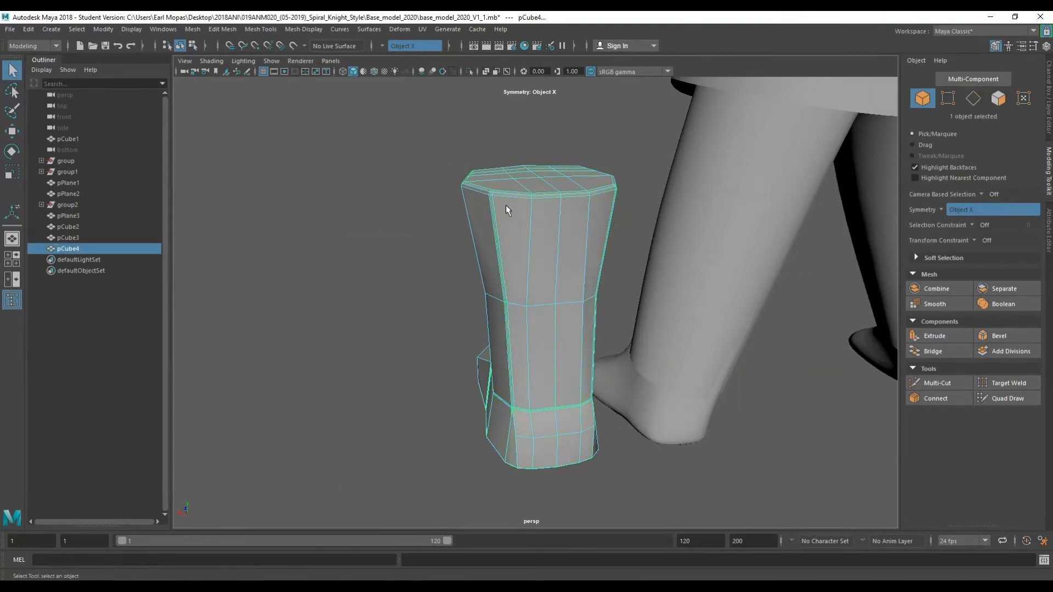
Examine the boot from several angles with smooth and low-poly display.
{"action": "left_click", "coordinate": [390, 275]}
{"action": "left_click_drag", "start_coordinate": [390, 275], "coordinate": [660, 260], "text": "alt"}
{"action": "right_click_drag", "start_coordinate": [660, 260], "coordinate": [618, 261], "text": "alt"}
{"action": "left_click", "coordinate": [469, 268]}
{"action": "left_click_drag", "start_coordinate": [469, 267], "coordinate": [519, 228], "text": "alt"}
{"action": "scroll", "coordinate": [551, 279], "scroll_direction": "up", "scroll_amount": 4}
{"action": "middle_click_drag", "start_coordinate": [519, 228], "coordinate": [594, 373], "text": "alt"}
{"action": "left_click", "coordinate": [486, 246]}
{"action": "left_click_drag", "start_coordinate": [487, 246], "coordinate": [508, 259], "text": "alt"}
{"action": "scroll", "coordinate": [589, 299], "scroll_direction": "down", "scroll_amount": 4}
{"action": "middle_click_drag", "start_coordinate": [620, 343], "coordinate": [596, 255], "text": "alt"}
{"action": "left_click", "coordinate": [598, 350]}
{"action": "scroll", "coordinate": [601, 373], "scroll_direction": "up", "scroll_amount": 6}
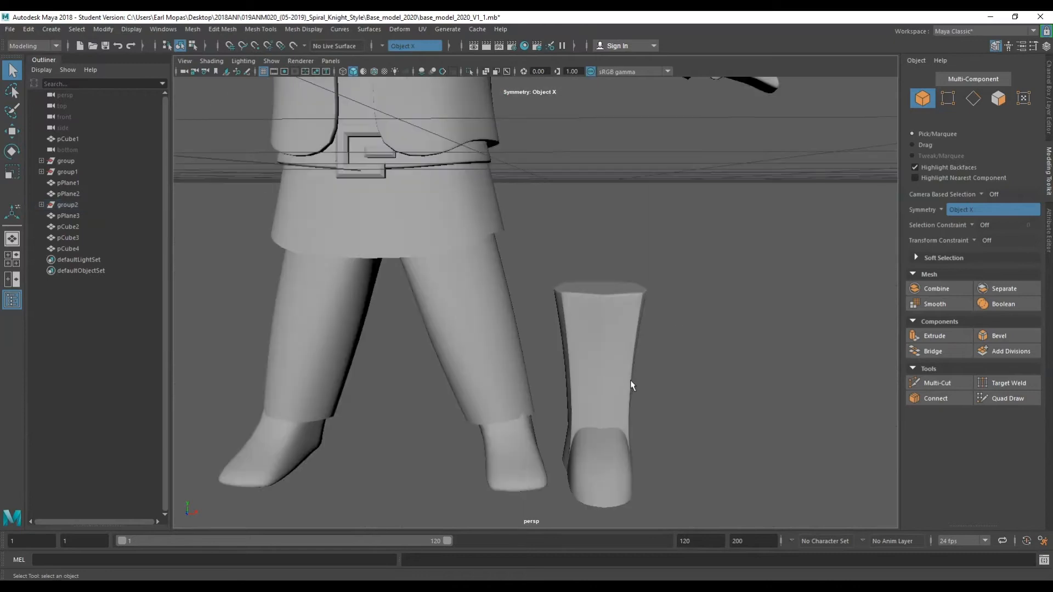
{"action": "scroll", "coordinate": [630, 380], "scroll_direction": "up", "scroll_amount": 3}
{"action": "middle_click_drag", "start_coordinate": [630, 375], "coordinate": [601, 263], "text": "alt"}
{"action": "left_click_drag", "start_coordinate": [569, 215], "coordinate": [487, 252], "text": "alt"}
{"action": "left_click", "coordinate": [638, 404]}
{"action": "middle_click_drag", "start_coordinate": [638, 404], "coordinate": [604, 299], "text": "alt"}
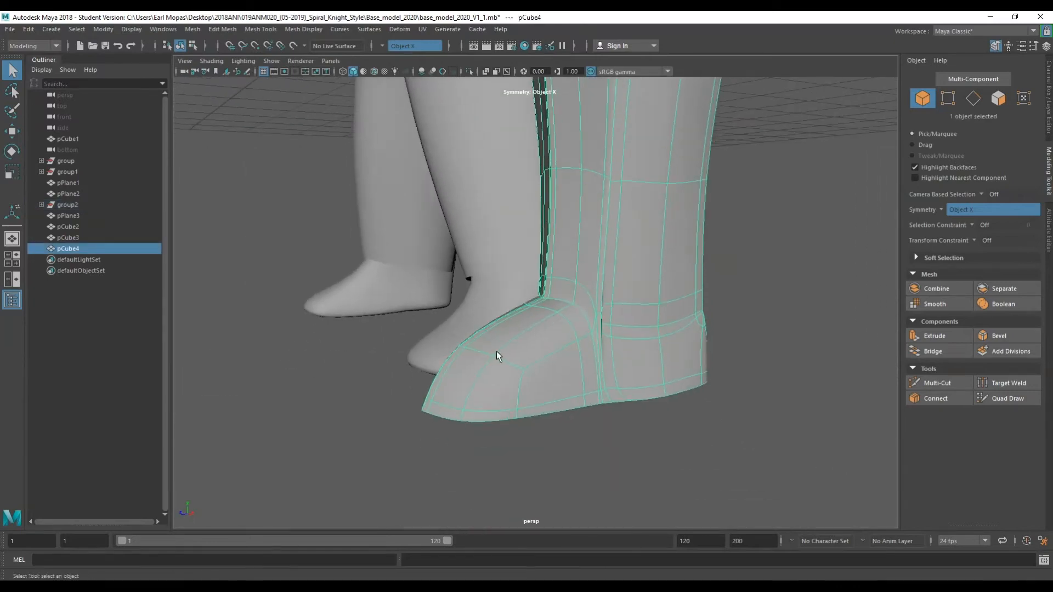
{"action": "right_click_drag", "start_coordinate": [509, 294], "coordinate": [505, 260]}
{"action": "key", "text": "1"}
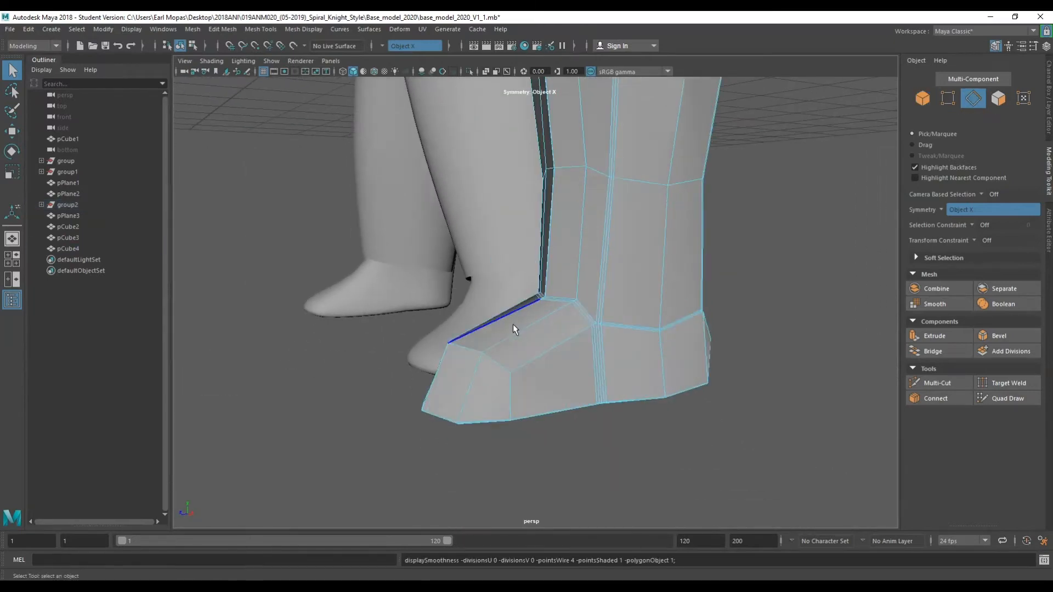
Select the edge loops across the top of the foot and slide them with Slide Edge.
{"action": "left_click", "coordinate": [484, 324]}
{"action": "left_click_drag", "start_coordinate": [483, 347], "coordinate": [509, 356], "text": "alt"}
{"action": "right_click_drag", "start_coordinate": [508, 349], "coordinate": [532, 381]}
{"action": "key", "text": "space"}
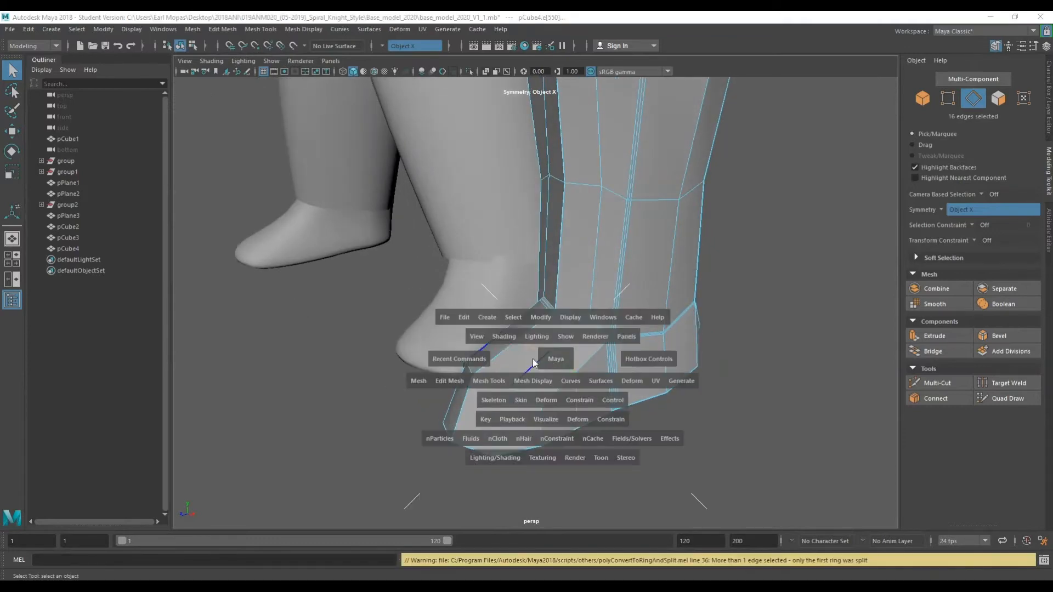
{"action": "left_click_drag", "start_coordinate": [494, 378], "coordinate": [525, 556]}
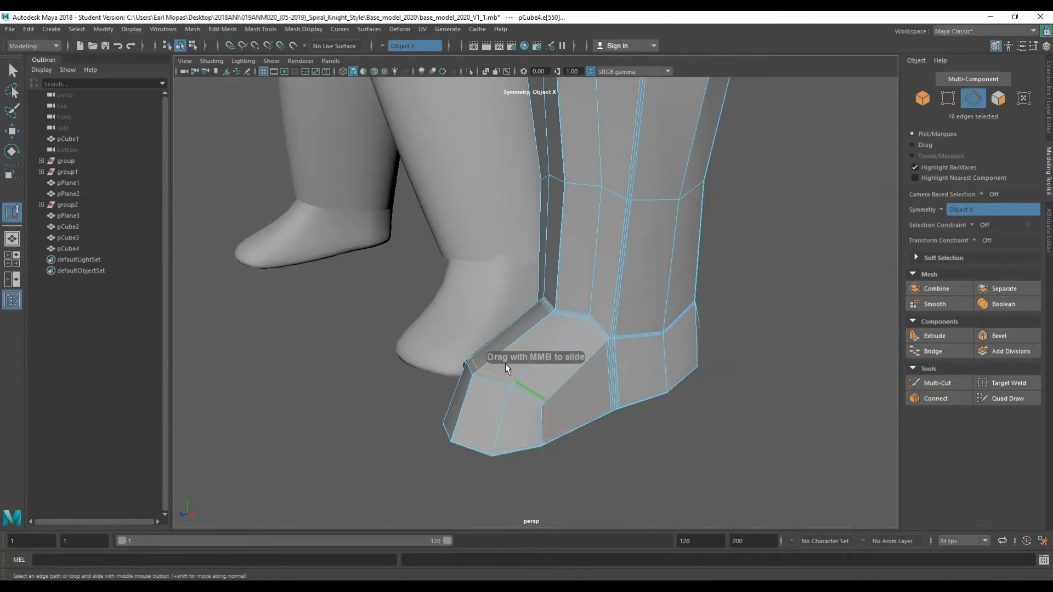
{"action": "scroll", "coordinate": [509, 384], "scroll_direction": "up", "scroll_amount": 5}
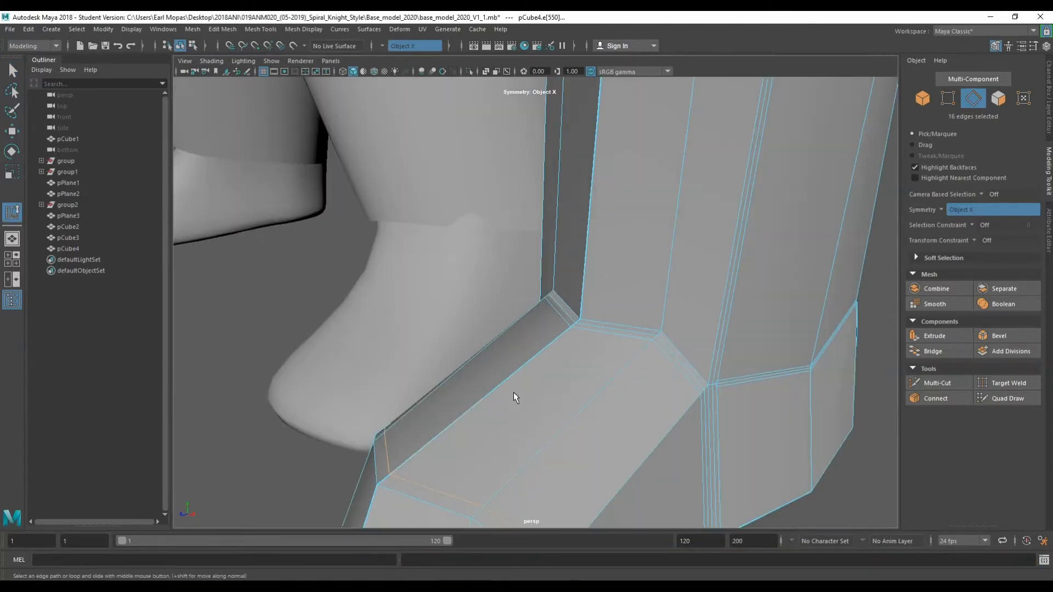
{"action": "middle_click_drag", "start_coordinate": [514, 383], "coordinate": [514, 341]}
{"action": "key", "text": "ctrl+z"}
{"action": "scroll", "coordinate": [509, 247], "scroll_direction": "down", "scroll_amount": 3}
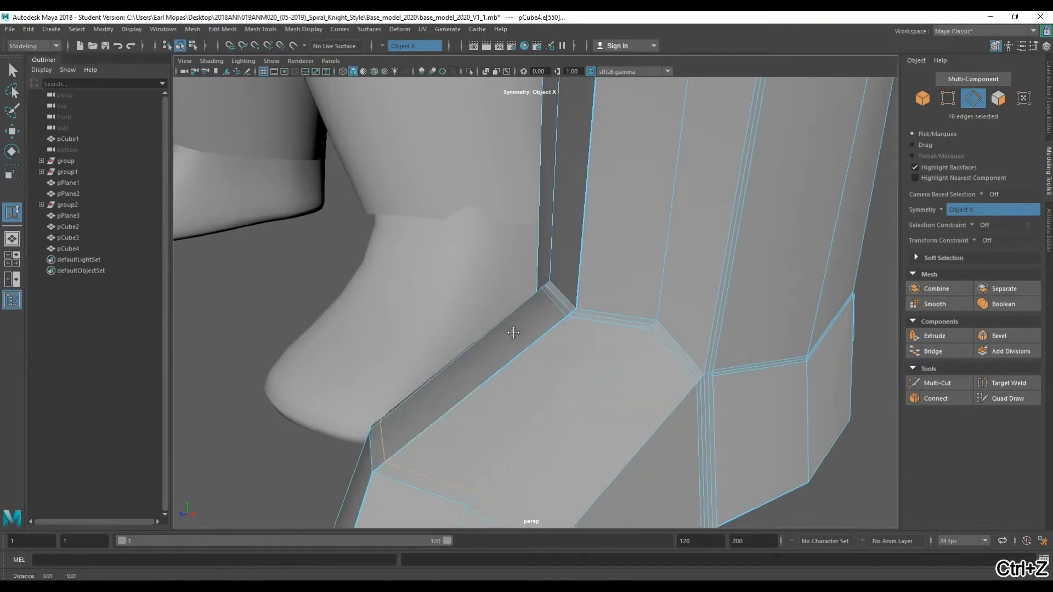
{"action": "left_click", "coordinate": [466, 327]}
{"action": "right_click_drag", "start_coordinate": [466, 328], "coordinate": [461, 261]}
{"action": "right_click_drag", "start_coordinate": [465, 326], "coordinate": [475, 368], "text": "shift"}
{"action": "scroll", "coordinate": [494, 366], "scroll_direction": "down", "scroll_amount": 3}
Select the boot and turn on wireframe-on-shaded display in the viewport.
{"action": "right_click_drag", "start_coordinate": [821, 244], "coordinate": [832, 232]}
{"action": "key", "text": "3"}
{"action": "left_click", "coordinate": [796, 251]}
{"action": "left_click_drag", "start_coordinate": [796, 250], "coordinate": [558, 235], "text": "alt"}
{"action": "scroll", "coordinate": [654, 301], "scroll_direction": "down", "scroll_amount": 6}
{"action": "scroll", "coordinate": [654, 301], "scroll_direction": "up", "scroll_amount": 3}
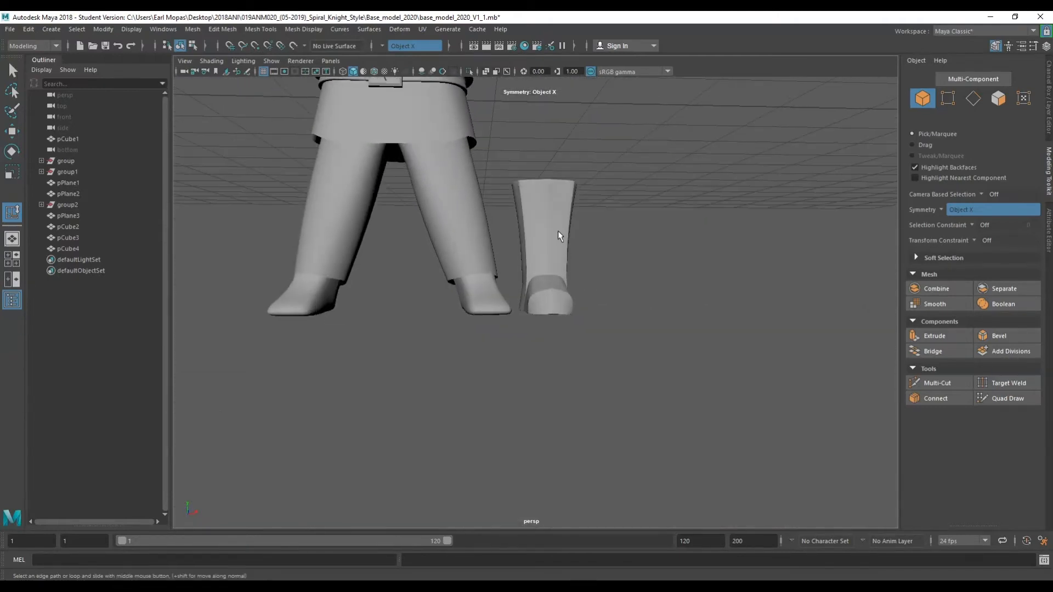
{"action": "left_click", "coordinate": [559, 235]}
{"action": "key", "text": "4"}
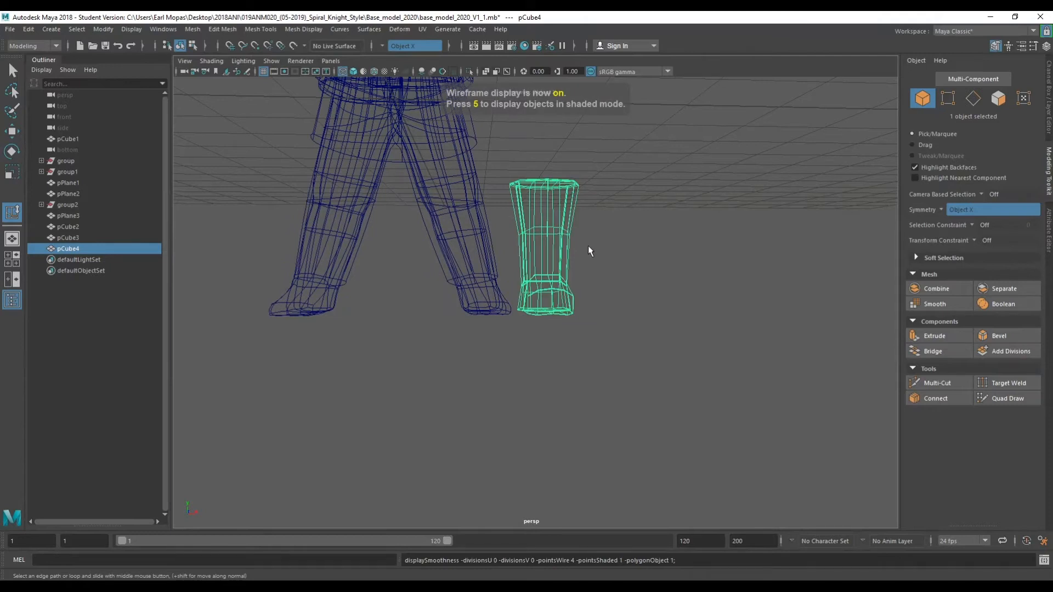
{"action": "left_click", "coordinate": [212, 62]}
{"action": "left_click", "coordinate": [224, 98]}
Move the boot under the character's right leg, to about X 0.71, Y -1.63, Z -0.09.
{"action": "mouse_move", "coordinate": [627, 230]}
{"action": "left_mouse_down", "text": "alt"}
{"action": "mouse_move", "coordinate": [596, 274]}
{"action": "mouse_move", "coordinate": [485, 283]}
{"action": "mouse_move", "coordinate": [601, 230]}
{"action": "left_mouse_up", "text": "alt"}
{"action": "middle_click_drag", "start_coordinate": [601, 230], "coordinate": [631, 315], "text": "alt"}
{"action": "left_click_drag", "start_coordinate": [630, 315], "coordinate": [674, 321], "text": "alt"}
{"action": "scroll", "coordinate": [667, 323], "scroll_direction": "down", "scroll_amount": 5}
{"action": "scroll", "coordinate": [652, 324], "scroll_direction": "up", "scroll_amount": 4}
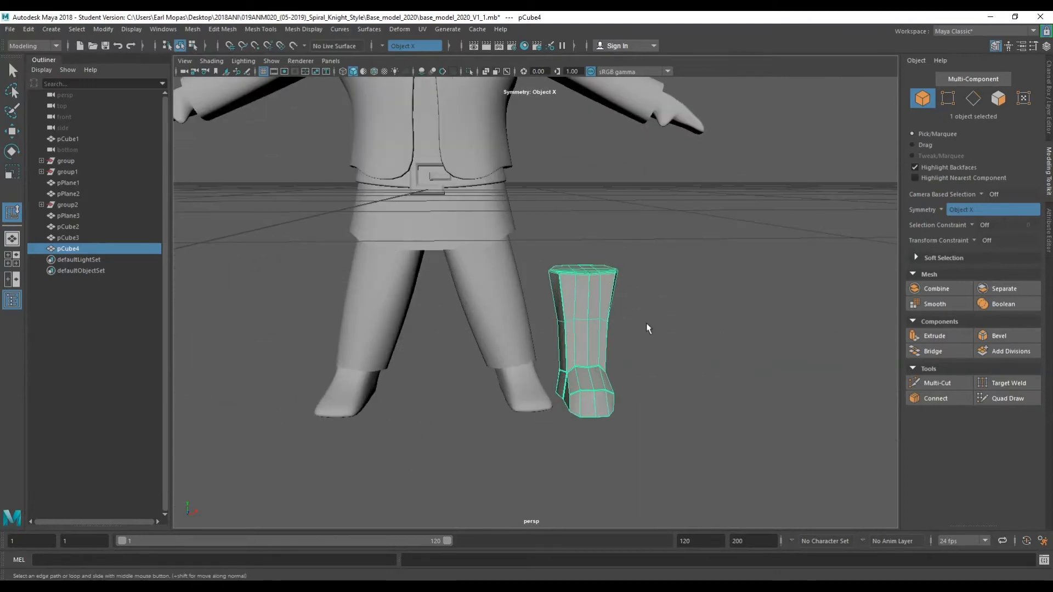
{"action": "left_click_drag", "start_coordinate": [635, 363], "coordinate": [608, 368], "text": "alt"}
{"action": "right_click_drag", "start_coordinate": [706, 221], "coordinate": [759, 205]}
{"action": "key", "text": "w"}
{"action": "left_click_drag", "start_coordinate": [639, 353], "coordinate": [581, 336]}
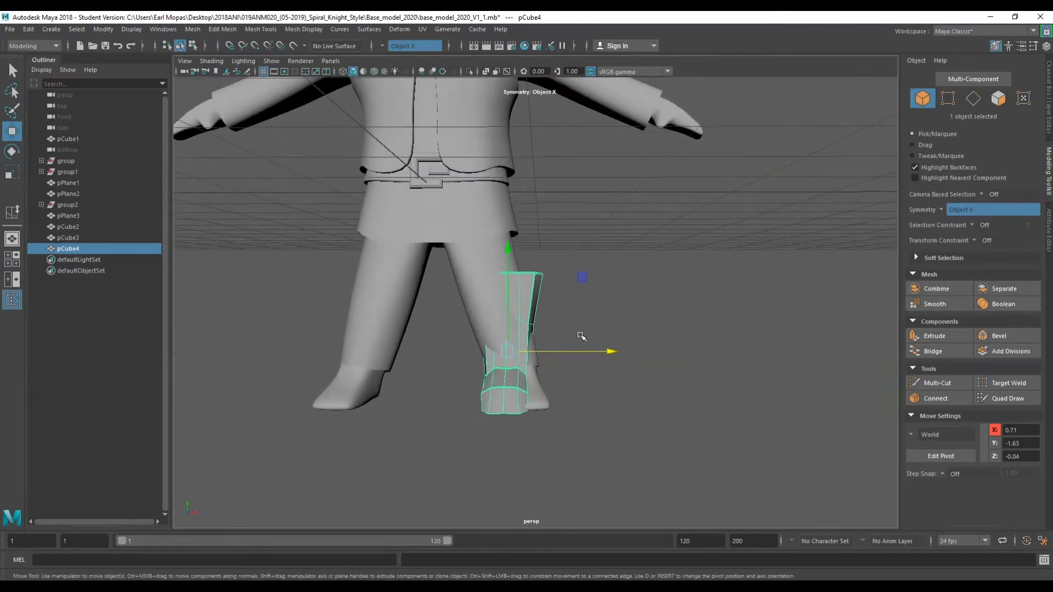
{"action": "key", "text": "e"}
{"action": "left_click_drag", "start_coordinate": [592, 301], "coordinate": [611, 332]}
{"action": "key", "text": "w"}
{"action": "left_click_drag", "start_coordinate": [542, 326], "coordinate": [572, 326], "text": "alt"}
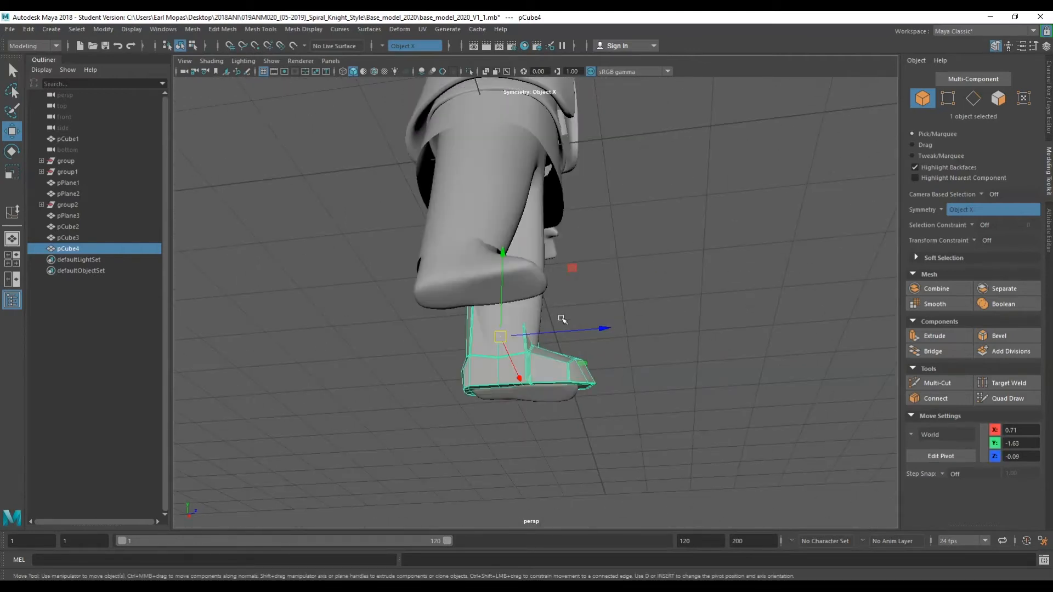
Scale the boot down to about 0.49 in X and 0.55 in Z.
{"action": "left_click_drag", "start_coordinate": [502, 313], "coordinate": [392, 365]}
{"action": "left_click_drag", "start_coordinate": [544, 359], "coordinate": [442, 359]}
{"action": "key", "text": "r"}
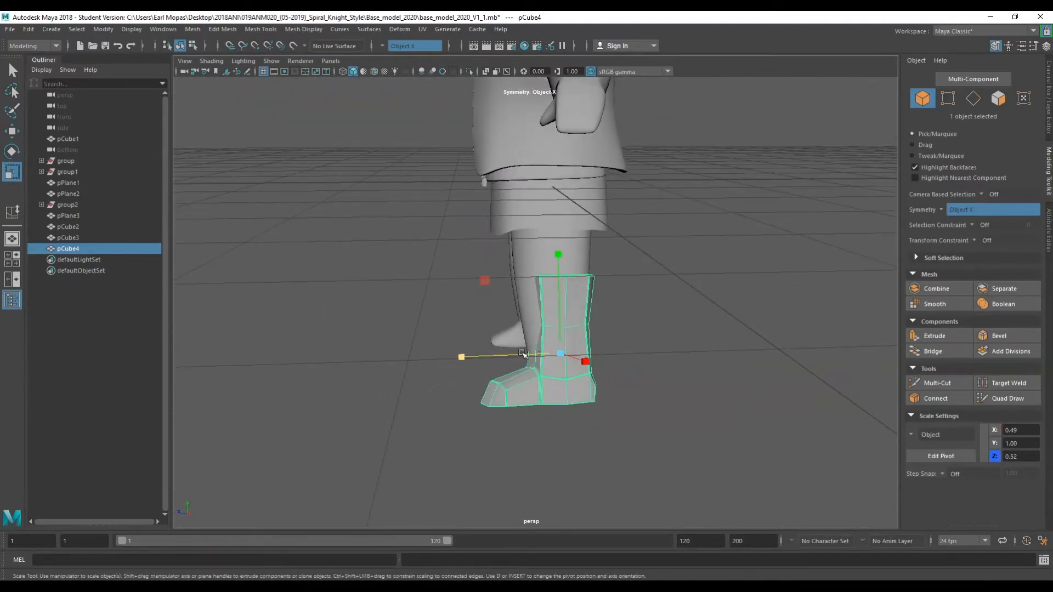
{"action": "mouse_move", "coordinate": [521, 357]}
{"action": "left_mouse_down"}
{"action": "mouse_move", "coordinate": [510, 359]}
{"action": "mouse_move", "coordinate": [550, 355]}
{"action": "mouse_move", "coordinate": [528, 353]}
{"action": "left_mouse_up"}
{"action": "key", "text": "w"}
{"action": "key", "text": "e"}
{"action": "key", "text": "r"}
{"action": "key", "text": "3"}
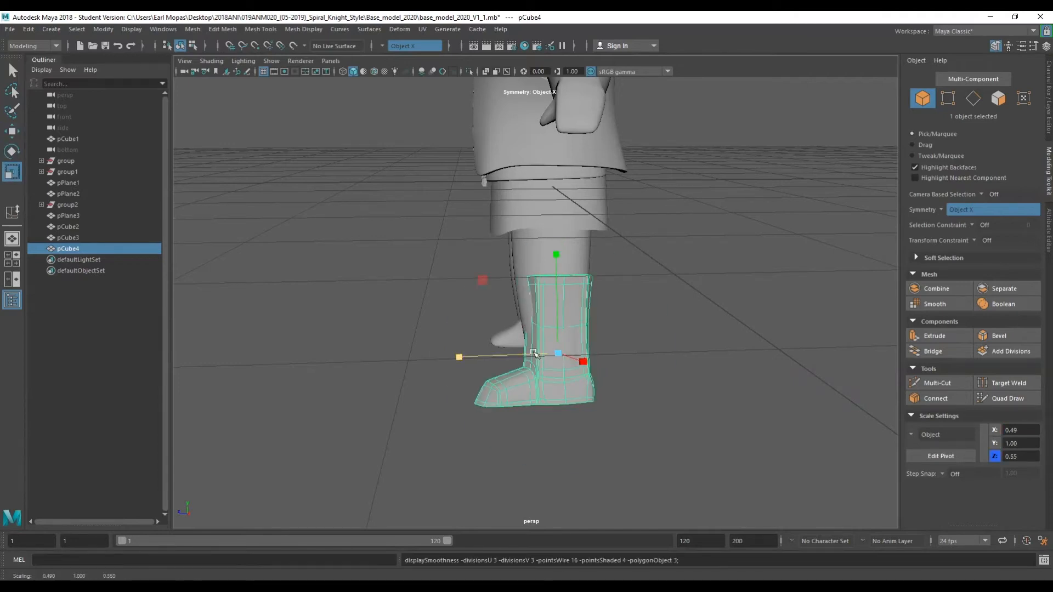
{"action": "key", "text": "w"}
{"action": "key", "text": "e"}
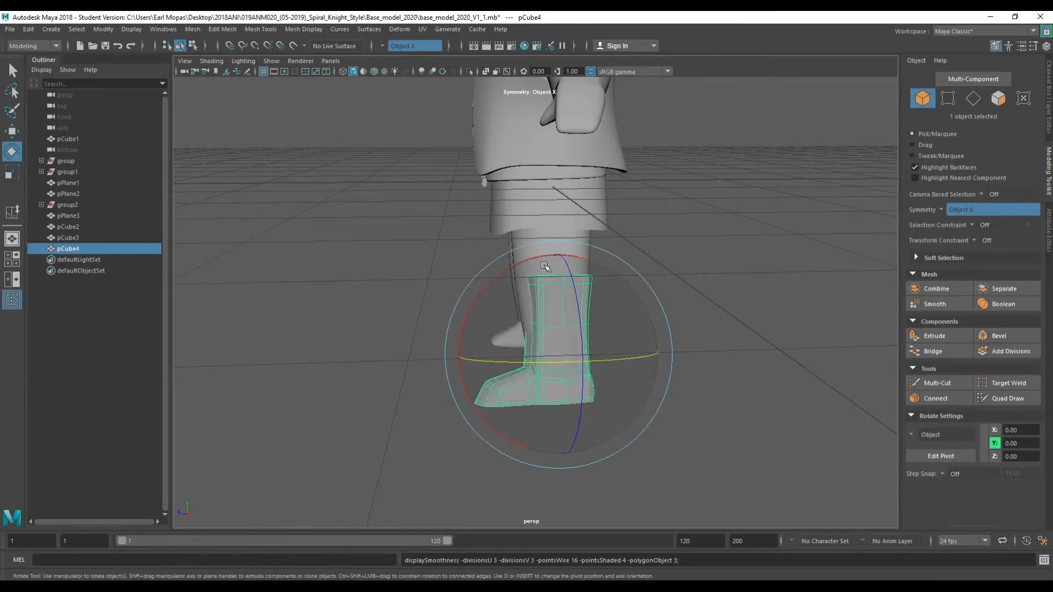
Rotate the boot to line it up with the character's lower right leg.
{"action": "left_click_drag", "start_coordinate": [508, 256], "coordinate": [557, 403]}
{"action": "left_click", "coordinate": [636, 349]}
{"action": "scroll", "coordinate": [583, 384], "scroll_direction": "up", "scroll_amount": 3}
{"action": "left_click", "coordinate": [539, 411]}
{"action": "left_click", "coordinate": [588, 442]}
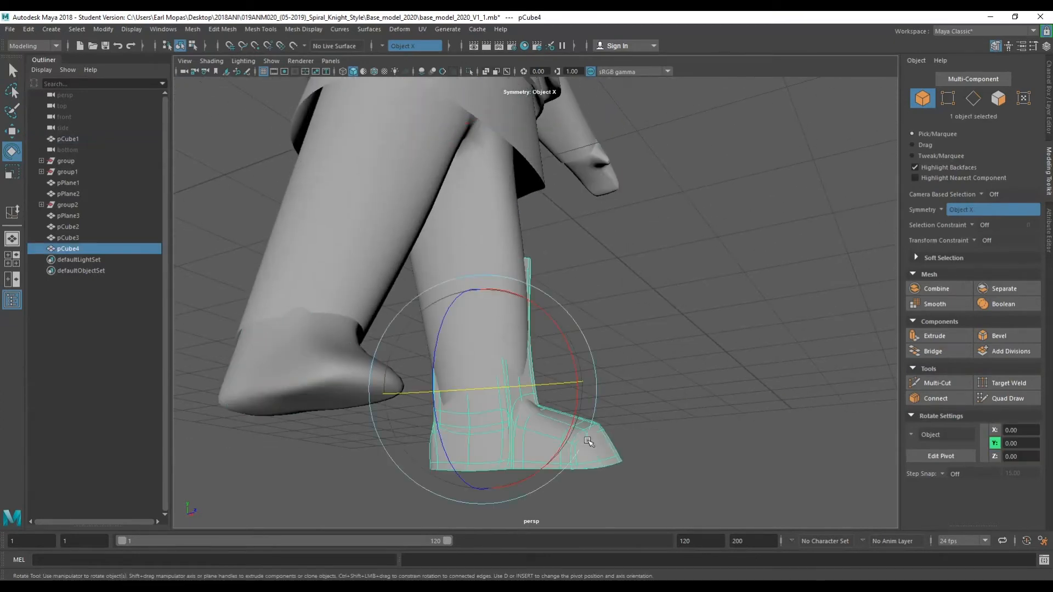
Move and scale the boot so it wraps the lower leg, ending at about X 0.77, Y -1.73, Z -0.04.
{"action": "key", "text": "w"}
{"action": "left_click_drag", "start_coordinate": [563, 378], "coordinate": [591, 395]}
{"action": "key", "text": "r"}
{"action": "left_click_drag", "start_coordinate": [528, 383], "coordinate": [463, 418]}
{"action": "key", "text": "w"}
{"action": "left_click_drag", "start_coordinate": [577, 378], "coordinate": [576, 379]}
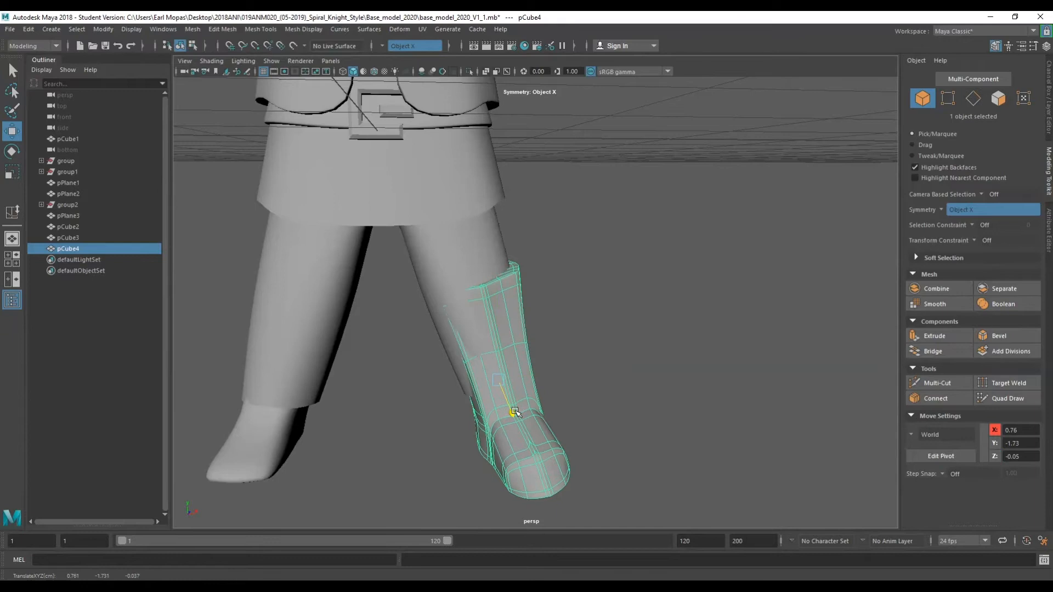
{"action": "left_click_drag", "start_coordinate": [555, 381], "coordinate": [559, 379]}
{"action": "scroll", "coordinate": [558, 379], "scroll_direction": "down", "scroll_amount": 6}
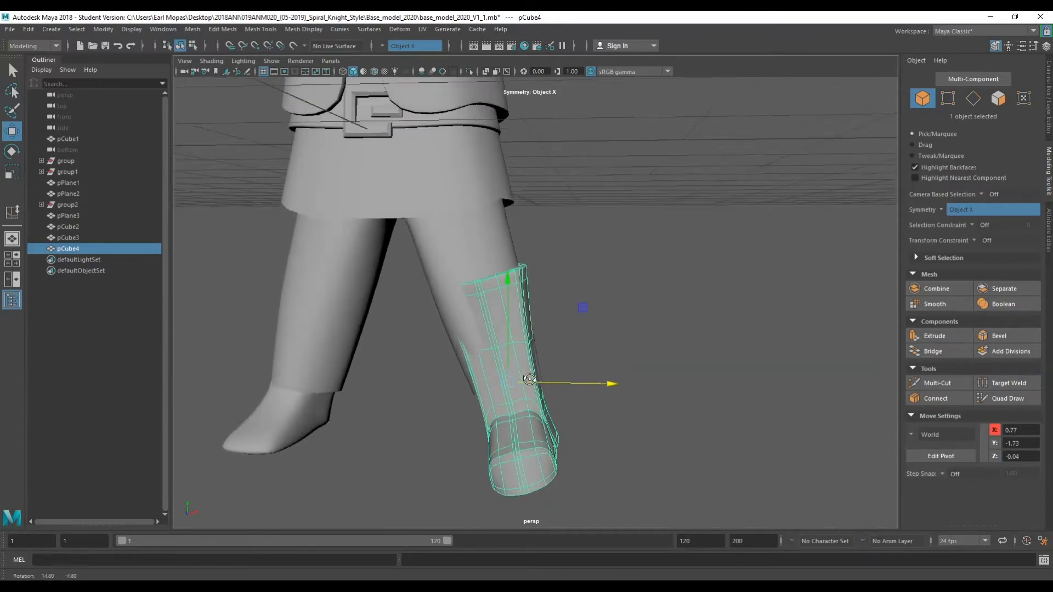
Select the hem edge loops of the shorts' legs and move them upward, undoing the second move.
{"action": "key", "text": "q"}
{"action": "scroll", "coordinate": [591, 266], "scroll_direction": "up", "scroll_amount": 5}
{"action": "left_click_drag", "start_coordinate": [580, 294], "coordinate": [532, 378], "text": "alt"}
{"action": "left_click", "coordinate": [517, 256]}
{"action": "scroll", "coordinate": [538, 217], "scroll_direction": "down", "scroll_amount": 5}
{"action": "scroll", "coordinate": [540, 224], "scroll_direction": "up", "scroll_amount": 5}
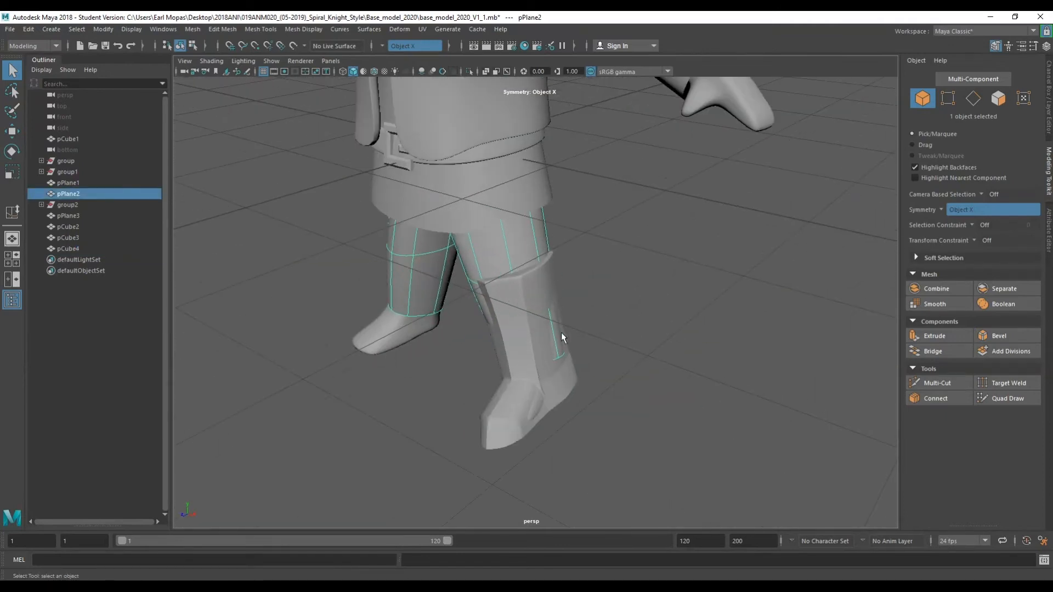
{"action": "mouse_move", "coordinate": [527, 306]}
{"action": "left_mouse_down", "text": "alt"}
{"action": "mouse_move", "coordinate": [541, 288]}
{"action": "mouse_move", "coordinate": [516, 291]}
{"action": "left_mouse_up", "text": "alt"}
{"action": "scroll", "coordinate": [520, 289], "scroll_direction": "down", "scroll_amount": 3}
{"action": "scroll", "coordinate": [525, 287], "scroll_direction": "down", "scroll_amount": 3}
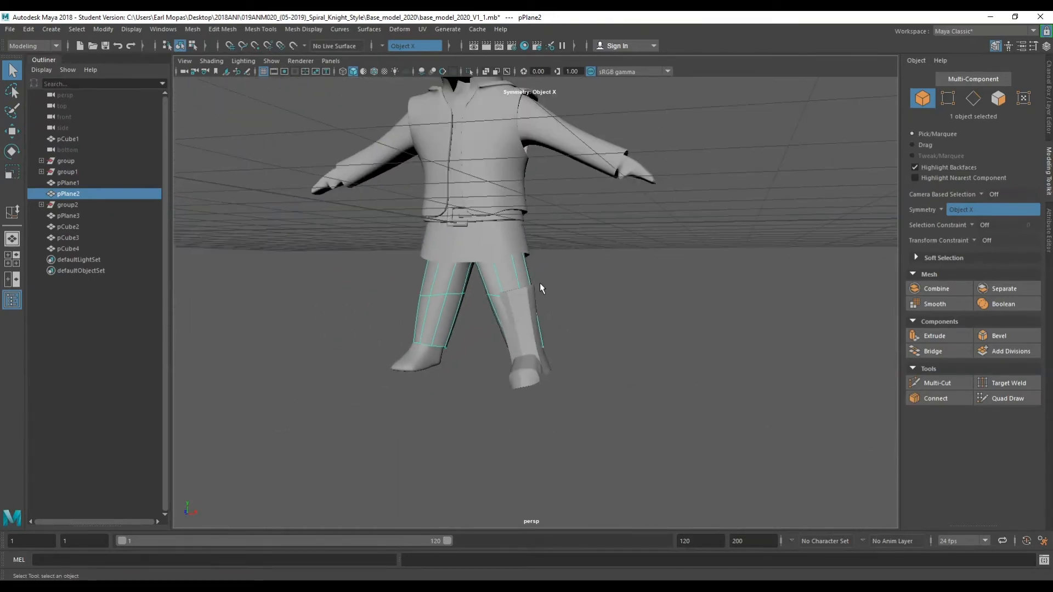
{"action": "middle_click_drag", "start_coordinate": [553, 281], "coordinate": [580, 298], "text": "alt"}
{"action": "scroll", "coordinate": [565, 340], "scroll_direction": "up", "scroll_amount": 3}
{"action": "left_click_drag", "start_coordinate": [580, 298], "coordinate": [664, 267], "text": "alt"}
{"action": "right_click_drag", "start_coordinate": [665, 267], "coordinate": [661, 237]}
{"action": "left_click", "coordinate": [587, 410]}
{"action": "key", "text": "w"}
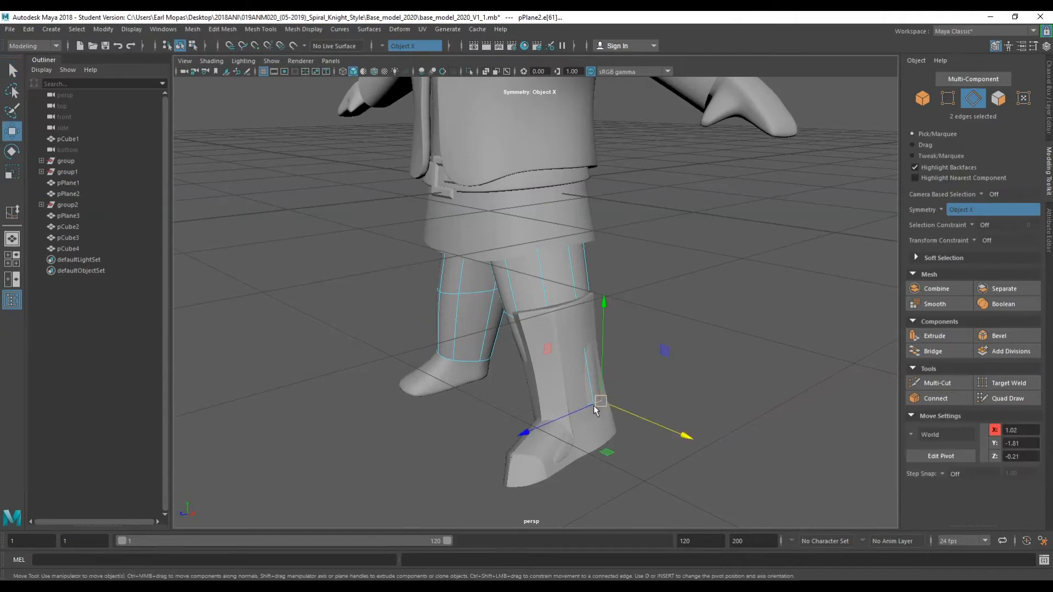
{"action": "key", "text": "q"}
{"action": "left_click_drag", "start_coordinate": [607, 386], "coordinate": [547, 250], "text": "alt"}
{"action": "key", "text": "w"}
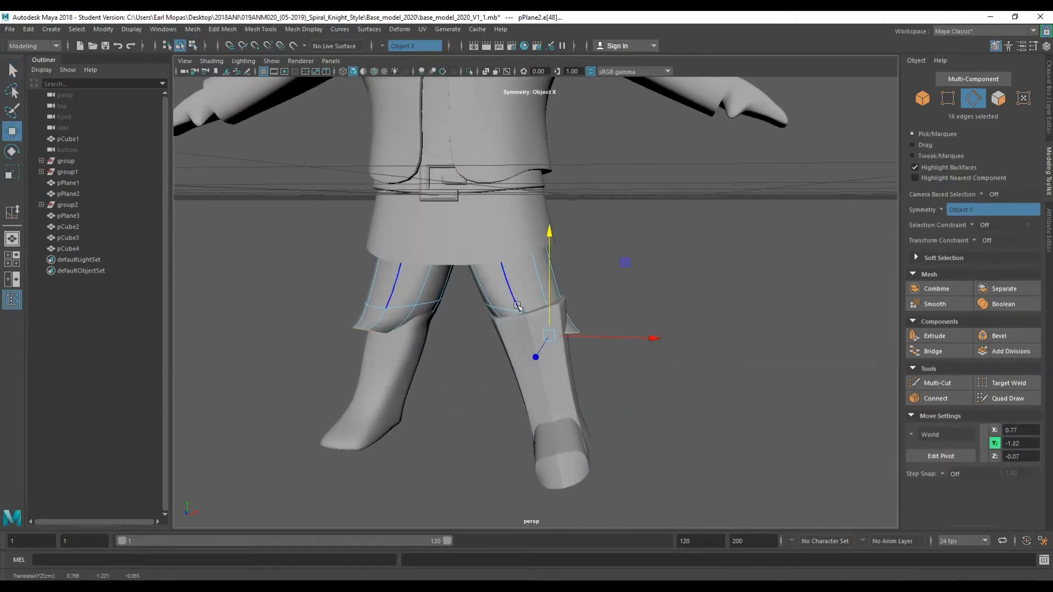
{"action": "key", "text": "q"}
{"action": "key", "text": "e"}
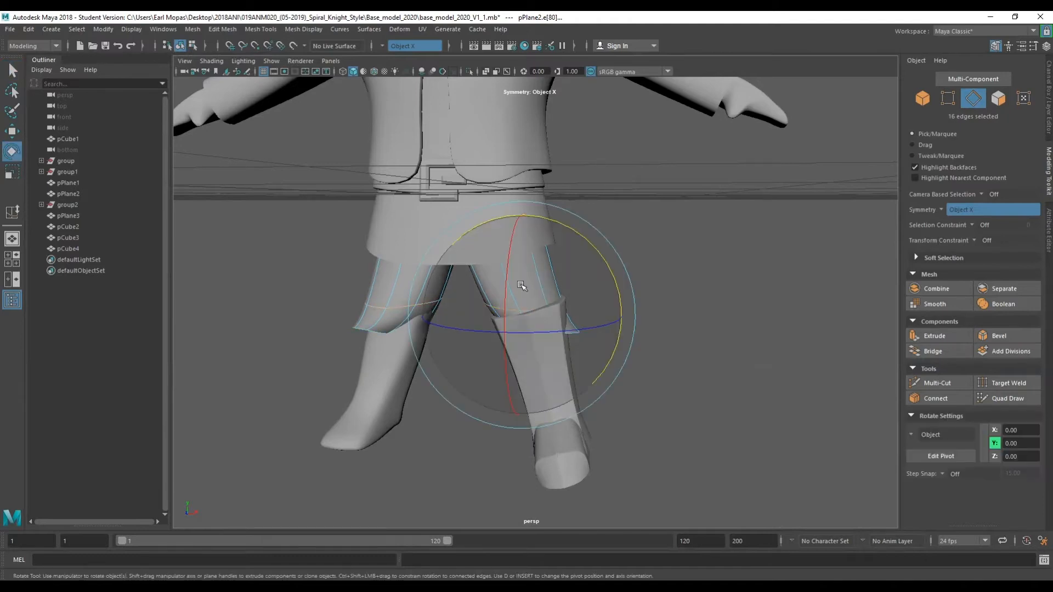
{"action": "key", "text": "w"}
{"action": "left_click_drag", "start_coordinate": [520, 286], "coordinate": [521, 251]}
{"action": "left_click_drag", "start_coordinate": [606, 283], "coordinate": [592, 274]}
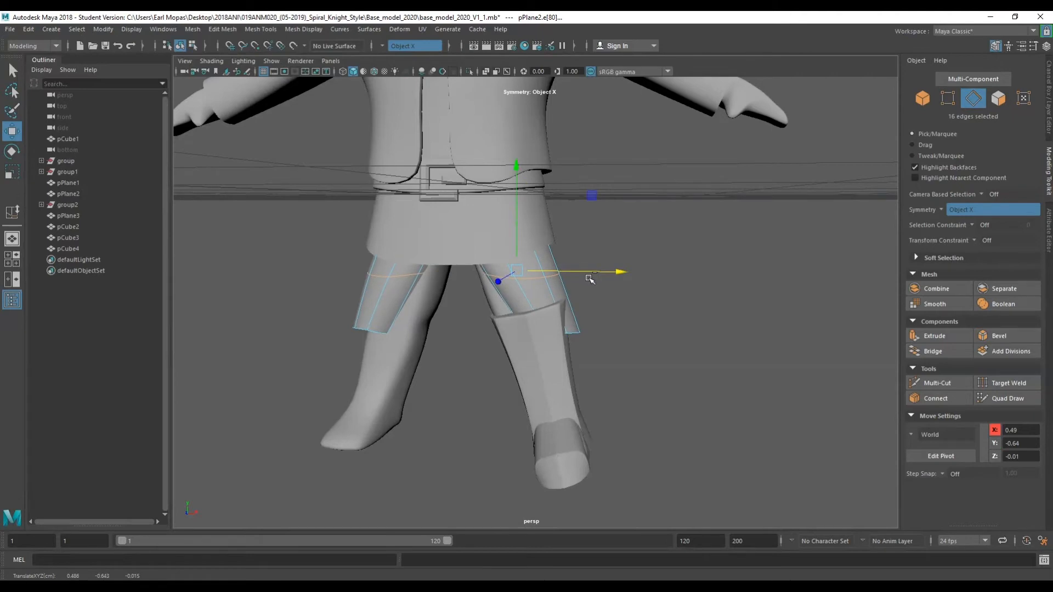
{"action": "key", "text": "ctrl+z"}
Rotate, scale and reposition the shorts' hem loops to sit just above the top of the boot.
{"action": "key", "text": "e"}
{"action": "left_click_drag", "start_coordinate": [615, 237], "coordinate": [591, 191]}
{"action": "key", "text": "r"}
{"action": "left_click_drag", "start_coordinate": [568, 269], "coordinate": [629, 253]}
{"action": "key", "text": "w"}
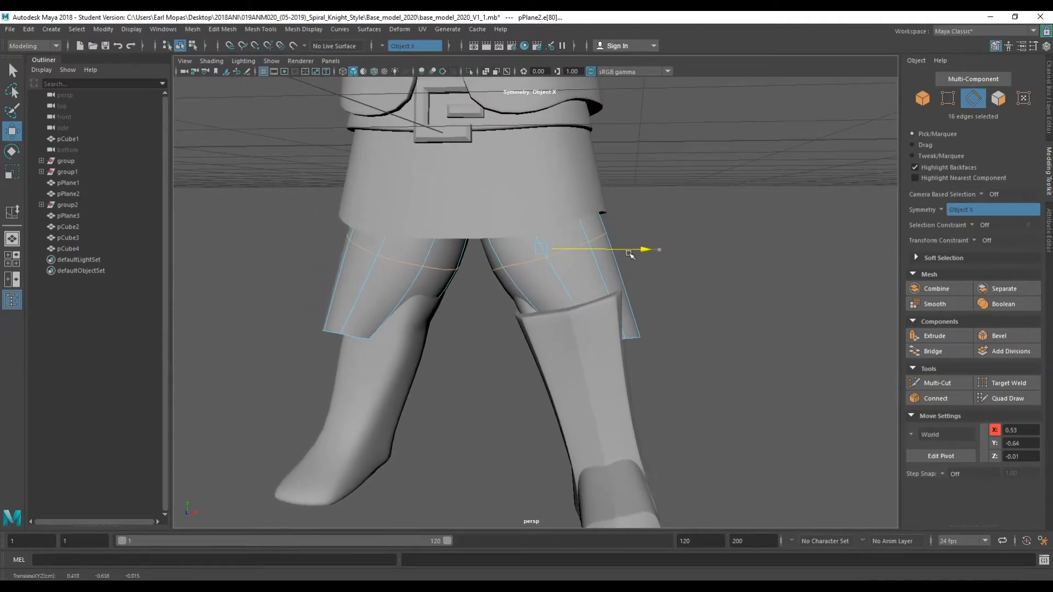
{"action": "left_click_drag", "start_coordinate": [580, 288], "coordinate": [554, 280]}
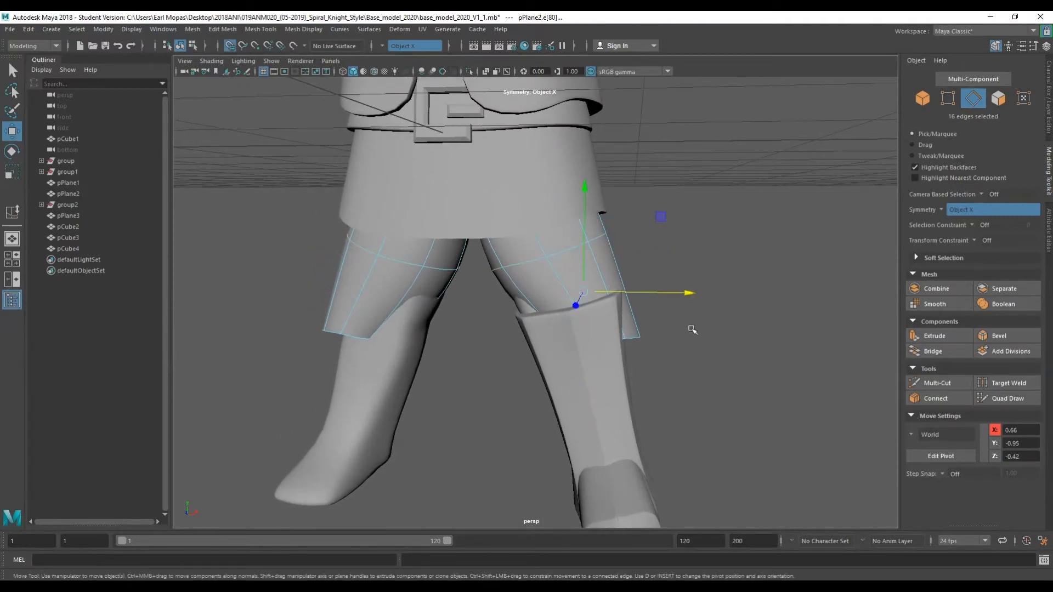
{"action": "left_click", "coordinate": [633, 339]}
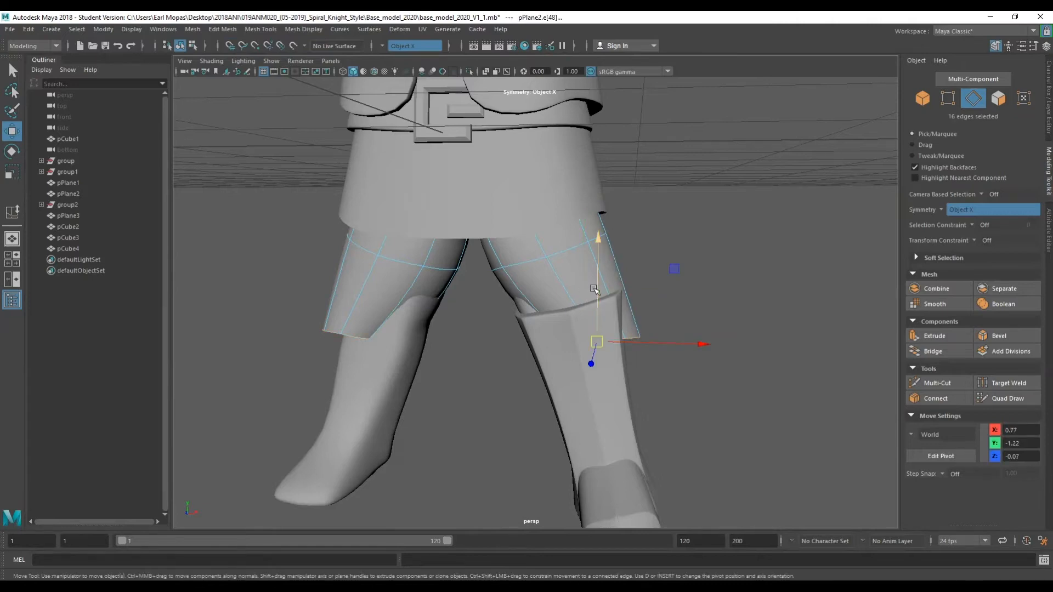
{"action": "left_click_drag", "start_coordinate": [594, 288], "coordinate": [598, 247]}
{"action": "mouse_move", "coordinate": [702, 288]}
{"action": "left_mouse_down"}
{"action": "mouse_move", "coordinate": [658, 289]}
{"action": "mouse_move", "coordinate": [654, 300]}
{"action": "mouse_move", "coordinate": [646, 264]}
{"action": "mouse_move", "coordinate": [614, 278]}
{"action": "left_mouse_up"}
Tilt and scale the hem loops so they follow the angle of the boot's top edge.
{"action": "key", "text": "e"}
{"action": "key", "text": "r"}
{"action": "key", "text": "e"}
{"action": "left_click_drag", "start_coordinate": [564, 305], "coordinate": [465, 326], "text": "alt"}
{"action": "key", "text": "w"}
{"action": "key", "text": "e"}
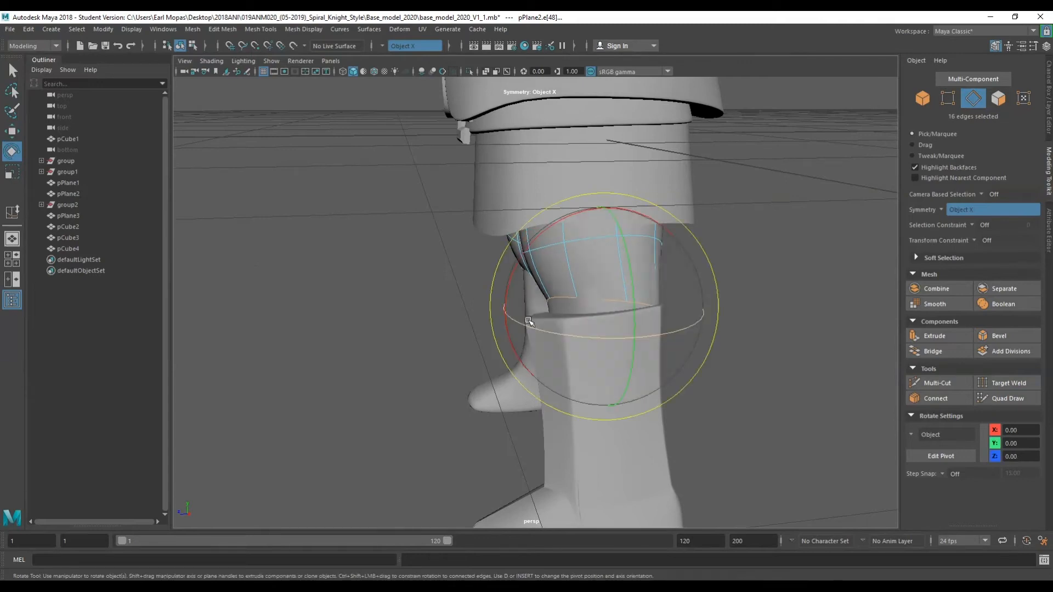
{"action": "key", "text": "r"}
{"action": "left_click_drag", "start_coordinate": [503, 308], "coordinate": [480, 322]}
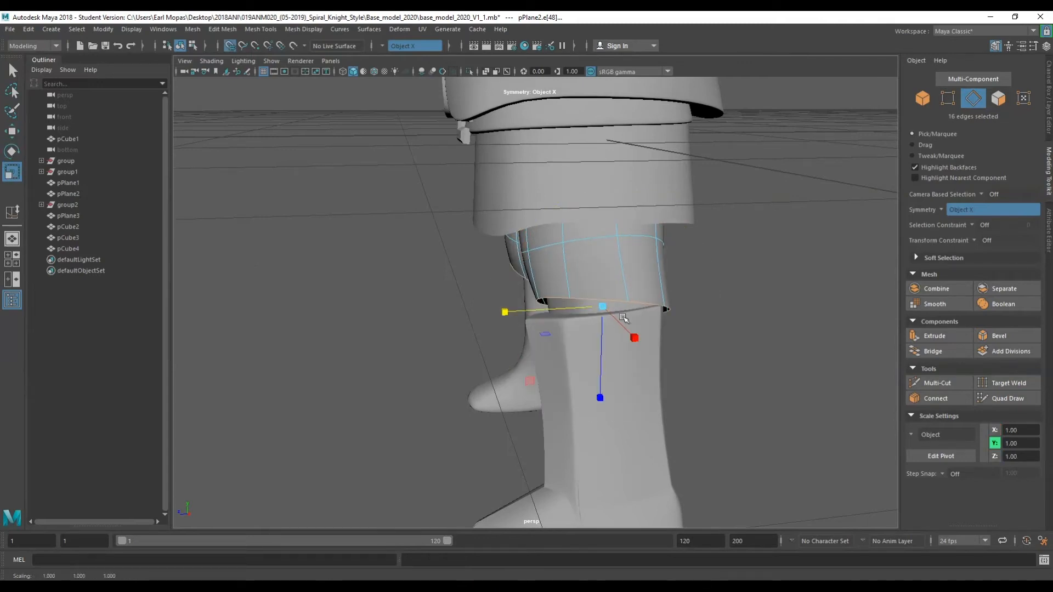
Switch to object mode and scale the shorts mesh to 0.65 in Z.
{"action": "key", "text": "F8"}
{"action": "left_click", "coordinate": [620, 321]}
{"action": "left_click", "coordinate": [684, 305]}
{"action": "left_click_drag", "start_coordinate": [683, 305], "coordinate": [626, 292], "text": "alt"}
{"action": "left_click", "coordinate": [627, 292]}
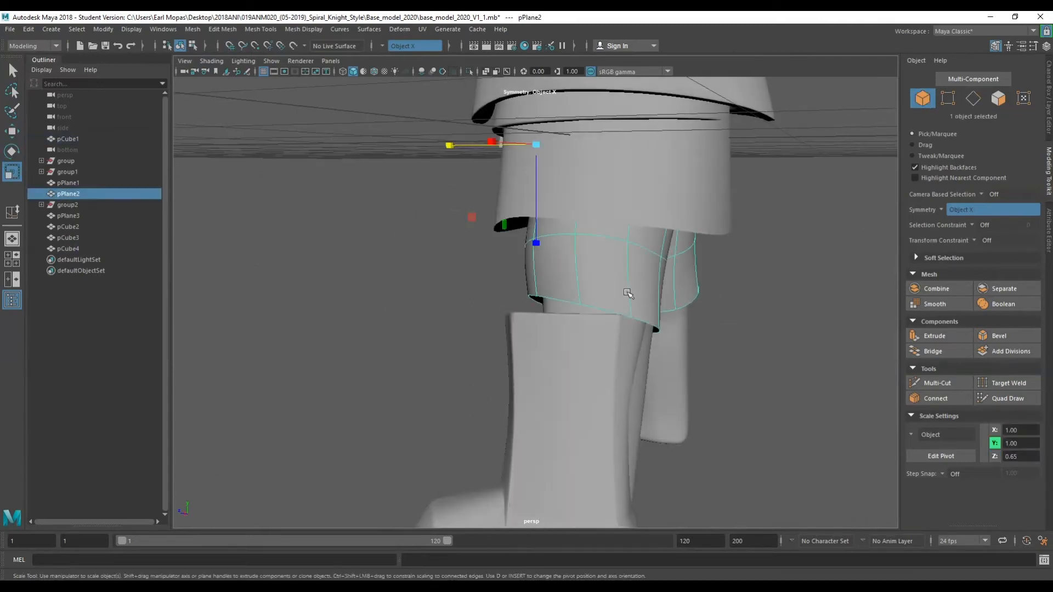
{"action": "scroll", "coordinate": [650, 315], "scroll_direction": "down", "scroll_amount": 4}
{"action": "left_click_drag", "start_coordinate": [602, 342], "coordinate": [778, 332], "text": "alt"}
{"action": "scroll", "coordinate": [679, 316], "scroll_direction": "down", "scroll_amount": 3}
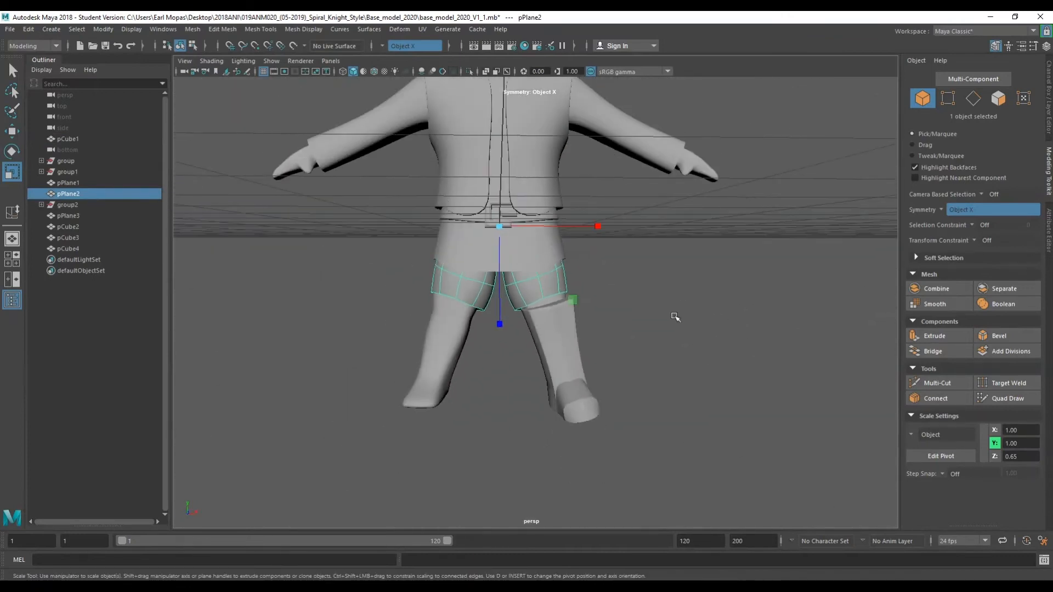
Reselect the shorts' hem edge loops and move them down to about Y -1.00.
{"action": "key", "text": "q"}
{"action": "left_click", "coordinate": [656, 312]}
{"action": "left_click_drag", "start_coordinate": [658, 317], "coordinate": [621, 349], "text": "alt"}
{"action": "scroll", "coordinate": [620, 350], "scroll_direction": "up", "scroll_amount": 5}
{"action": "middle_click_drag", "start_coordinate": [622, 350], "coordinate": [594, 265], "text": "alt"}
{"action": "left_click_drag", "start_coordinate": [595, 265], "coordinate": [530, 305], "text": "alt"}
{"action": "left_click", "coordinate": [528, 306]}
{"action": "scroll", "coordinate": [527, 307], "scroll_direction": "up", "scroll_amount": 4}
{"action": "right_click_drag", "start_coordinate": [525, 314], "coordinate": [524, 262]}
{"action": "double_click", "coordinate": [526, 327]}
{"action": "left_click_drag", "start_coordinate": [525, 327], "coordinate": [546, 225], "text": "alt"}
{"action": "key", "text": "w"}
{"action": "key", "text": "e"}
{"action": "key", "text": "w"}
{"action": "left_click_drag", "start_coordinate": [613, 311], "coordinate": [586, 310]}
{"action": "key", "text": "r"}
{"action": "key", "text": "w"}
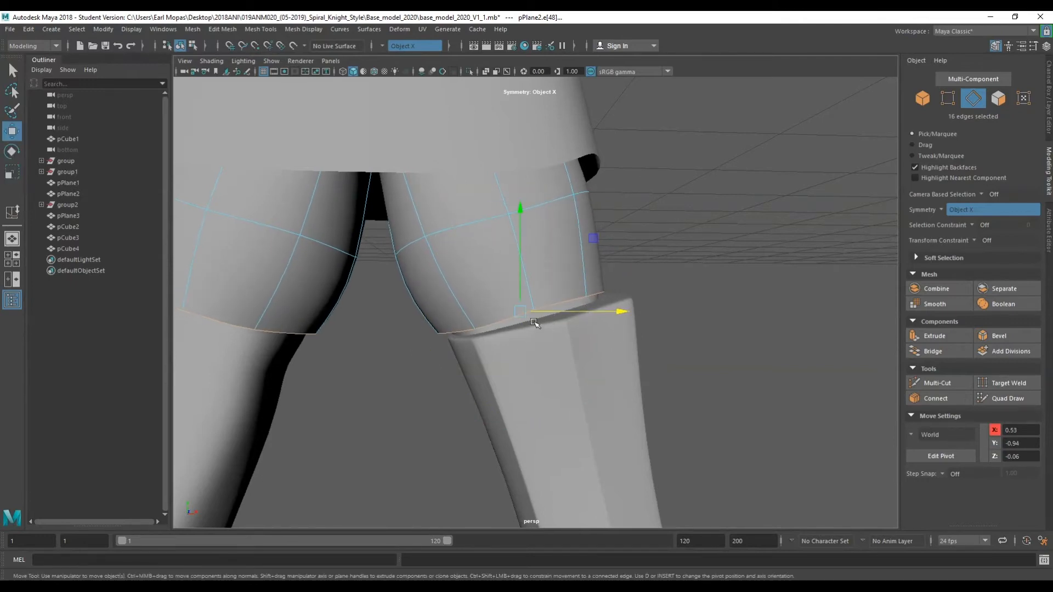
{"action": "left_click_drag", "start_coordinate": [523, 285], "coordinate": [528, 304]}
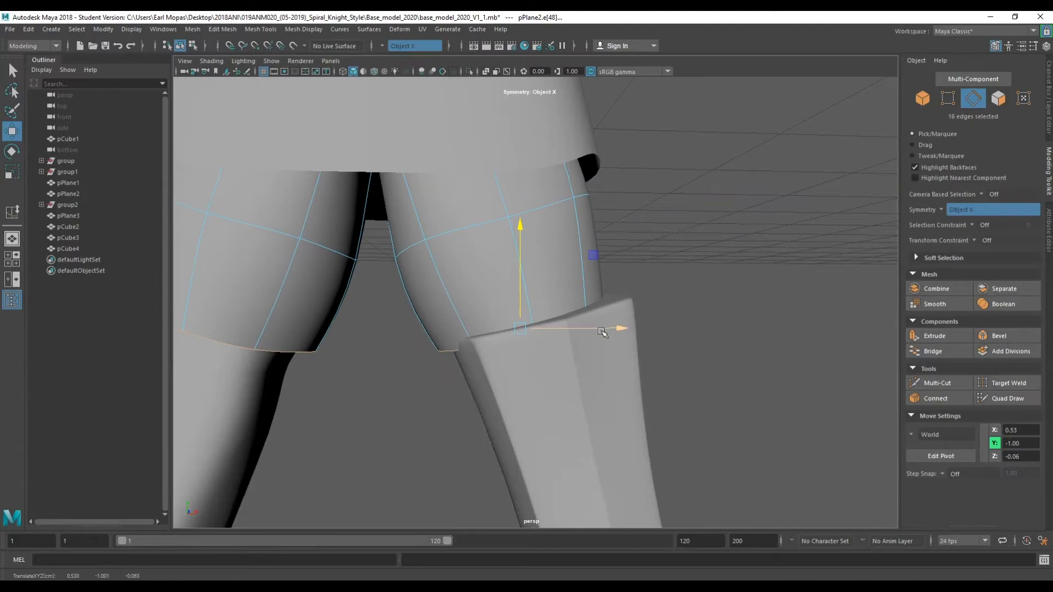
{"action": "left_click_drag", "start_coordinate": [602, 331], "coordinate": [522, 364], "text": "alt"}
Select pairs of edges on the shorts' hem and move them to reshape the leg opening around the thigh.
{"action": "left_click", "coordinate": [523, 365]}
{"action": "left_click", "coordinate": [571, 291]}
{"action": "right_click_drag", "start_coordinate": [569, 274], "coordinate": [570, 248]}
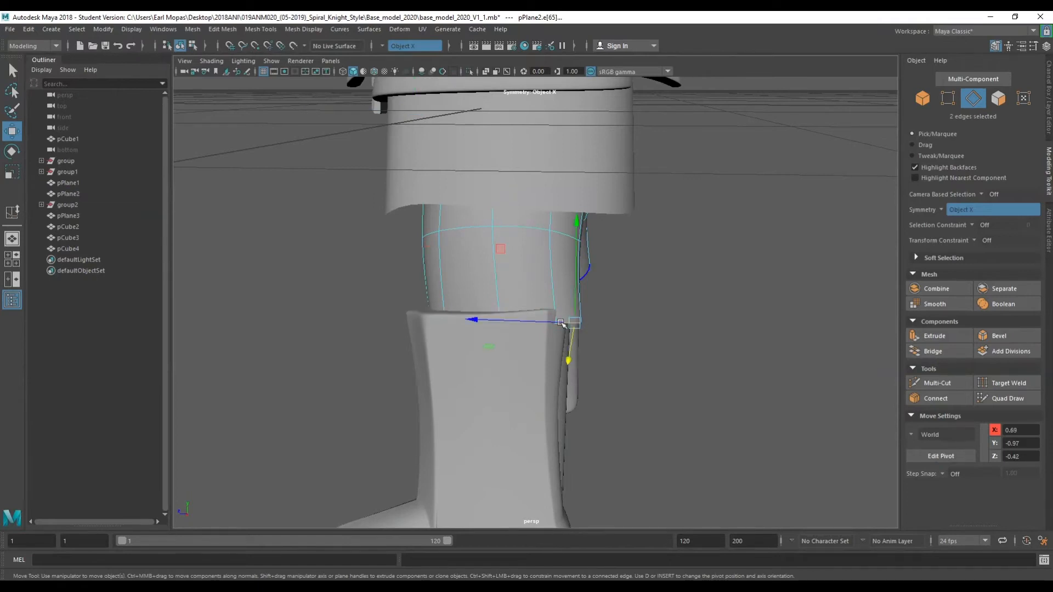
{"action": "left_click_drag", "start_coordinate": [562, 324], "coordinate": [535, 326]}
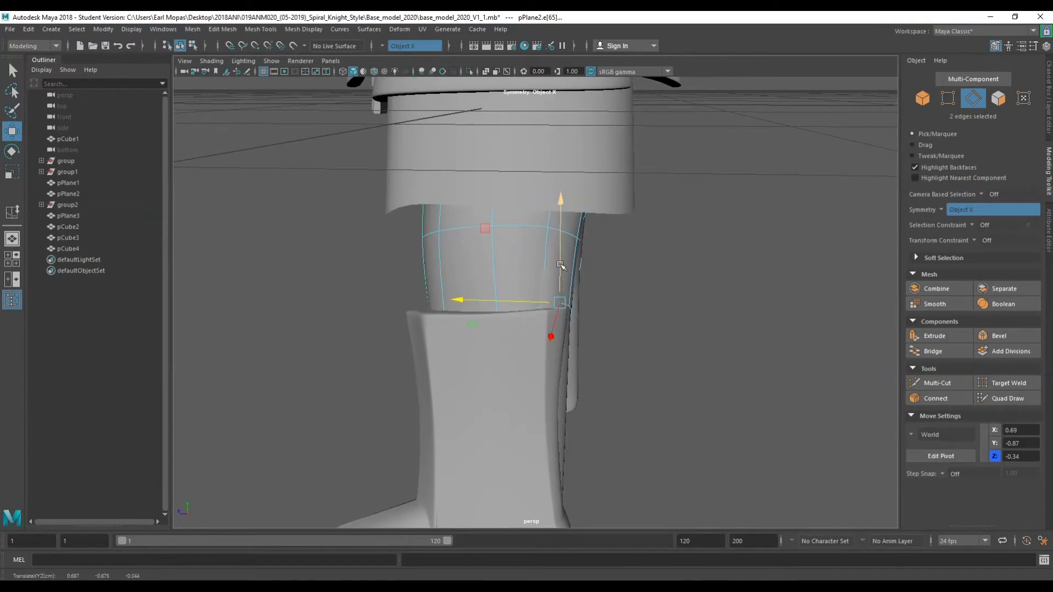
{"action": "left_click", "coordinate": [569, 229]}
{"action": "left_click_drag", "start_coordinate": [552, 235], "coordinate": [580, 247]}
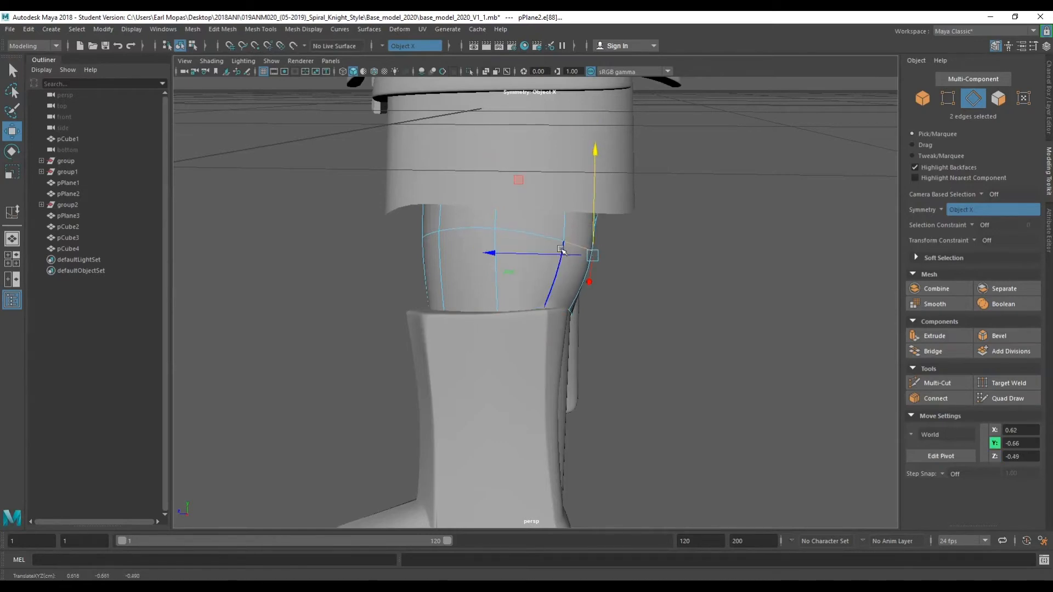
{"action": "left_click_drag", "start_coordinate": [549, 272], "coordinate": [466, 227], "text": "alt"}
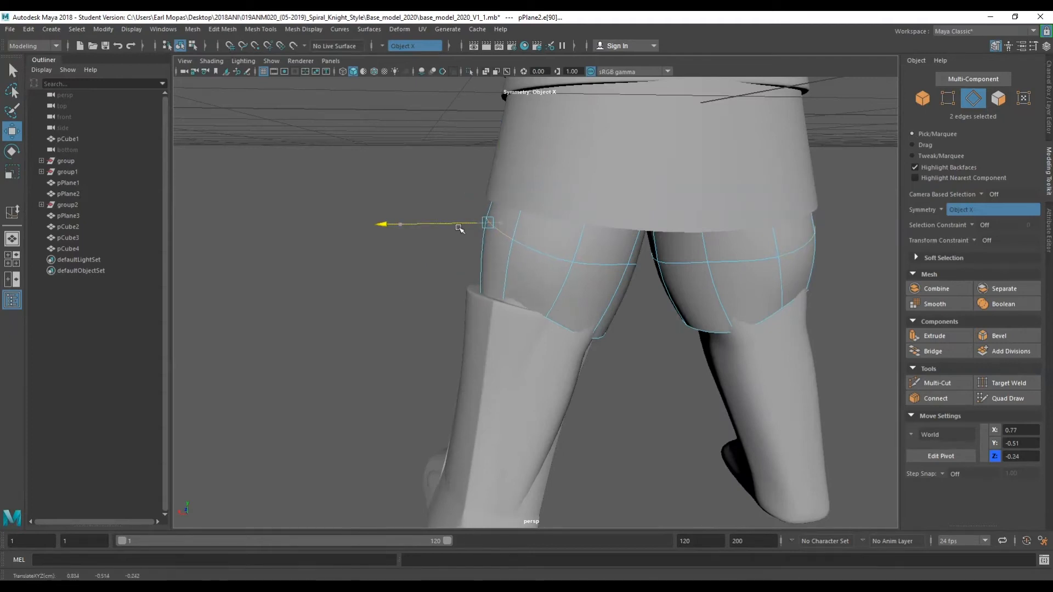
{"action": "left_click_drag", "start_coordinate": [576, 314], "coordinate": [576, 377], "text": "alt"}
{"action": "left_click_drag", "start_coordinate": [562, 317], "coordinate": [562, 310]}
{"action": "left_click", "coordinate": [518, 311]}
{"action": "left_click_drag", "start_coordinate": [524, 267], "coordinate": [523, 270]}
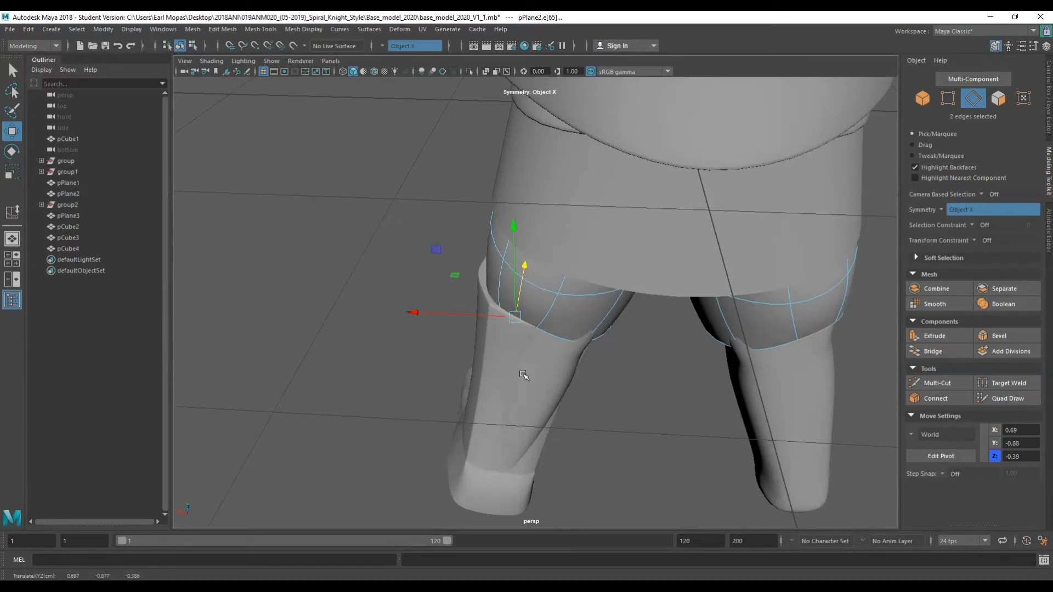
Select the boot in object mode and rescale, reposition and rotate it to fit the lower leg.
{"action": "left_click_drag", "start_coordinate": [352, 339], "coordinate": [419, 348], "text": "alt"}
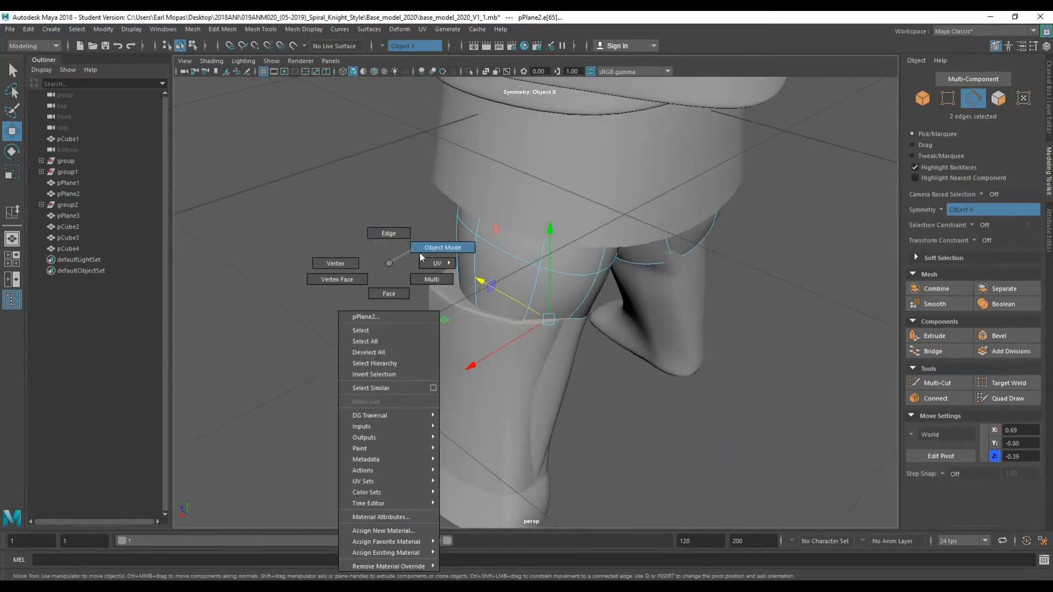
{"action": "right_click_drag", "start_coordinate": [410, 251], "coordinate": [433, 248]}
{"action": "left_click", "coordinate": [468, 340]}
{"action": "left_click_drag", "start_coordinate": [486, 390], "coordinate": [574, 387], "text": "alt"}
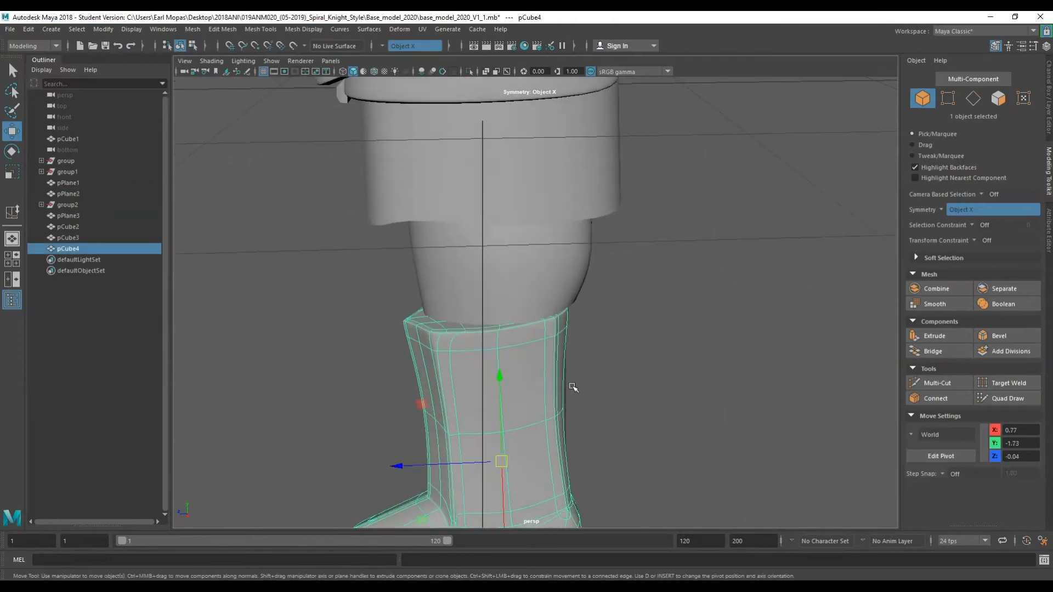
{"action": "key", "text": "e"}
{"action": "key", "text": "r"}
{"action": "left_click_drag", "start_coordinate": [459, 470], "coordinate": [659, 484]}
{"action": "key", "text": "w"}
{"action": "scroll", "coordinate": [636, 460], "scroll_direction": "down", "scroll_amount": 3}
{"action": "left_click_drag", "start_coordinate": [615, 428], "coordinate": [360, 423], "text": "alt"}
{"action": "key", "text": "e"}
{"action": "left_click_drag", "start_coordinate": [602, 374], "coordinate": [603, 378]}
{"action": "key", "text": "w"}
{"action": "left_click_drag", "start_coordinate": [495, 426], "coordinate": [764, 384]}
{"action": "mouse_move", "coordinate": [521, 427]}
{"action": "left_mouse_down", "text": "alt"}
{"action": "mouse_move", "coordinate": [647, 440]}
{"action": "mouse_move", "coordinate": [688, 413]}
{"action": "mouse_move", "coordinate": [573, 418]}
{"action": "mouse_move", "coordinate": [601, 437]}
{"action": "mouse_move", "coordinate": [546, 435]}
{"action": "mouse_move", "coordinate": [486, 467]}
{"action": "mouse_move", "coordinate": [536, 430]}
{"action": "left_mouse_up", "text": "alt"}
{"action": "key", "text": "e"}
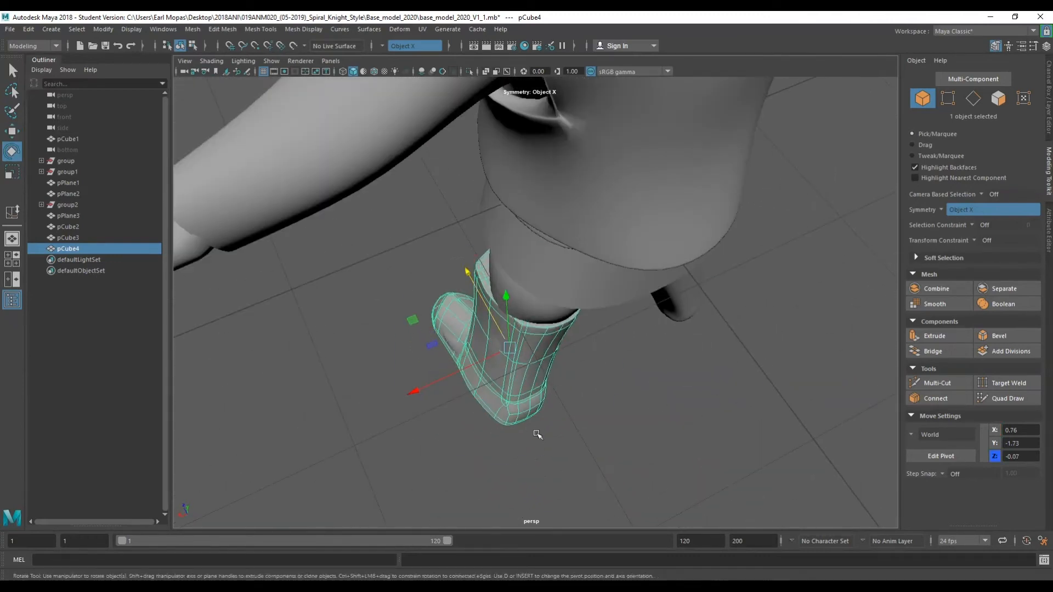
{"action": "left_click_drag", "start_coordinate": [436, 388], "coordinate": [653, 371]}
{"action": "key", "text": "q"}
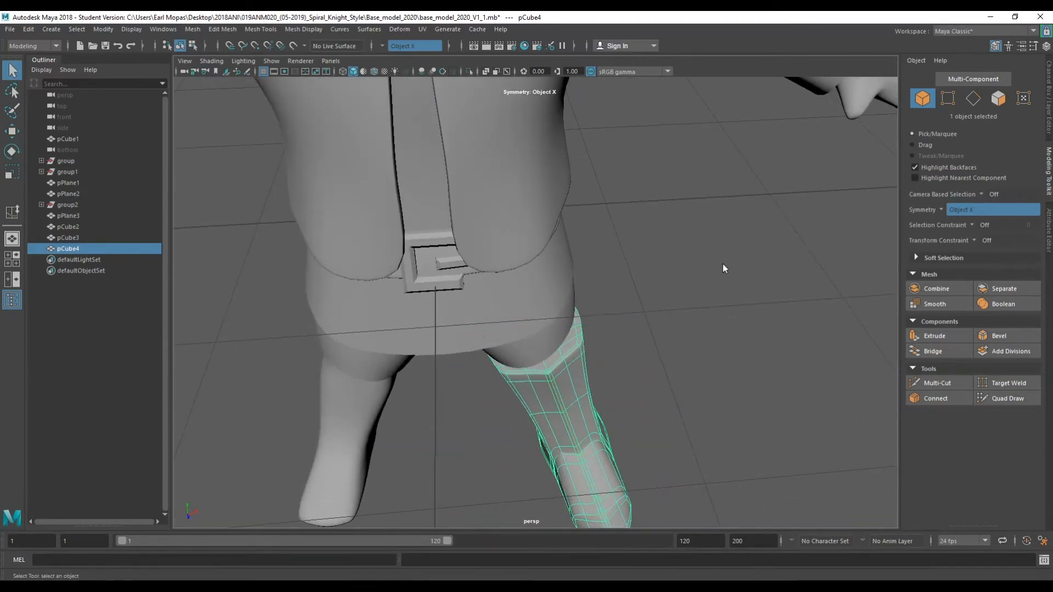
{"action": "scroll", "coordinate": [727, 266], "scroll_direction": "down", "scroll_amount": 5}
{"action": "left_click", "coordinate": [728, 265]}
{"action": "left_click_drag", "start_coordinate": [729, 265], "coordinate": [618, 385], "text": "alt"}
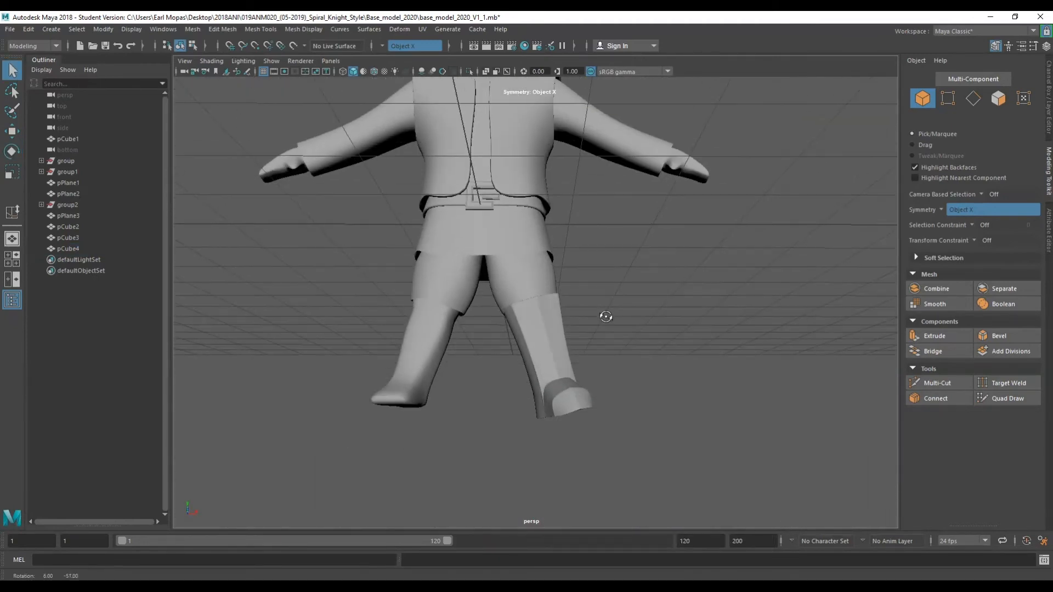
{"action": "scroll", "coordinate": [605, 317], "scroll_direction": "down", "scroll_amount": 5}
{"action": "scroll", "coordinate": [530, 330], "scroll_direction": "up", "scroll_amount": 6}
{"action": "left_click", "coordinate": [531, 332]}
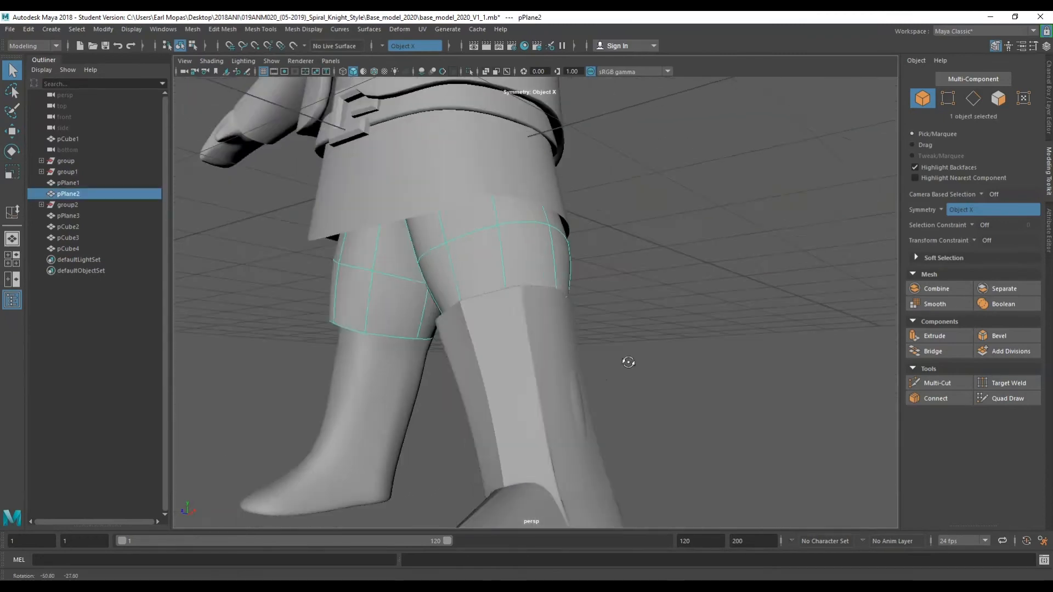
{"action": "left_click", "coordinate": [565, 371]}
{"action": "key", "text": "w"}
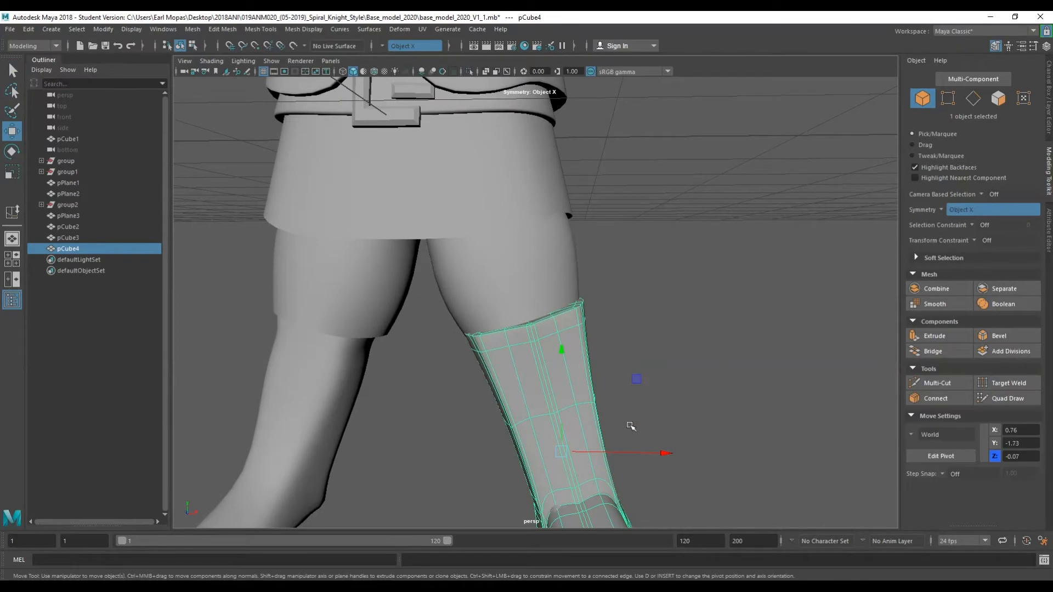
{"action": "left_click_drag", "start_coordinate": [632, 449], "coordinate": [634, 450]}
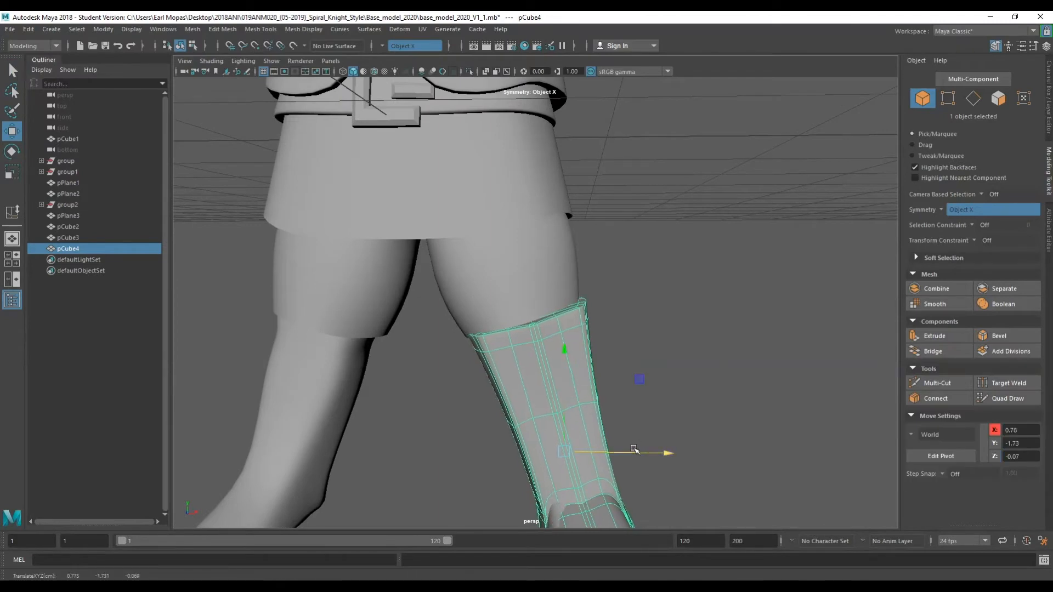
{"action": "key", "text": "ctrl+z"}
{"action": "key", "text": "ctrl+z"}
{"action": "key", "text": "ctrl+z"}
{"action": "key", "text": "ctrl+z"}
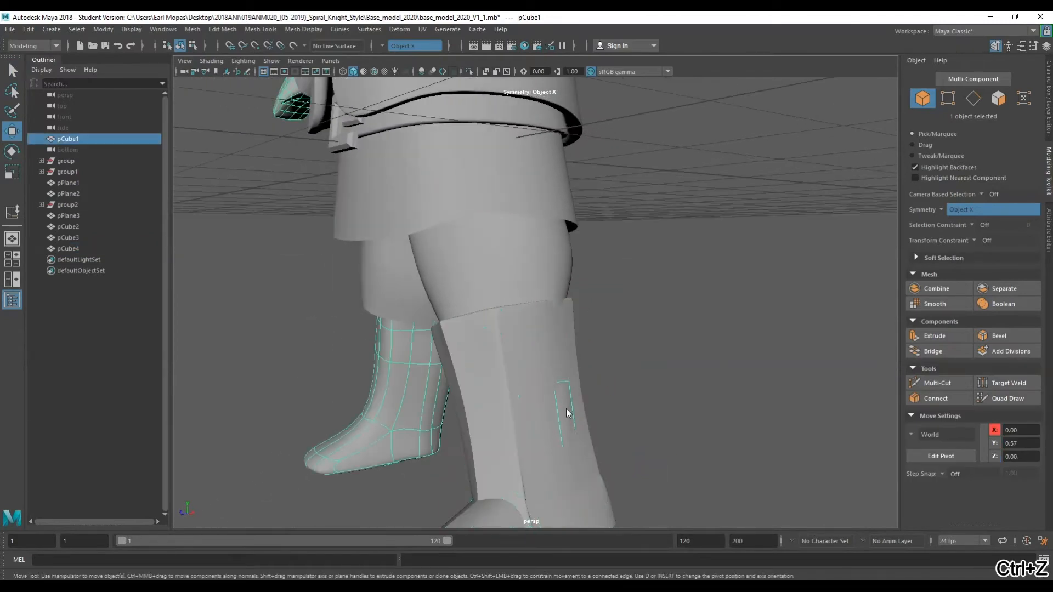
Inspect the legs and boot from several angles in object mode.
{"action": "right_click_drag", "start_coordinate": [566, 290], "coordinate": [568, 403]}
{"action": "right_click_drag", "start_coordinate": [568, 327], "coordinate": [567, 326]}
{"action": "left_click", "coordinate": [570, 418]}
{"action": "left_click_drag", "start_coordinate": [570, 420], "coordinate": [556, 505], "text": "alt"}
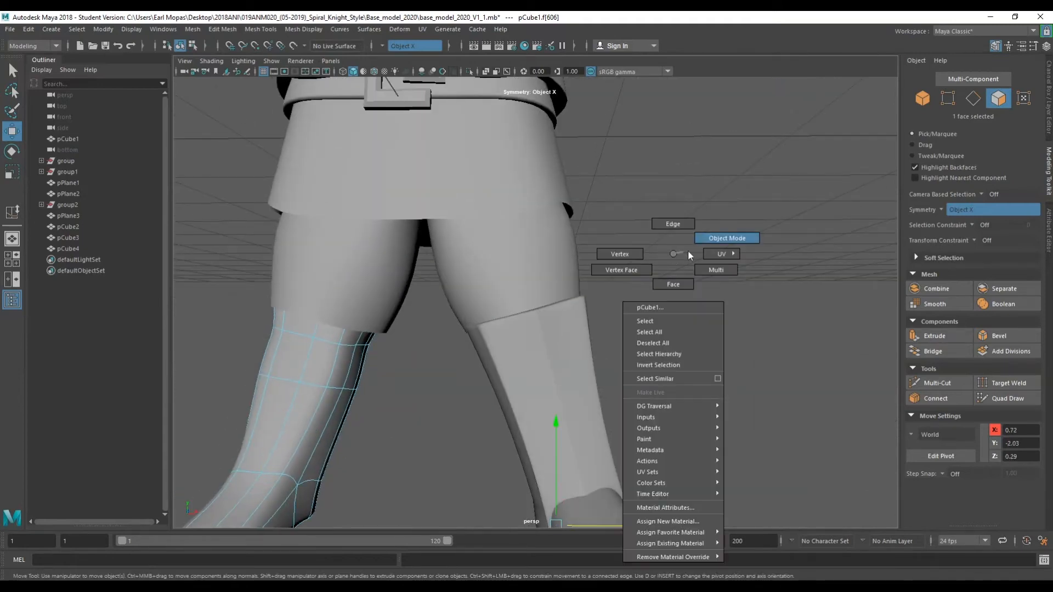
{"action": "right_click_drag", "start_coordinate": [674, 253], "coordinate": [687, 247]}
{"action": "left_click", "coordinate": [683, 244]}
{"action": "scroll", "coordinate": [682, 243], "scroll_direction": "down", "scroll_amount": 5}
{"action": "left_click_drag", "start_coordinate": [635, 280], "coordinate": [524, 392], "text": "alt"}
{"action": "scroll", "coordinate": [627, 305], "scroll_direction": "down", "scroll_amount": 5}
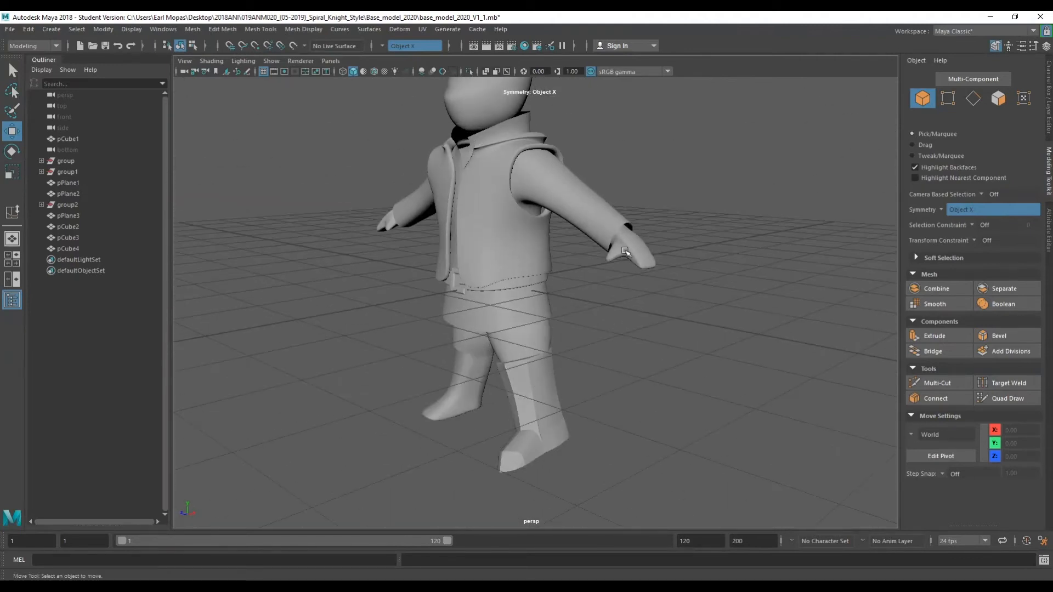
{"action": "left_click_drag", "start_coordinate": [625, 252], "coordinate": [686, 282], "text": "alt"}
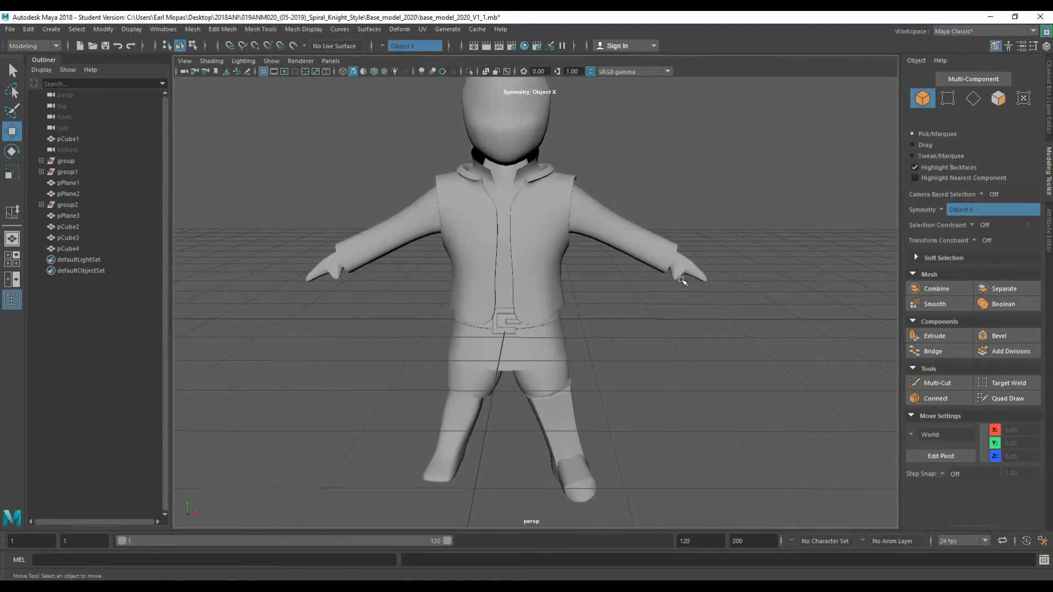
{"action": "left_click_drag", "start_coordinate": [565, 206], "coordinate": [579, 379], "text": "alt"}
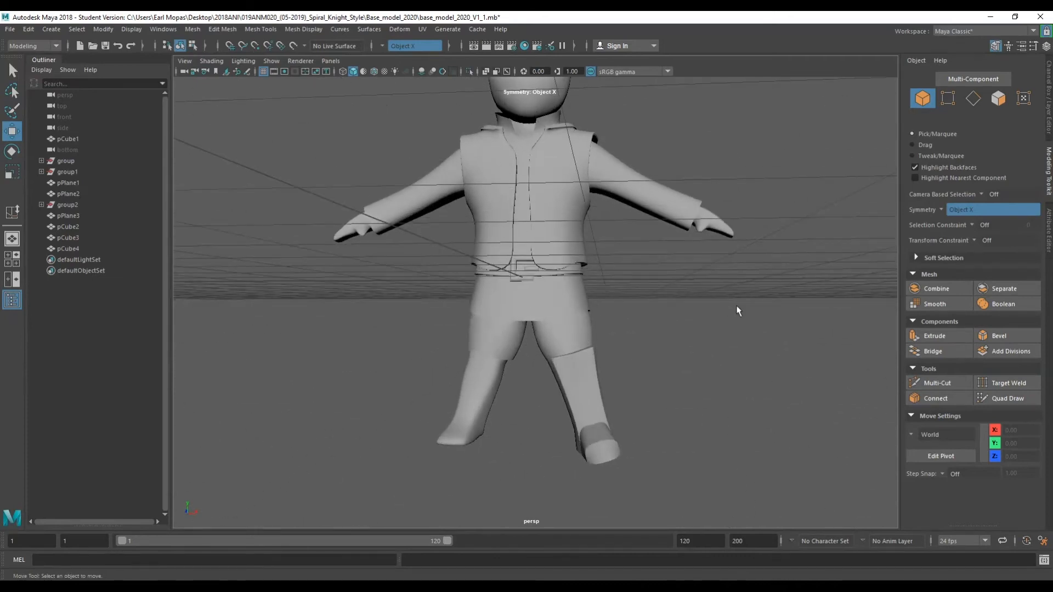
{"action": "key", "text": "q"}
{"action": "right_click", "coordinate": [683, 309]}
{"action": "scroll", "coordinate": [669, 329], "scroll_direction": "up", "scroll_amount": 4}
{"action": "mouse_move", "coordinate": [636, 366]}
{"action": "left_mouse_down", "text": "alt"}
{"action": "mouse_move", "coordinate": [614, 329]}
{"action": "mouse_move", "coordinate": [611, 240]}
{"action": "mouse_move", "coordinate": [651, 366]}
{"action": "mouse_move", "coordinate": [616, 347]}
{"action": "mouse_move", "coordinate": [643, 366]}
{"action": "left_mouse_up", "text": "alt"}
{"action": "scroll", "coordinate": [643, 350], "scroll_direction": "down", "scroll_amount": 3}
{"action": "scroll", "coordinate": [643, 350], "scroll_direction": "up", "scroll_amount": 3}
{"action": "left_click", "coordinate": [567, 258]}
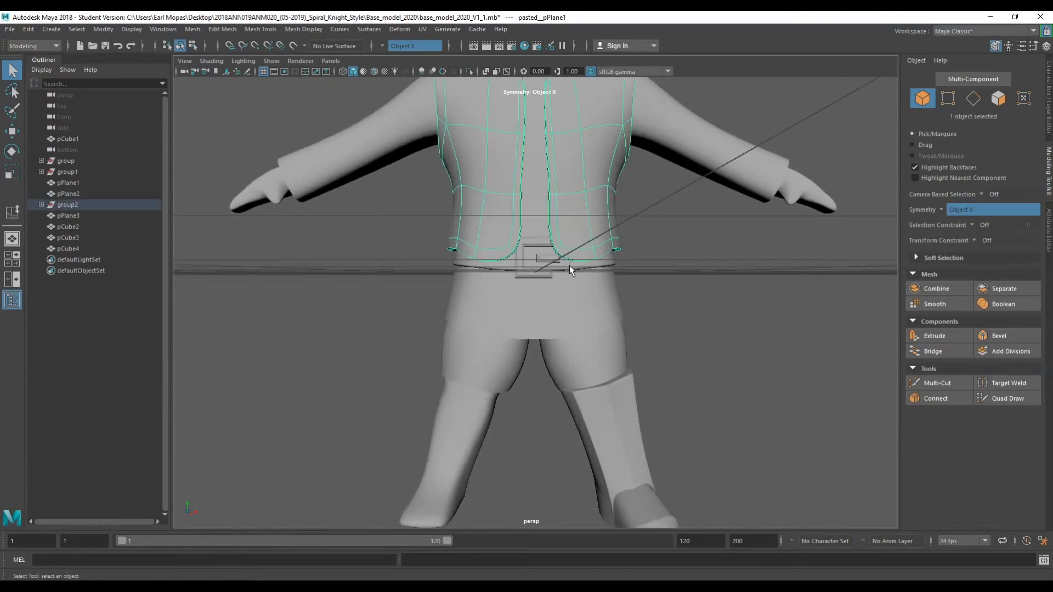
{"action": "left_click", "coordinate": [548, 259], "text": "shift"}
{"action": "left_click", "coordinate": [536, 243], "text": "shift"}
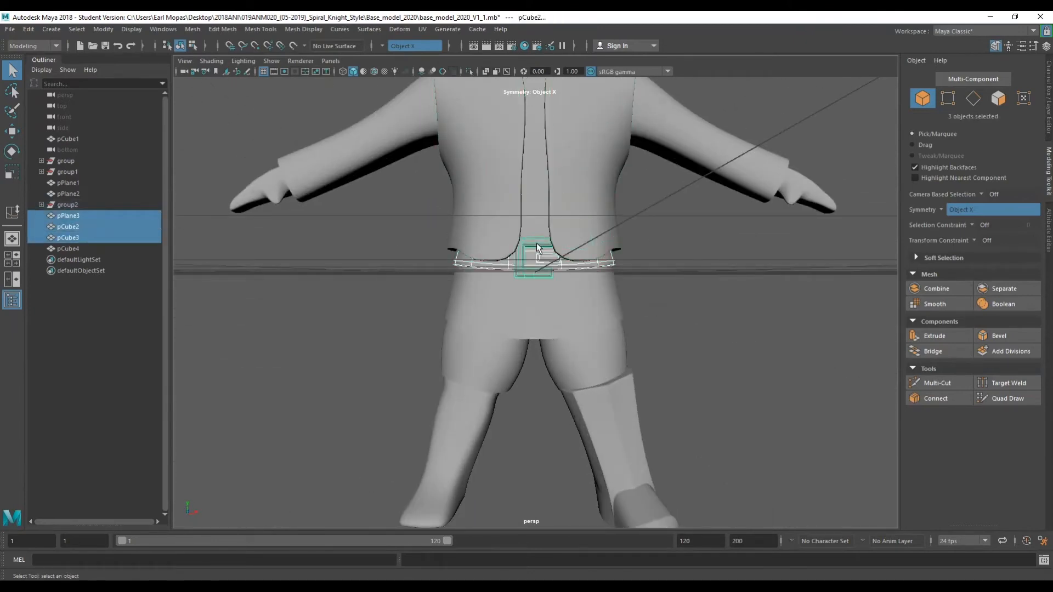
{"action": "key", "text": "space"}
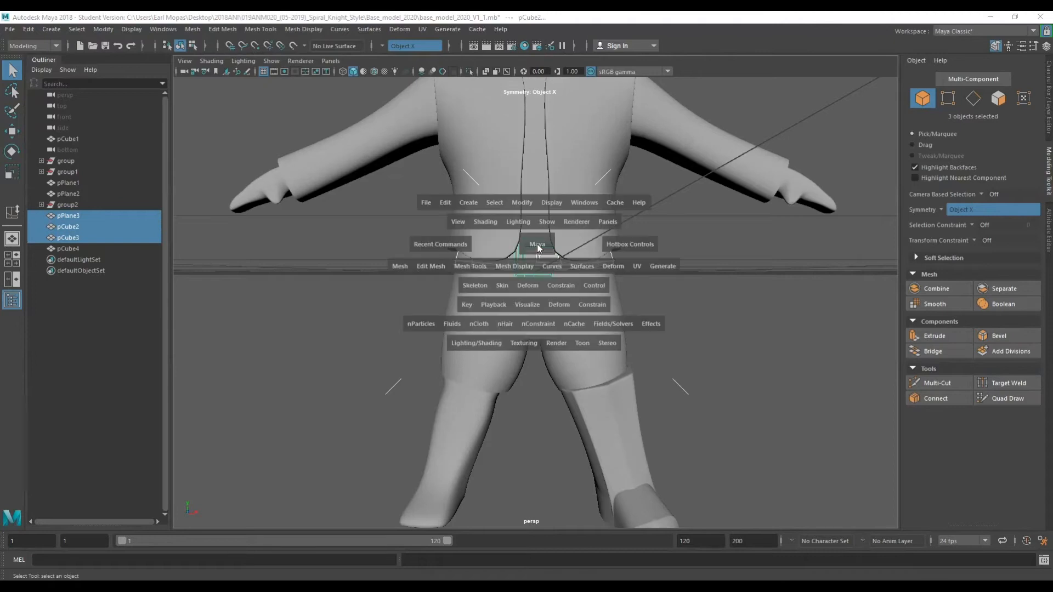
{"action": "left_click", "coordinate": [404, 268]}
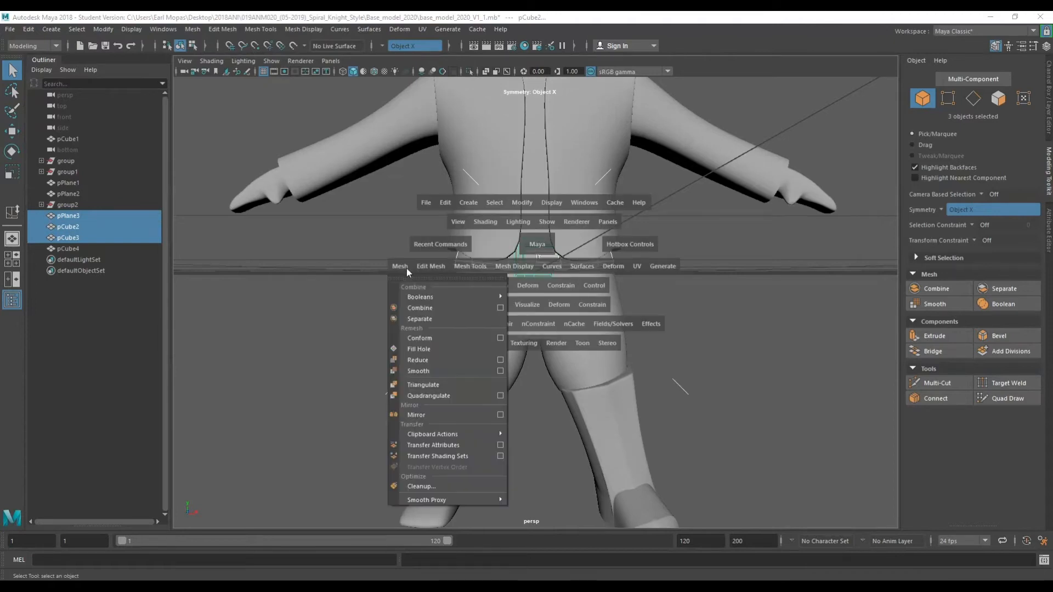
{"action": "left_click", "coordinate": [427, 311]}
{"action": "left_click", "coordinate": [630, 282]}
{"action": "left_click", "coordinate": [553, 265]}
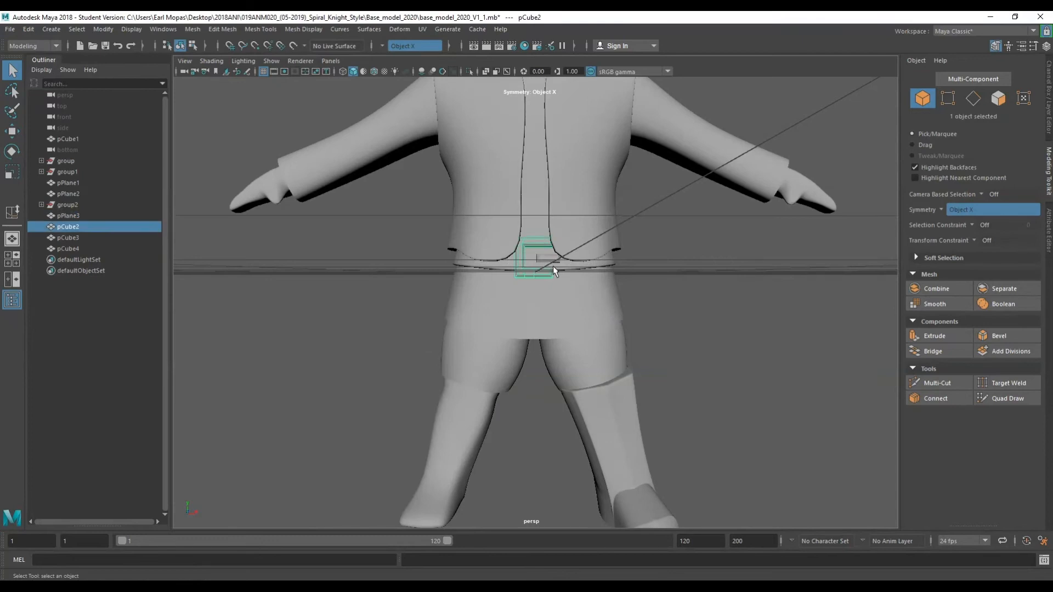
{"action": "key", "text": "ctrl+z"}
Select the waist belt strap and both buckle pieces and duplicate them.
{"action": "left_click_drag", "start_coordinate": [625, 296], "coordinate": [599, 344], "text": "alt"}
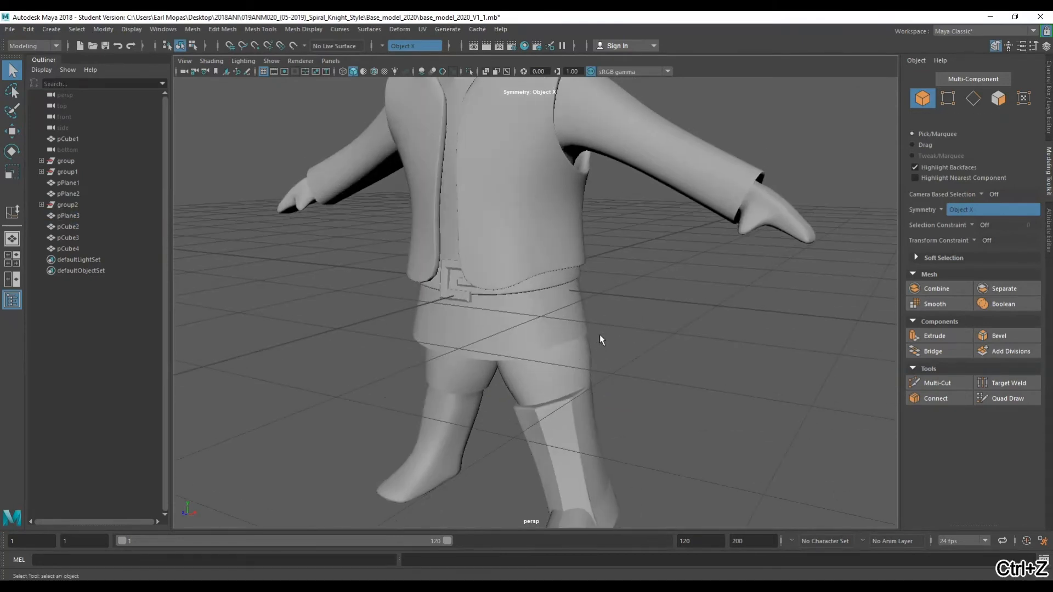
{"action": "left_click", "coordinate": [534, 284]}
{"action": "left_click", "coordinate": [459, 282], "text": "shift"}
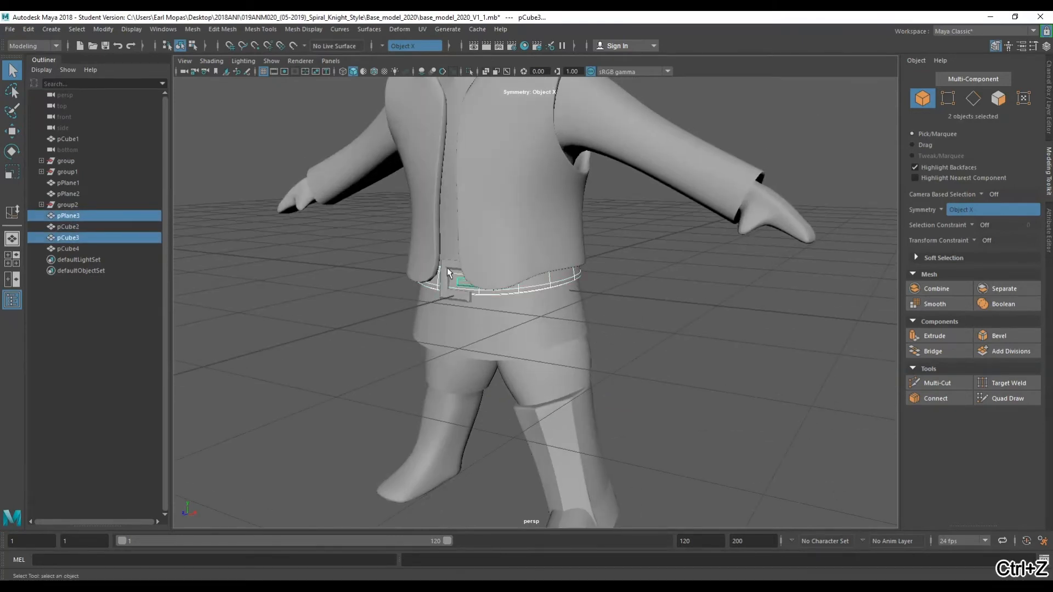
{"action": "left_click", "coordinate": [448, 270], "text": "shift"}
{"action": "middle_click_drag", "start_coordinate": [609, 279], "coordinate": [624, 261], "text": "alt"}
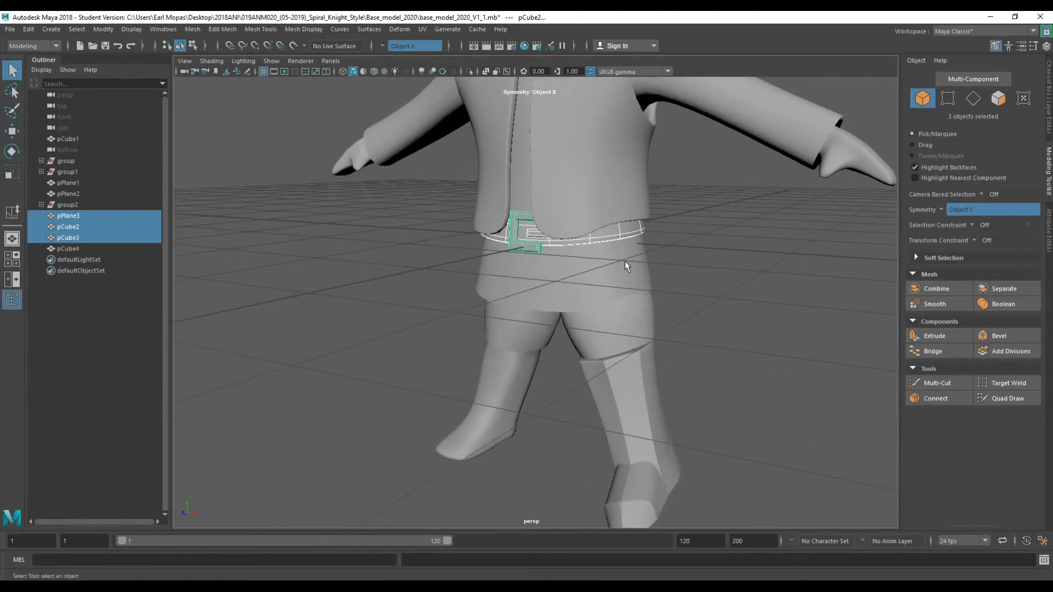
{"action": "key", "text": "ctrl+d"}
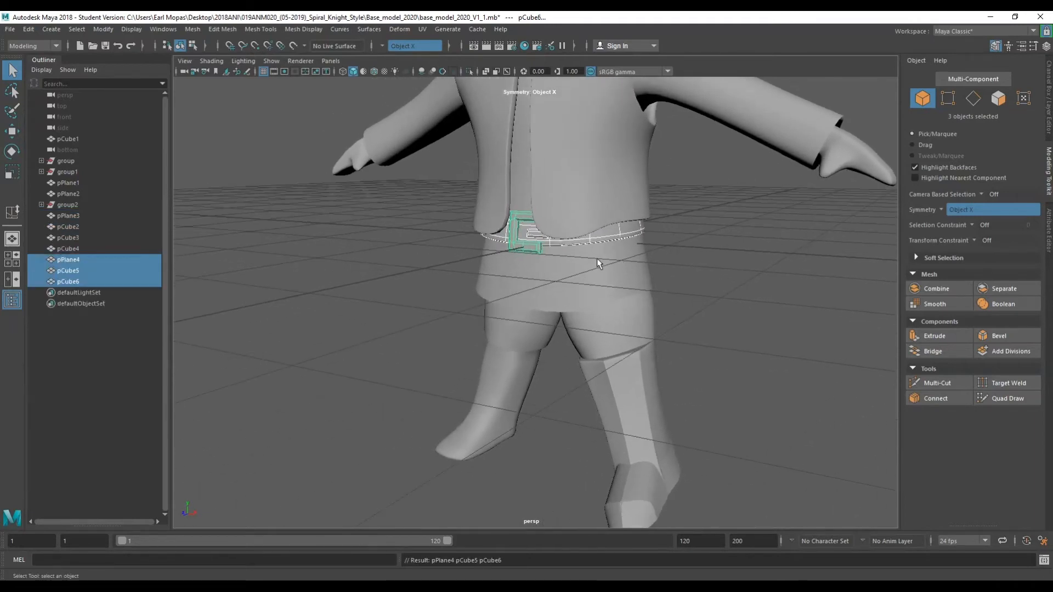
Move the duplicated belt and buckle down to the ankle of the boot.
{"action": "key", "text": "w"}
{"action": "left_click_drag", "start_coordinate": [606, 251], "coordinate": [733, 263]}
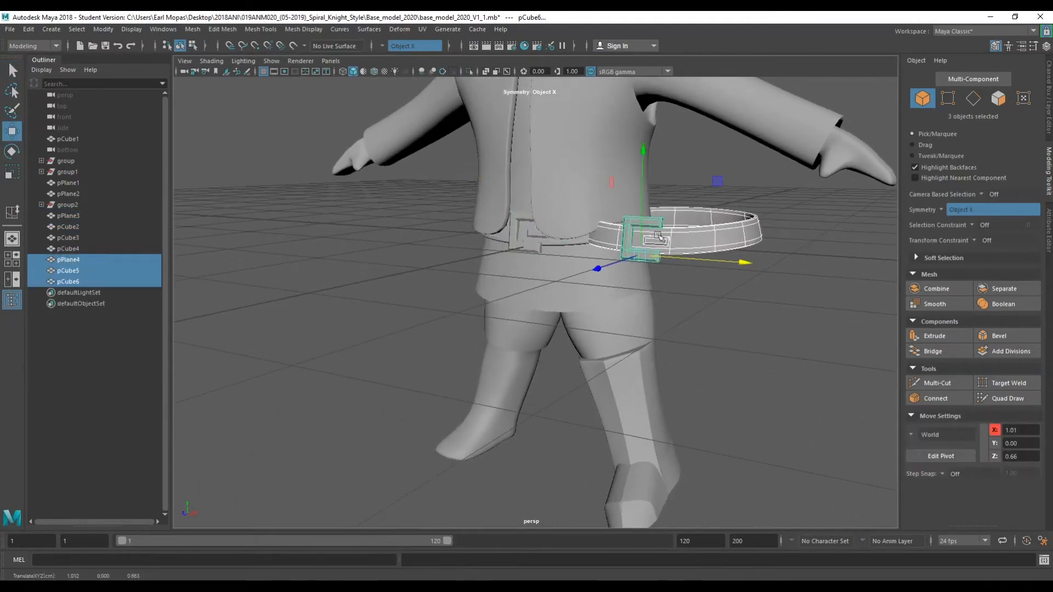
{"action": "left_click_drag", "start_coordinate": [640, 220], "coordinate": [636, 469]}
{"action": "key", "text": "r"}
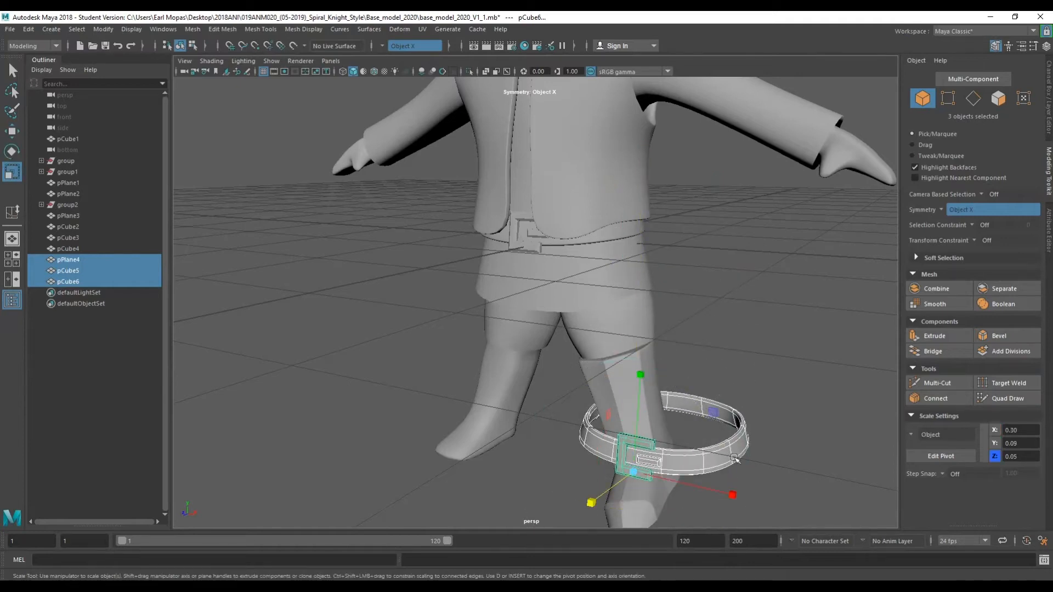
{"action": "left_click_drag", "start_coordinate": [738, 494], "coordinate": [687, 476]}
{"action": "key", "text": "ctrl+z"}
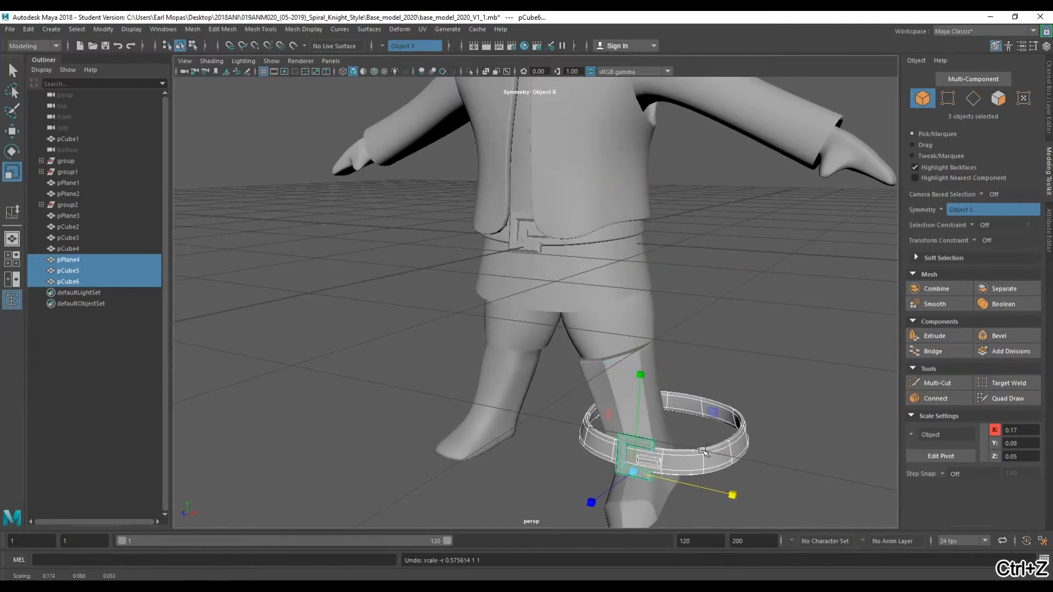
Select only the duplicated strap and scale it down to wrap around the boot's ankle.
{"action": "left_click", "coordinate": [706, 417]}
{"action": "left_click", "coordinate": [715, 465]}
{"action": "key", "text": "w"}
{"action": "key", "text": "e"}
{"action": "key", "text": "r"}
{"action": "left_click_drag", "start_coordinate": [733, 478], "coordinate": [612, 472]}
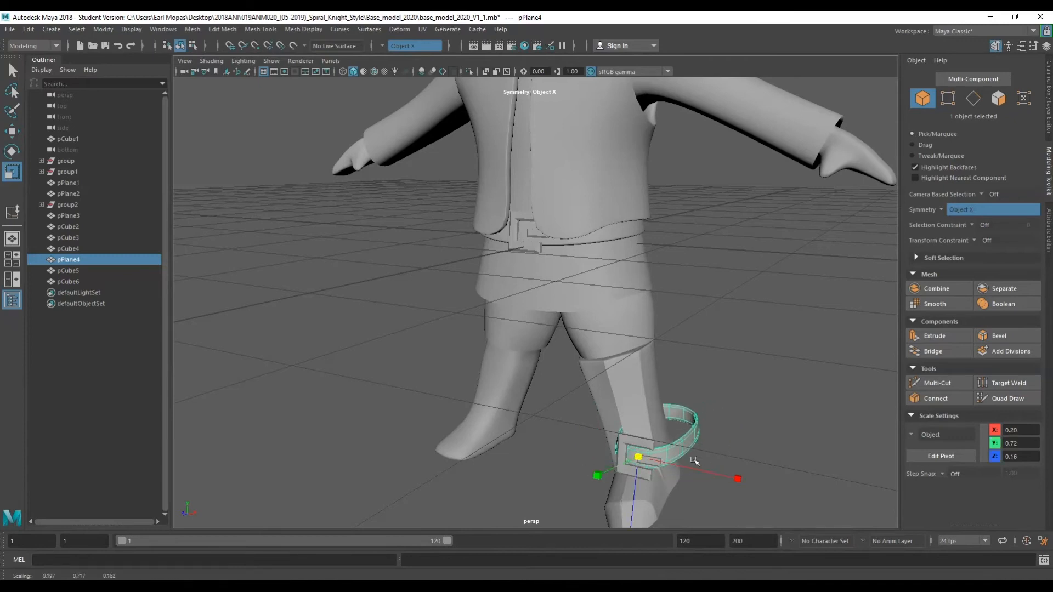
{"action": "middle_click_drag", "start_coordinate": [694, 461], "coordinate": [664, 349], "text": "alt"}
{"action": "key", "text": "ctrl+z"}
{"action": "key", "text": "ctrl+z"}
{"action": "left_click_drag", "start_coordinate": [663, 367], "coordinate": [552, 380], "text": "alt"}
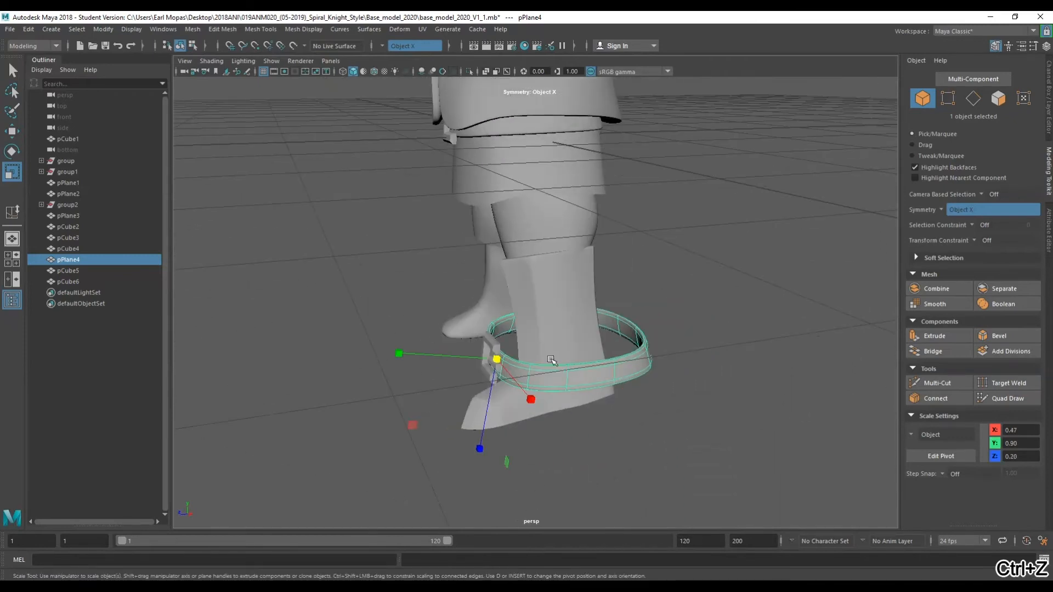
{"action": "left_click_drag", "start_coordinate": [494, 359], "coordinate": [725, 304]}
Move, rotate and scale the duplicated strap to sit around the boot's ankle.
{"action": "key", "text": "w"}
{"action": "left_click_drag", "start_coordinate": [724, 305], "coordinate": [577, 355], "text": "alt"}
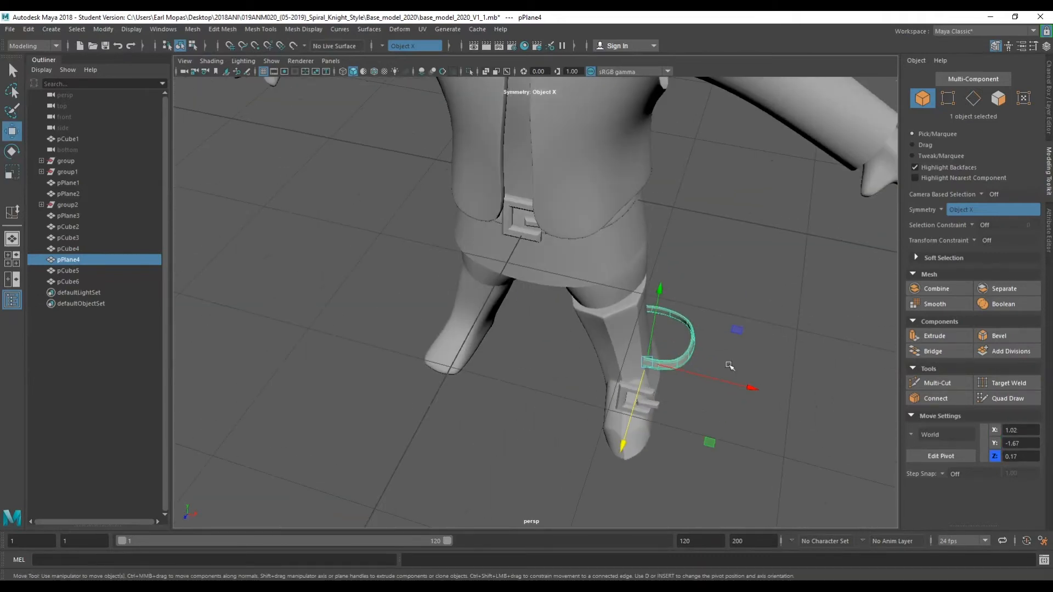
{"action": "key", "text": "e"}
{"action": "left_click_drag", "start_coordinate": [730, 347], "coordinate": [562, 357]}
{"action": "key", "text": "w"}
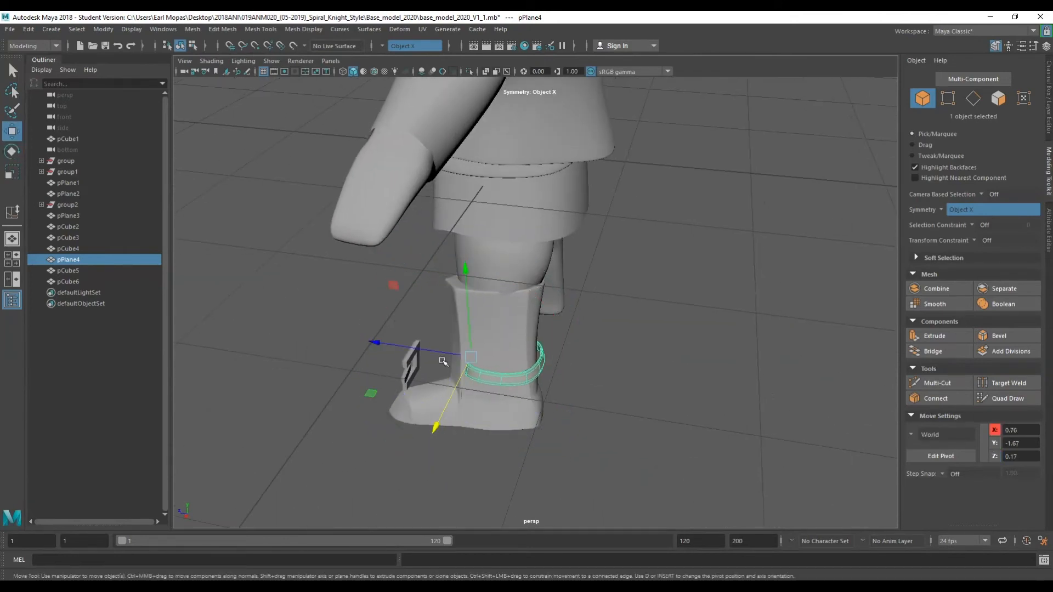
{"action": "left_click_drag", "start_coordinate": [443, 362], "coordinate": [438, 360]}
{"action": "key", "text": "r"}
{"action": "left_click", "coordinate": [438, 360]}
{"action": "key", "text": "w"}
{"action": "left_click_drag", "start_coordinate": [456, 367], "coordinate": [557, 360]}
{"action": "key", "text": "e"}
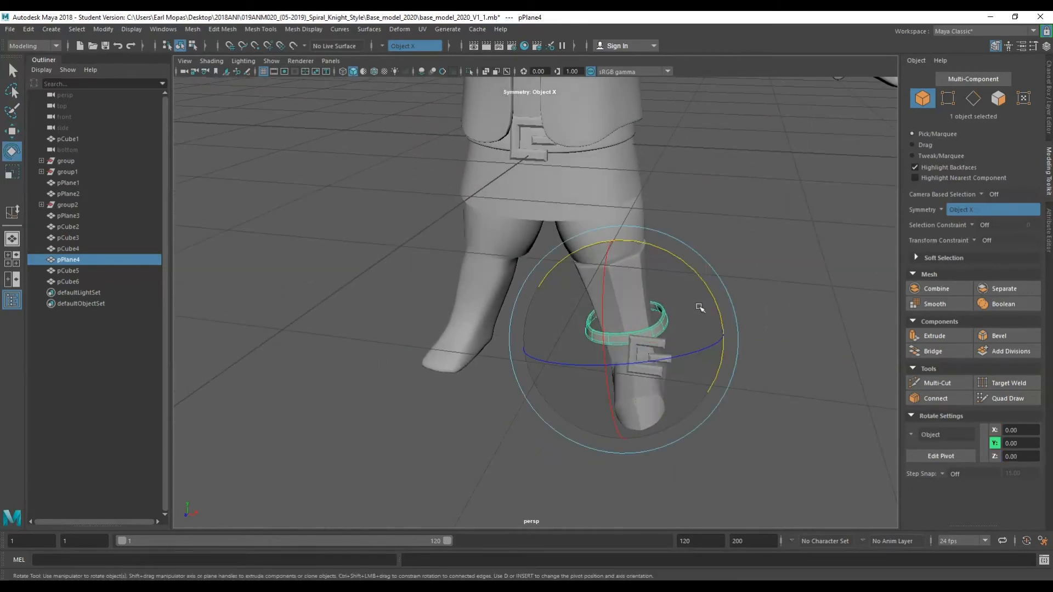
{"action": "key", "text": "r"}
{"action": "left_click_drag", "start_coordinate": [725, 327], "coordinate": [502, 315]}
Refine the ankle strap's position and rotation so it hugs the boot.
{"action": "key", "text": "w"}
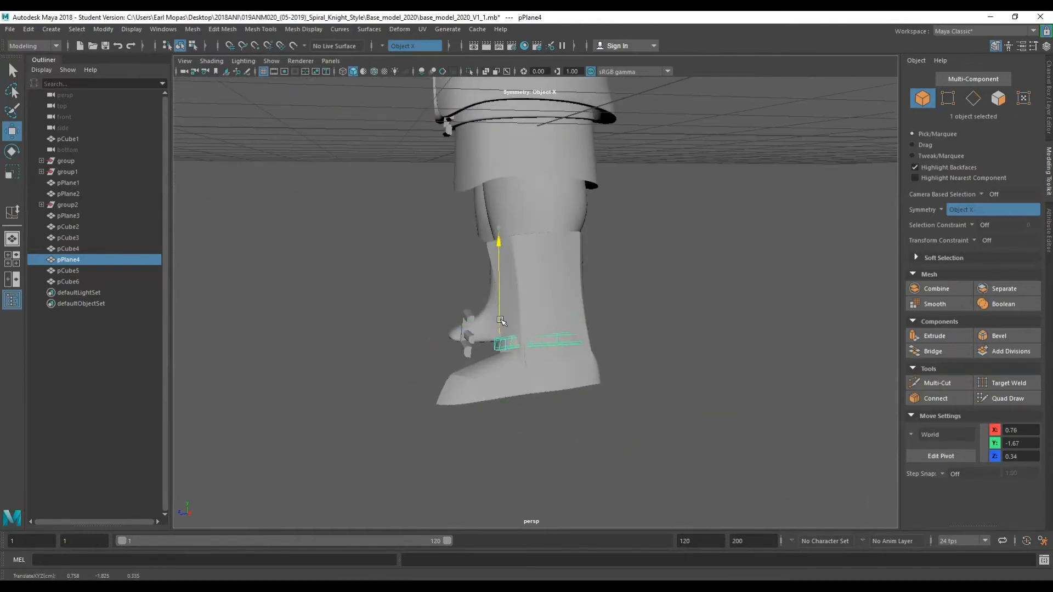
{"action": "key", "text": "e"}
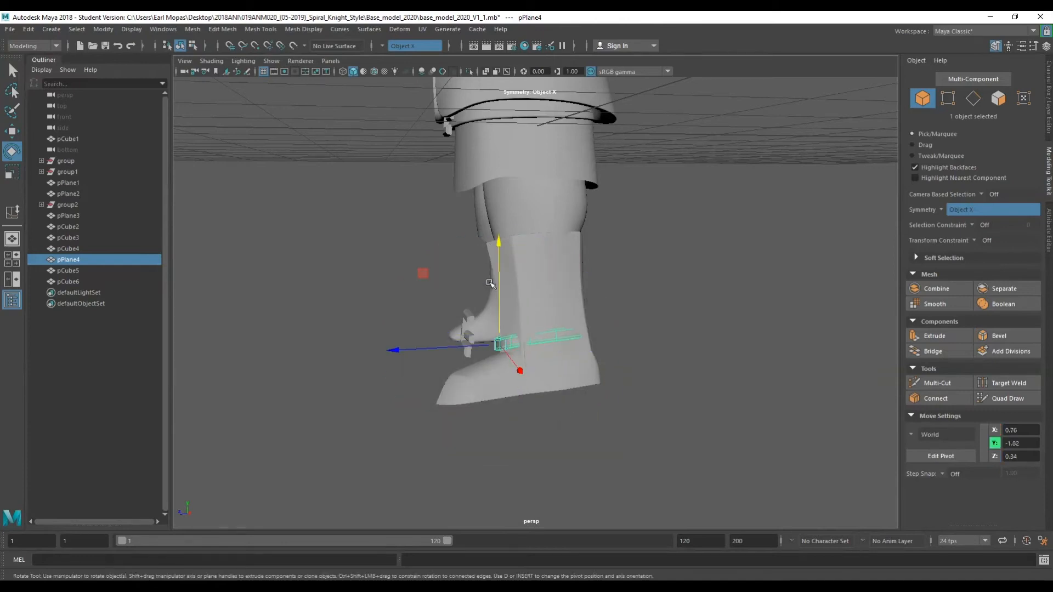
{"action": "key", "text": "r"}
{"action": "left_click_drag", "start_coordinate": [525, 344], "coordinate": [553, 376]}
{"action": "key", "text": "ctrl+z"}
{"action": "key", "text": "w"}
{"action": "left_click_drag", "start_coordinate": [465, 384], "coordinate": [644, 350]}
{"action": "key", "text": "e"}
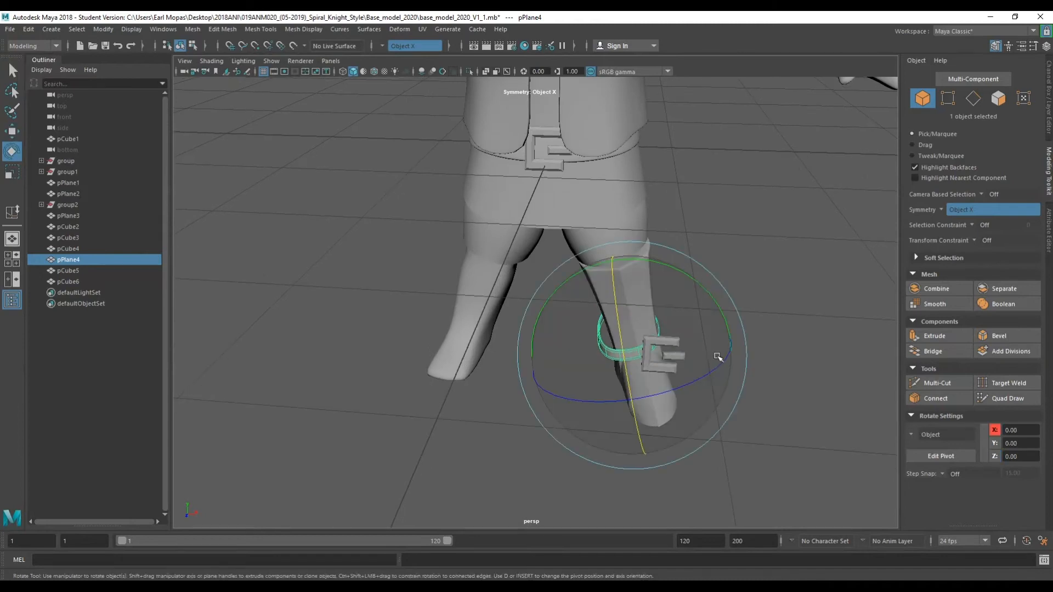
{"action": "key", "text": "r"}
{"action": "key", "text": "w"}
{"action": "left_click_drag", "start_coordinate": [708, 359], "coordinate": [728, 315]}
{"action": "key", "text": "e"}
{"action": "key", "text": "w"}
{"action": "left_click_drag", "start_coordinate": [636, 281], "coordinate": [540, 321]}
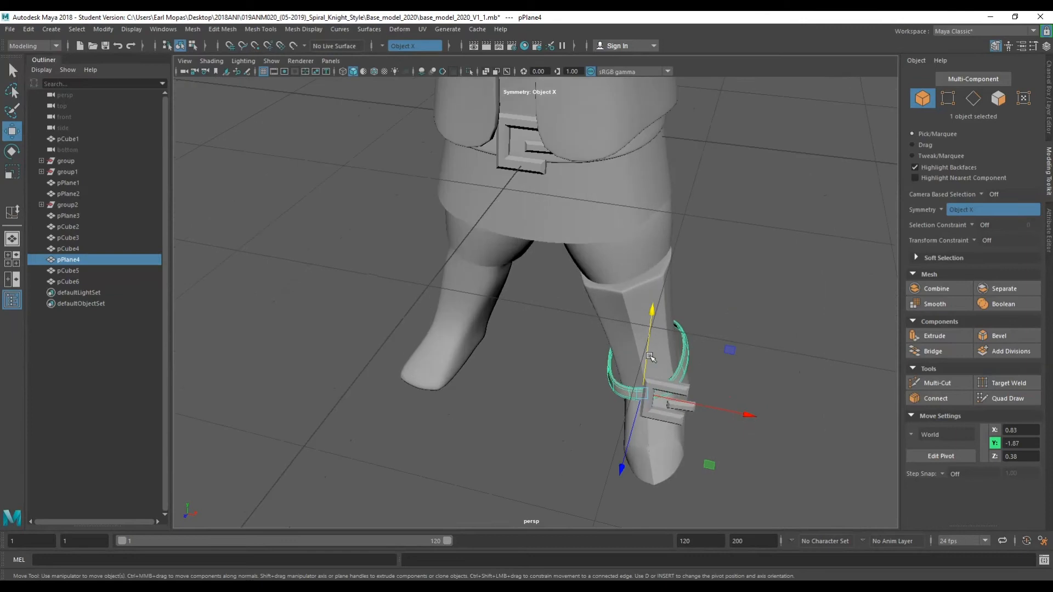
{"action": "middle_click_drag", "start_coordinate": [540, 321], "coordinate": [471, 264], "text": "alt"}
{"action": "right_click_drag", "start_coordinate": [472, 263], "coordinate": [549, 221], "text": "alt"}
{"action": "mouse_move", "coordinate": [573, 266]}
{"action": "left_mouse_down", "text": "alt"}
{"action": "mouse_move", "coordinate": [468, 272]}
{"action": "mouse_move", "coordinate": [515, 179]}
{"action": "mouse_move", "coordinate": [576, 249]}
{"action": "left_mouse_up", "text": "alt"}
Select both duplicated buckle pieces at the ankle and delete them.
{"action": "left_click", "coordinate": [615, 195]}
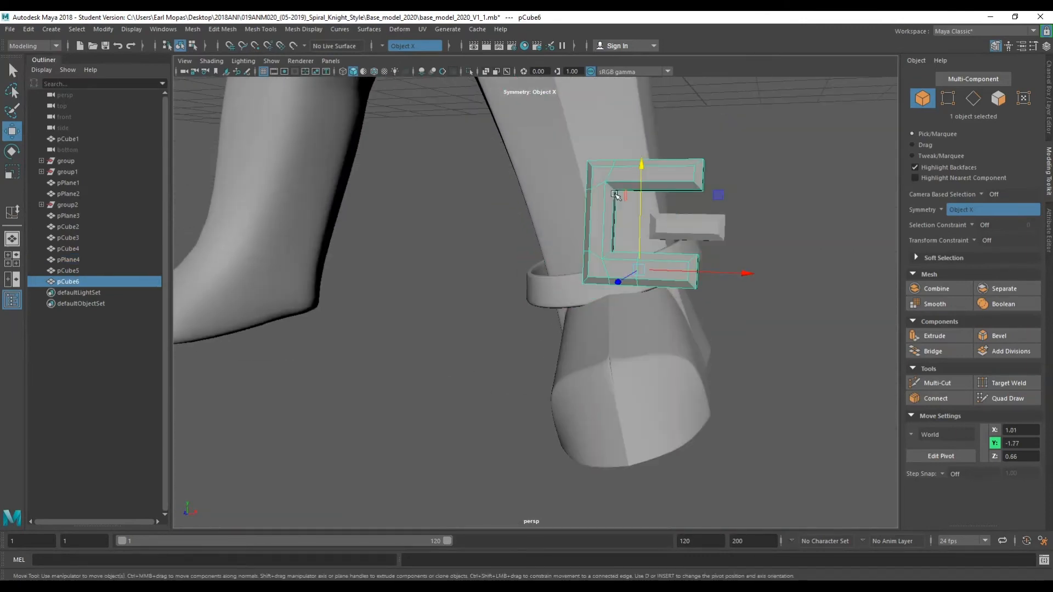
{"action": "left_click", "coordinate": [704, 232], "text": "shift"}
{"action": "key", "text": "Delete"}
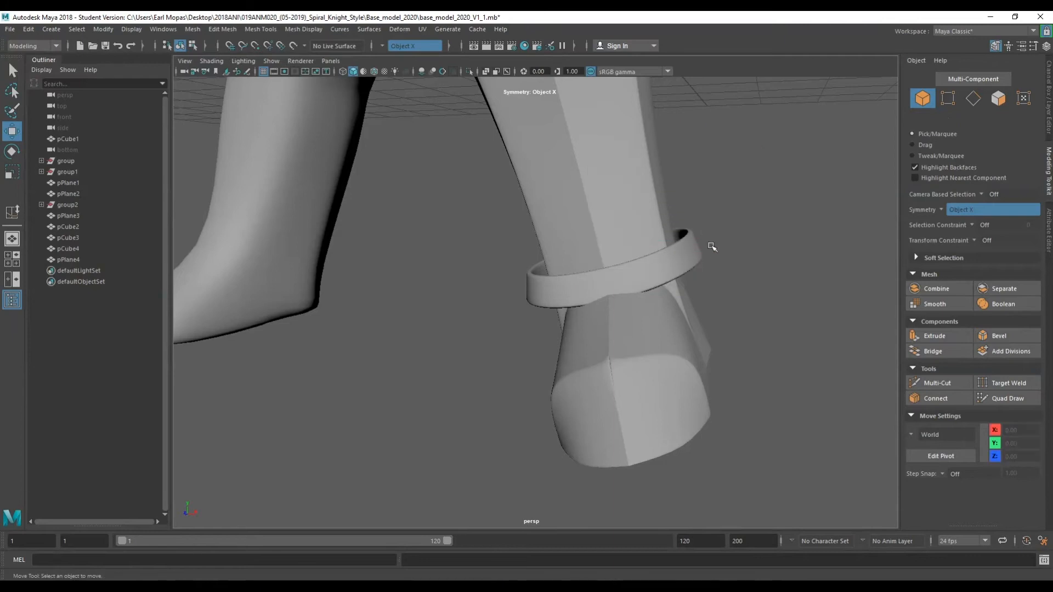
Select the ankle strap's face loops in face mode and try rotating and scaling them.
{"action": "scroll", "coordinate": [708, 250], "scroll_direction": "down", "scroll_amount": 5}
{"action": "left_click_drag", "start_coordinate": [705, 252], "coordinate": [729, 245], "text": "alt"}
{"action": "scroll", "coordinate": [678, 277], "scroll_direction": "down", "scroll_amount": 5}
{"action": "scroll", "coordinate": [653, 263], "scroll_direction": "up", "scroll_amount": 10}
{"action": "left_click_drag", "start_coordinate": [632, 340], "coordinate": [652, 318], "text": "alt"}
{"action": "left_click", "coordinate": [699, 307]}
{"action": "right_click_drag", "start_coordinate": [652, 290], "coordinate": [658, 326]}
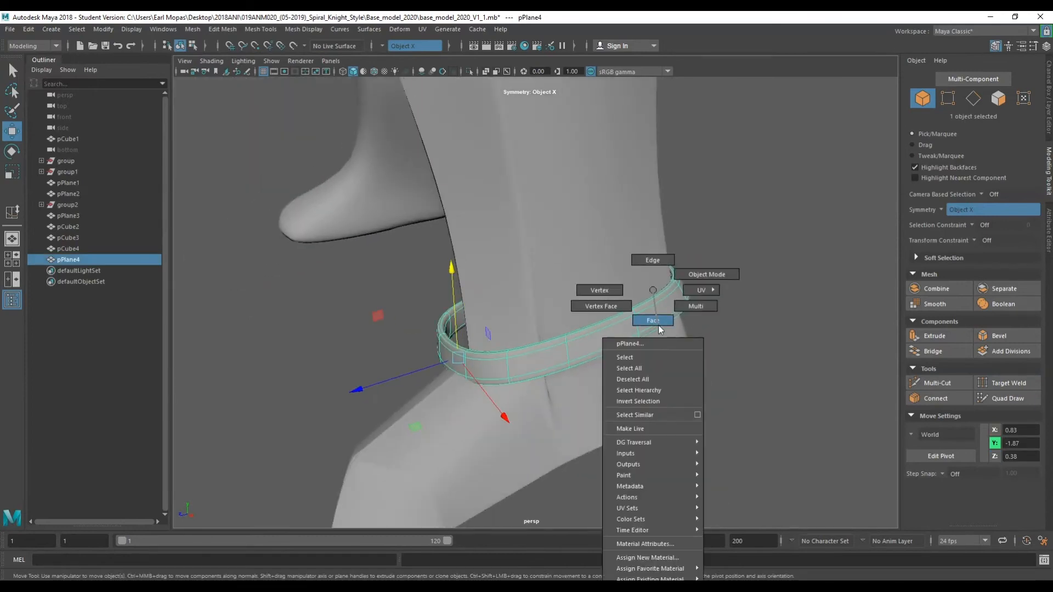
{"action": "left_click", "coordinate": [604, 341]}
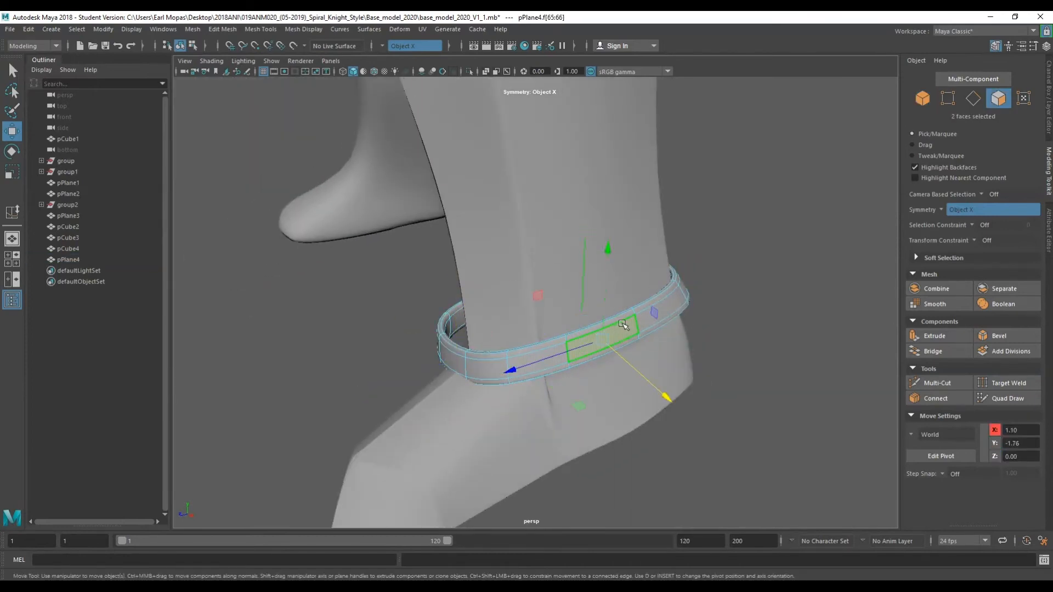
{"action": "key", "text": "q"}
{"action": "double_click", "coordinate": [620, 330]}
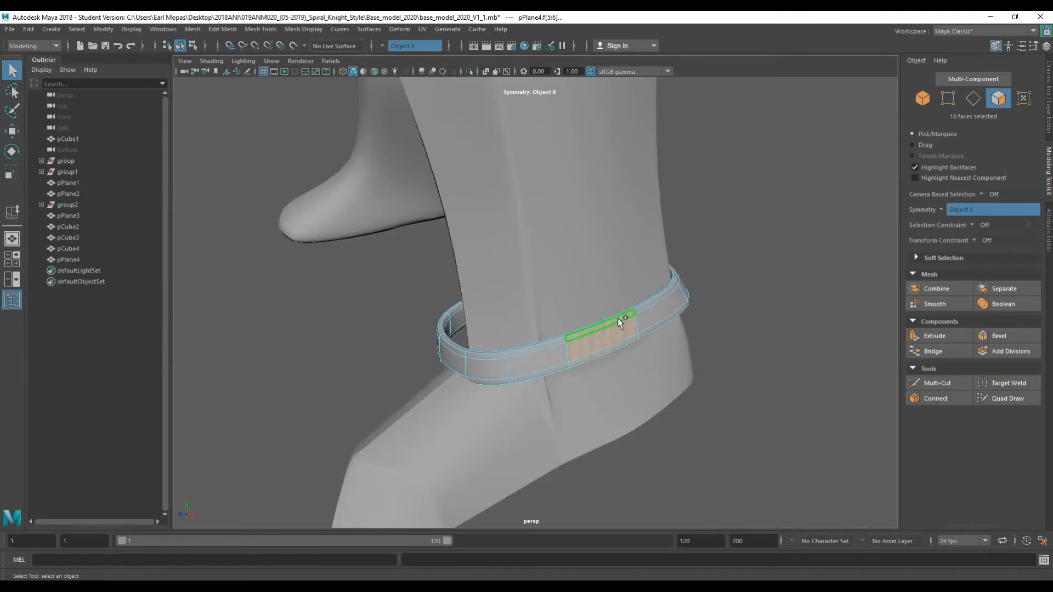
{"action": "double_click", "coordinate": [550, 350], "text": "shift"}
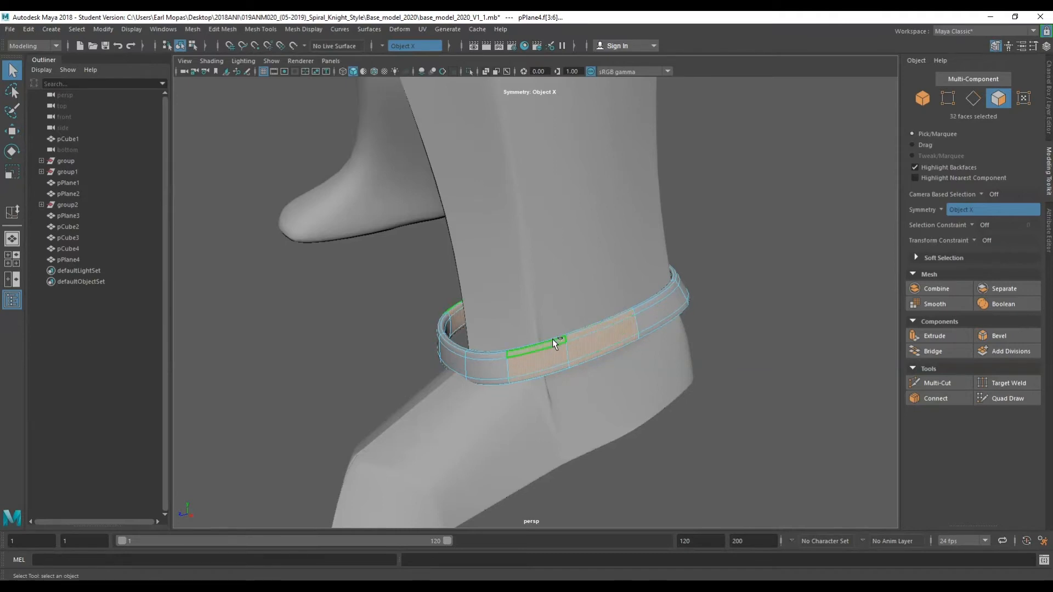
{"action": "left_click", "coordinate": [662, 306], "text": "shift"}
{"action": "double_click", "coordinate": [657, 299], "text": "shift"}
{"action": "left_click_drag", "start_coordinate": [657, 299], "coordinate": [734, 315], "text": "alt"}
{"action": "key", "text": "w"}
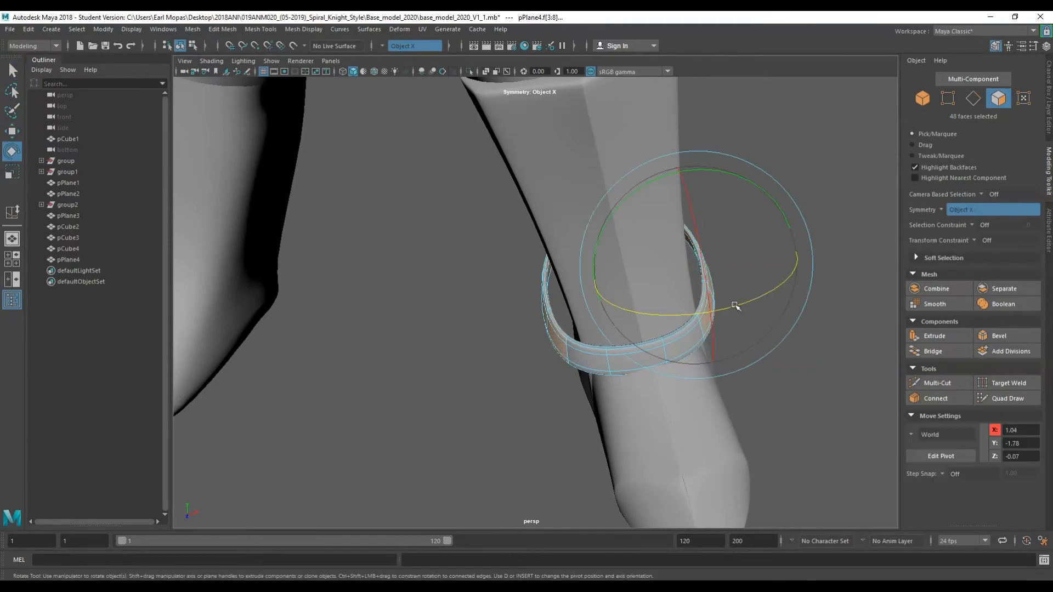
{"action": "left_click_drag", "start_coordinate": [741, 275], "coordinate": [601, 291]}
{"action": "key", "text": "r"}
{"action": "left_click_drag", "start_coordinate": [508, 366], "coordinate": [505, 445]}
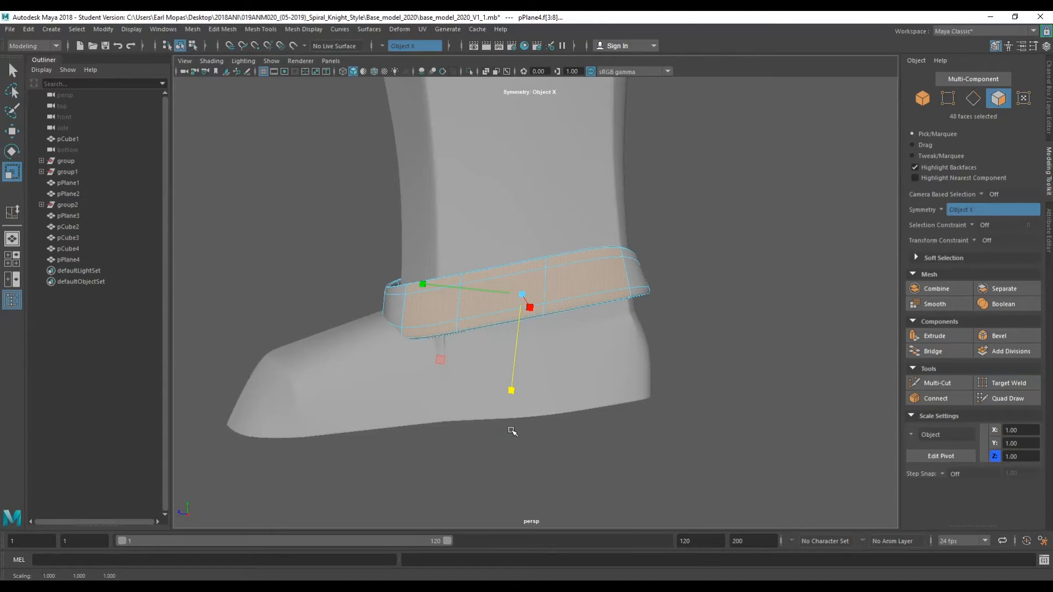
{"action": "key", "text": "ctrl+z"}
Scale the ankle strap into a thinner band, then rotate and move it snugly around the boot.
{"action": "right_click_drag", "start_coordinate": [758, 241], "coordinate": [795, 225]}
{"action": "key", "text": "w"}
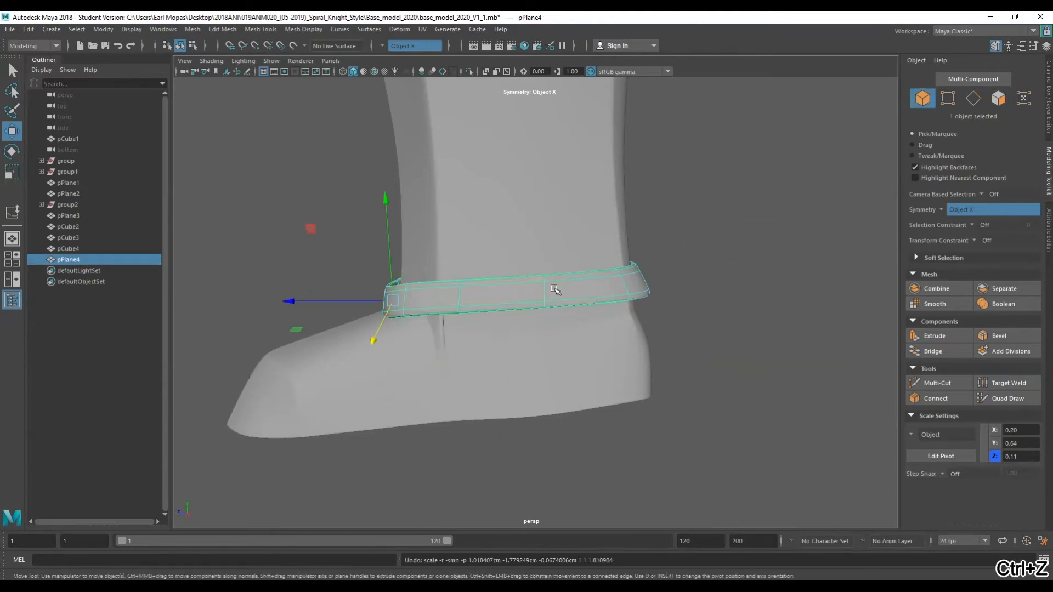
{"action": "key", "text": "r"}
{"action": "left_click_drag", "start_coordinate": [387, 374], "coordinate": [377, 471]}
{"action": "key", "text": "e"}
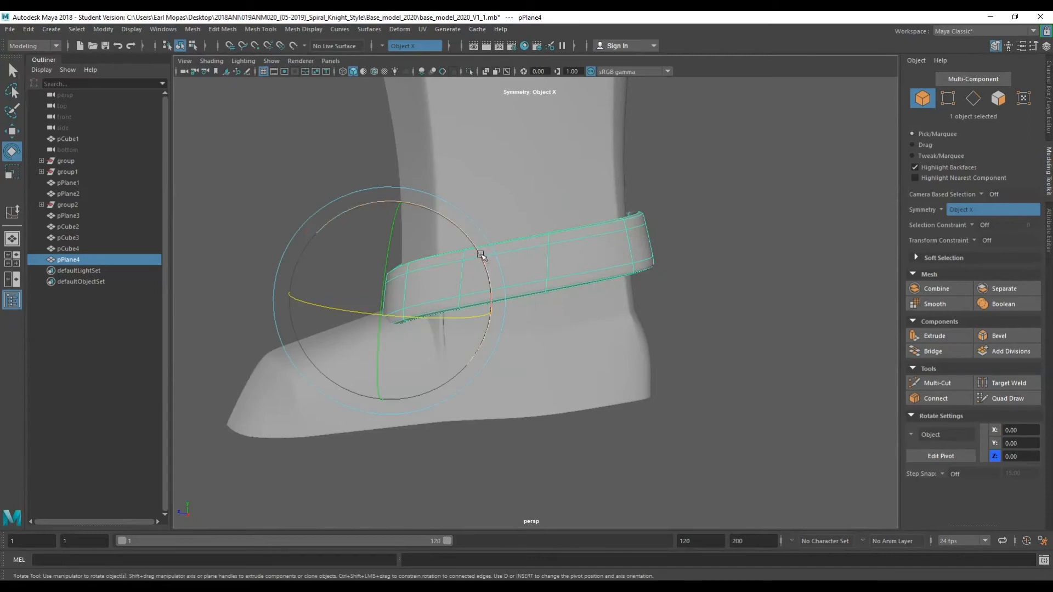
{"action": "left_click_drag", "start_coordinate": [480, 256], "coordinate": [488, 270]}
{"action": "key", "text": "w"}
{"action": "left_click_drag", "start_coordinate": [389, 269], "coordinate": [545, 296]}
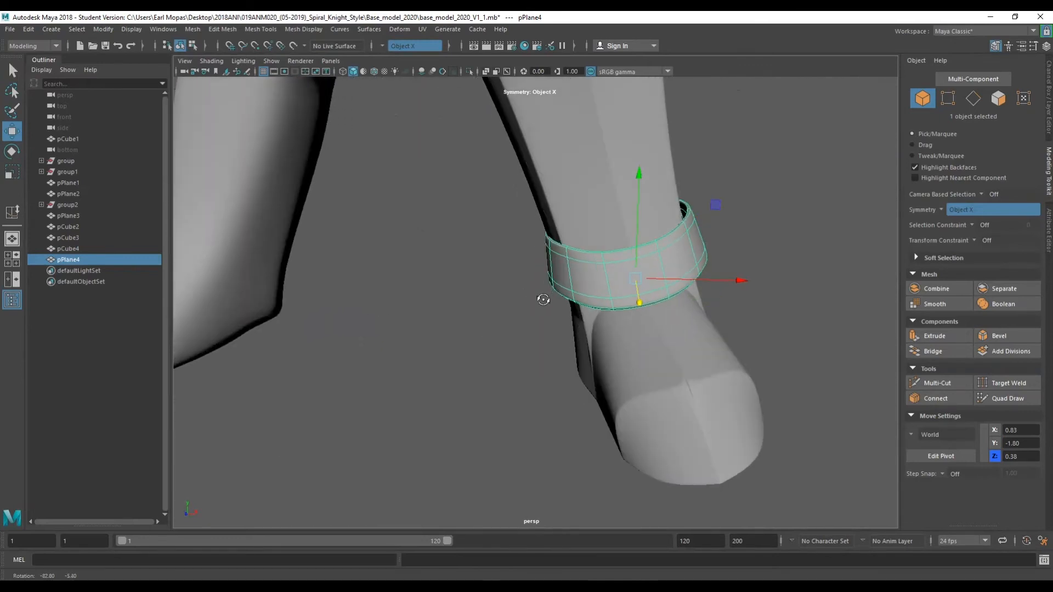
{"action": "key", "text": "e"}
{"action": "key", "text": "w"}
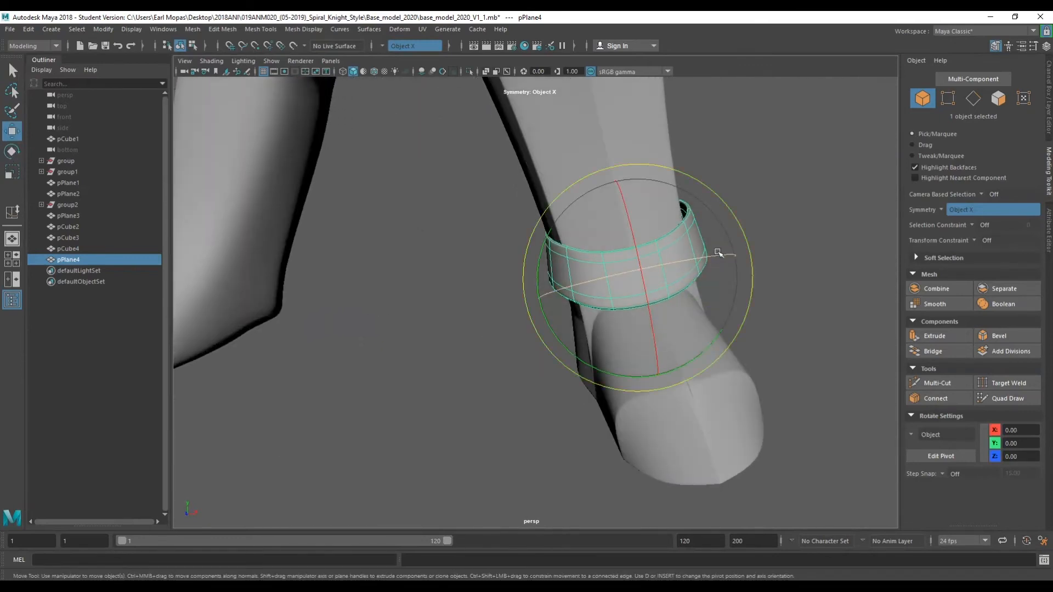
{"action": "key", "text": "e"}
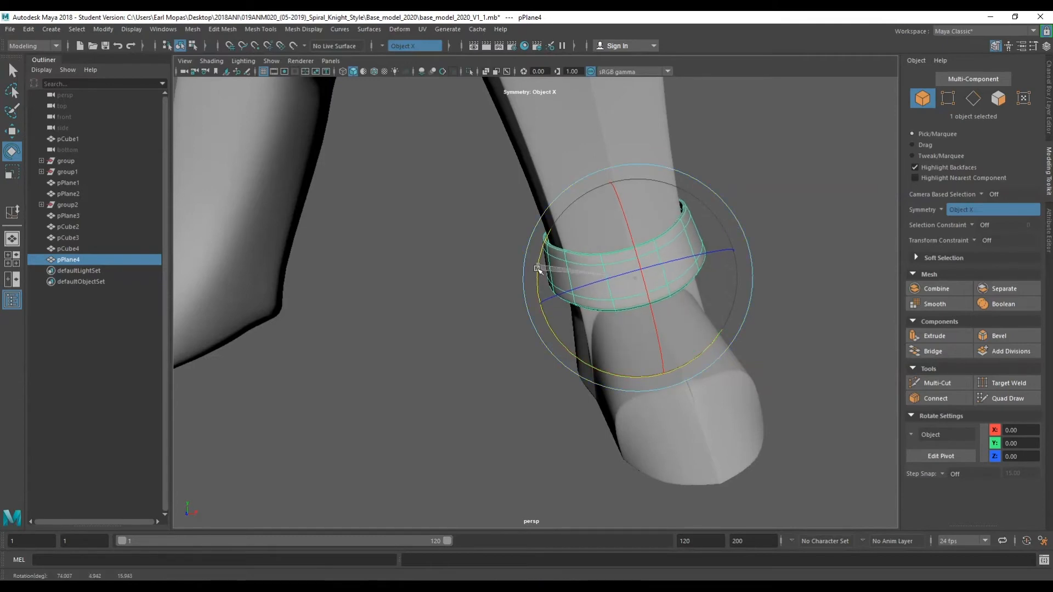
{"action": "key", "text": "q"}
Select the boot together with its ankle strap and move both sideways to sit on the foot.
{"action": "scroll", "coordinate": [730, 202], "scroll_direction": "down", "scroll_amount": 5}
{"action": "left_click_drag", "start_coordinate": [653, 294], "coordinate": [461, 316], "text": "alt"}
{"action": "scroll", "coordinate": [655, 289], "scroll_direction": "down", "scroll_amount": 5}
{"action": "scroll", "coordinate": [541, 279], "scroll_direction": "up", "scroll_amount": 5}
{"action": "left_click", "coordinate": [530, 258]}
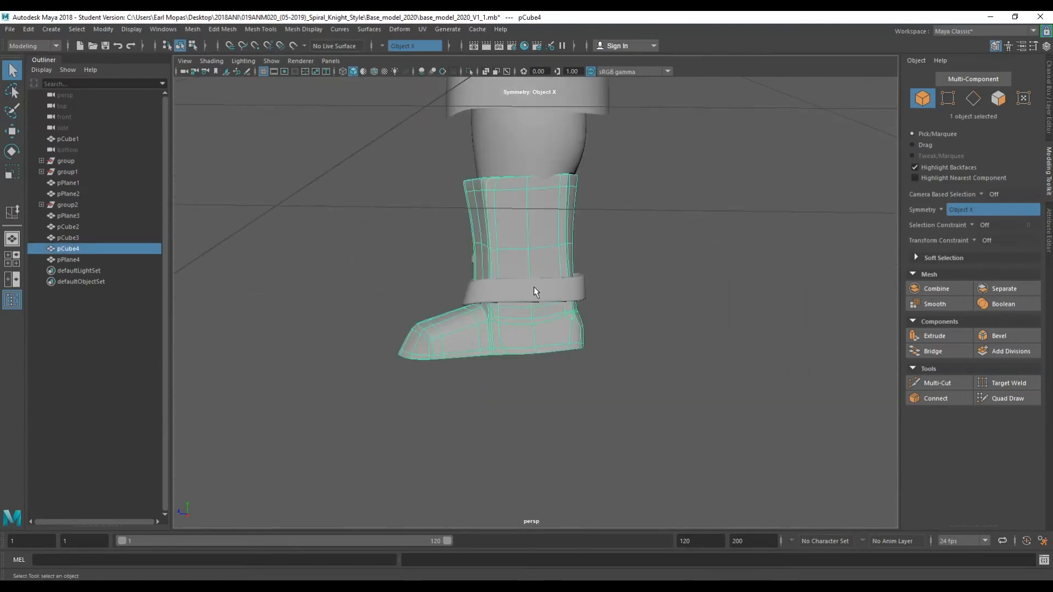
{"action": "left_click", "coordinate": [534, 287], "text": "shift"}
{"action": "key", "text": "w"}
{"action": "left_click_drag", "start_coordinate": [438, 294], "coordinate": [686, 300]}
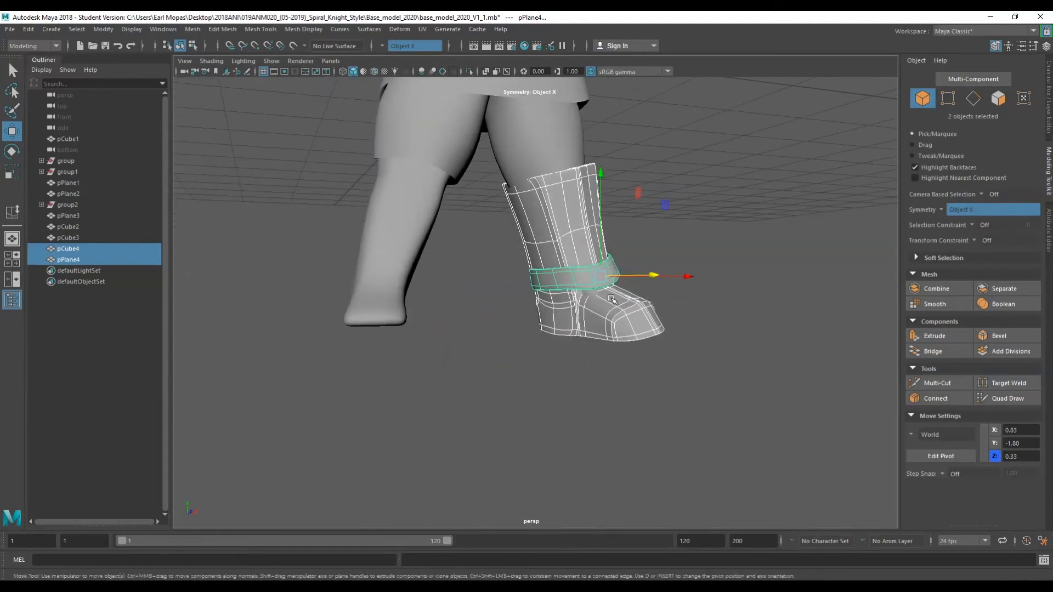
{"action": "scroll", "coordinate": [686, 300], "scroll_direction": "up", "scroll_amount": 5}
{"action": "right_click_drag", "start_coordinate": [690, 284], "coordinate": [681, 317]}
{"action": "left_click", "coordinate": [680, 286]}
{"action": "left_click_drag", "start_coordinate": [681, 287], "coordinate": [562, 345], "text": "alt"}
{"action": "scroll", "coordinate": [562, 344], "scroll_direction": "down", "scroll_amount": 5}
{"action": "key", "text": "q"}
{"action": "right_click_drag", "start_coordinate": [704, 191], "coordinate": [718, 187]}
{"action": "scroll", "coordinate": [715, 191], "scroll_direction": "down", "scroll_amount": 2}
{"action": "mouse_move", "coordinate": [602, 248]}
{"action": "left_mouse_down", "text": "alt"}
{"action": "mouse_move", "coordinate": [594, 272]}
{"action": "mouse_move", "coordinate": [408, 274]}
{"action": "mouse_move", "coordinate": [298, 249]}
{"action": "mouse_move", "coordinate": [586, 285]}
{"action": "mouse_move", "coordinate": [612, 242]}
{"action": "left_mouse_up", "text": "alt"}
{"action": "scroll", "coordinate": [588, 290], "scroll_direction": "down", "scroll_amount": 5}
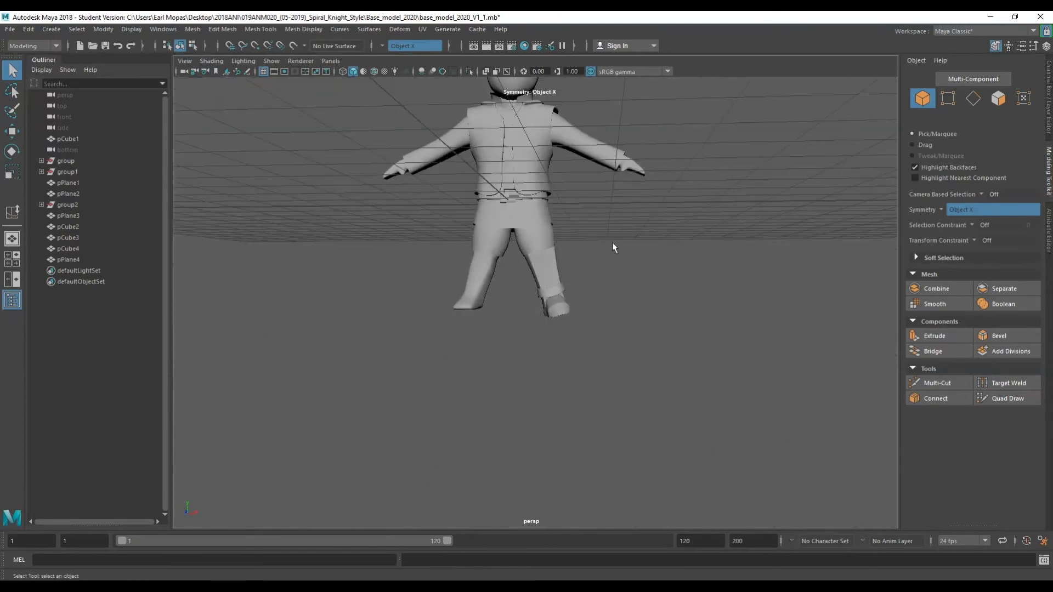
Duplicate the boot and move the copy over to the other leg.
{"action": "middle_click_drag", "start_coordinate": [612, 242], "coordinate": [622, 350], "text": "alt"}
{"action": "scroll", "coordinate": [614, 344], "scroll_direction": "up", "scroll_amount": 3}
{"action": "left_click_drag", "start_coordinate": [607, 340], "coordinate": [623, 356], "text": "alt"}
{"action": "scroll", "coordinate": [622, 353], "scroll_direction": "up", "scroll_amount": 4}
{"action": "middle_click_drag", "start_coordinate": [619, 353], "coordinate": [614, 286], "text": "alt"}
{"action": "left_click", "coordinate": [614, 285]}
{"action": "left_click_drag", "start_coordinate": [614, 285], "coordinate": [471, 327], "text": "alt"}
{"action": "key", "text": "ctrl+d"}
{"action": "key", "text": "w"}
{"action": "key", "text": "e"}
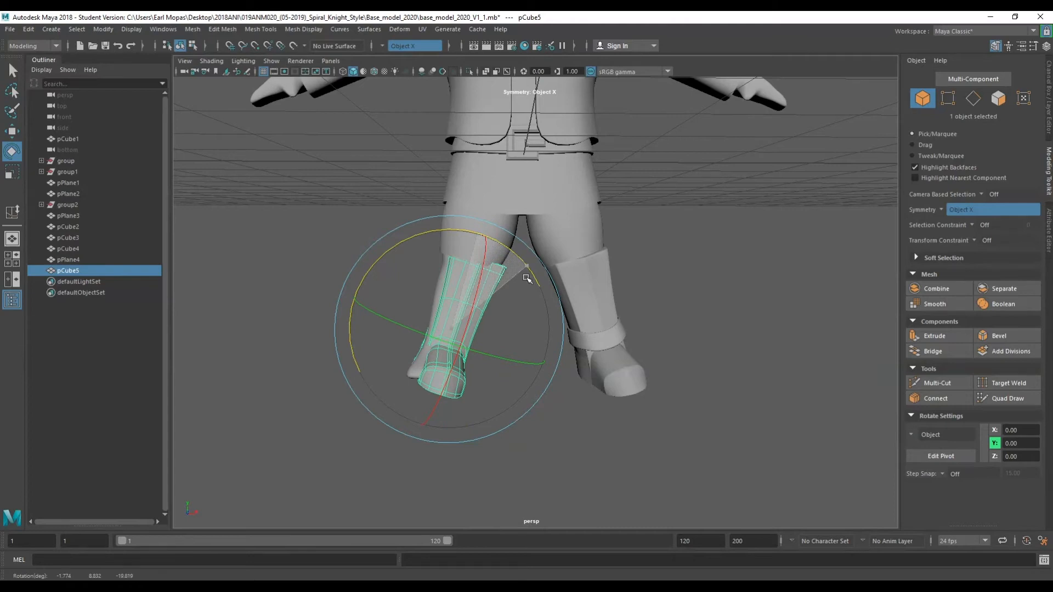
{"action": "key", "text": "w"}
{"action": "left_click_drag", "start_coordinate": [527, 329], "coordinate": [516, 406]}
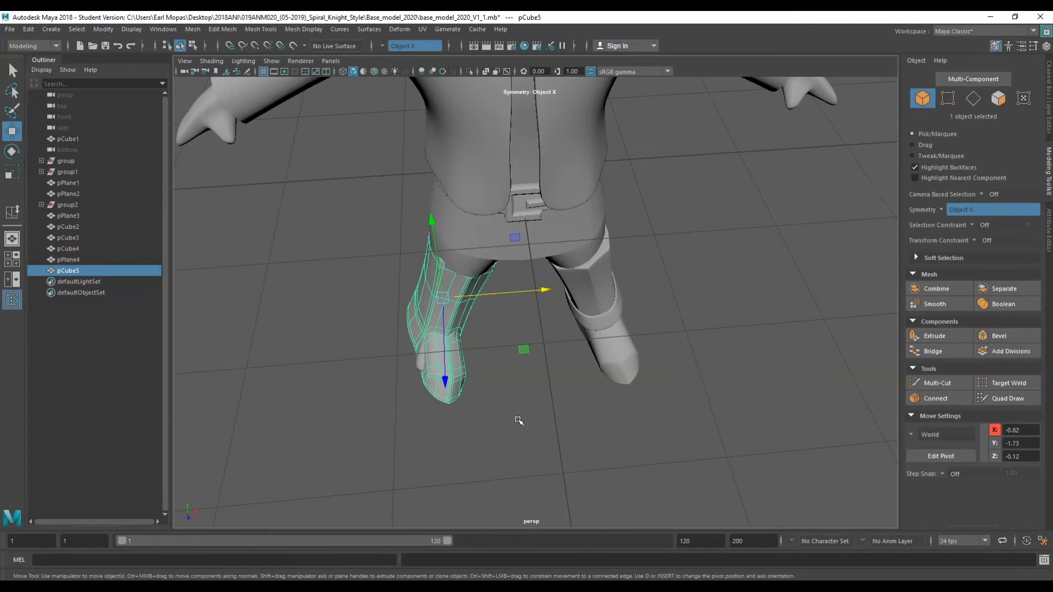
Rotate and reposition the duplicated boot so it fits around the other leg and foot.
{"action": "key", "text": "e"}
{"action": "left_click_drag", "start_coordinate": [503, 371], "coordinate": [474, 370]}
{"action": "key", "text": "w"}
{"action": "left_click_drag", "start_coordinate": [481, 294], "coordinate": [492, 291]}
{"action": "key", "text": "e"}
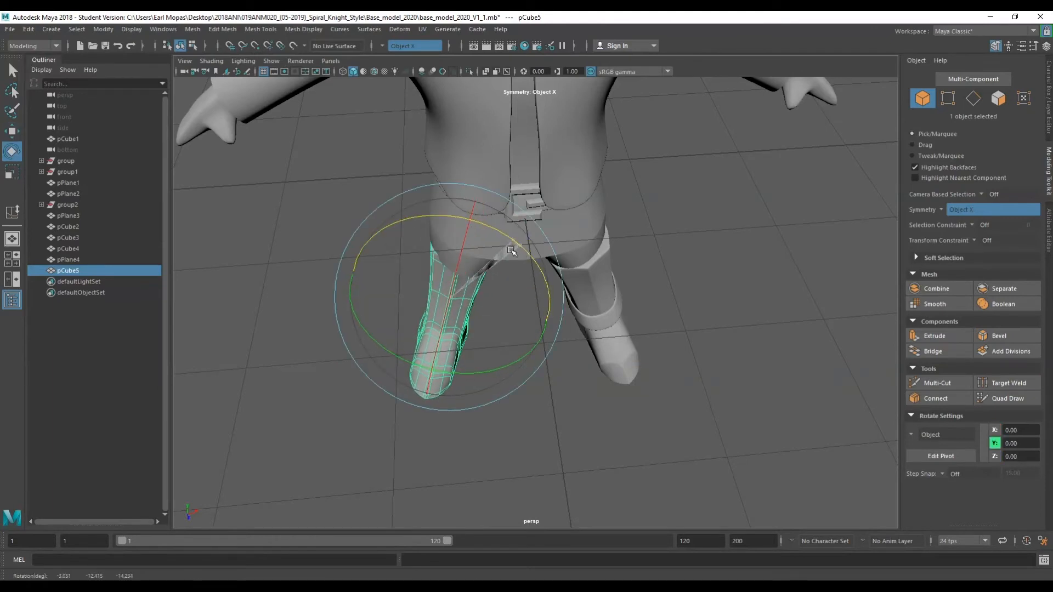
{"action": "left_click_drag", "start_coordinate": [466, 347], "coordinate": [597, 303], "text": "alt"}
{"action": "key", "text": "w"}
{"action": "key", "text": "ctrl+z"}
{"action": "key", "text": "e"}
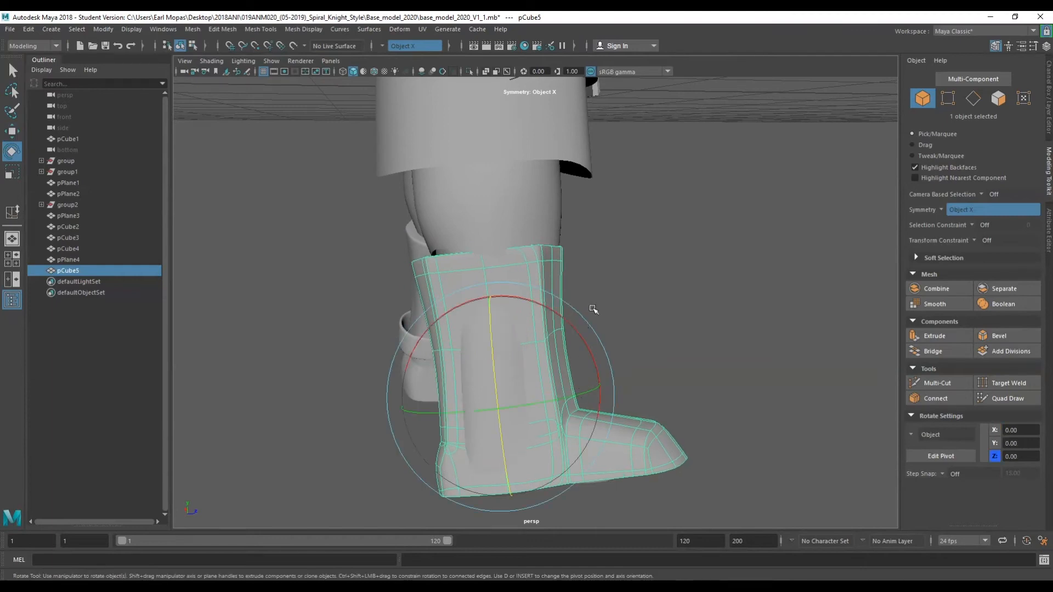
{"action": "left_click_drag", "start_coordinate": [566, 331], "coordinate": [439, 353]}
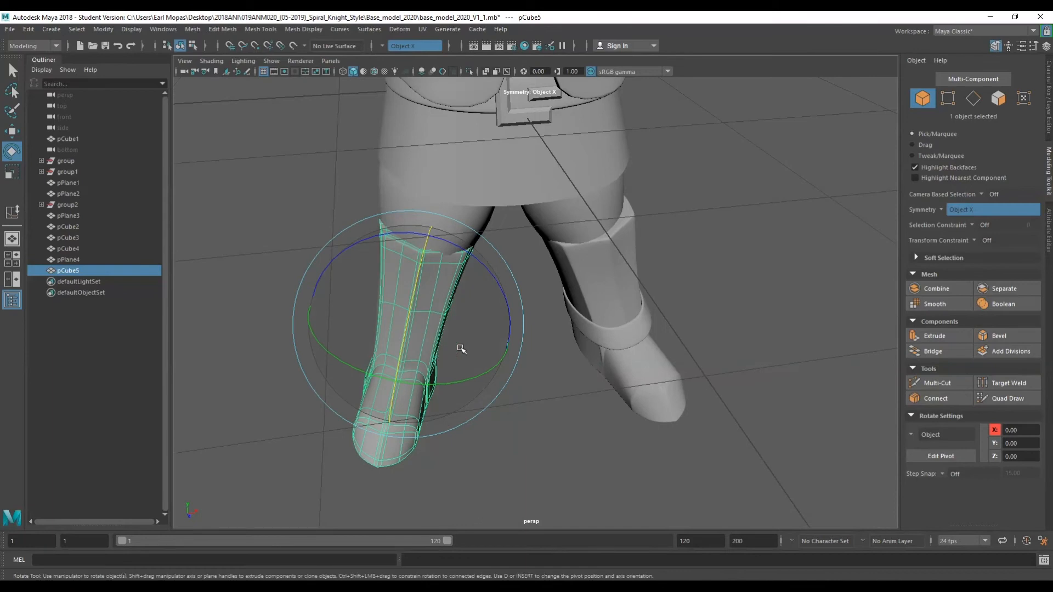
{"action": "key", "text": "w"}
{"action": "left_click_drag", "start_coordinate": [472, 318], "coordinate": [477, 273]}
{"action": "key", "text": "e"}
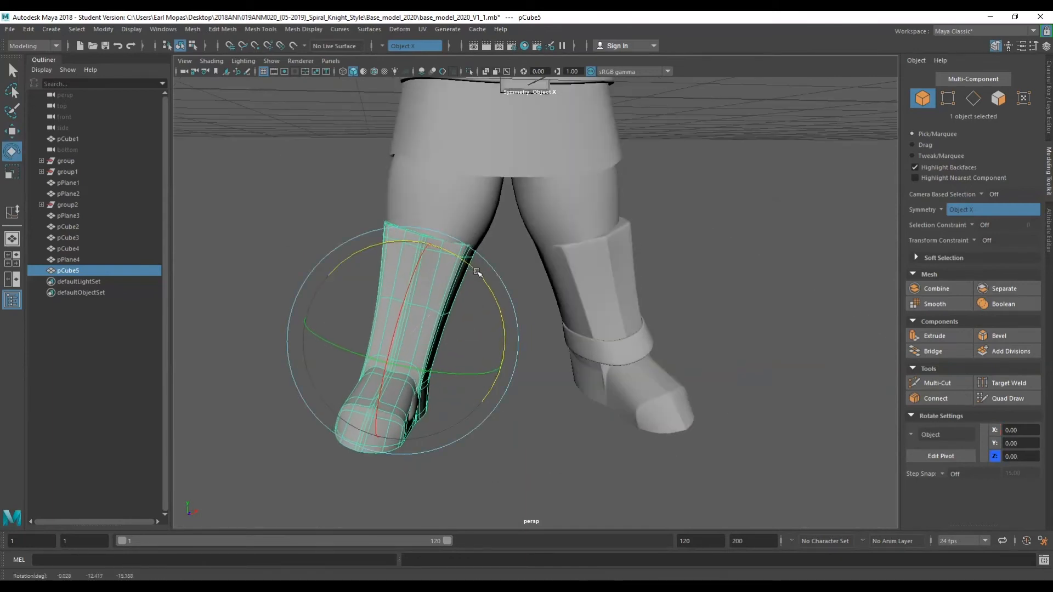
{"action": "left_click_drag", "start_coordinate": [477, 369], "coordinate": [486, 340]}
{"action": "scroll", "coordinate": [433, 386], "scroll_direction": "up", "scroll_amount": 5}
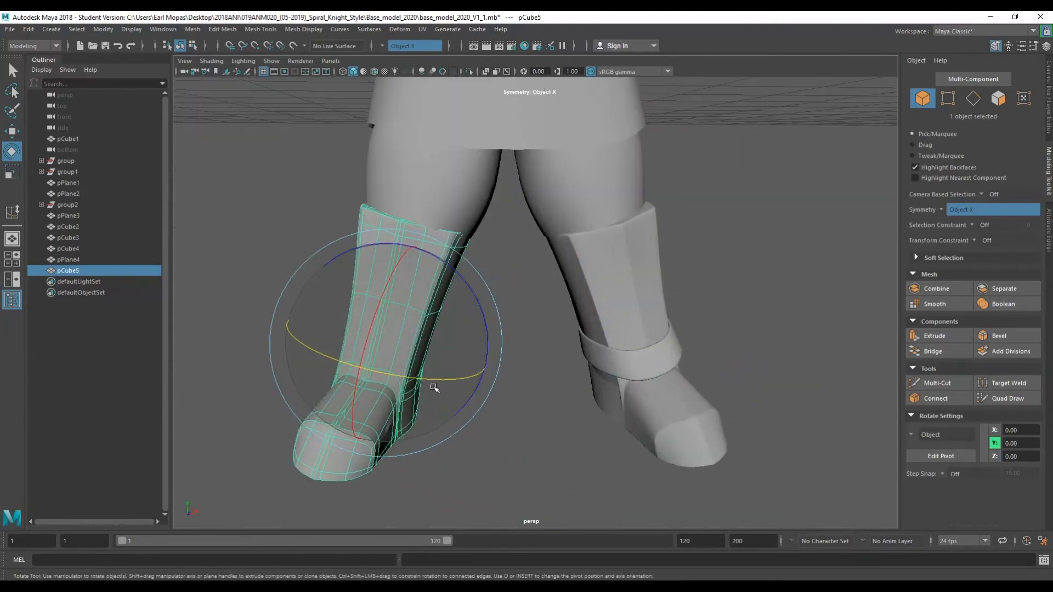
{"action": "middle_click_drag", "start_coordinate": [432, 383], "coordinate": [559, 313], "text": "alt"}
{"action": "key", "text": "q"}
Examine the leg's faces around the duplicated boot up close.
{"action": "left_click", "coordinate": [536, 403]}
{"action": "left_click_drag", "start_coordinate": [535, 404], "coordinate": [442, 386], "text": "alt"}
{"action": "left_click", "coordinate": [475, 373]}
{"action": "scroll", "coordinate": [474, 373], "scroll_direction": "up", "scroll_amount": 4}
{"action": "right_click_drag", "start_coordinate": [418, 445], "coordinate": [420, 323]}
{"action": "left_click", "coordinate": [422, 442]}
{"action": "left_click_drag", "start_coordinate": [475, 452], "coordinate": [482, 464], "text": "alt"}
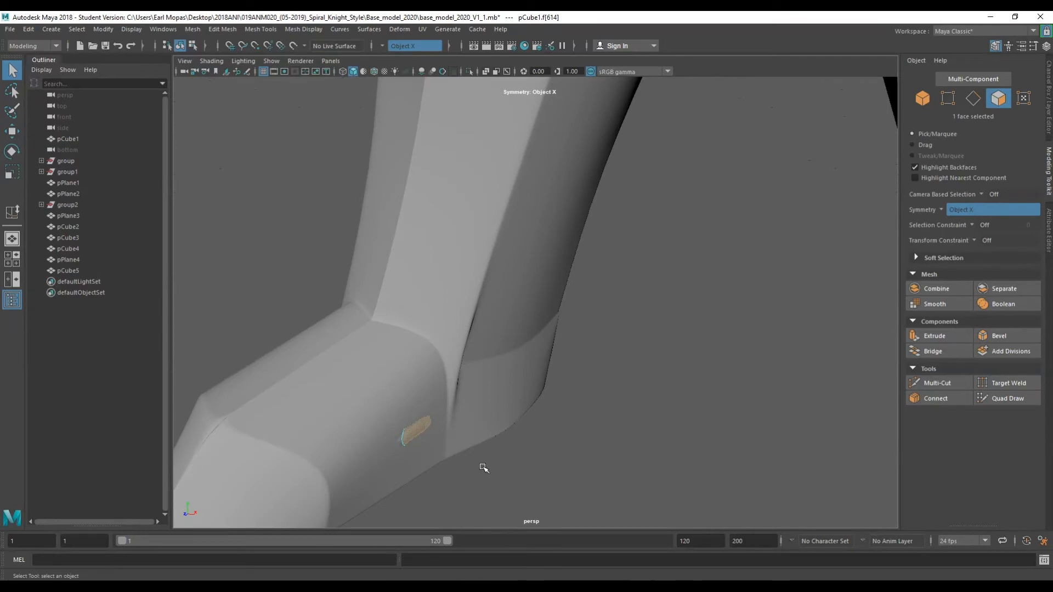
{"action": "key", "text": "w"}
{"action": "left_click_drag", "start_coordinate": [526, 396], "coordinate": [607, 380]}
{"action": "left_click", "coordinate": [381, 265]}
{"action": "left_click_drag", "start_coordinate": [381, 265], "coordinate": [456, 298], "text": "alt"}
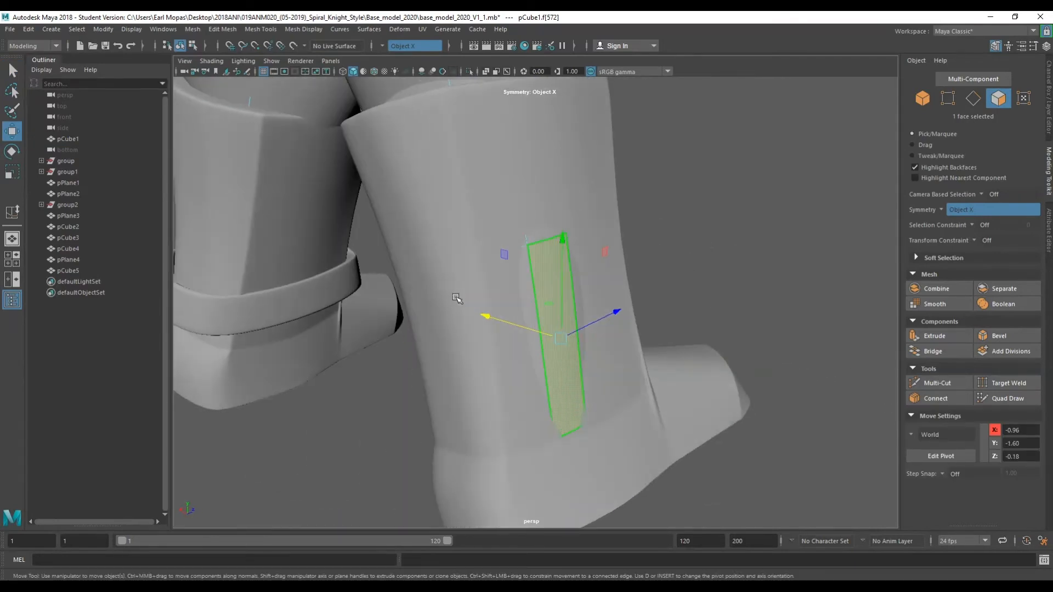
{"action": "left_click_drag", "start_coordinate": [540, 330], "coordinate": [301, 337]}
{"action": "right_click_drag", "start_coordinate": [311, 290], "coordinate": [365, 266]}
{"action": "left_click", "coordinate": [366, 266]}
{"action": "scroll", "coordinate": [484, 268], "scroll_direction": "down", "scroll_amount": 4}
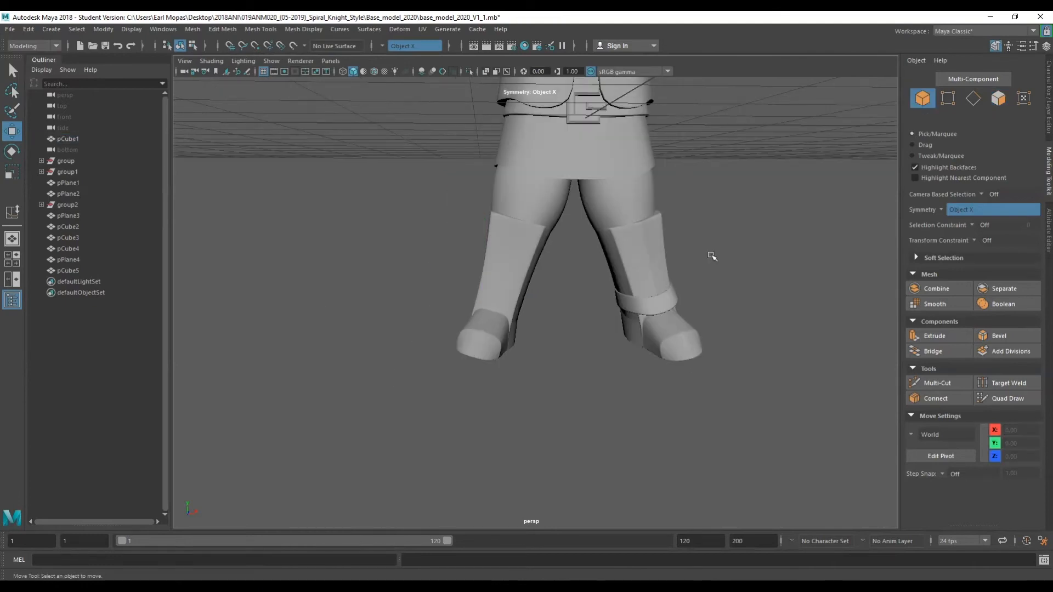
Duplicate the ankle strap, then rotate and move the copy onto the duplicated boot's ankle.
{"action": "scroll", "coordinate": [652, 285], "scroll_direction": "up", "scroll_amount": 3}
{"action": "left_click", "coordinate": [630, 317]}
{"action": "key", "text": "ctrl+d"}
{"action": "left_click_drag", "start_coordinate": [680, 323], "coordinate": [632, 328]}
{"action": "key", "text": "e"}
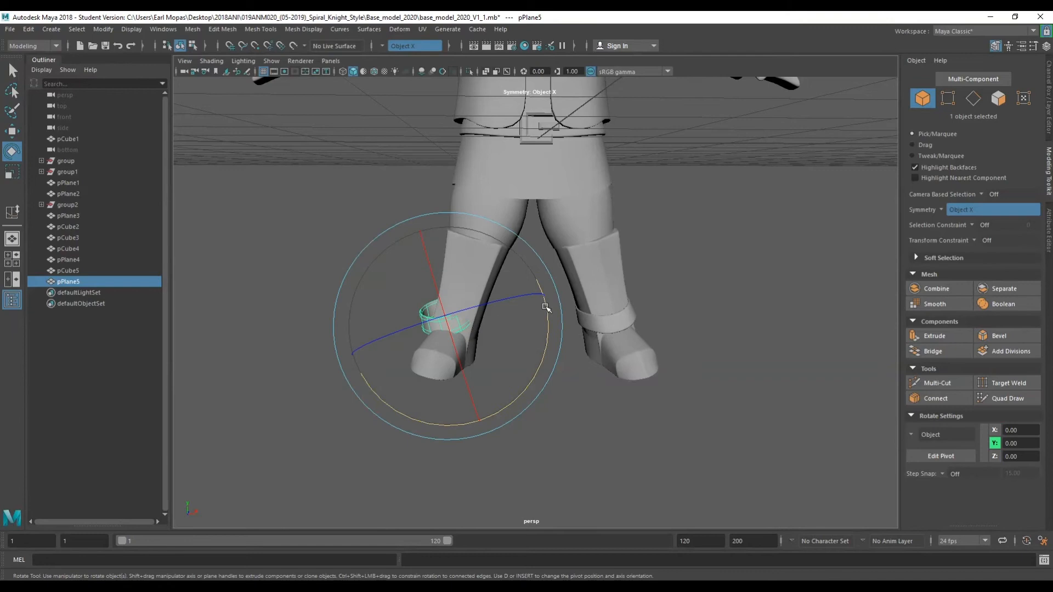
{"action": "left_click_drag", "start_coordinate": [531, 364], "coordinate": [623, 365], "text": "alt"}
{"action": "key", "text": "w"}
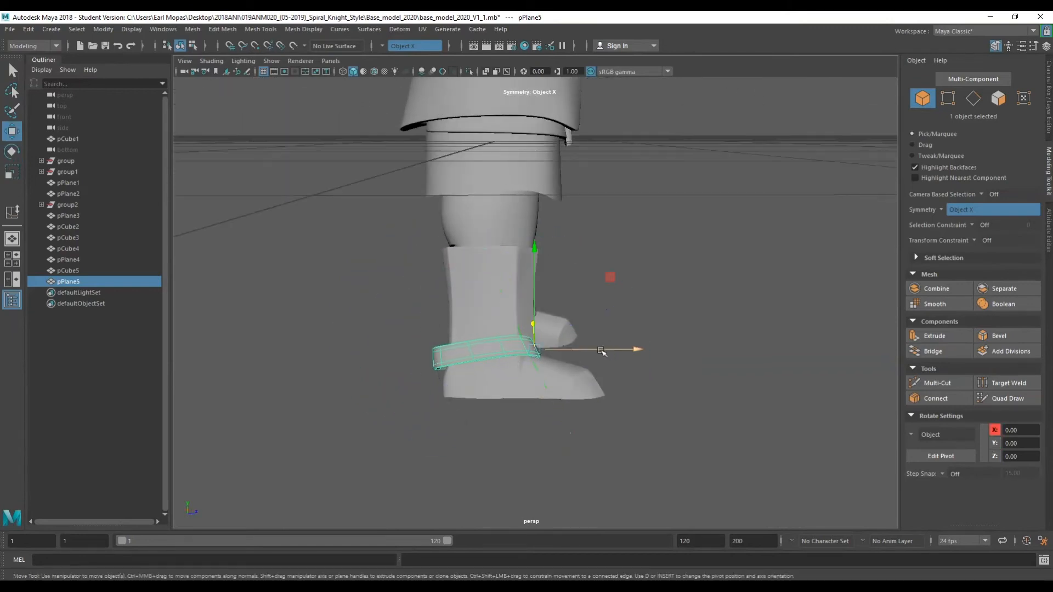
{"action": "left_click_drag", "start_coordinate": [582, 350], "coordinate": [492, 349], "text": "alt"}
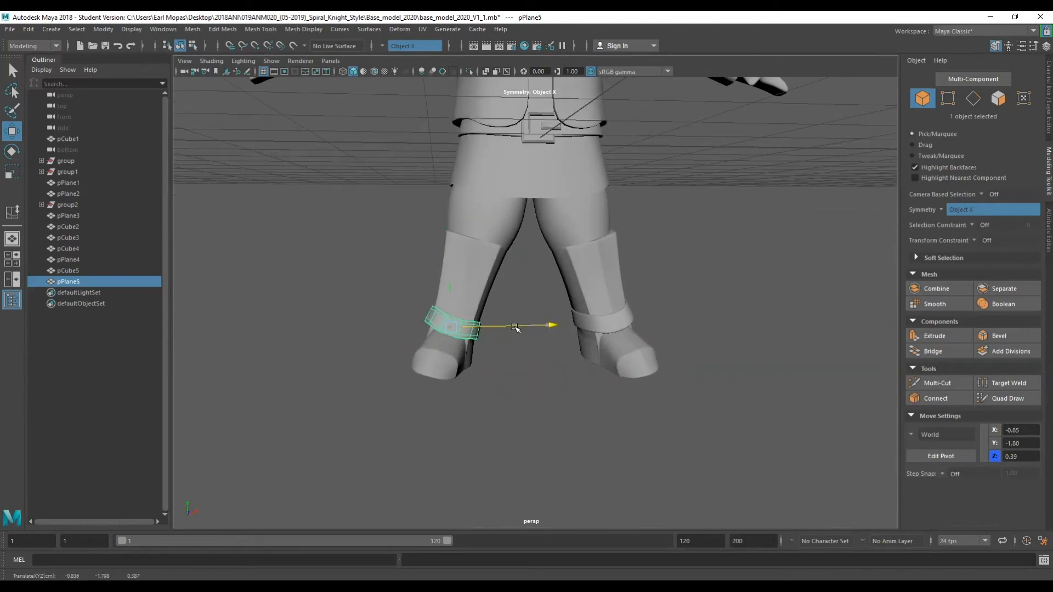
Review the whole character from the front.
{"action": "left_click", "coordinate": [526, 364]}
{"action": "scroll", "coordinate": [549, 360], "scroll_direction": "down", "scroll_amount": 4}
{"action": "left_click_drag", "start_coordinate": [609, 290], "coordinate": [575, 375], "text": "alt"}
{"action": "scroll", "coordinate": [570, 333], "scroll_direction": "down", "scroll_amount": 5}
{"action": "scroll", "coordinate": [569, 316], "scroll_direction": "up", "scroll_amount": 3}
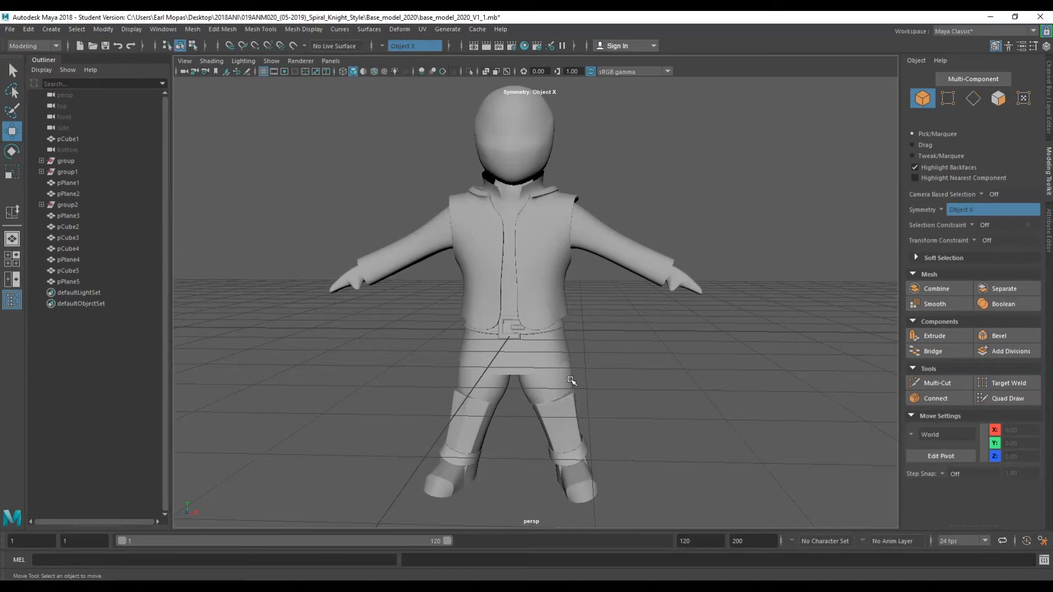
{"action": "scroll", "coordinate": [554, 358], "scroll_direction": "up", "scroll_amount": 2}
{"action": "scroll", "coordinate": [540, 343], "scroll_direction": "down", "scroll_amount": 2}
{"action": "scroll", "coordinate": [548, 350], "scroll_direction": "up", "scroll_amount": 3}
{"action": "scroll", "coordinate": [554, 357], "scroll_direction": "down", "scroll_amount": 1}
{"action": "scroll", "coordinate": [462, 204], "scroll_direction": "up", "scroll_amount": 1}
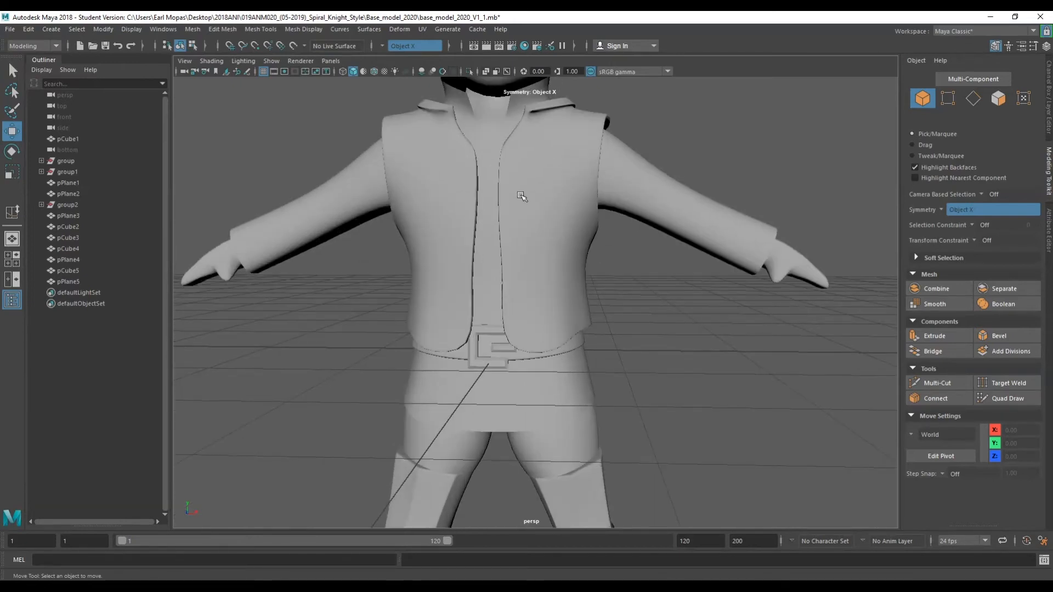
{"action": "scroll", "coordinate": [597, 313], "scroll_direction": "down", "scroll_amount": 2}
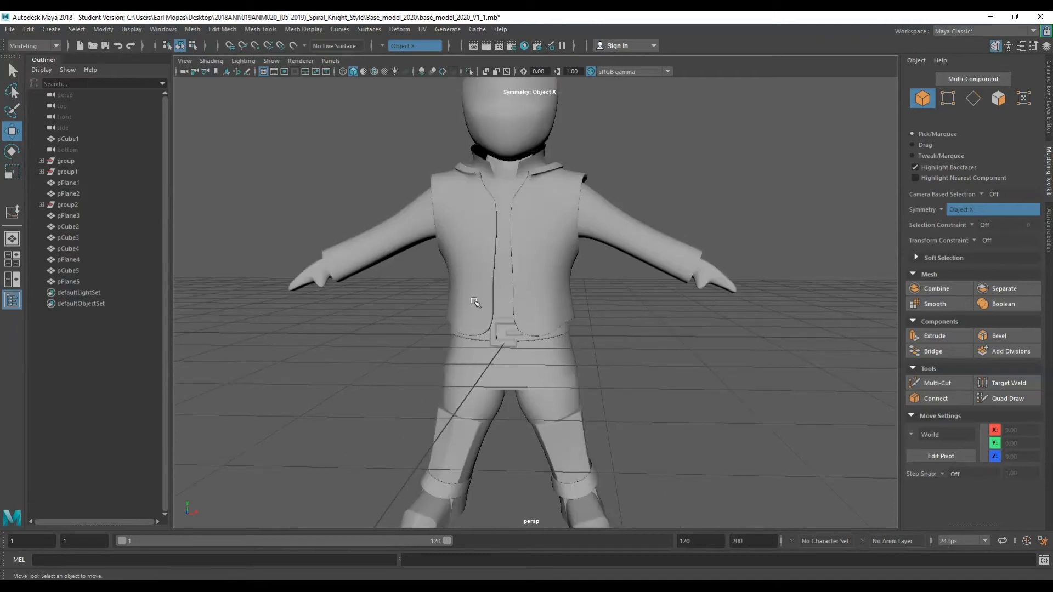
{"action": "scroll", "coordinate": [475, 303], "scroll_direction": "up", "scroll_amount": 1}
{"action": "scroll", "coordinate": [521, 318], "scroll_direction": "down", "scroll_amount": 2}
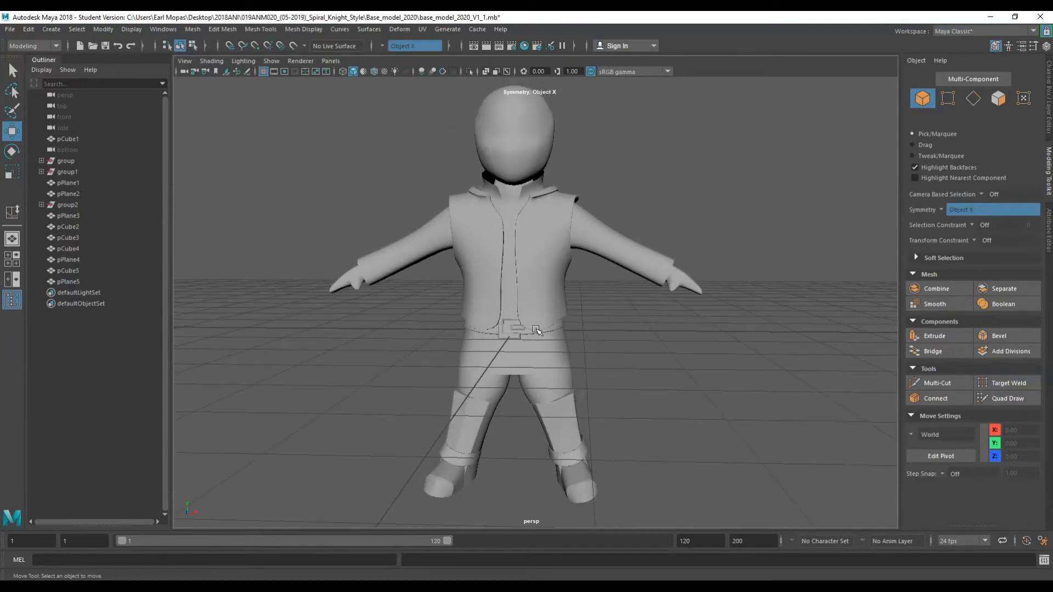
Create a polygon cube.
{"action": "left_click", "coordinate": [535, 329]}
{"action": "scroll", "coordinate": [693, 306], "scroll_direction": "up", "scroll_amount": 2}
{"action": "left_click", "coordinate": [693, 305]}
{"action": "key", "text": "space"}
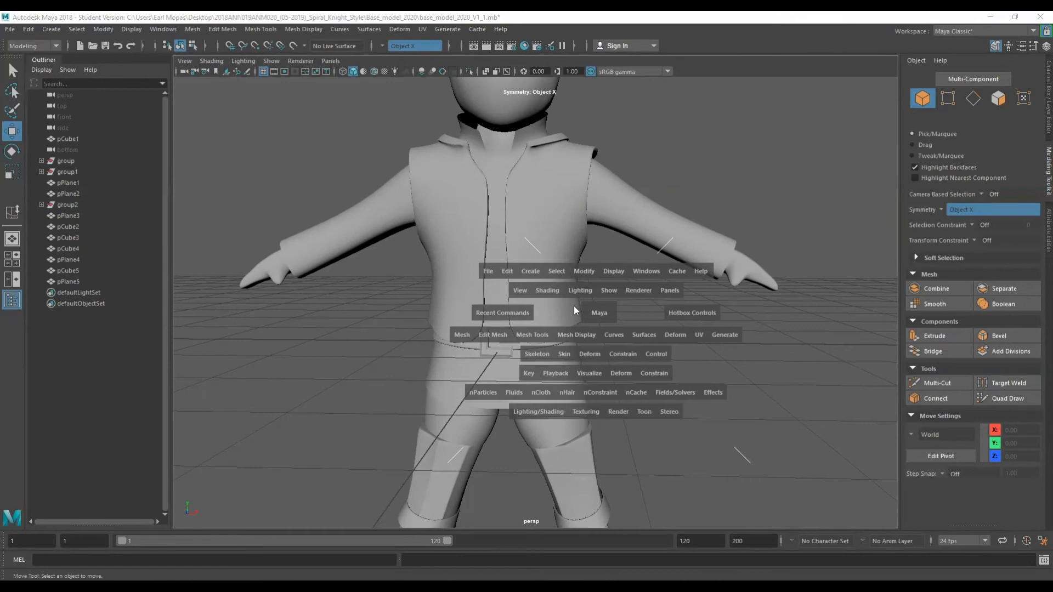
{"action": "left_click", "coordinate": [529, 267]}
{"action": "mouse_move", "coordinate": [563, 311]}
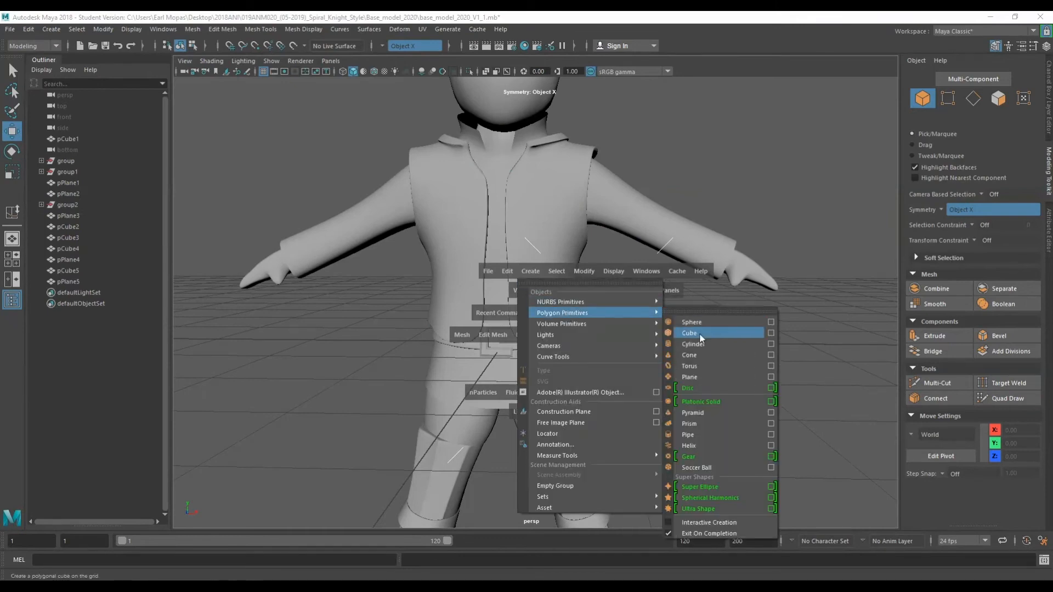
{"action": "left_click", "coordinate": [699, 333]}
{"action": "left_click_drag", "start_coordinate": [573, 358], "coordinate": [470, 370], "text": "alt"}
{"action": "left_click_drag", "start_coordinate": [521, 341], "coordinate": [369, 341]}
Scale the cube into a thin horizontal bar and move it onto the vest's chest.
{"action": "key", "text": "r"}
{"action": "left_click_drag", "start_coordinate": [293, 352], "coordinate": [454, 334]}
{"action": "key", "text": "w"}
{"action": "left_click_drag", "start_coordinate": [398, 302], "coordinate": [515, 210]}
{"action": "key", "text": "r"}
{"action": "left_click_drag", "start_coordinate": [506, 172], "coordinate": [508, 217]}
{"action": "left_click_drag", "start_coordinate": [518, 273], "coordinate": [597, 289], "text": "alt"}
{"action": "left_click_drag", "start_coordinate": [719, 315], "coordinate": [646, 299]}
{"action": "key", "text": "w"}
{"action": "scroll", "coordinate": [554, 293], "scroll_direction": "up", "scroll_amount": 3}
{"action": "left_click_drag", "start_coordinate": [520, 302], "coordinate": [472, 378], "text": "alt"}
{"action": "key", "text": "e"}
{"action": "key", "text": "w"}
{"action": "key", "text": "r"}
{"action": "left_click", "coordinate": [591, 355]}
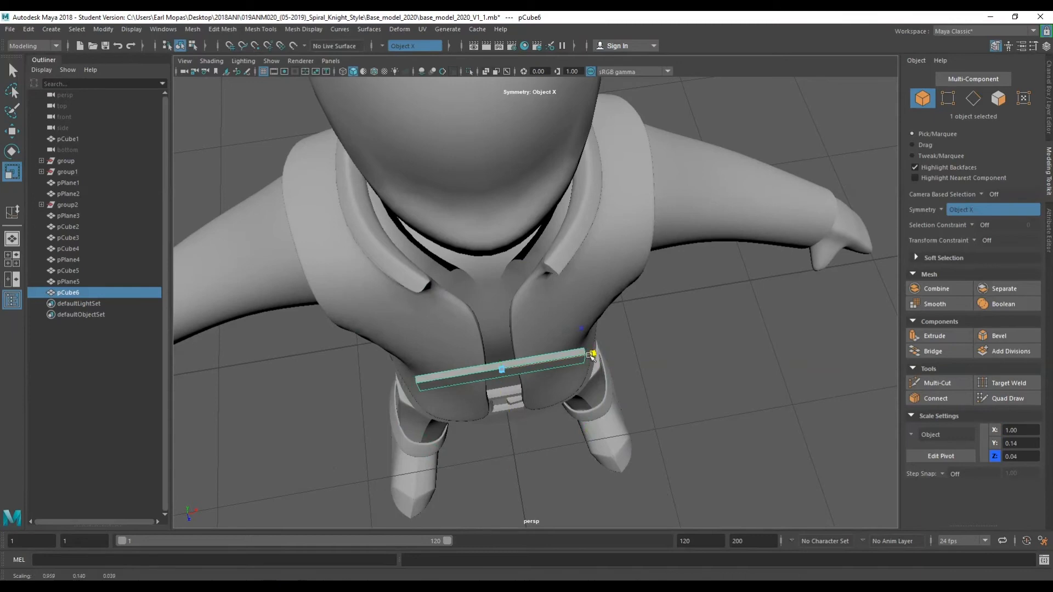
{"action": "left_click_drag", "start_coordinate": [542, 373], "coordinate": [515, 205], "text": "alt"}
{"action": "right_click_drag", "start_coordinate": [515, 205], "coordinate": [513, 176]}
{"action": "key", "text": "q"}
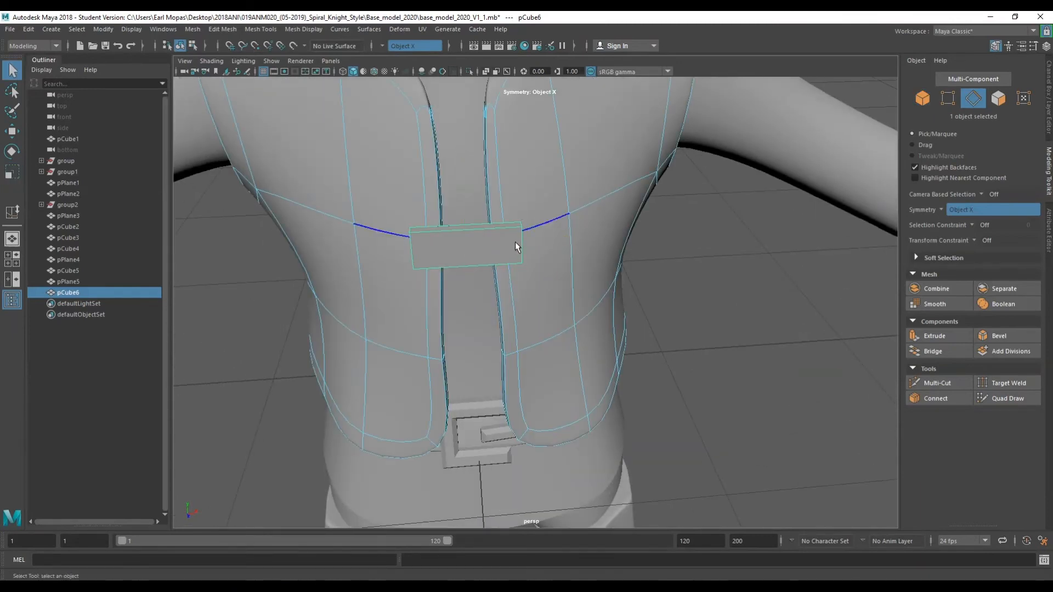
Shorten the bar by moving and scaling its end edges so it spans the vest's opening.
{"action": "right_click_drag", "start_coordinate": [721, 298], "coordinate": [752, 270]}
{"action": "left_click", "coordinate": [752, 270]}
{"action": "left_click", "coordinate": [467, 248]}
{"action": "left_click_drag", "start_coordinate": [467, 248], "coordinate": [485, 228], "text": "alt"}
{"action": "right_click_drag", "start_coordinate": [489, 173], "coordinate": [495, 144]}
{"action": "left_click", "coordinate": [515, 178]}
{"action": "key", "text": "w"}
{"action": "left_click_drag", "start_coordinate": [576, 179], "coordinate": [525, 181]}
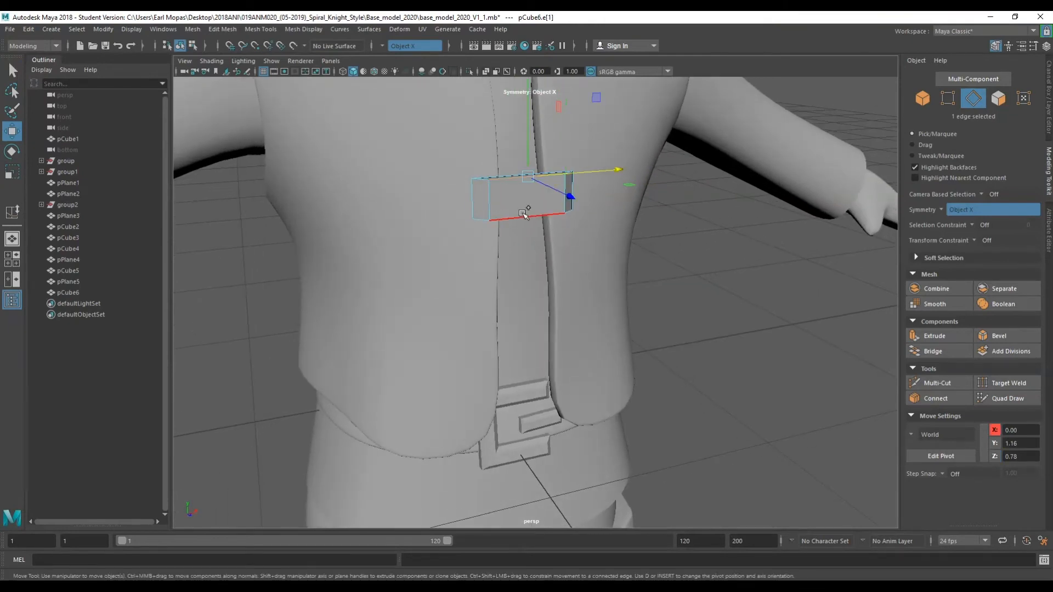
{"action": "key", "text": "e"}
{"action": "key", "text": "r"}
{"action": "left_click", "coordinate": [527, 97]}
{"action": "left_click_drag", "start_coordinate": [498, 150], "coordinate": [479, 190], "text": "alt"}
{"action": "mouse_move", "coordinate": [495, 290]}
{"action": "right_mouse_down"}
{"action": "mouse_move", "coordinate": [489, 311]}
{"action": "mouse_move", "coordinate": [494, 279]}
{"action": "right_mouse_up"}
{"action": "right_click_drag", "start_coordinate": [774, 371], "coordinate": [838, 265]}
{"action": "left_click", "coordinate": [838, 265]}
{"action": "left_click", "coordinate": [496, 423]}
{"action": "right_click_drag", "start_coordinate": [496, 424], "coordinate": [491, 270]}
{"action": "key", "text": "q"}
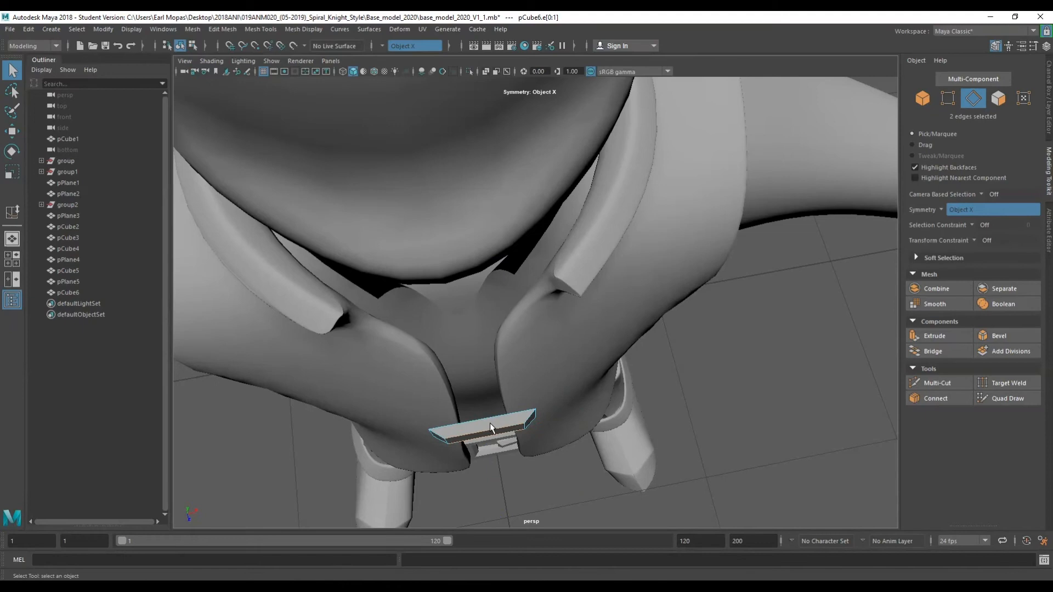
Select the bar's end faces and move them so the bar hugs the vest.
{"action": "right_click_drag", "start_coordinate": [481, 420], "coordinate": [492, 460], "text": "ctrl"}
{"action": "left_click_drag", "start_coordinate": [466, 440], "coordinate": [431, 420], "text": "alt"}
{"action": "right_click_drag", "start_coordinate": [790, 290], "coordinate": [782, 275]}
{"action": "right_click_drag", "start_coordinate": [784, 321], "coordinate": [784, 321]}
{"action": "key", "text": "w"}
{"action": "left_click_drag", "start_coordinate": [436, 353], "coordinate": [434, 358]}
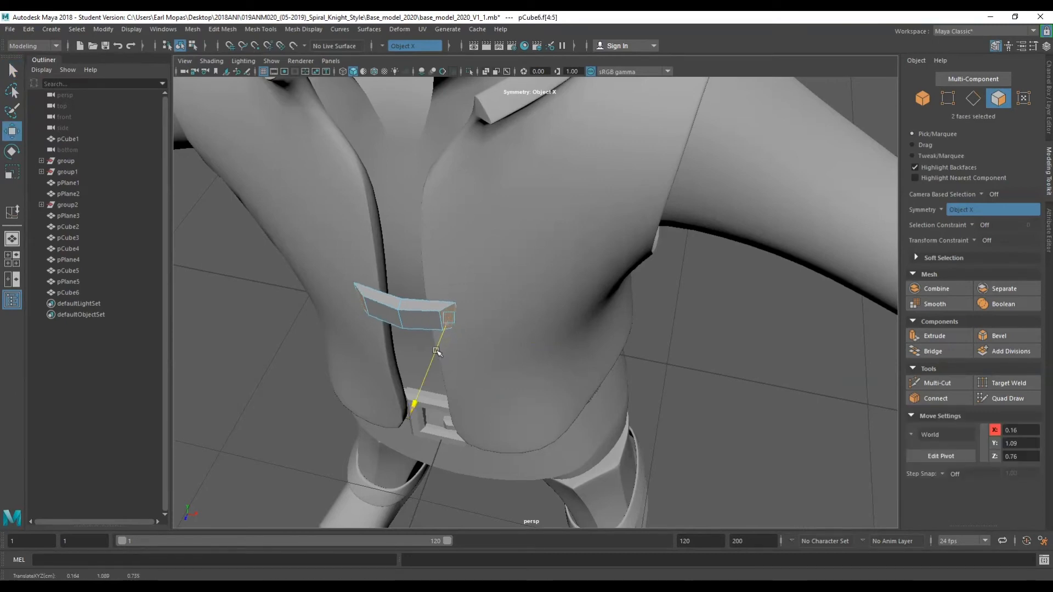
{"action": "left_click_drag", "start_coordinate": [428, 358], "coordinate": [437, 323], "text": "alt"}
{"action": "right_click_drag", "start_coordinate": [688, 274], "coordinate": [738, 252]}
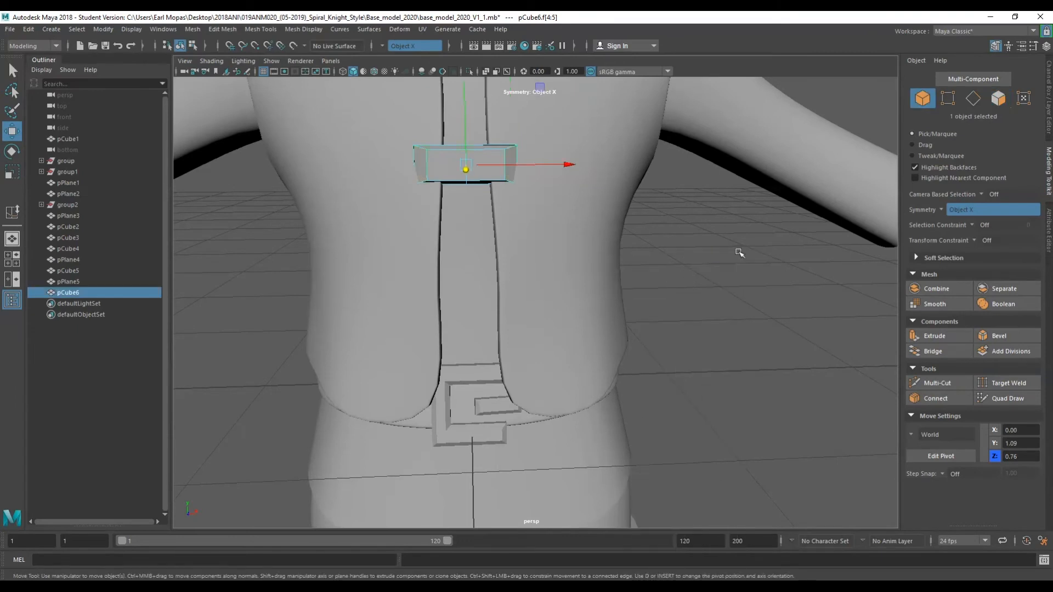
{"action": "left_click", "coordinate": [738, 251]}
{"action": "scroll", "coordinate": [726, 252], "scroll_direction": "down", "scroll_amount": 4}
{"action": "scroll", "coordinate": [601, 268], "scroll_direction": "down", "scroll_amount": 5}
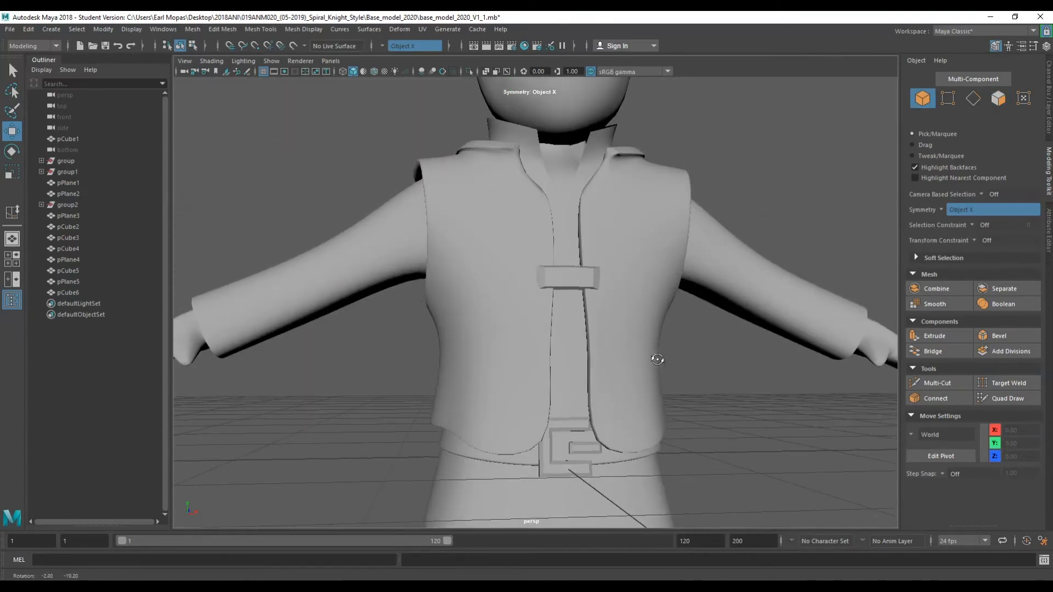
Duplicate the chest bar and move the copy higher up the vest opening.
{"action": "left_click", "coordinate": [570, 280]}
{"action": "left_click_drag", "start_coordinate": [650, 357], "coordinate": [615, 372], "text": "alt"}
{"action": "key", "text": "e"}
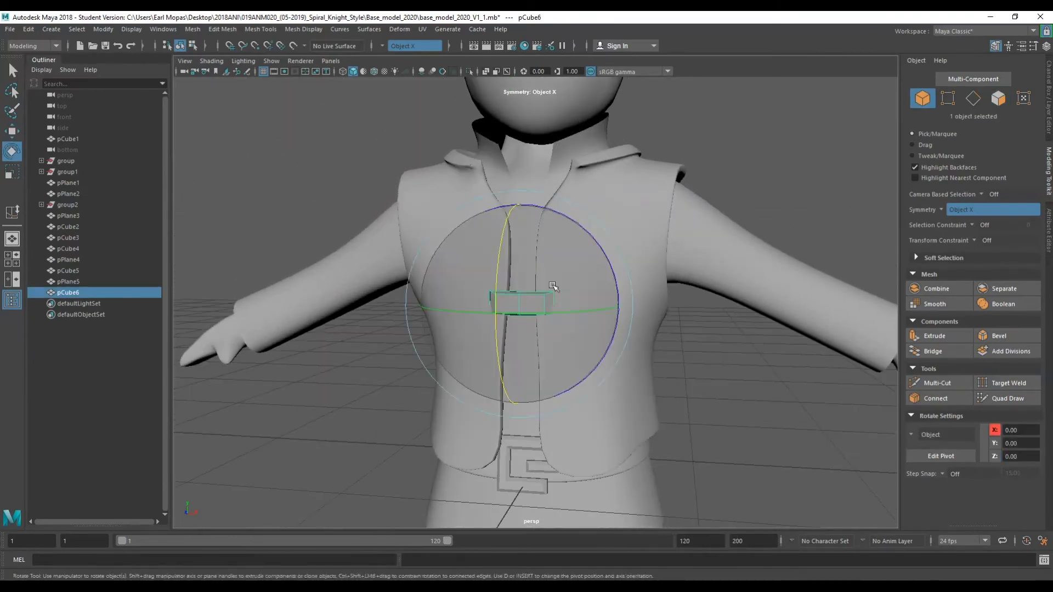
{"action": "key", "text": "r"}
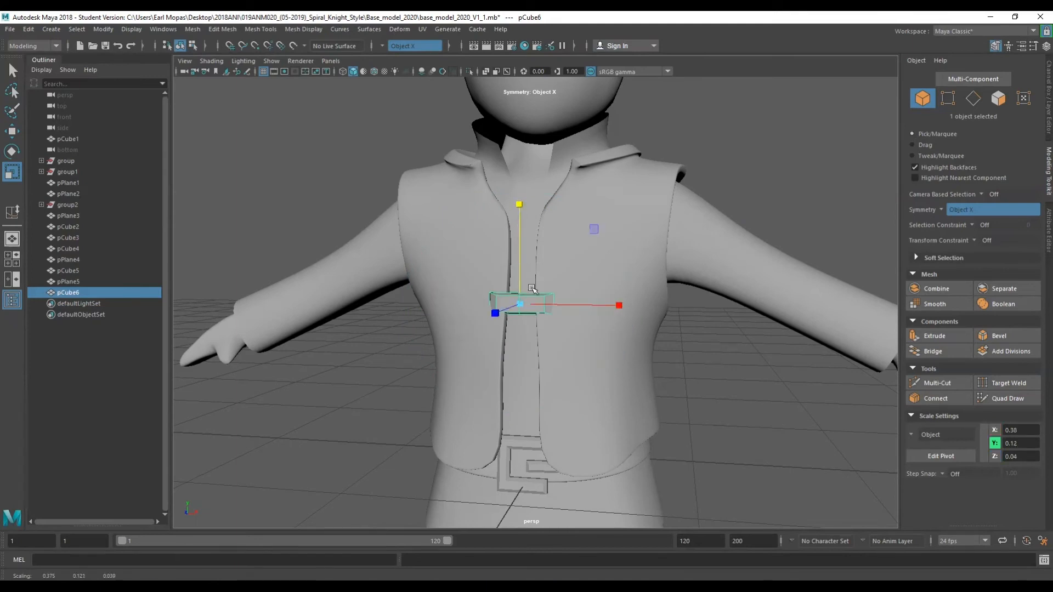
{"action": "key", "text": "ctrl+d"}
{"action": "key", "text": "w"}
{"action": "left_click_drag", "start_coordinate": [521, 290], "coordinate": [407, 253]}
{"action": "key", "text": "e"}
{"action": "left_click_drag", "start_coordinate": [412, 158], "coordinate": [415, 157]}
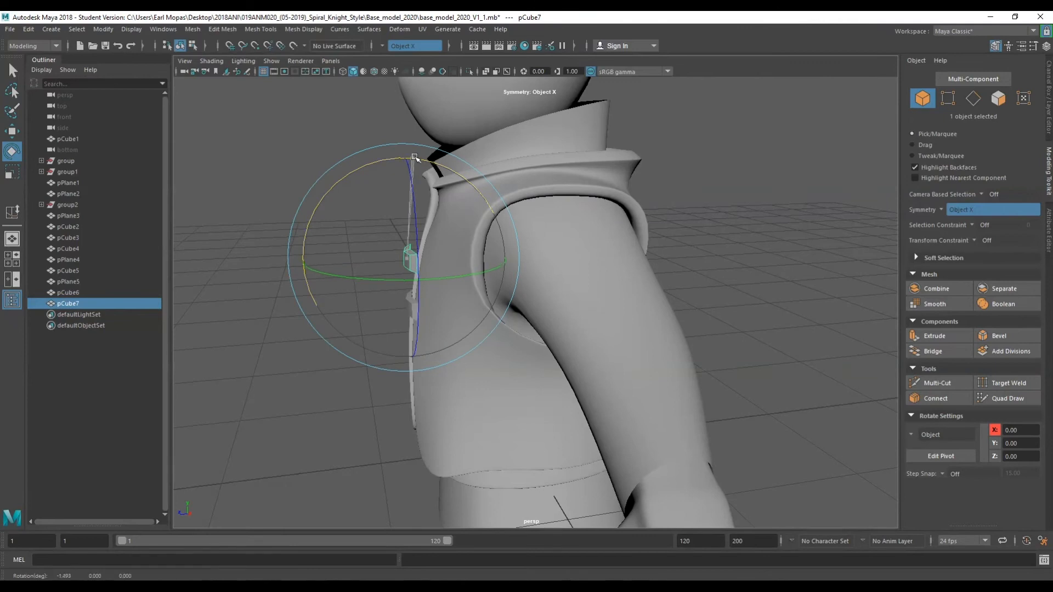
{"action": "key", "text": "w"}
{"action": "left_click_drag", "start_coordinate": [377, 257], "coordinate": [386, 258]}
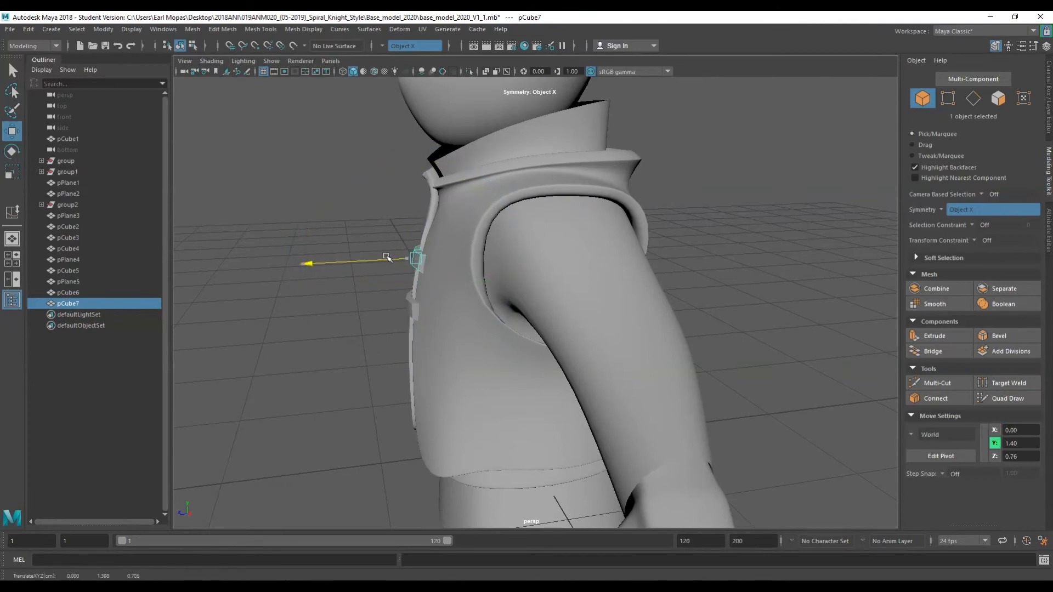
{"action": "left_click_drag", "start_coordinate": [383, 268], "coordinate": [567, 276], "text": "alt"}
Duplicate the lower chest bar and move the copy further down the vest opening.
{"action": "left_click", "coordinate": [659, 298]}
{"action": "left_click", "coordinate": [647, 298]}
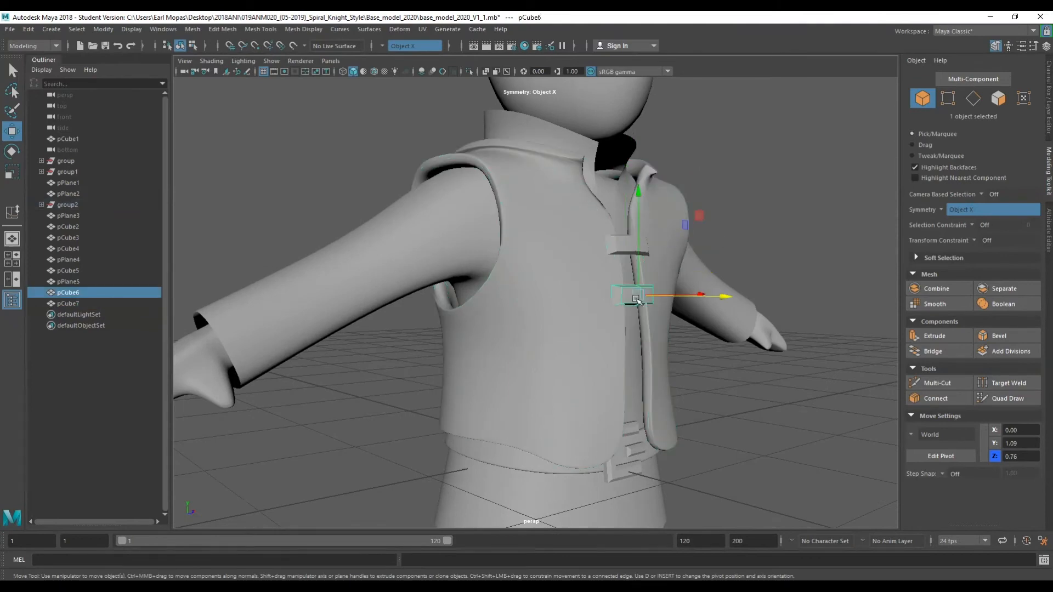
{"action": "key", "text": "ctrl+d"}
{"action": "left_click_drag", "start_coordinate": [638, 272], "coordinate": [695, 344]}
{"action": "left_click_drag", "start_coordinate": [724, 362], "coordinate": [725, 362]}
{"action": "key", "text": "e"}
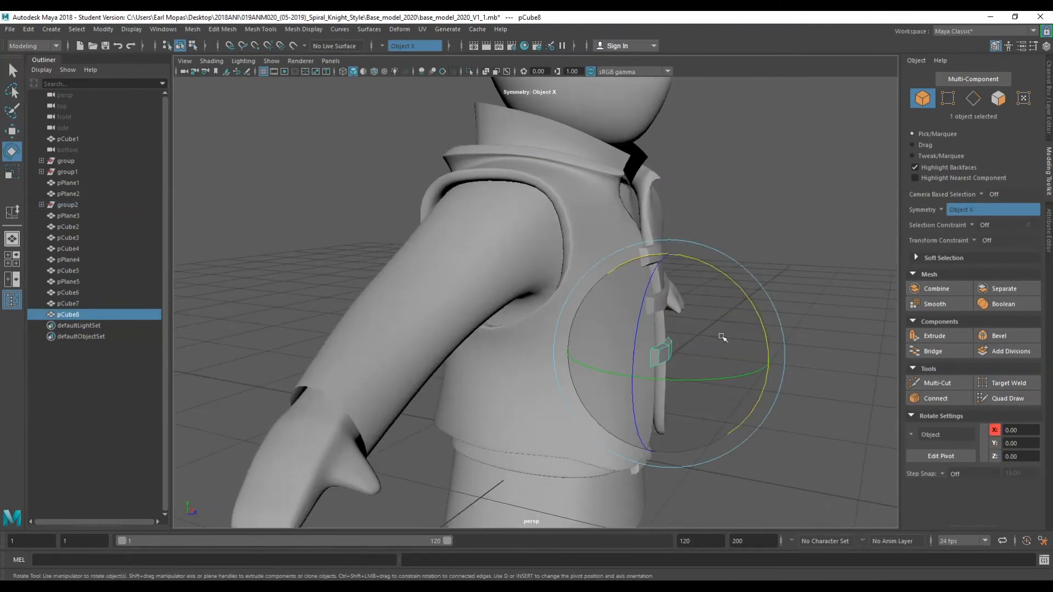
{"action": "left_click_drag", "start_coordinate": [754, 308], "coordinate": [753, 310]}
{"action": "key", "text": "w"}
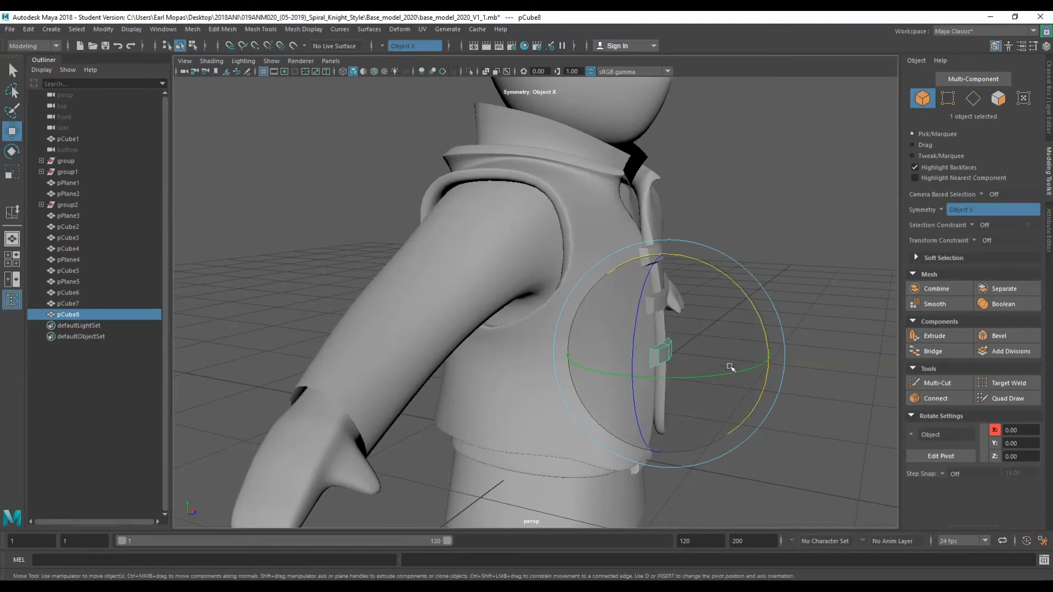
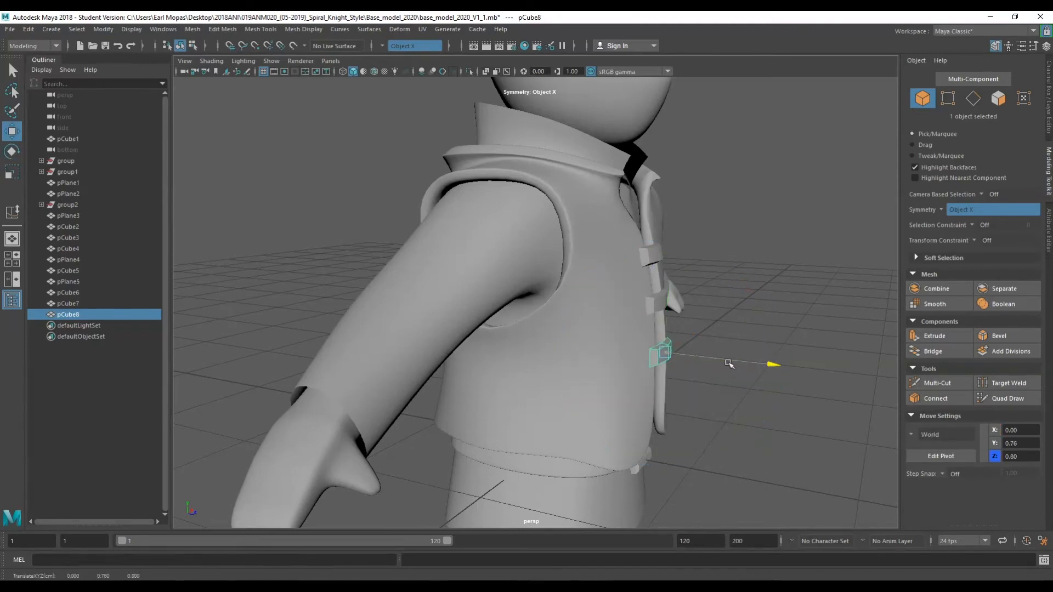
Reposition the newest chest bars so they sit snugly against the vest opening.
{"action": "left_click_drag", "start_coordinate": [726, 362], "coordinate": [670, 361], "text": "alt"}
{"action": "left_click", "coordinate": [708, 347]}
{"action": "scroll", "coordinate": [670, 361], "scroll_direction": "up", "scroll_amount": 3}
{"action": "left_click", "coordinate": [549, 313]}
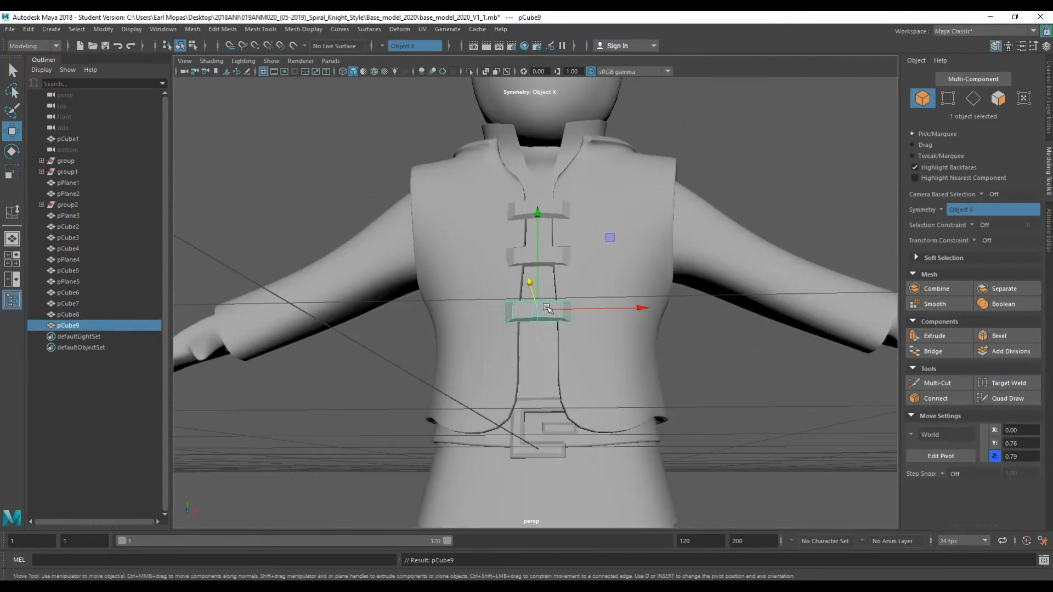
{"action": "left_click_drag", "start_coordinate": [537, 267], "coordinate": [618, 417]}
{"action": "left_click_drag", "start_coordinate": [627, 466], "coordinate": [630, 471]}
{"action": "right_click_drag", "start_coordinate": [726, 351], "coordinate": [669, 404], "text": "alt"}
{"action": "left_click", "coordinate": [669, 404]}
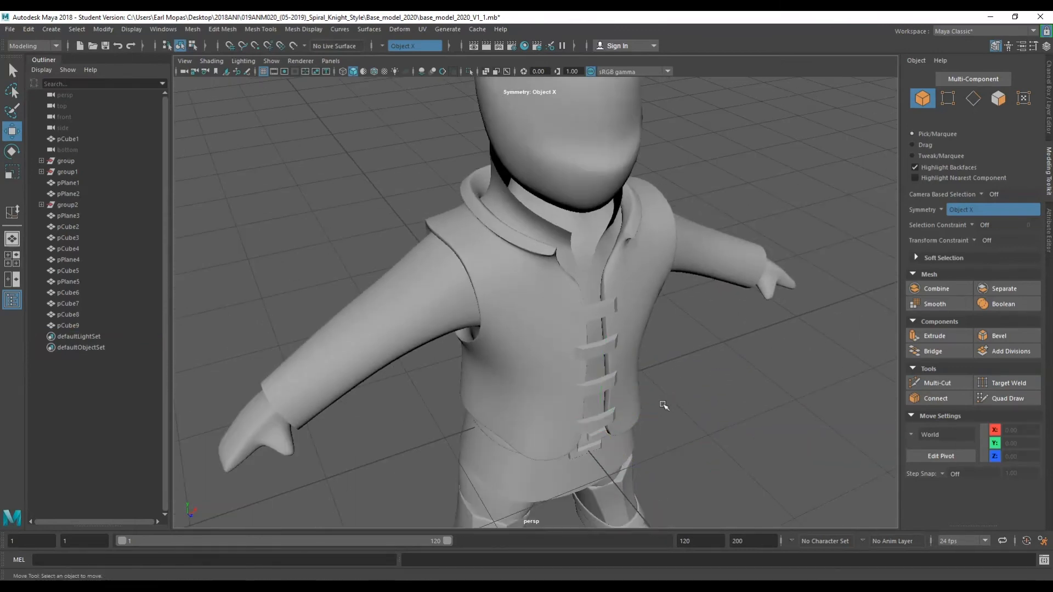
Orbit and zoom around the whole character to review the vest bars and overall model.
{"action": "left_click_drag", "start_coordinate": [669, 404], "coordinate": [604, 362], "text": "alt"}
{"action": "right_click_drag", "start_coordinate": [756, 174], "coordinate": [669, 291], "text": "alt"}
{"action": "left_click_drag", "start_coordinate": [626, 423], "coordinate": [483, 328], "text": "alt"}
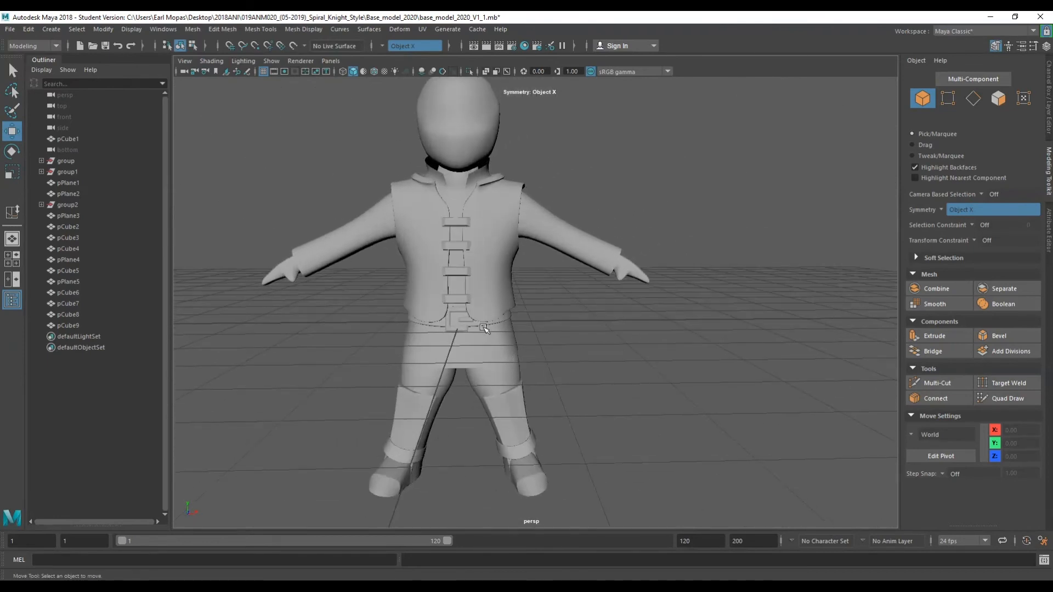
{"action": "left_click_drag", "start_coordinate": [551, 376], "coordinate": [521, 407], "text": "alt"}
{"action": "left_click", "coordinate": [521, 406]}
{"action": "mouse_move", "coordinate": [600, 285]}
{"action": "right_mouse_down"}
{"action": "mouse_move", "coordinate": [614, 276]}
{"action": "mouse_move", "coordinate": [582, 295]}
{"action": "right_mouse_up"}
{"action": "scroll", "coordinate": [575, 292], "scroll_direction": "down", "scroll_amount": 2}
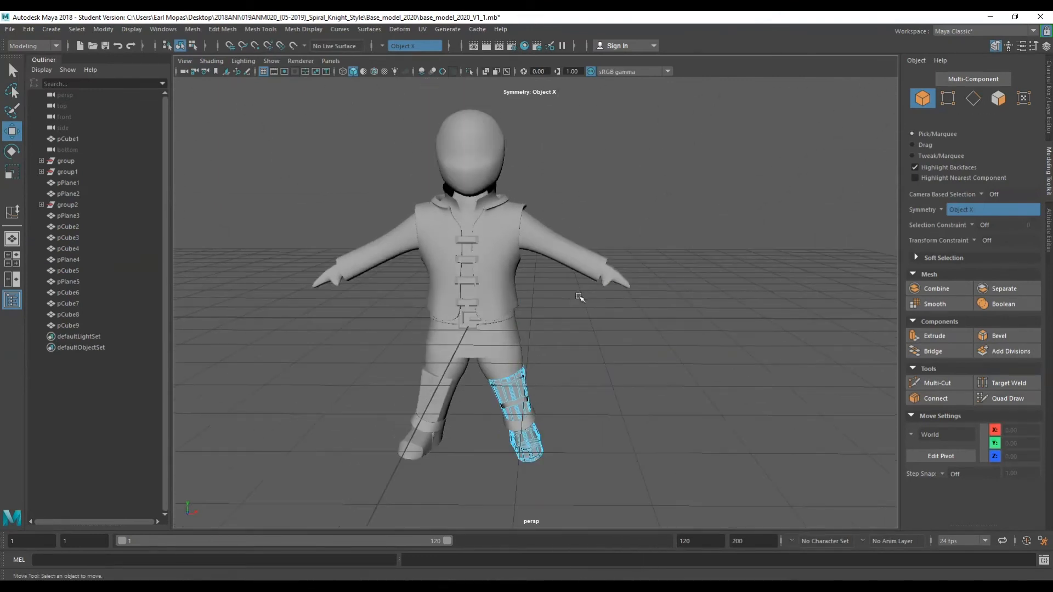
{"action": "middle_click_drag", "start_coordinate": [527, 291], "coordinate": [633, 332], "text": "alt"}
{"action": "key", "text": "q"}
{"action": "right_click_drag", "start_coordinate": [675, 357], "coordinate": [643, 337]}
{"action": "scroll", "coordinate": [669, 455], "scroll_direction": "up", "scroll_amount": 3}
{"action": "middle_click_drag", "start_coordinate": [730, 437], "coordinate": [584, 305], "text": "alt"}
{"action": "right_click_drag", "start_coordinate": [615, 290], "coordinate": [651, 275]}
{"action": "left_click_drag", "start_coordinate": [652, 274], "coordinate": [601, 328], "text": "alt"}
{"action": "scroll", "coordinate": [600, 328], "scroll_direction": "down", "scroll_amount": 6}
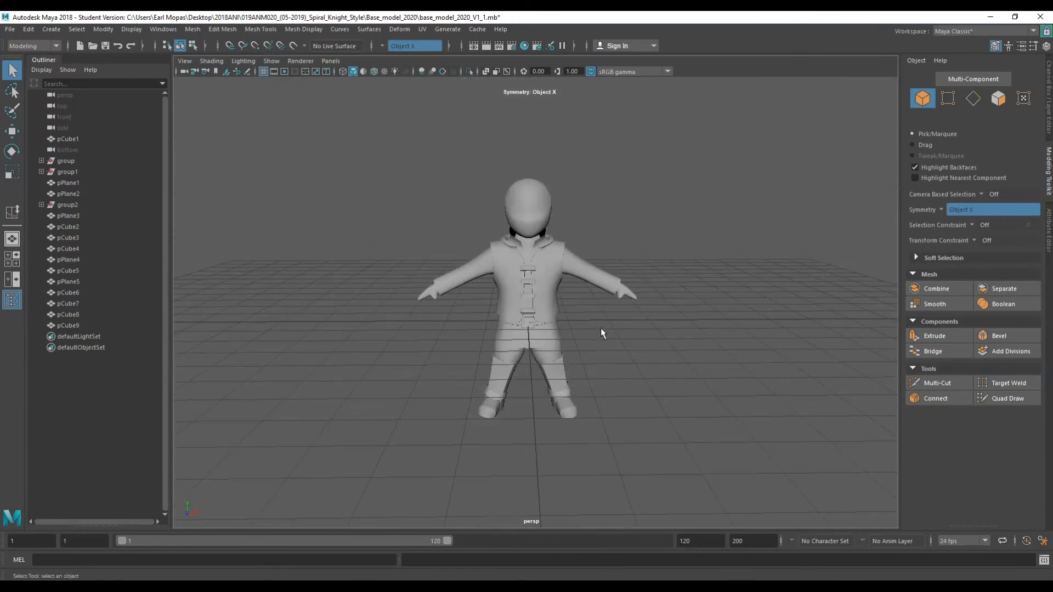
{"action": "scroll", "coordinate": [600, 328], "scroll_direction": "up", "scroll_amount": 4}
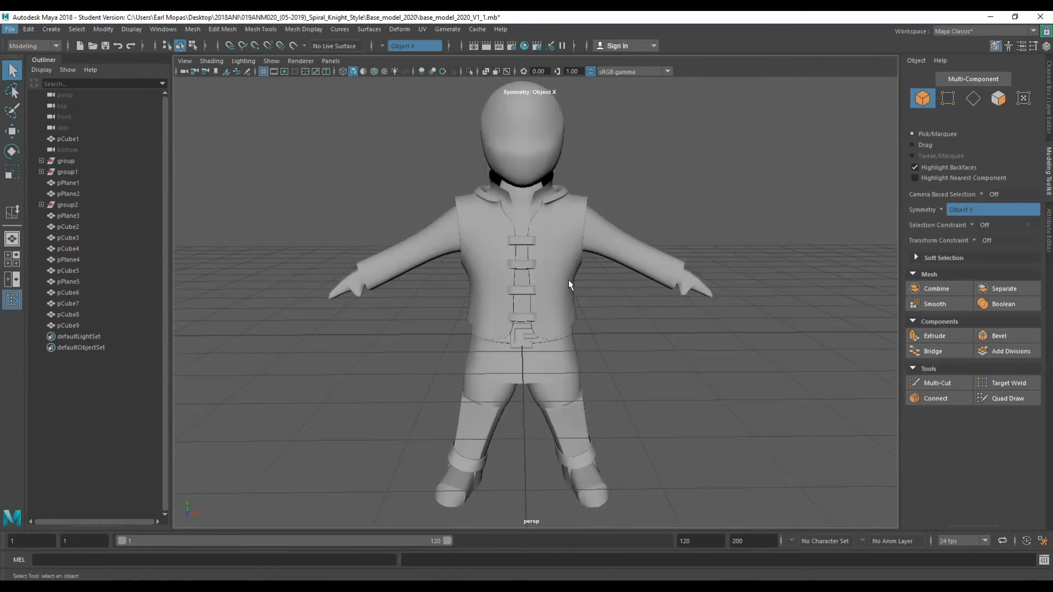
Create a polygon cube and move it up beside the character's head.
{"action": "key", "text": "space"}
{"action": "left_click", "coordinate": [453, 258]}
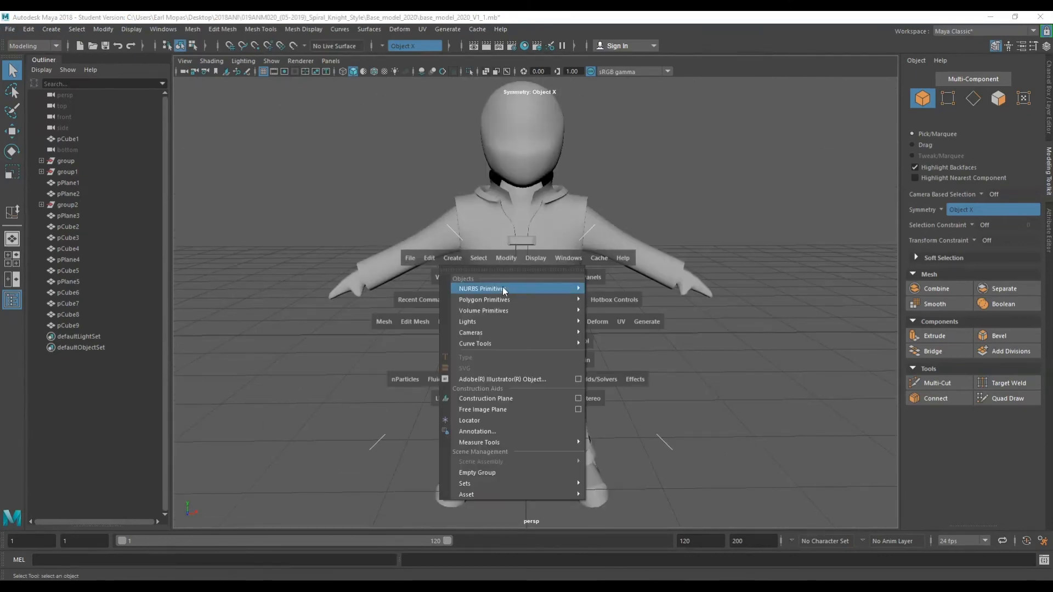
{"action": "mouse_move", "coordinate": [503, 298]}
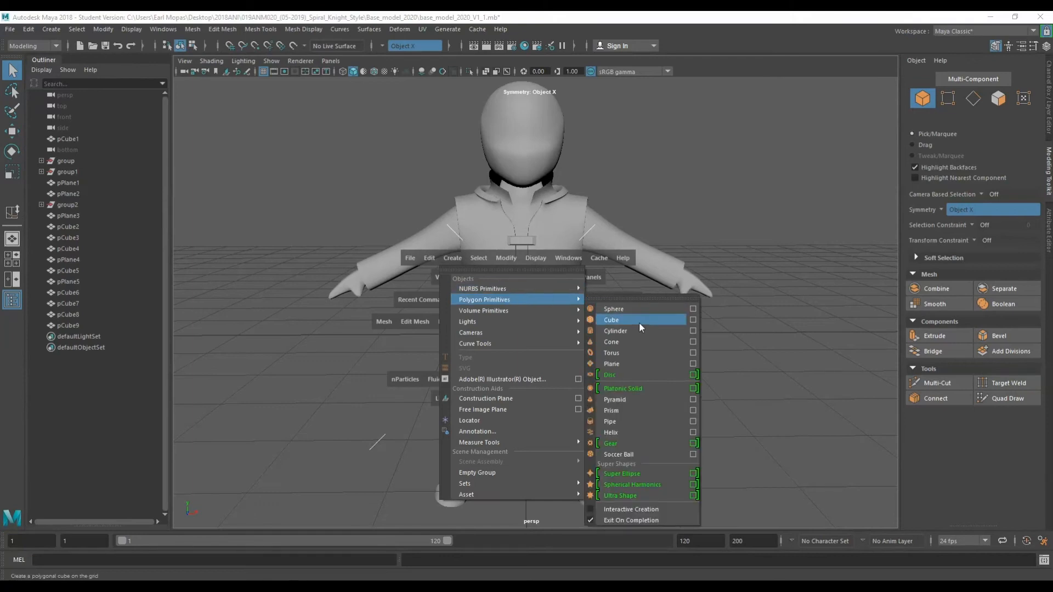
{"action": "left_click", "coordinate": [639, 326]}
{"action": "left_click_drag", "start_coordinate": [601, 324], "coordinate": [548, 323], "text": "alt"}
{"action": "key", "text": "w"}
{"action": "left_click_drag", "start_coordinate": [524, 263], "coordinate": [524, 111]}
Scale the cube into a thin, tall upright block.
{"action": "middle_click_drag", "start_coordinate": [540, 137], "coordinate": [567, 206], "text": "alt"}
{"action": "left_click_drag", "start_coordinate": [605, 244], "coordinate": [544, 290]}
{"action": "scroll", "coordinate": [554, 219], "scroll_direction": "up", "scroll_amount": 4}
{"action": "key", "text": "e"}
{"action": "key", "text": "r"}
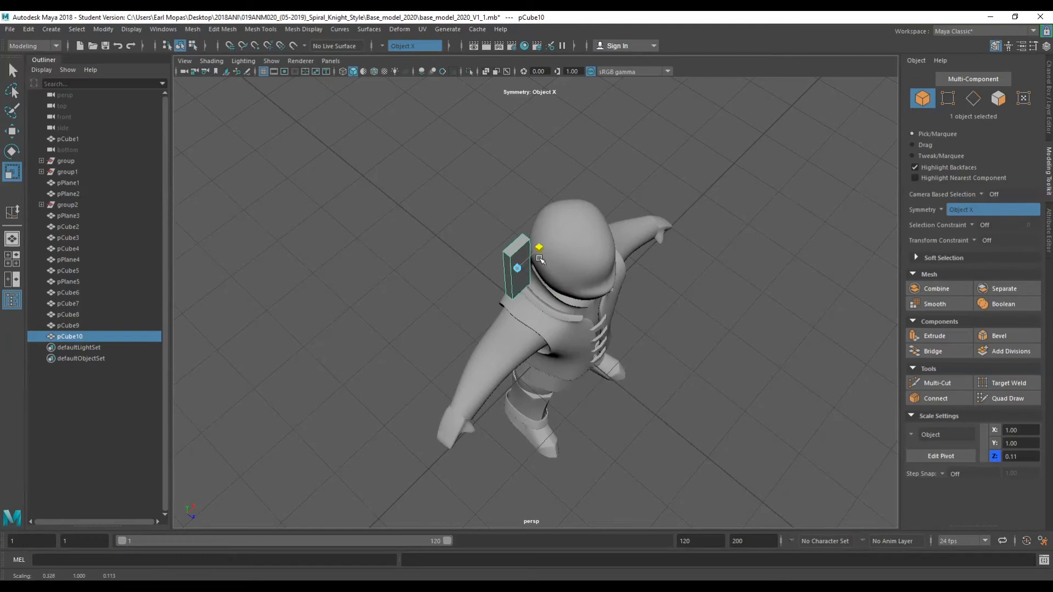
{"action": "left_click_drag", "start_coordinate": [594, 316], "coordinate": [453, 334], "text": "alt"}
{"action": "middle_click_drag", "start_coordinate": [563, 330], "coordinate": [559, 180], "text": "alt"}
{"action": "scroll", "coordinate": [559, 181], "scroll_direction": "down", "scroll_amount": 3}
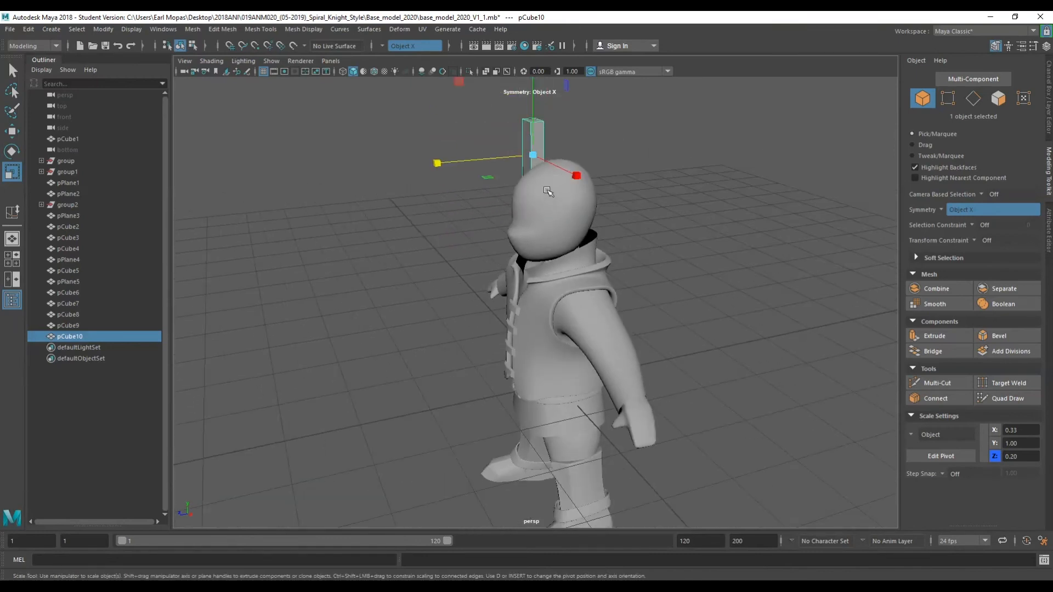
Insert edge loops through the middle of the block to add subdivisions.
{"action": "left_click_drag", "start_coordinate": [548, 191], "coordinate": [587, 204], "text": "alt"}
{"action": "scroll", "coordinate": [530, 164], "scroll_direction": "up", "scroll_amount": 3}
{"action": "middle_click_drag", "start_coordinate": [528, 163], "coordinate": [588, 270], "text": "alt"}
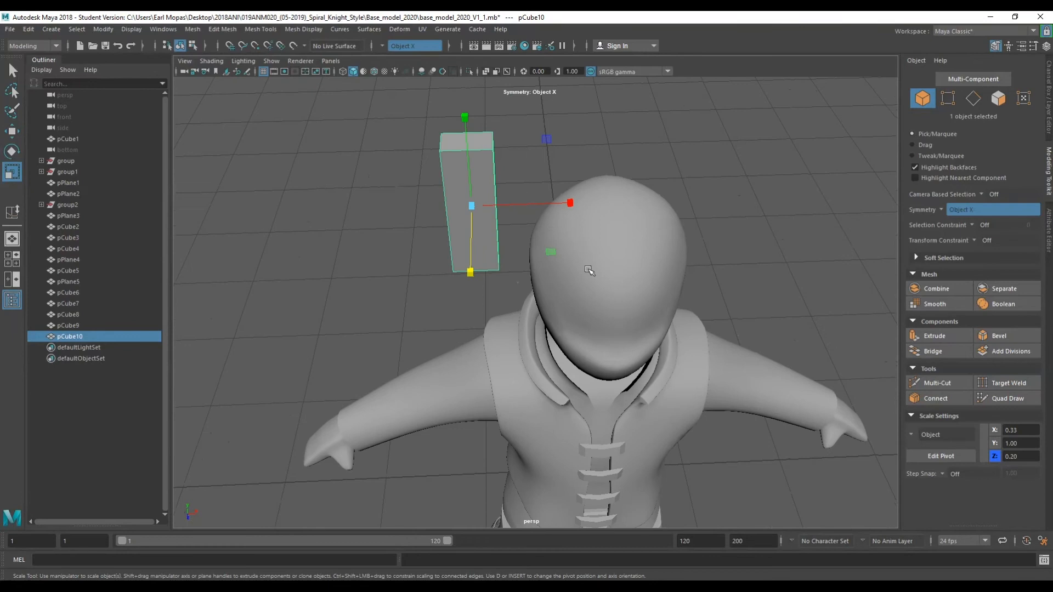
{"action": "right_click", "coordinate": [478, 153]}
{"action": "mouse_move", "coordinate": [478, 161]}
{"action": "left_mouse_down", "text": "alt"}
{"action": "mouse_move", "coordinate": [479, 139]}
{"action": "mouse_move", "coordinate": [478, 157]}
{"action": "left_mouse_up", "text": "alt"}
{"action": "right_click_drag", "start_coordinate": [477, 127], "coordinate": [481, 176]}
{"action": "left_click_drag", "start_coordinate": [482, 173], "coordinate": [429, 167], "text": "alt"}
{"action": "right_click_drag", "start_coordinate": [476, 115], "coordinate": [461, 187], "text": "shift"}
{"action": "key", "text": "q"}
{"action": "left_click_drag", "start_coordinate": [492, 134], "coordinate": [600, 216], "text": "alt"}
Turn on smooth preview and move a pair of middle edges to round out the block's profile.
{"action": "key", "text": "3"}
{"action": "right_click_drag", "start_coordinate": [611, 169], "coordinate": [614, 146]}
{"action": "scroll", "coordinate": [571, 225], "scroll_direction": "up", "scroll_amount": 3}
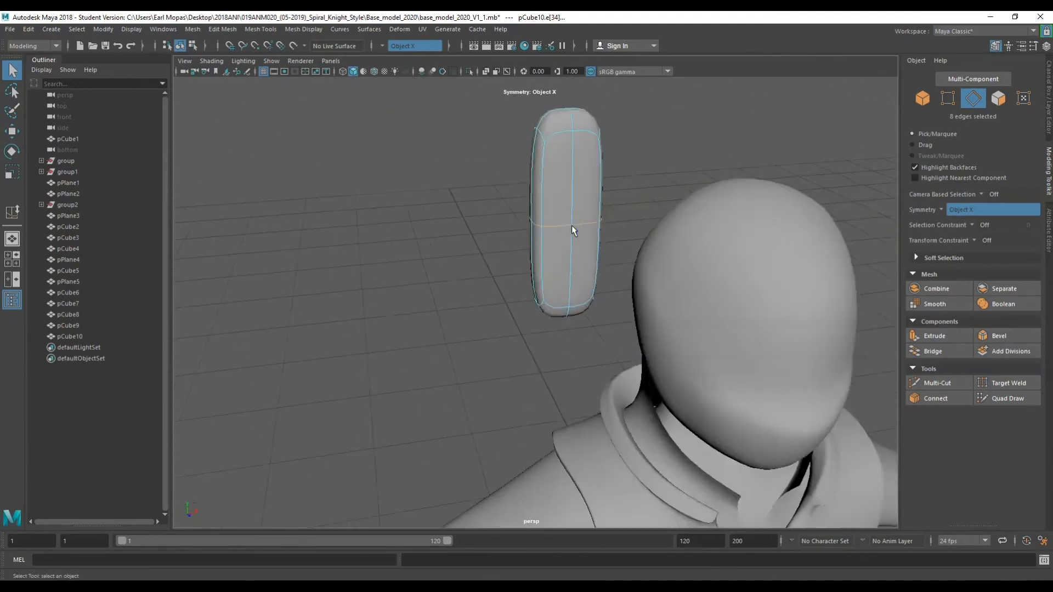
{"action": "scroll", "coordinate": [571, 225], "scroll_direction": "up", "scroll_amount": 1}
{"action": "left_click", "coordinate": [583, 177]}
{"action": "left_click_drag", "start_coordinate": [584, 176], "coordinate": [484, 329], "text": "alt"}
{"action": "key", "text": "w"}
{"action": "left_click_drag", "start_coordinate": [552, 263], "coordinate": [598, 273]}
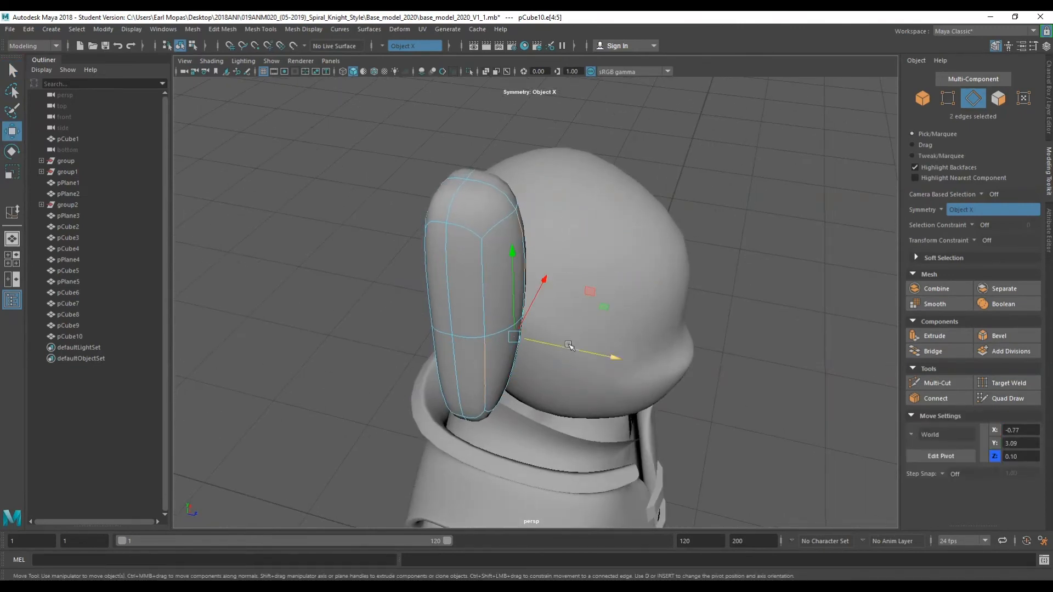
{"action": "left_click_drag", "start_coordinate": [565, 346], "coordinate": [564, 287]}
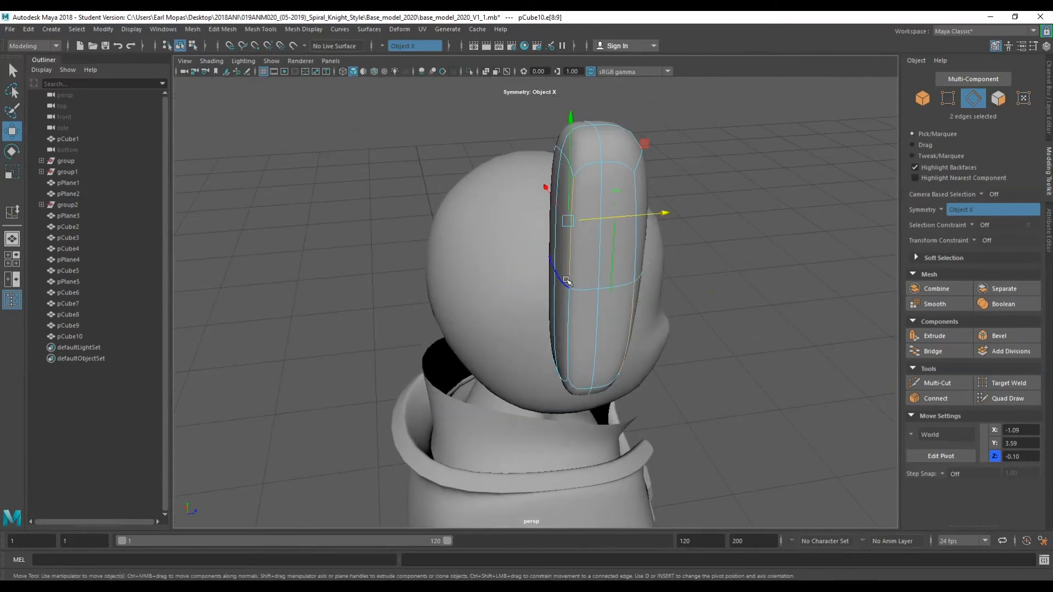
Select another edge pair on the block and adjust it to refine its curvature.
{"action": "left_click", "coordinate": [561, 278]}
{"action": "left_click_drag", "start_coordinate": [600, 276], "coordinate": [711, 178]}
{"action": "middle_click_drag", "start_coordinate": [711, 179], "coordinate": [700, 214], "text": "alt"}
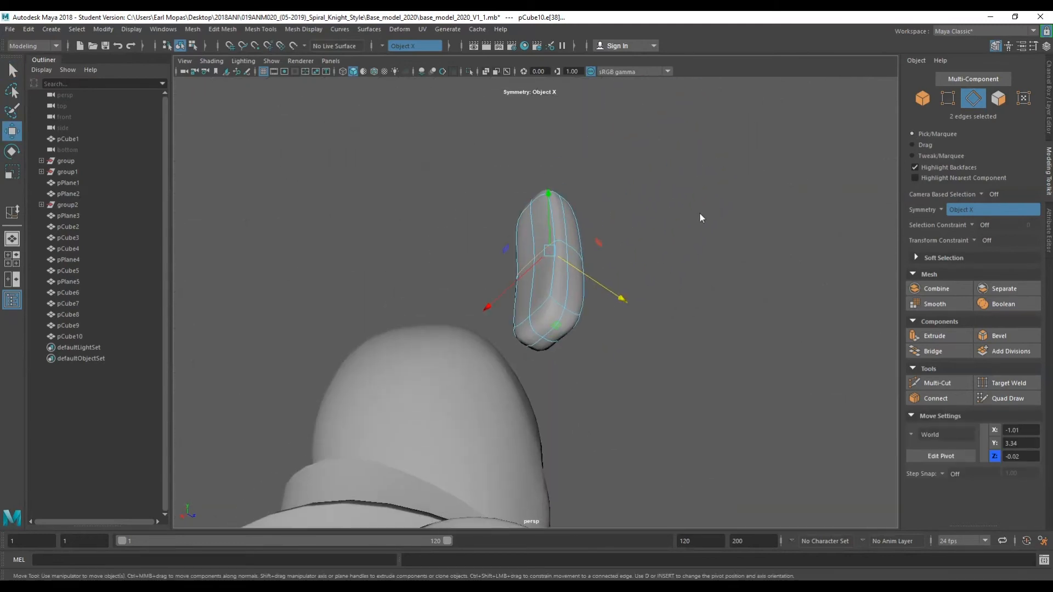
{"action": "right_click_drag", "start_coordinate": [699, 214], "coordinate": [700, 195]}
{"action": "right_click_drag", "start_coordinate": [698, 247], "coordinate": [699, 245]}
Select the block's bottom faces and scale them down to taper the block to a point.
{"action": "left_click", "coordinate": [562, 319]}
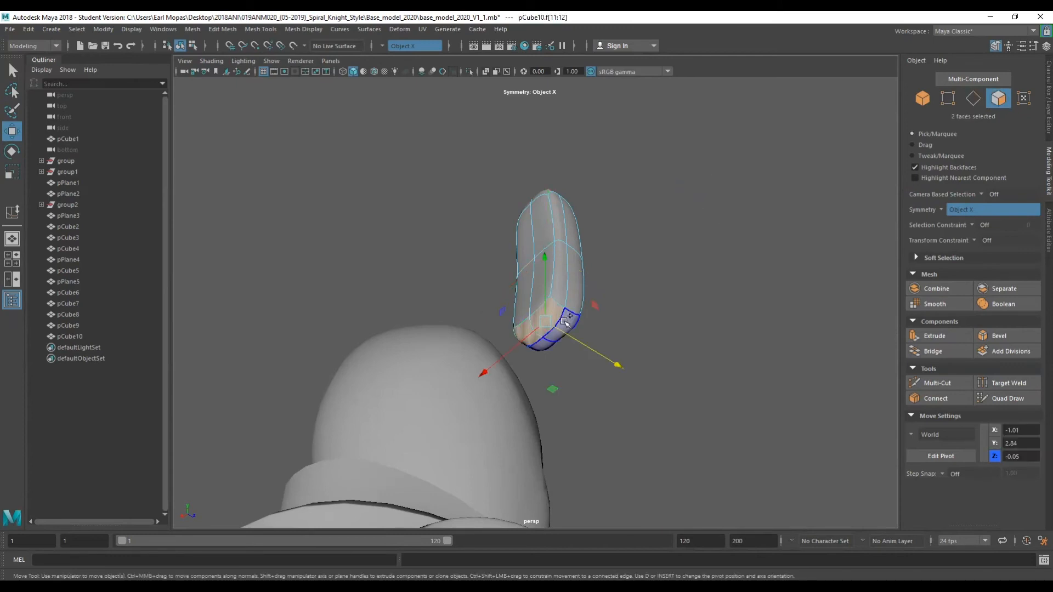
{"action": "key", "text": "q"}
{"action": "key", "text": "w"}
{"action": "key", "text": "e"}
{"action": "key", "text": "r"}
{"action": "left_click_drag", "start_coordinate": [560, 330], "coordinate": [520, 353]}
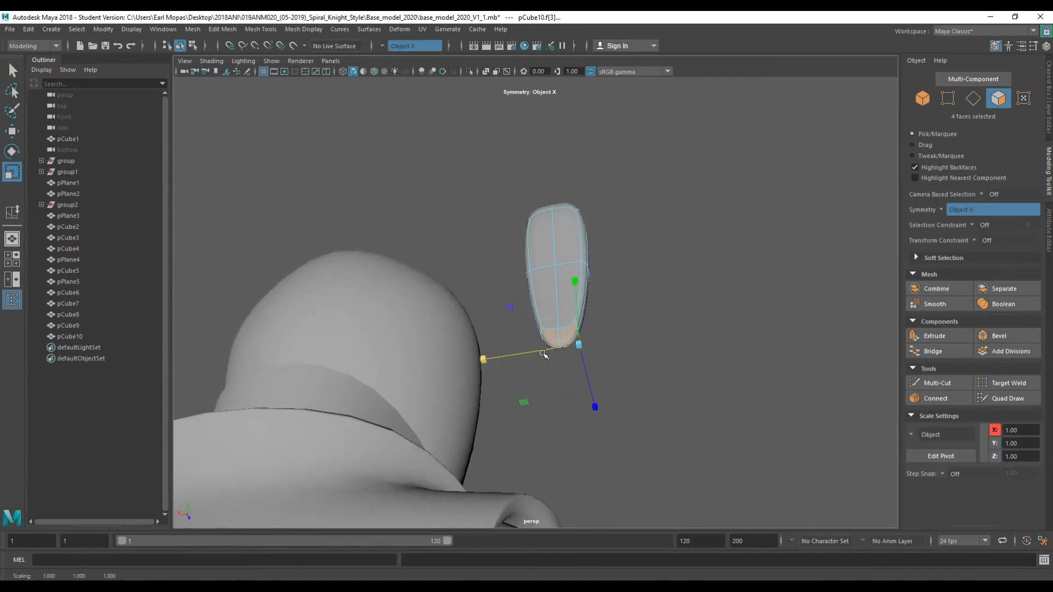
{"action": "left_click_drag", "start_coordinate": [615, 342], "coordinate": [496, 400], "text": "alt"}
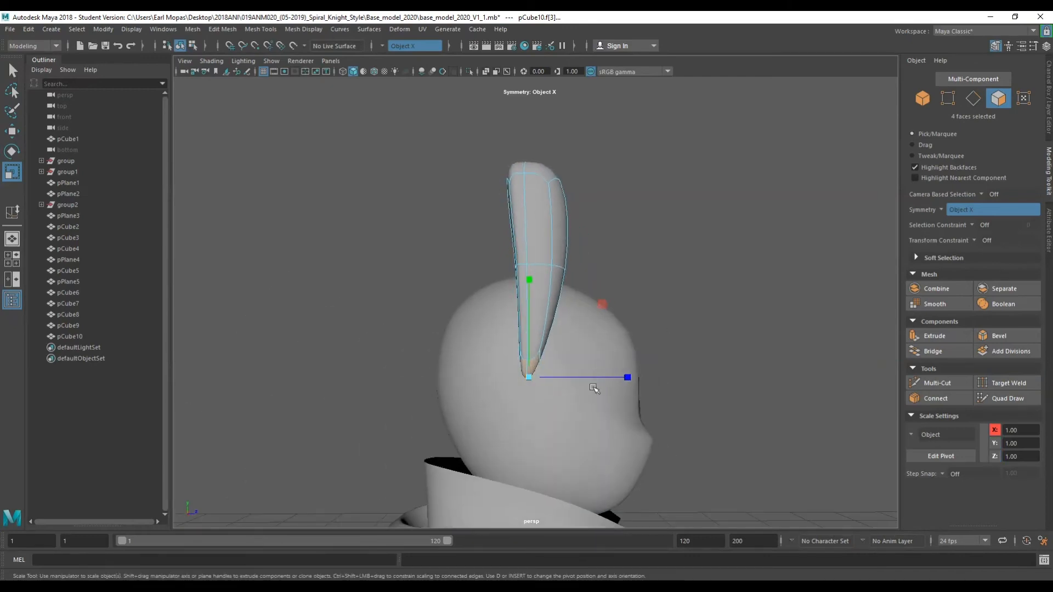
{"action": "left_click_drag", "start_coordinate": [662, 375], "coordinate": [657, 376]}
{"action": "scroll", "coordinate": [568, 369], "scroll_direction": "up", "scroll_amount": 4}
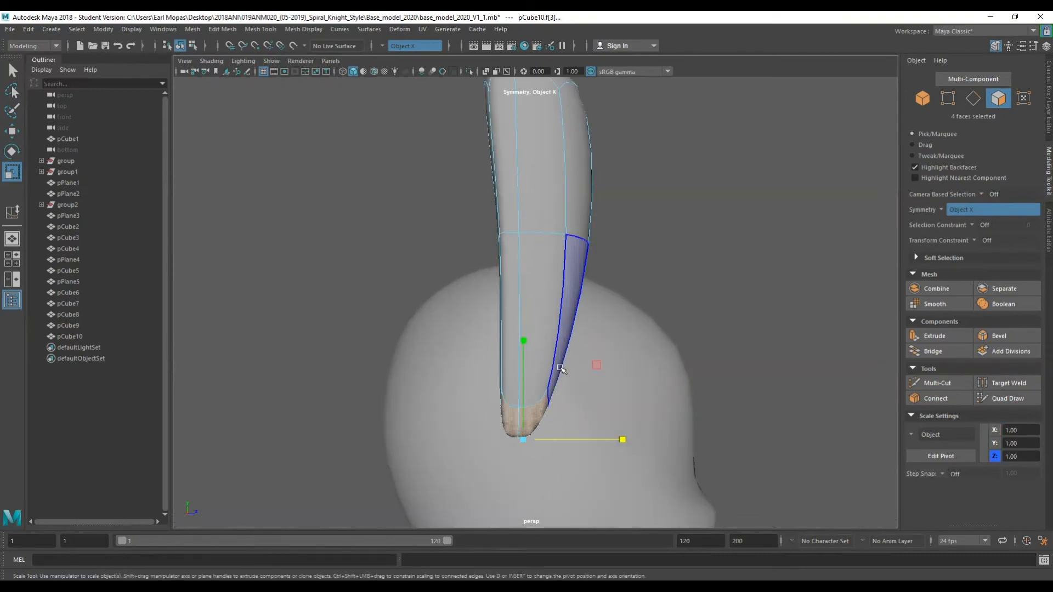
{"action": "left_click_drag", "start_coordinate": [510, 379], "coordinate": [587, 344], "text": "alt"}
Use Target Weld to merge the vertices at the tapered tip of the shape.
{"action": "left_click", "coordinate": [697, 270]}
{"action": "right_click_drag", "start_coordinate": [697, 271], "coordinate": [649, 277]}
{"action": "left_click_drag", "start_coordinate": [649, 278], "coordinate": [626, 328], "text": "alt"}
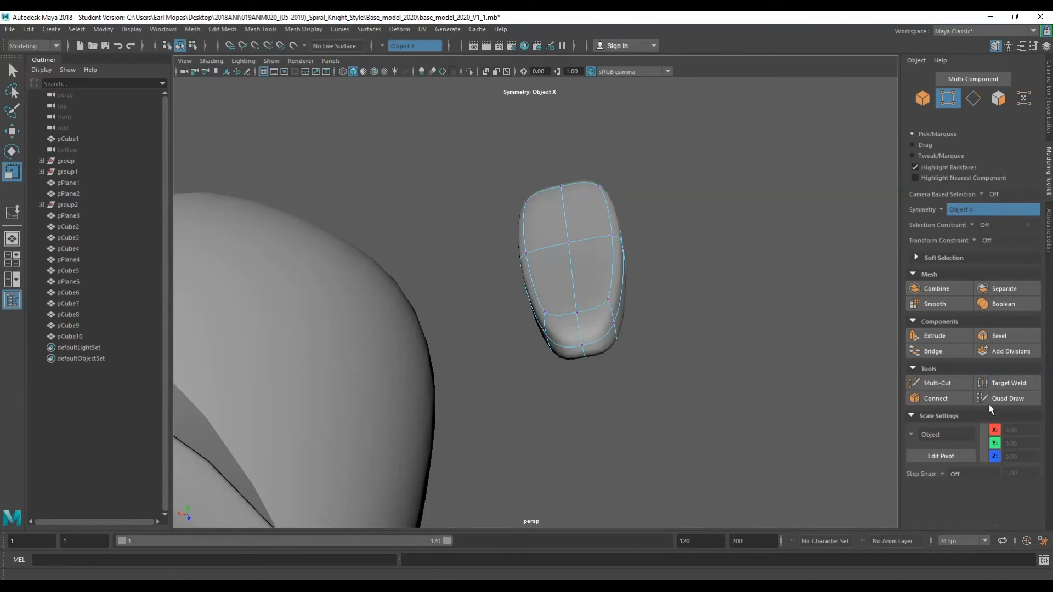
{"action": "left_click", "coordinate": [987, 383]}
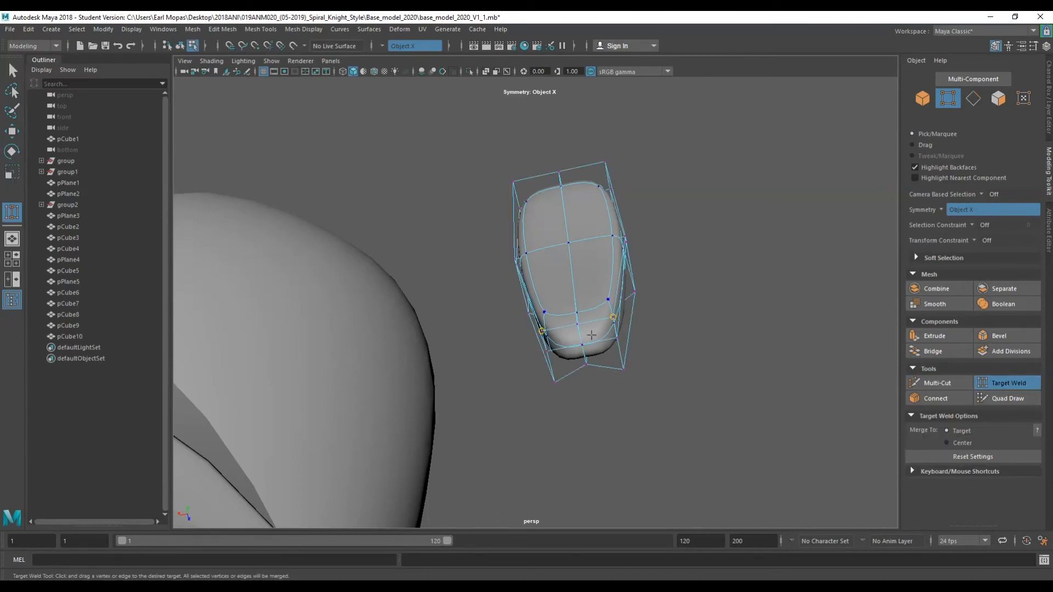
{"action": "left_click_drag", "start_coordinate": [569, 342], "coordinate": [330, 438]}
{"action": "right_click_drag", "start_coordinate": [589, 212], "coordinate": [631, 186]}
{"action": "left_click", "coordinate": [633, 186]}
{"action": "scroll", "coordinate": [625, 213], "scroll_direction": "down", "scroll_amount": 4}
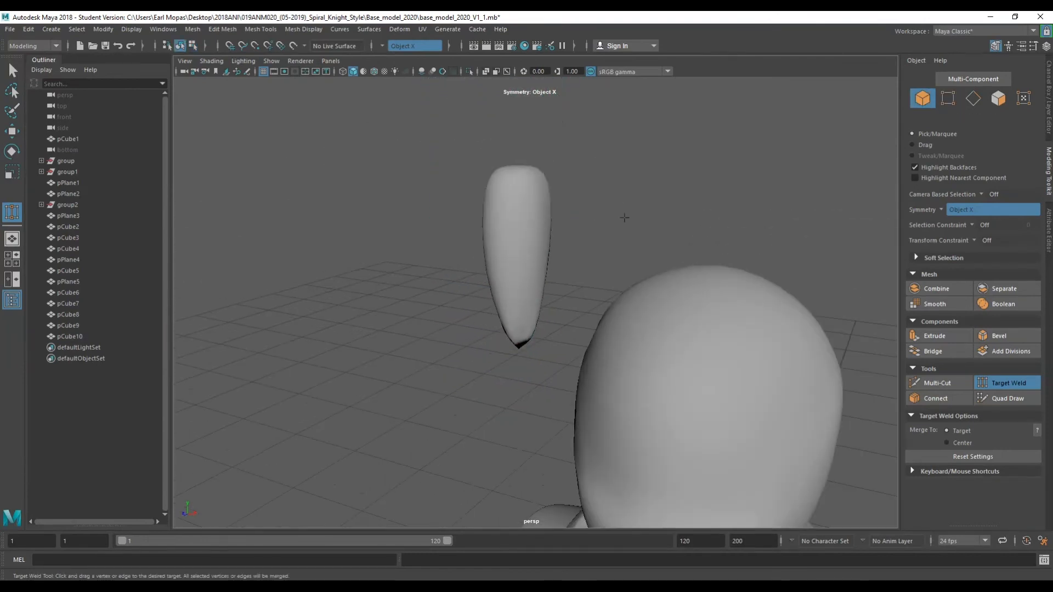
{"action": "left_click_drag", "start_coordinate": [623, 216], "coordinate": [551, 238], "text": "alt"}
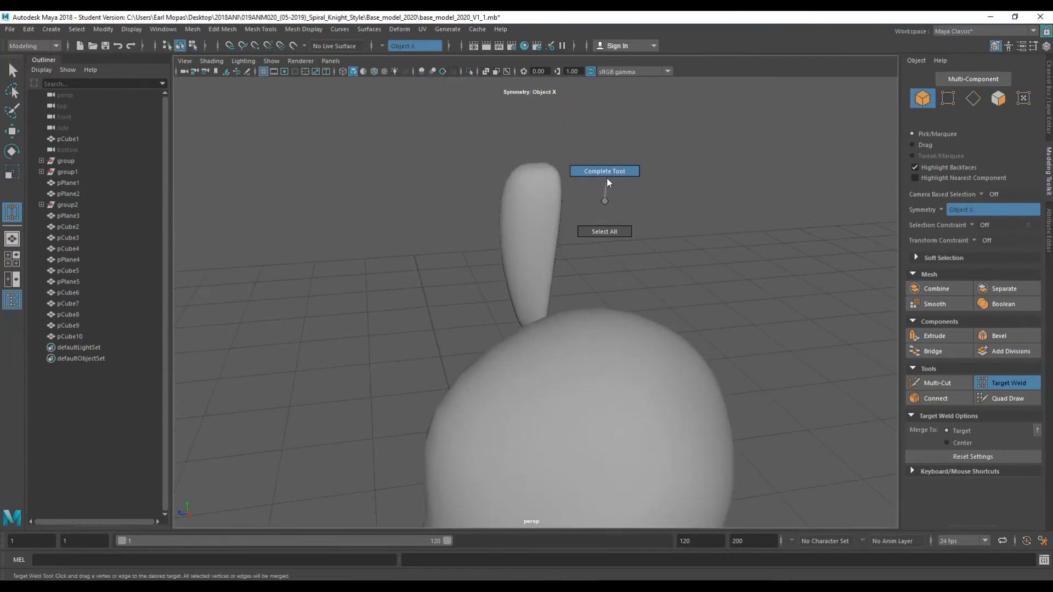
{"action": "left_click_drag", "start_coordinate": [572, 223], "coordinate": [520, 284], "text": "alt"}
{"action": "key", "text": "ctrl+z"}
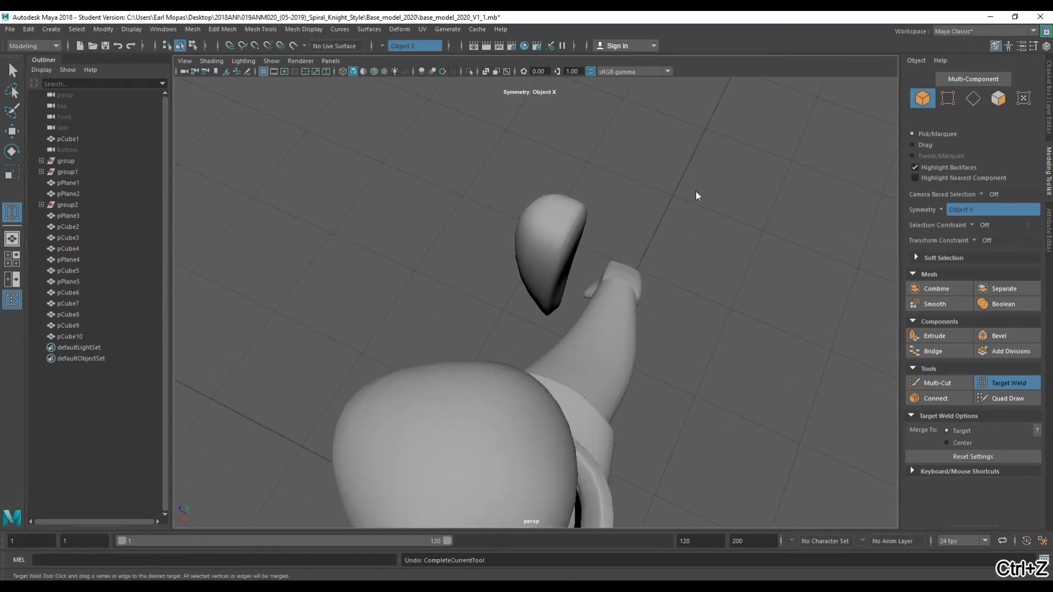
Turn off smooth preview and weld the remaining tip vertices together with Target Weld.
{"action": "key", "text": "q"}
{"action": "right_click_drag", "start_coordinate": [594, 199], "coordinate": [618, 186]}
{"action": "key", "text": "1"}
{"action": "left_click_drag", "start_coordinate": [583, 228], "coordinate": [695, 325], "text": "alt"}
{"action": "right_click_drag", "start_coordinate": [702, 278], "coordinate": [674, 272]}
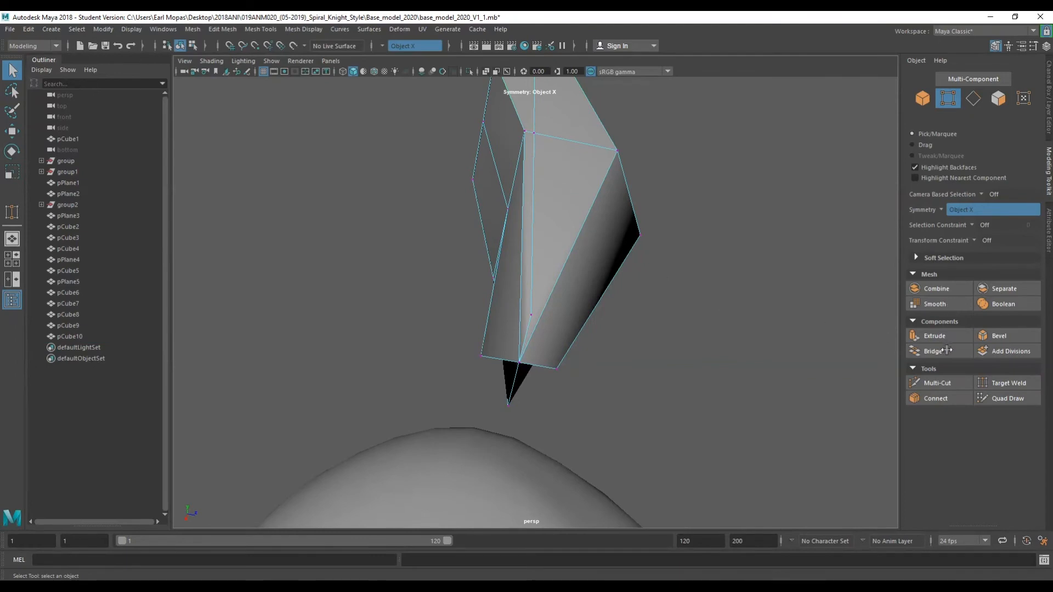
{"action": "left_click", "coordinate": [1008, 384]}
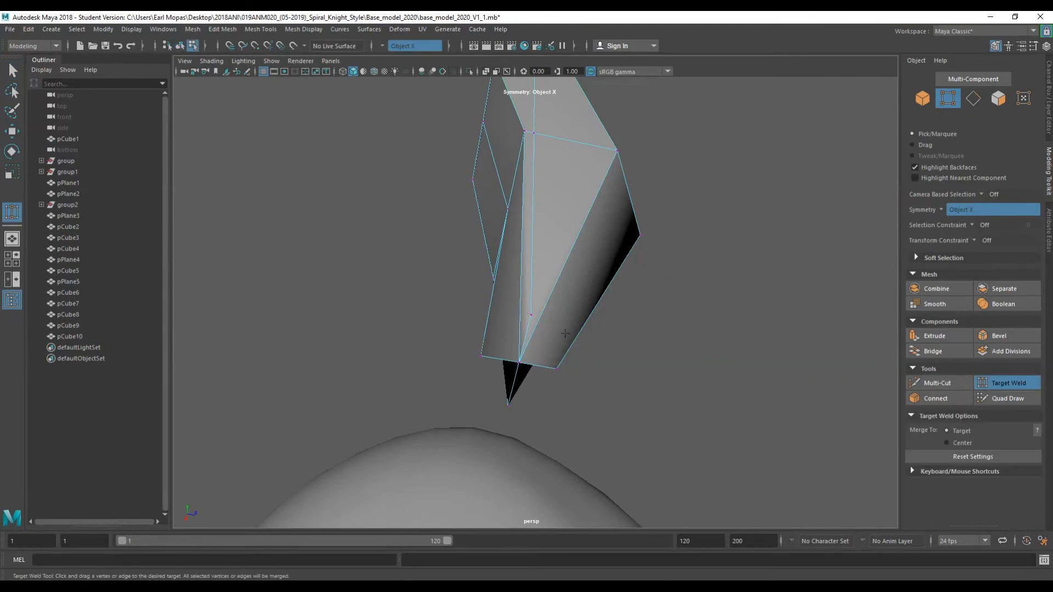
{"action": "left_click_drag", "start_coordinate": [553, 369], "coordinate": [456, 447]}
Re-enable smooth preview and inspect the tapered shape from several angles.
{"action": "scroll", "coordinate": [635, 244], "scroll_direction": "down", "scroll_amount": 5}
{"action": "right_click_drag", "start_coordinate": [635, 231], "coordinate": [669, 213]}
{"action": "key", "text": "3"}
{"action": "left_click", "coordinate": [576, 246]}
{"action": "left_click_drag", "start_coordinate": [577, 247], "coordinate": [551, 215], "text": "alt"}
{"action": "scroll", "coordinate": [531, 196], "scroll_direction": "up", "scroll_amount": 4}
{"action": "key", "text": "q"}
{"action": "left_click", "coordinate": [555, 258]}
{"action": "left_click_drag", "start_coordinate": [556, 258], "coordinate": [555, 219], "text": "alt"}
{"action": "middle_click_drag", "start_coordinate": [554, 219], "coordinate": [581, 221], "text": "alt"}
{"action": "right_click", "coordinate": [582, 221]}
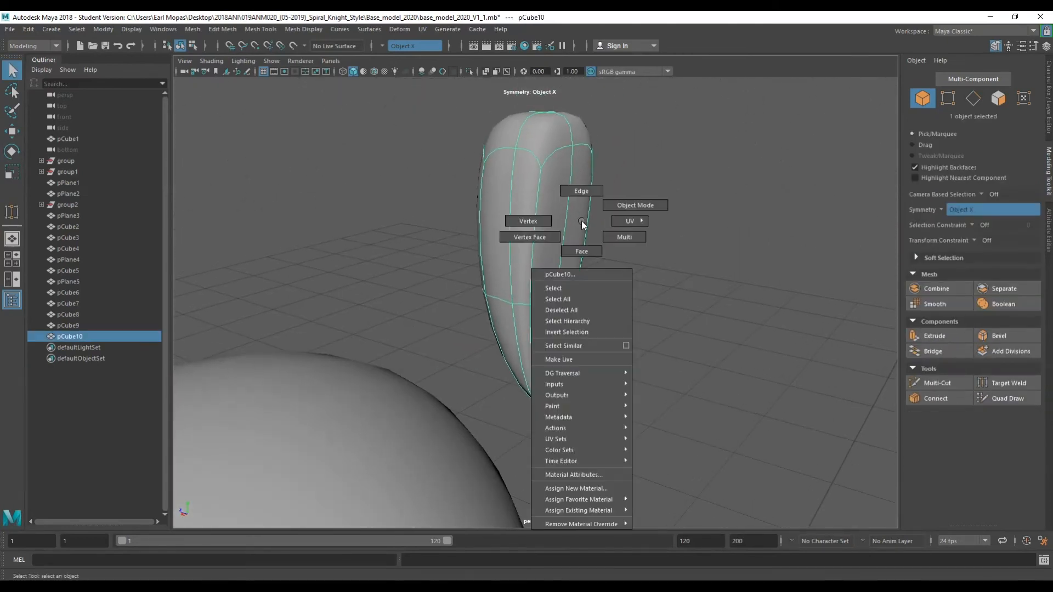
Select a pair of vertical edges on the shape and rotate them to curve its side.
{"action": "left_click", "coordinate": [582, 207]}
{"action": "left_click", "coordinate": [565, 289]}
{"action": "left_click", "coordinate": [553, 296]}
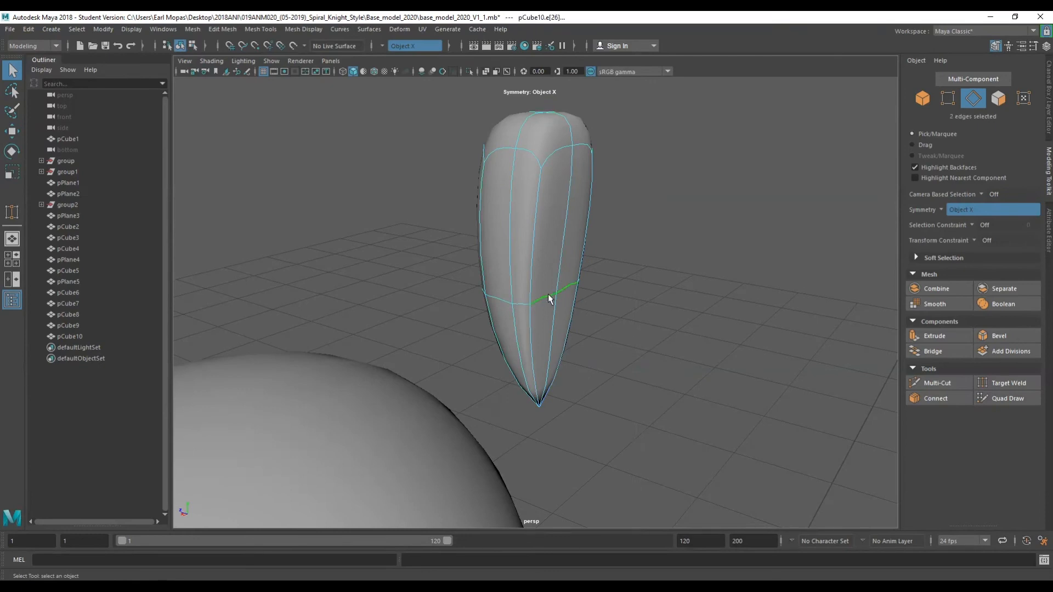
{"action": "key", "text": "e"}
{"action": "left_click_drag", "start_coordinate": [598, 338], "coordinate": [532, 344]}
{"action": "left_click_drag", "start_coordinate": [554, 307], "coordinate": [483, 379], "text": "alt"}
{"action": "left_click_drag", "start_coordinate": [537, 336], "coordinate": [541, 260], "text": "alt"}
Move another set of edges upward to adjust the shape's curve.
{"action": "key", "text": "q"}
{"action": "left_click", "coordinate": [546, 248]}
{"action": "left_click_drag", "start_coordinate": [544, 334], "coordinate": [500, 319], "text": "alt"}
{"action": "key", "text": "w"}
{"action": "left_click_drag", "start_coordinate": [593, 288], "coordinate": [592, 201]}
{"action": "key", "text": "e"}
{"action": "key", "text": "r"}
{"action": "scroll", "coordinate": [540, 198], "scroll_direction": "down", "scroll_amount": 6}
{"action": "scroll", "coordinate": [546, 219], "scroll_direction": "up", "scroll_amount": 5}
Scale and rotate a side edge to flatten and twist the shape's face.
{"action": "middle_click_drag", "start_coordinate": [533, 166], "coordinate": [542, 244], "text": "alt"}
{"action": "scroll", "coordinate": [541, 244], "scroll_direction": "up", "scroll_amount": 5}
{"action": "left_click_drag", "start_coordinate": [534, 228], "coordinate": [540, 191], "text": "alt"}
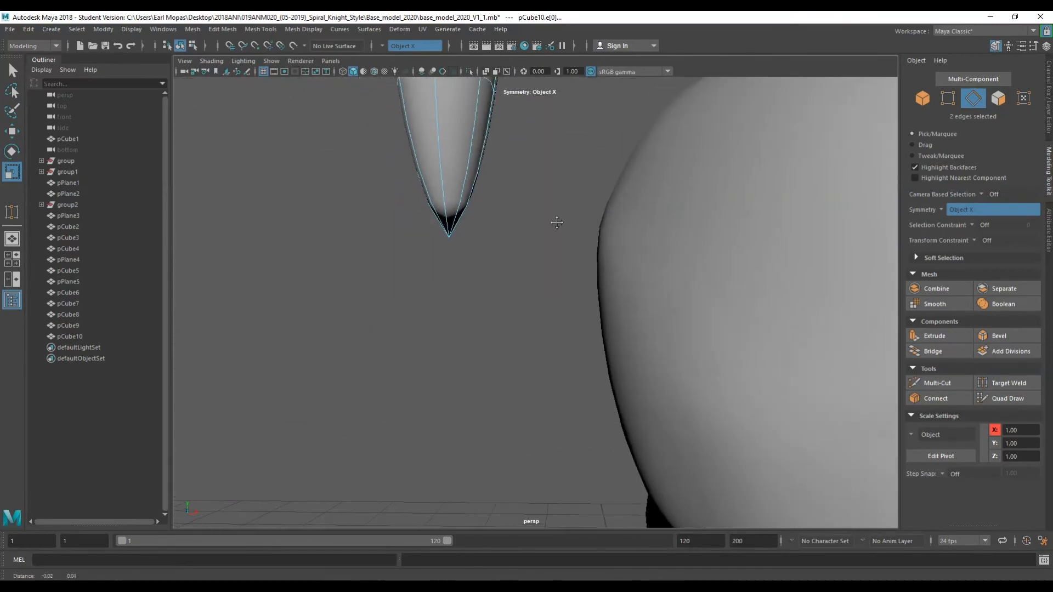
{"action": "middle_click_drag", "start_coordinate": [540, 190], "coordinate": [618, 375], "text": "alt"}
{"action": "left_click_drag", "start_coordinate": [586, 242], "coordinate": [442, 261], "text": "alt"}
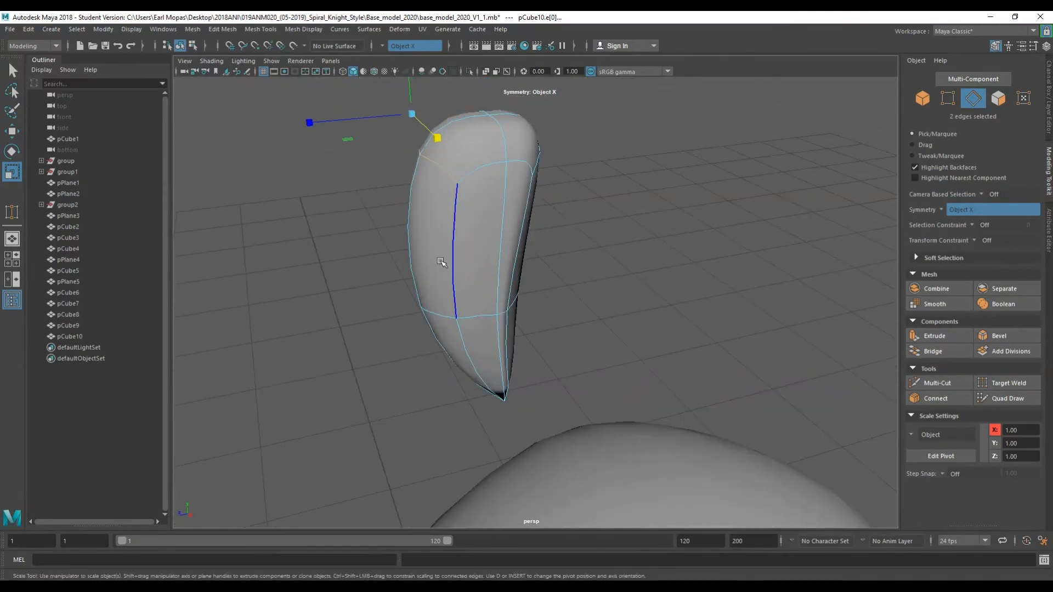
{"action": "key", "text": "r"}
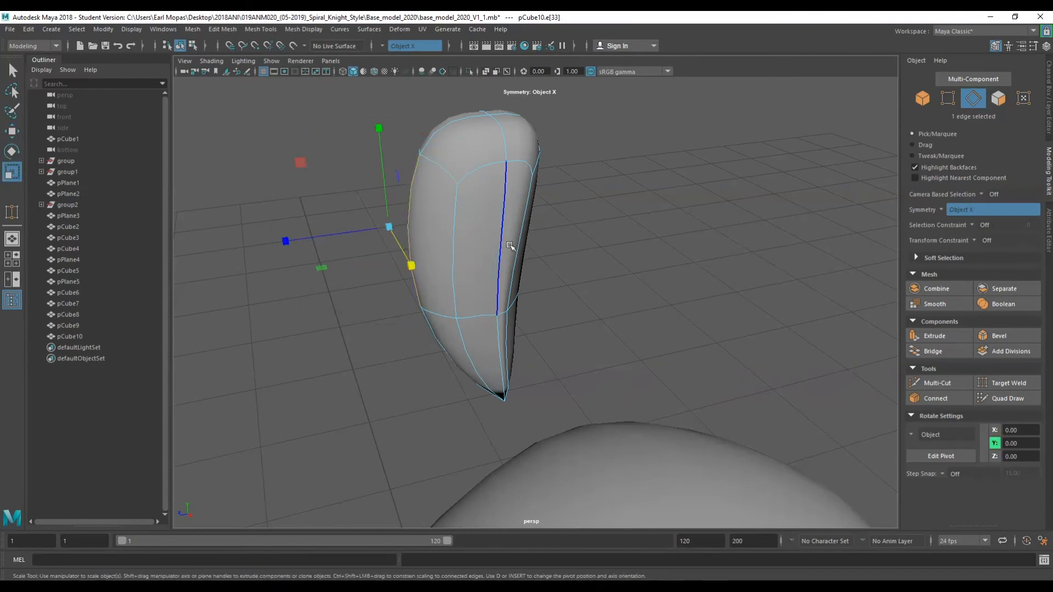
{"action": "left_click_drag", "start_coordinate": [412, 265], "coordinate": [392, 236]}
{"action": "right_click_drag", "start_coordinate": [645, 200], "coordinate": [699, 185]}
{"action": "left_click_drag", "start_coordinate": [532, 339], "coordinate": [517, 322]}
{"action": "left_click_drag", "start_coordinate": [518, 318], "coordinate": [614, 351], "text": "alt"}
Select the whole shape and scale it down into a slim pointed spike.
{"action": "key", "text": "q"}
{"action": "right_click_drag", "start_coordinate": [686, 178], "coordinate": [699, 173]}
{"action": "left_click", "coordinate": [500, 249]}
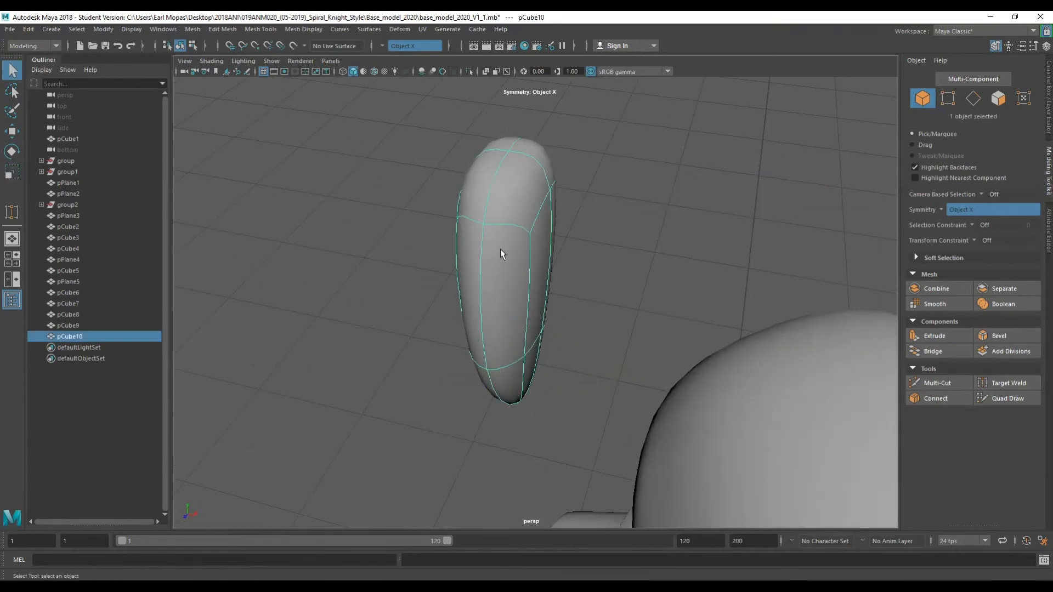
{"action": "key", "text": "r"}
{"action": "left_click_drag", "start_coordinate": [595, 324], "coordinate": [608, 342]}
{"action": "left_click_drag", "start_coordinate": [537, 303], "coordinate": [582, 276], "text": "alt"}
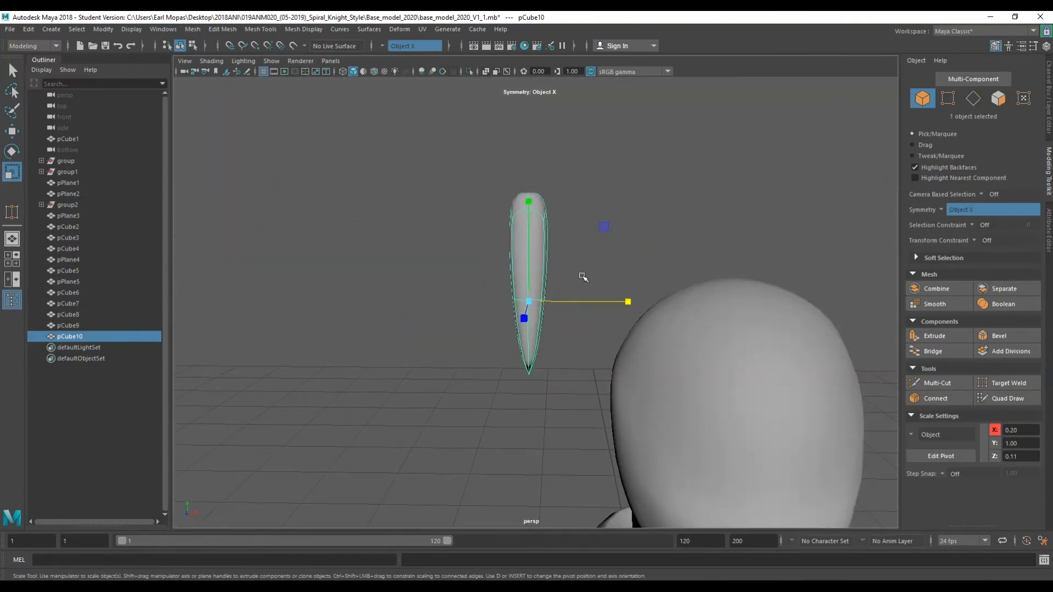
Switch to object mode and move the spike into place beside the head.
{"action": "right_click", "coordinate": [599, 170]}
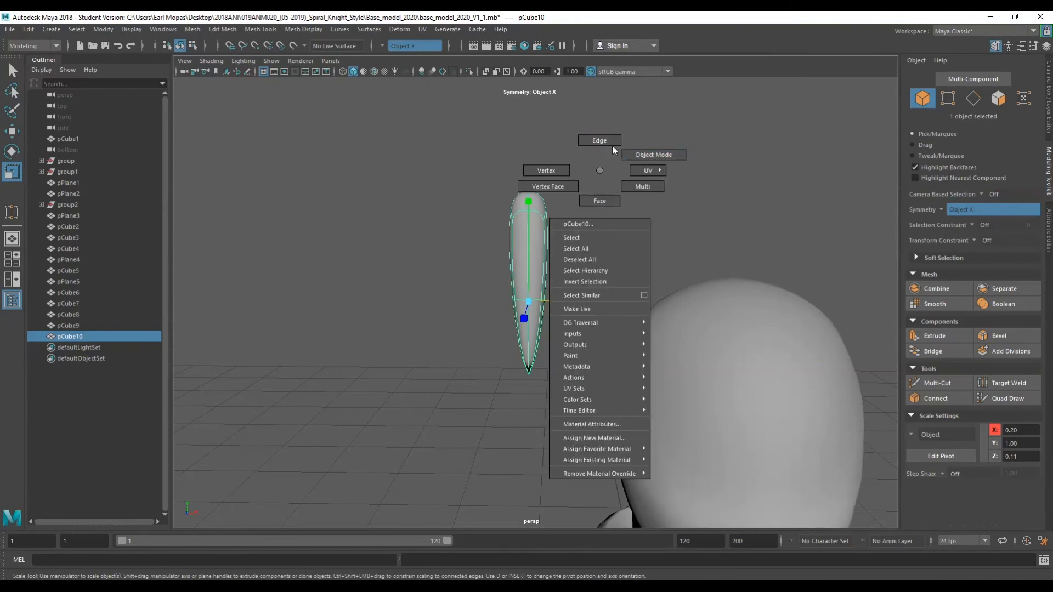
{"action": "left_click", "coordinate": [634, 156]}
{"action": "key", "text": "w"}
{"action": "mouse_move", "coordinate": [575, 302]}
{"action": "left_mouse_down"}
{"action": "mouse_move", "coordinate": [817, 300]}
{"action": "mouse_move", "coordinate": [557, 308]}
{"action": "left_mouse_up"}
{"action": "middle_click_drag", "start_coordinate": [613, 310], "coordinate": [674, 214], "text": "alt"}
{"action": "left_click_drag", "start_coordinate": [521, 270], "coordinate": [351, 287]}
{"action": "left_click_drag", "start_coordinate": [400, 201], "coordinate": [396, 303]}
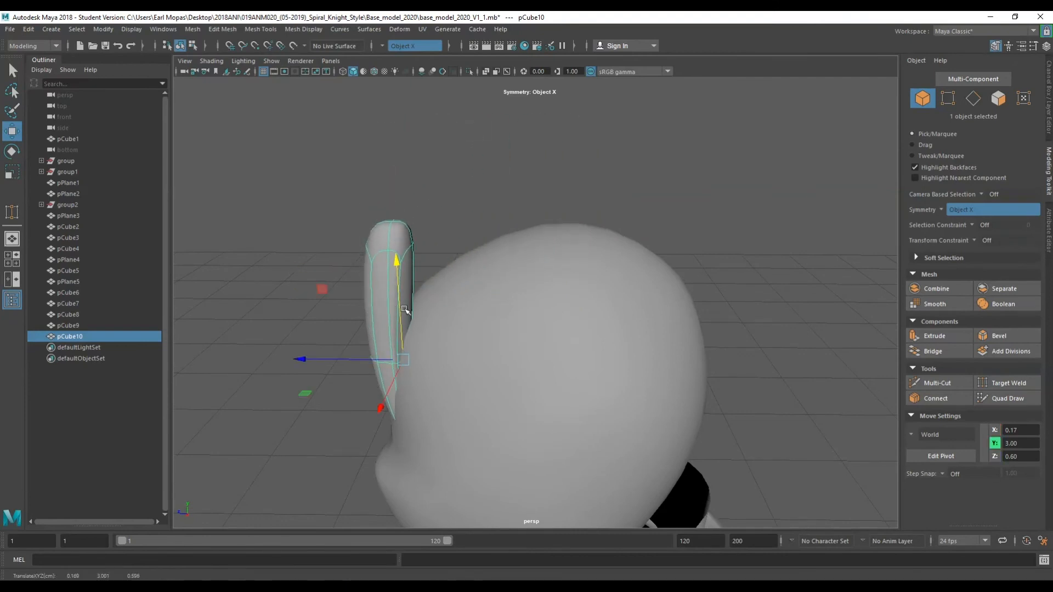
Rotate and move the pointed hair lock so it lies against the side of the head.
{"action": "left_click", "coordinate": [357, 365]}
{"action": "left_click", "coordinate": [396, 318]}
{"action": "left_click_drag", "start_coordinate": [341, 355], "coordinate": [307, 357]}
{"action": "key", "text": "e"}
{"action": "left_click_drag", "start_coordinate": [383, 266], "coordinate": [663, 313]}
{"action": "left_click_drag", "start_coordinate": [760, 314], "coordinate": [841, 306]}
{"action": "key", "text": "w"}
{"action": "left_click_drag", "start_coordinate": [795, 242], "coordinate": [400, 287]}
{"action": "left_click_drag", "start_coordinate": [477, 287], "coordinate": [578, 288], "text": "alt"}
{"action": "left_click_drag", "start_coordinate": [797, 298], "coordinate": [617, 241], "text": "alt"}
Move vertices of the lock to bend its tip along the curve of the head.
{"action": "scroll", "coordinate": [643, 226], "scroll_direction": "down", "scroll_amount": 4}
{"action": "right_click_drag", "start_coordinate": [746, 90], "coordinate": [715, 90]}
{"action": "left_click_drag", "start_coordinate": [472, 340], "coordinate": [485, 331]}
{"action": "left_click_drag", "start_coordinate": [443, 295], "coordinate": [464, 331]}
{"action": "left_click_drag", "start_coordinate": [402, 328], "coordinate": [470, 333]}
{"action": "left_click_drag", "start_coordinate": [470, 333], "coordinate": [747, 328], "text": "alt"}
{"action": "key", "text": "ctrl+z"}
{"action": "left_click_drag", "start_coordinate": [747, 327], "coordinate": [695, 309], "text": "alt"}
{"action": "left_click_drag", "start_coordinate": [696, 309], "coordinate": [652, 337], "text": "alt"}
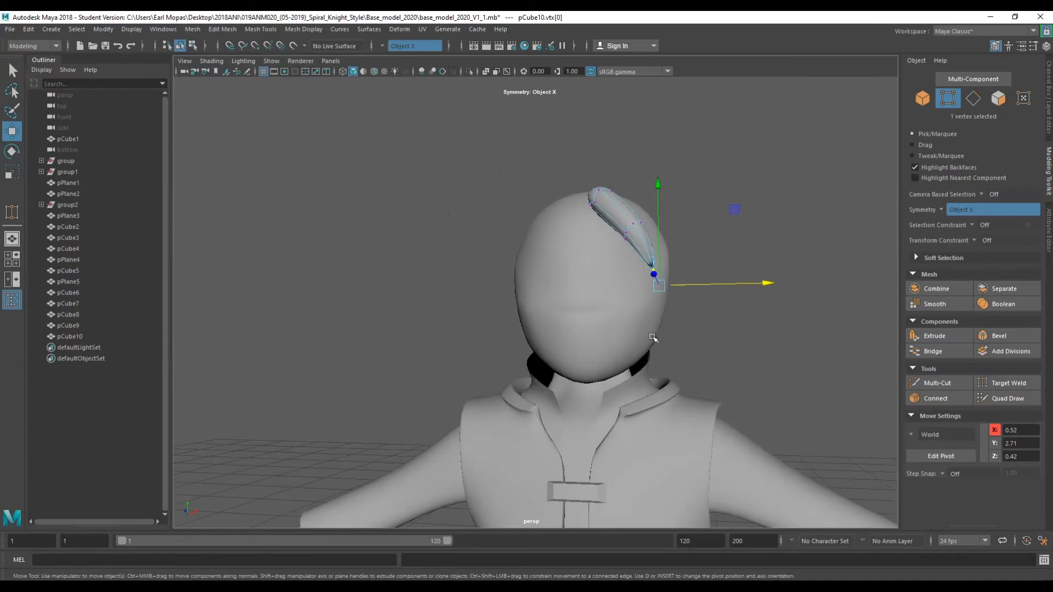
{"action": "left_click_drag", "start_coordinate": [661, 230], "coordinate": [657, 253]}
{"action": "left_click_drag", "start_coordinate": [635, 290], "coordinate": [567, 313], "text": "alt"}
{"action": "mouse_move", "coordinate": [550, 251]}
{"action": "left_mouse_down"}
{"action": "mouse_move", "coordinate": [549, 273]}
{"action": "mouse_move", "coordinate": [548, 261]}
{"action": "left_mouse_up"}
{"action": "scroll", "coordinate": [520, 274], "scroll_direction": "up", "scroll_amount": 3}
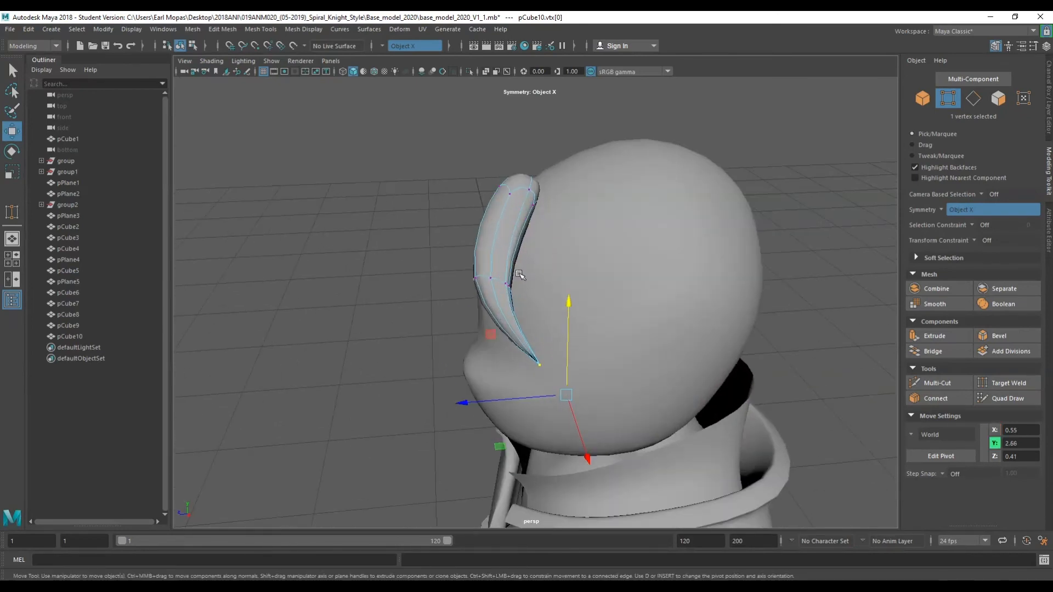
Pull more of the lock's vertices outward to refine its curve.
{"action": "left_click_drag", "start_coordinate": [485, 291], "coordinate": [439, 288], "text": "alt"}
{"action": "left_click_drag", "start_coordinate": [387, 253], "coordinate": [450, 298]}
{"action": "left_click_drag", "start_coordinate": [449, 297], "coordinate": [647, 290], "text": "alt"}
{"action": "mouse_move", "coordinate": [752, 260]}
{"action": "left_mouse_down"}
{"action": "mouse_move", "coordinate": [726, 255]}
{"action": "mouse_move", "coordinate": [746, 257]}
{"action": "left_mouse_up"}
{"action": "key", "text": "q"}
{"action": "key", "text": "w"}
{"action": "key", "text": "ctrl+z"}
Return to object mode and turn symmetry off.
{"action": "right_click", "coordinate": [798, 197]}
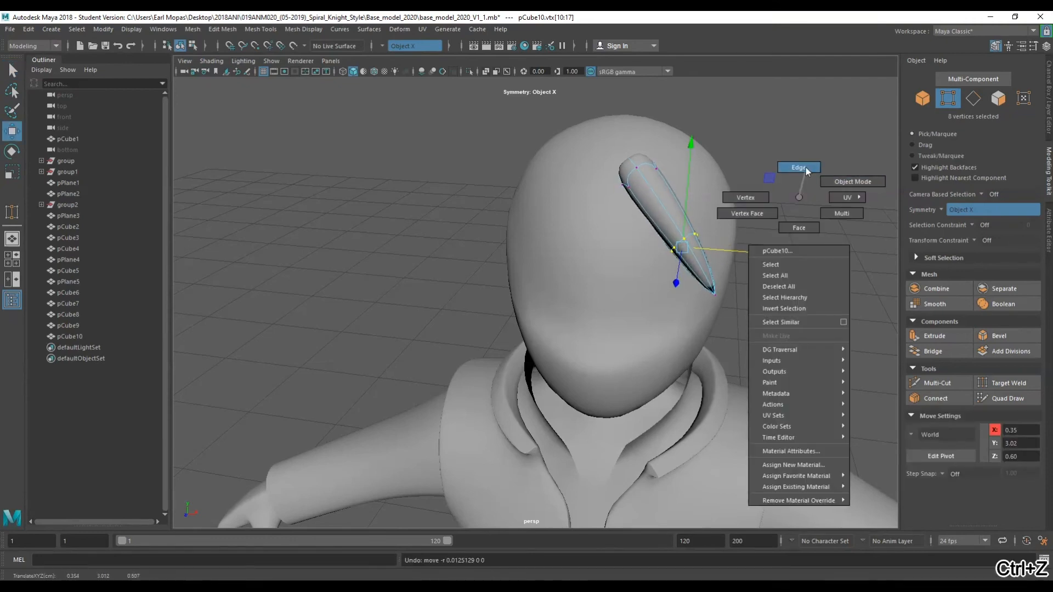
{"action": "left_click", "coordinate": [803, 182]}
{"action": "left_click", "coordinate": [681, 235]}
{"action": "left_click_drag", "start_coordinate": [676, 251], "coordinate": [559, 277], "text": "alt"}
{"action": "left_click_drag", "start_coordinate": [618, 227], "coordinate": [592, 252], "text": "alt"}
{"action": "right_click_drag", "start_coordinate": [704, 126], "coordinate": [759, 110]}
{"action": "left_click", "coordinate": [942, 211]}
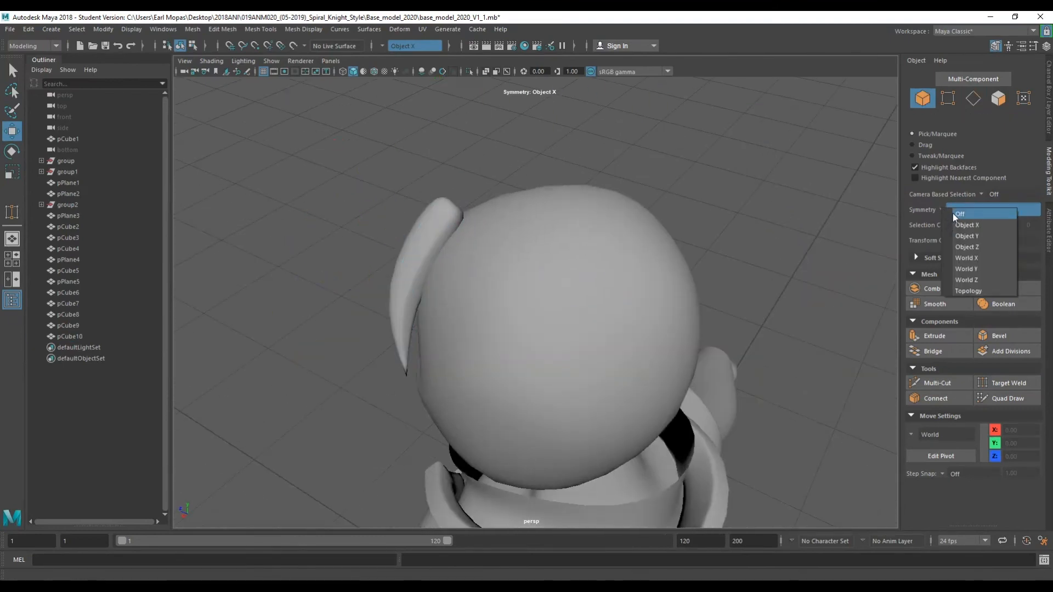
{"action": "left_click", "coordinate": [957, 214]}
Scale the hair lock thinner and rotate it to sit on top of the head.
{"action": "left_click_drag", "start_coordinate": [795, 234], "coordinate": [701, 250], "text": "alt"}
{"action": "left_click", "coordinate": [645, 252]}
{"action": "key", "text": "e"}
{"action": "key", "text": "r"}
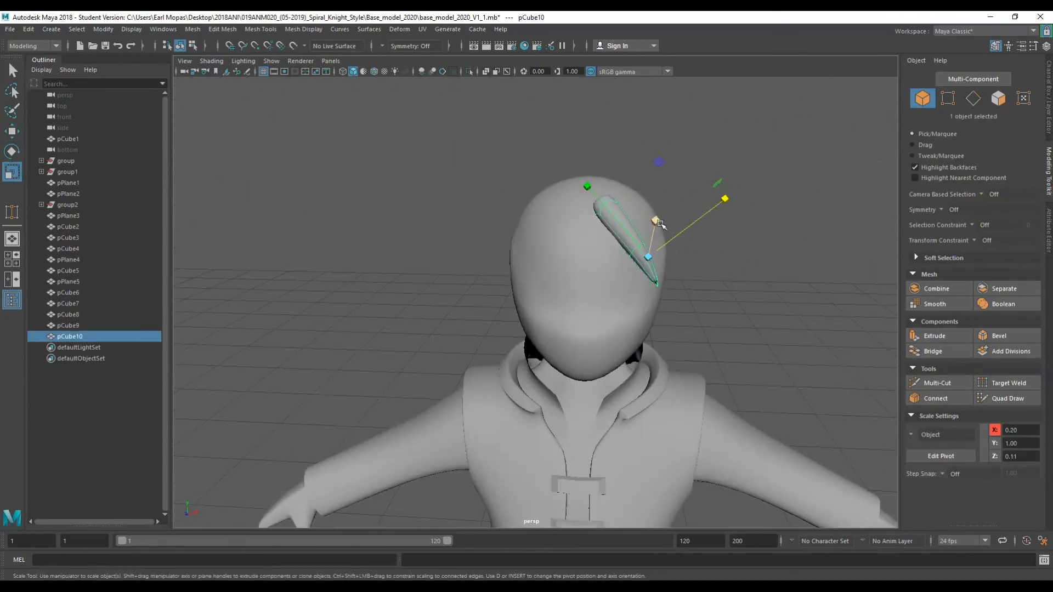
{"action": "left_click_drag", "start_coordinate": [656, 216], "coordinate": [446, 273], "text": "alt"}
{"action": "key", "text": "w"}
{"action": "key", "text": "e"}
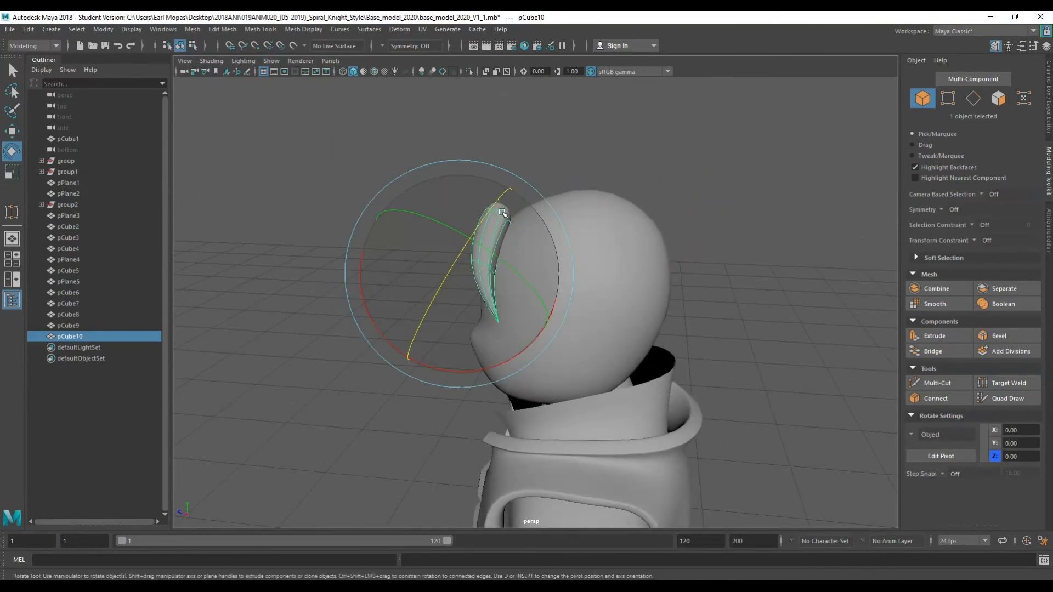
{"action": "left_click_drag", "start_coordinate": [536, 343], "coordinate": [698, 321]}
{"action": "left_click", "coordinate": [748, 324]}
{"action": "scroll", "coordinate": [747, 323], "scroll_direction": "down", "scroll_amount": 5}
{"action": "middle_click_drag", "start_coordinate": [693, 325], "coordinate": [686, 195], "text": "alt"}
{"action": "left_click_drag", "start_coordinate": [686, 195], "coordinate": [636, 248], "text": "alt"}
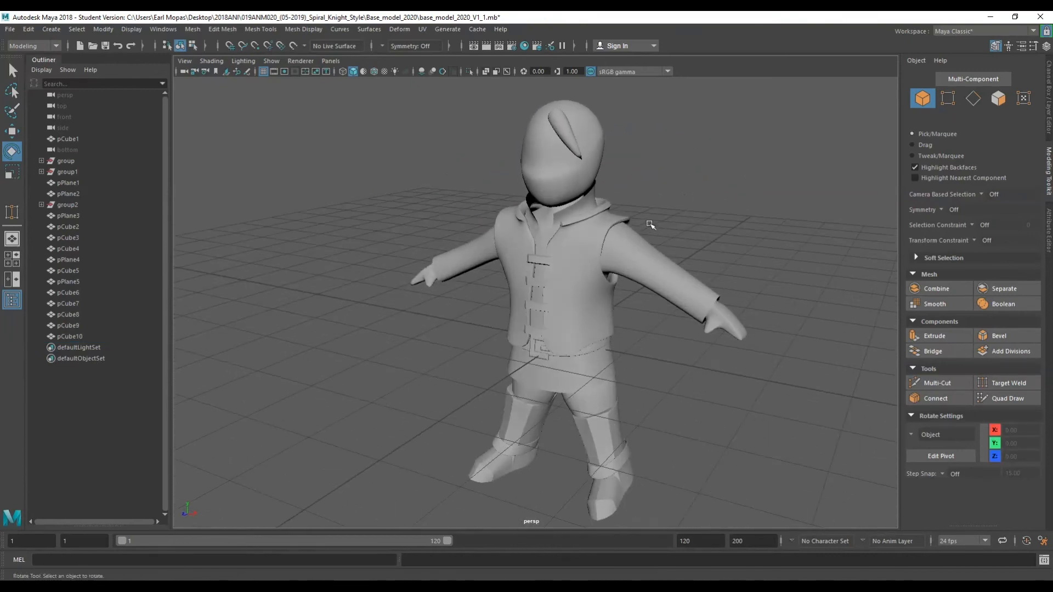
Duplicate the hair lock and move the copy across the front of the head.
{"action": "scroll", "coordinate": [650, 224], "scroll_direction": "up", "scroll_amount": 3}
{"action": "middle_click_drag", "start_coordinate": [667, 148], "coordinate": [543, 345], "text": "alt"}
{"action": "left_click_drag", "start_coordinate": [483, 364], "coordinate": [423, 355], "text": "alt"}
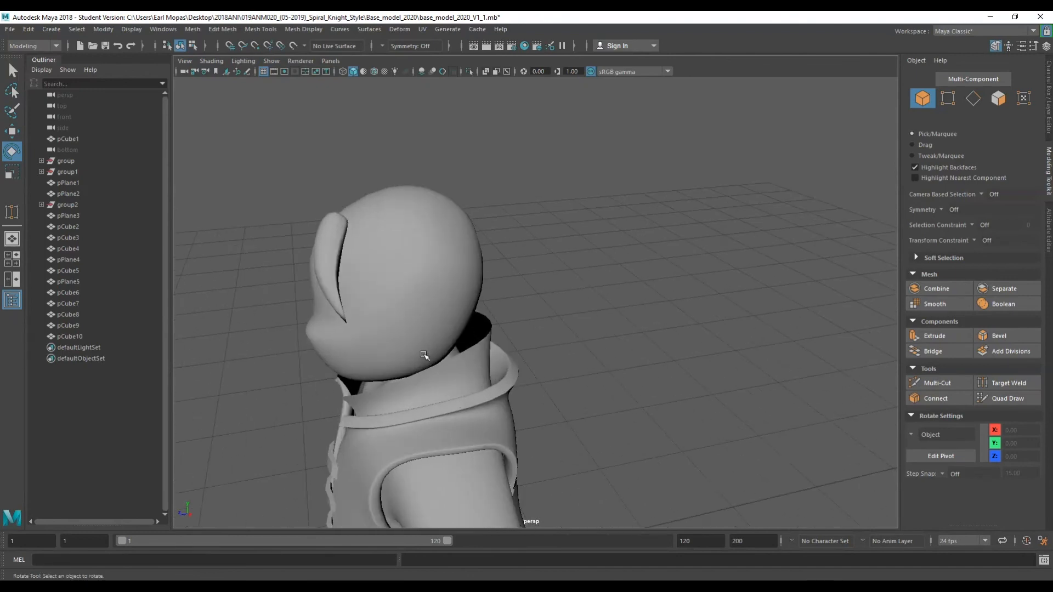
{"action": "left_click", "coordinate": [328, 258]}
{"action": "key", "text": "q"}
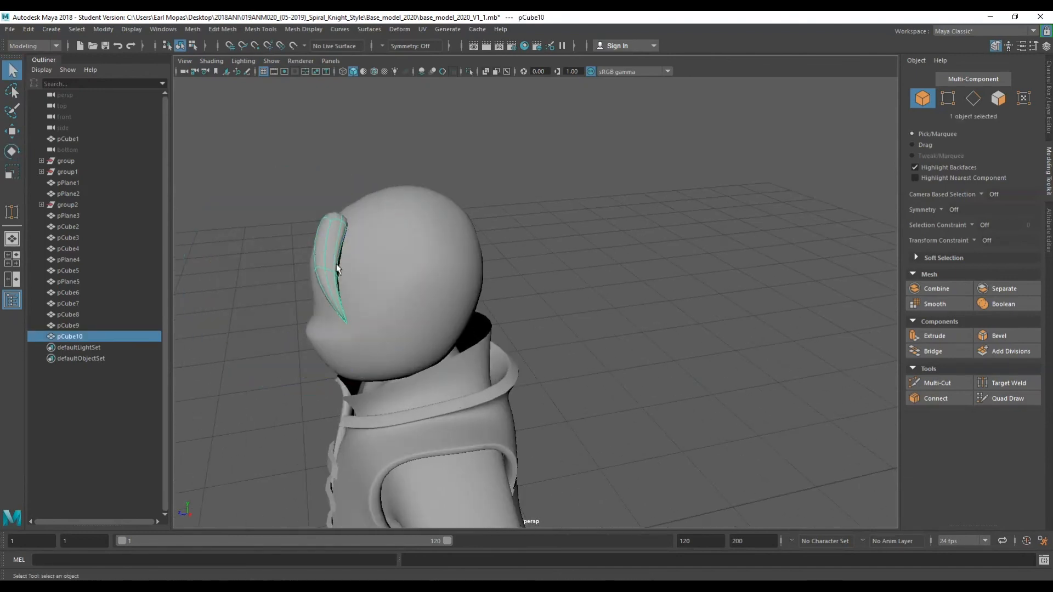
{"action": "key", "text": "ctrl+d"}
{"action": "key", "text": "w"}
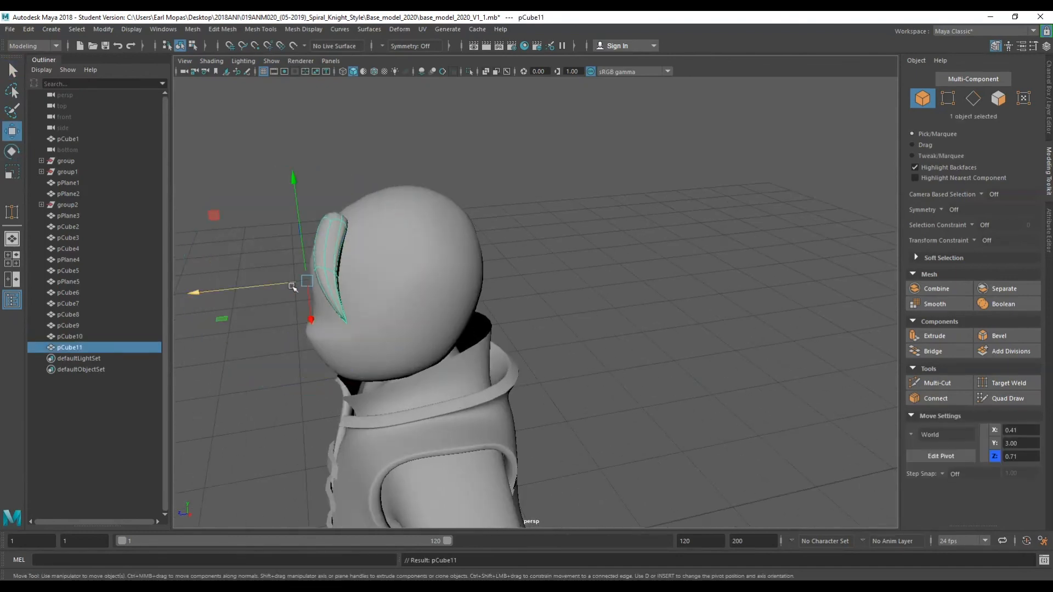
{"action": "left_click_drag", "start_coordinate": [293, 295], "coordinate": [387, 296], "text": "alt"}
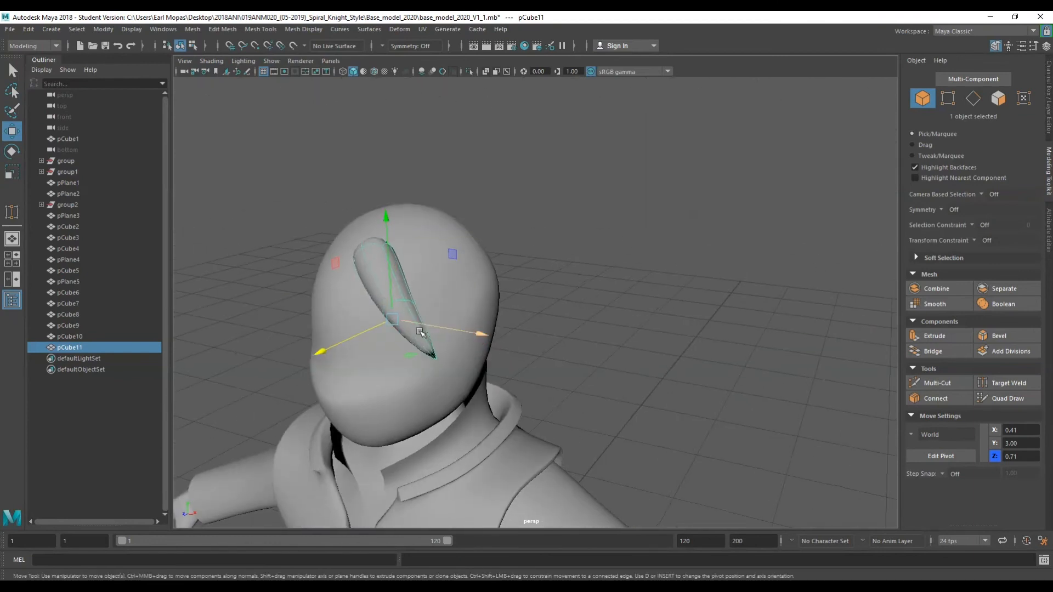
{"action": "left_click_drag", "start_coordinate": [426, 329], "coordinate": [452, 332]}
{"action": "left_click_drag", "start_coordinate": [378, 351], "coordinate": [556, 364], "text": "alt"}
{"action": "key", "text": "e"}
{"action": "key", "text": "w"}
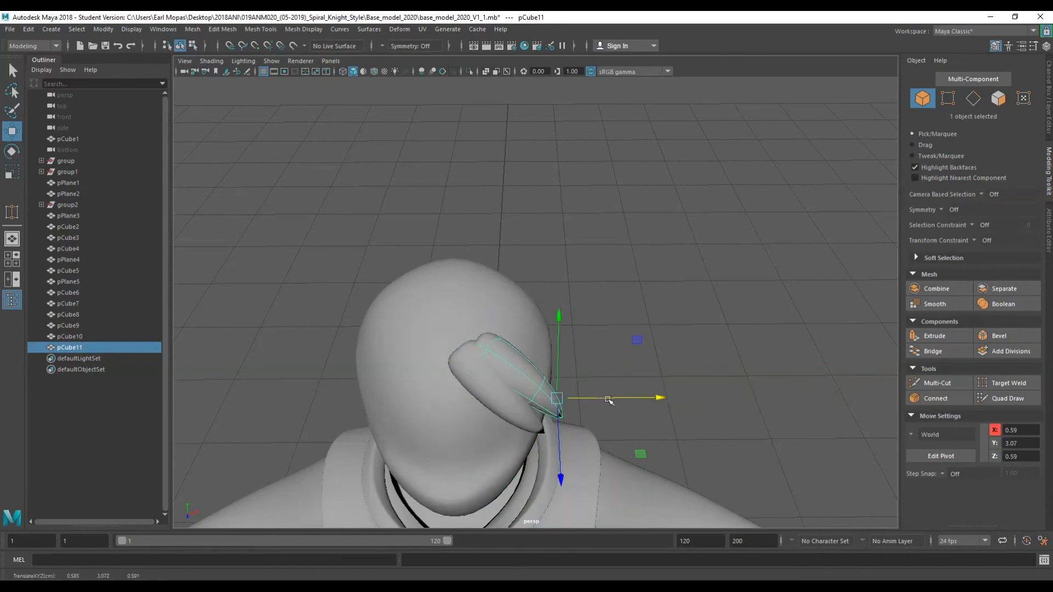
{"action": "left_click_drag", "start_coordinate": [563, 438], "coordinate": [481, 375], "text": "alt"}
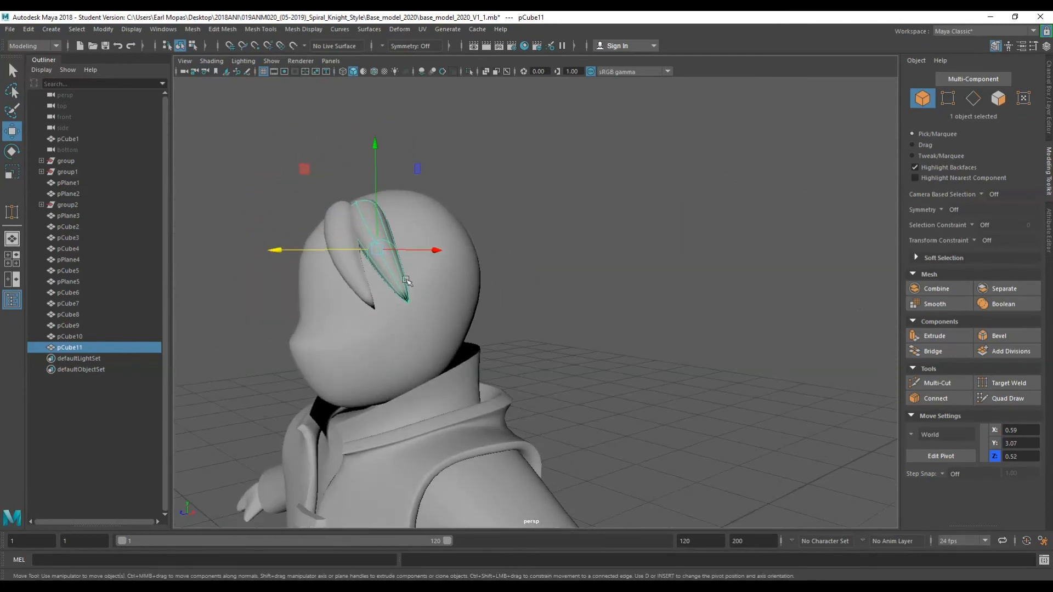
Scale the copied lock down and shift it toward the face.
{"action": "key", "text": "r"}
{"action": "left_click_drag", "start_coordinate": [363, 206], "coordinate": [354, 176]}
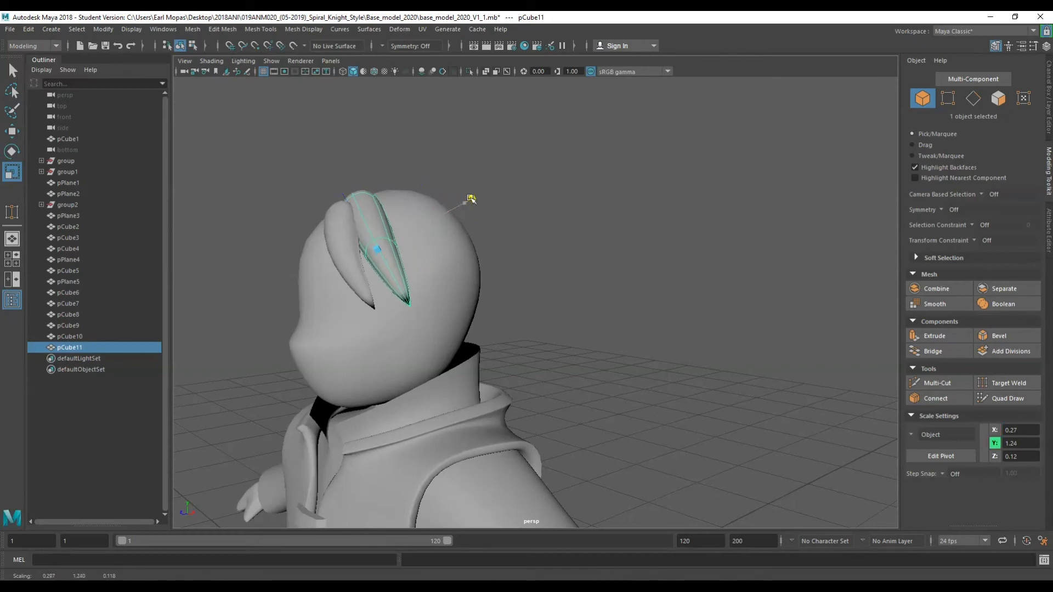
{"action": "key", "text": "w"}
{"action": "left_click_drag", "start_coordinate": [377, 226], "coordinate": [525, 300]}
{"action": "left_click_drag", "start_coordinate": [633, 318], "coordinate": [639, 318]}
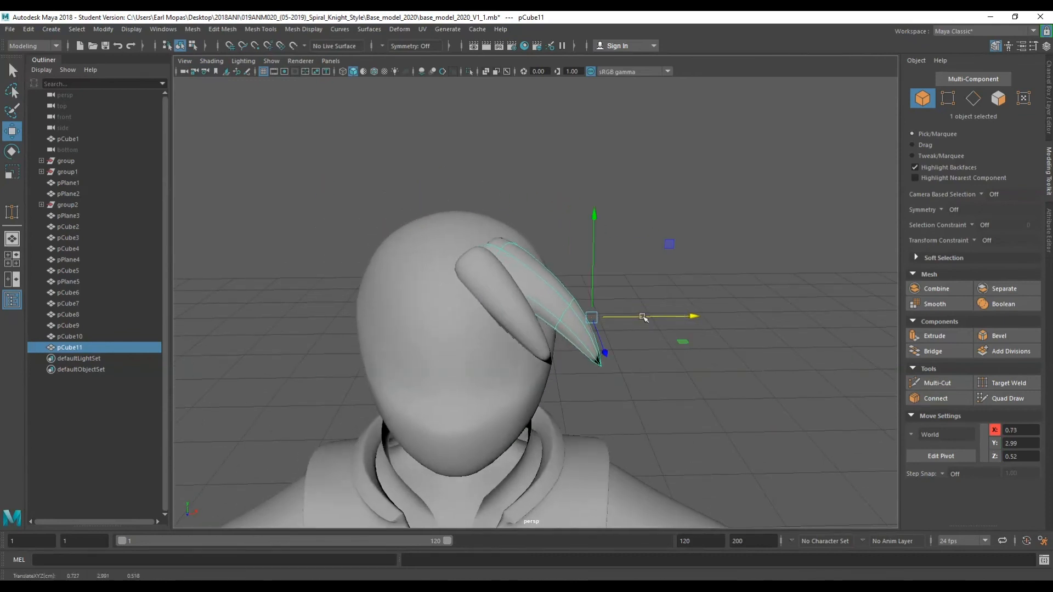
Move the copied lock's tip vertices inward so it curves down over the face.
{"action": "right_click_drag", "start_coordinate": [738, 208], "coordinate": [681, 207]}
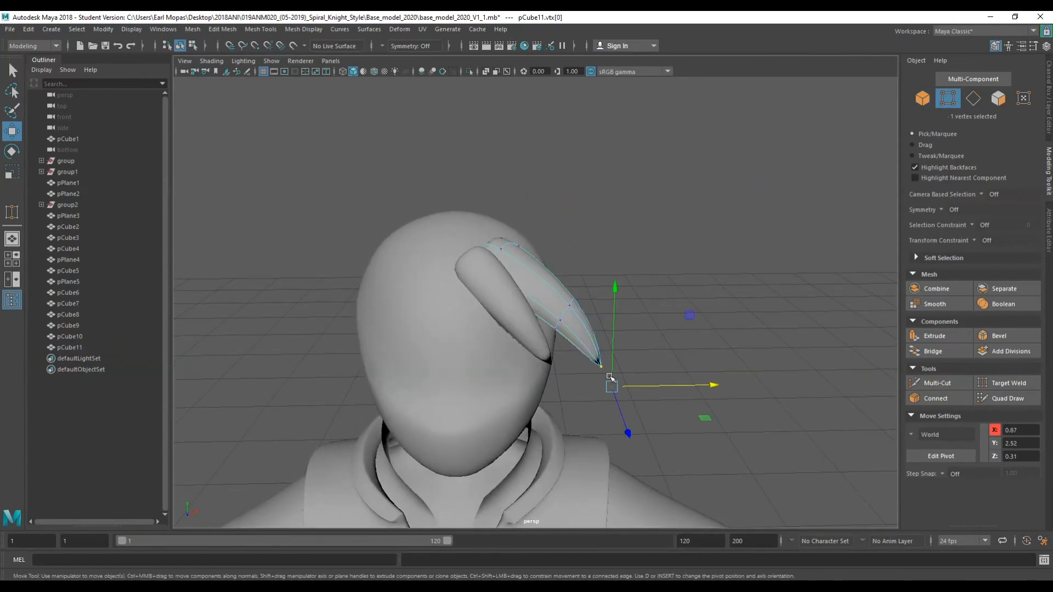
{"action": "left_click_drag", "start_coordinate": [663, 384], "coordinate": [611, 386]}
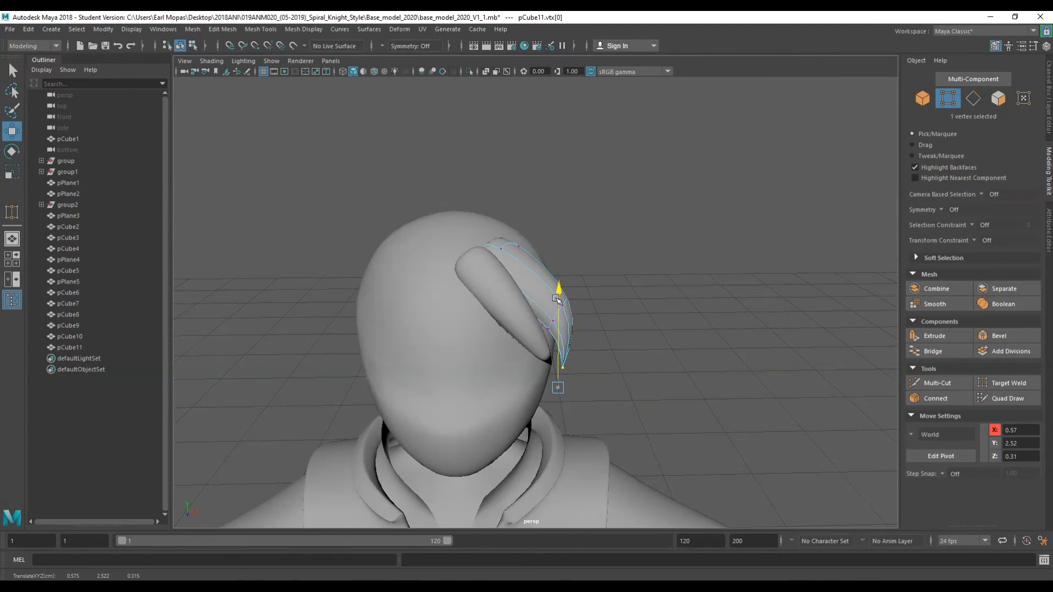
{"action": "left_click_drag", "start_coordinate": [613, 287], "coordinate": [546, 338]}
{"action": "left_click_drag", "start_coordinate": [570, 301], "coordinate": [570, 308]}
{"action": "key", "text": "e"}
{"action": "left_click_drag", "start_coordinate": [616, 279], "coordinate": [662, 324]}
{"action": "key", "text": "w"}
{"action": "left_click_drag", "start_coordinate": [621, 337], "coordinate": [680, 195], "text": "alt"}
{"action": "right_click_drag", "start_coordinate": [684, 193], "coordinate": [700, 181]}
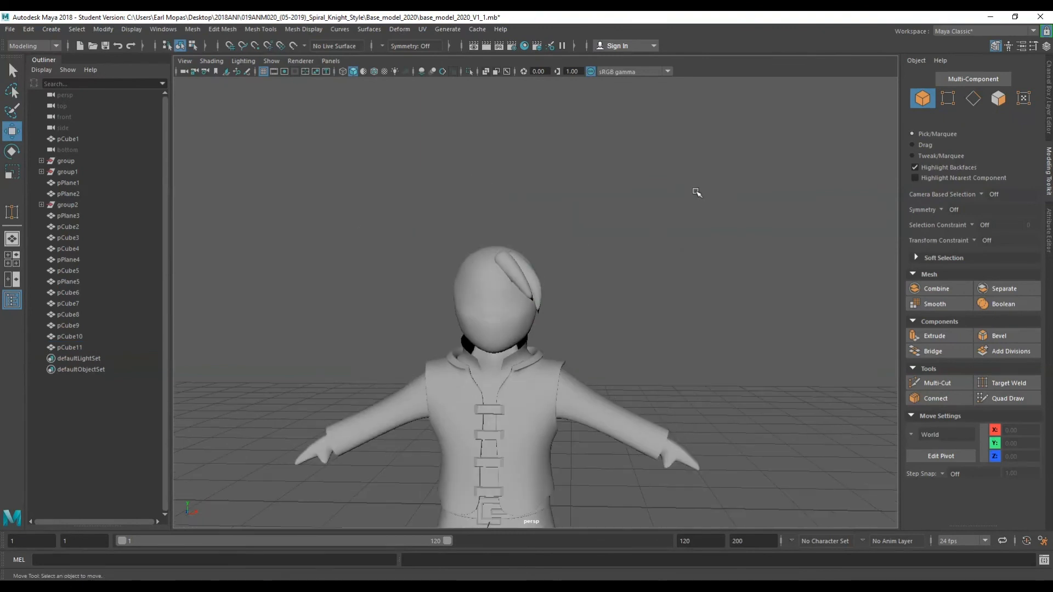
{"action": "left_click_drag", "start_coordinate": [615, 310], "coordinate": [563, 196], "text": "alt"}
{"action": "scroll", "coordinate": [557, 218], "scroll_direction": "up", "scroll_amount": 3}
{"action": "middle_click_drag", "start_coordinate": [545, 216], "coordinate": [632, 269], "text": "alt"}
{"action": "left_click_drag", "start_coordinate": [632, 268], "coordinate": [615, 220], "text": "alt"}
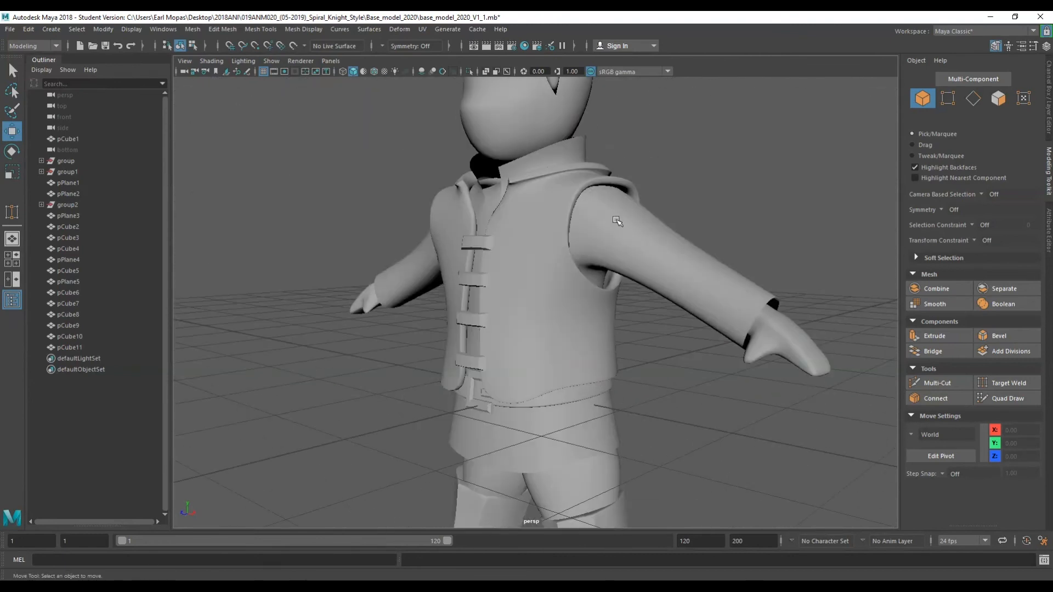
{"action": "scroll", "coordinate": [535, 321], "scroll_direction": "down", "scroll_amount": 5}
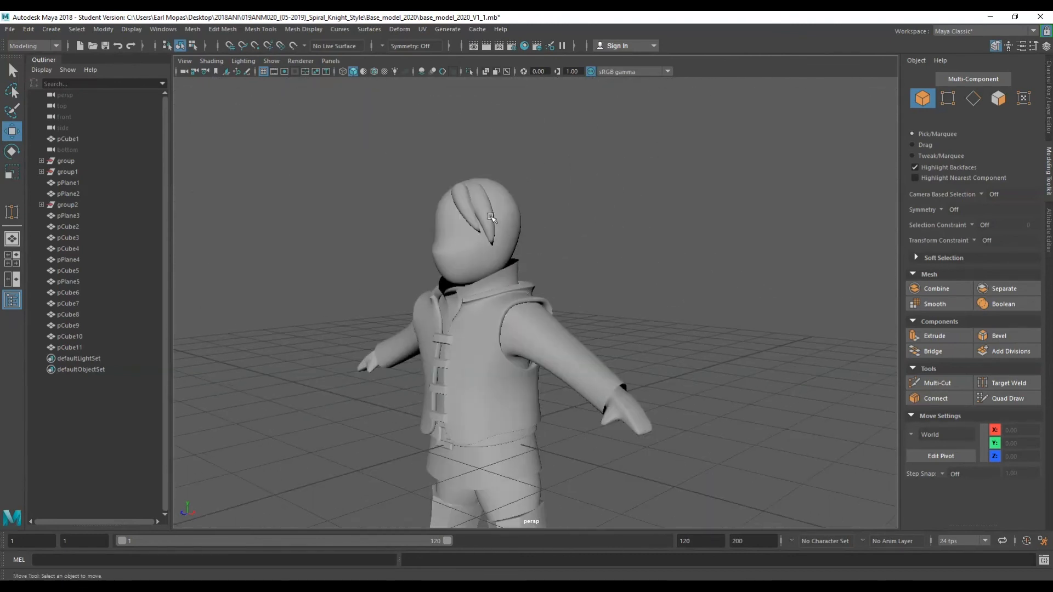
{"action": "scroll", "coordinate": [490, 216], "scroll_direction": "up", "scroll_amount": 3}
{"action": "key", "text": "q"}
{"action": "left_click", "coordinate": [433, 172]}
{"action": "left_click", "coordinate": [459, 167], "text": "shift"}
{"action": "key", "text": "ctrl+d"}
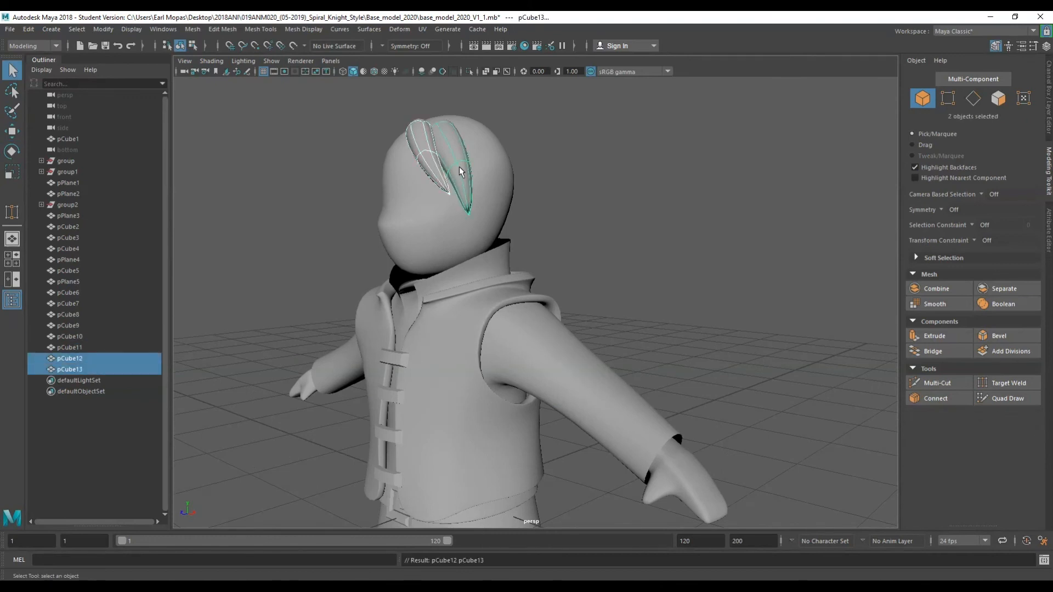
{"action": "key", "text": "w"}
{"action": "left_click_drag", "start_coordinate": [493, 156], "coordinate": [548, 155]}
{"action": "left_click_drag", "start_coordinate": [546, 205], "coordinate": [606, 258], "text": "alt"}
{"action": "key", "text": "Delete"}
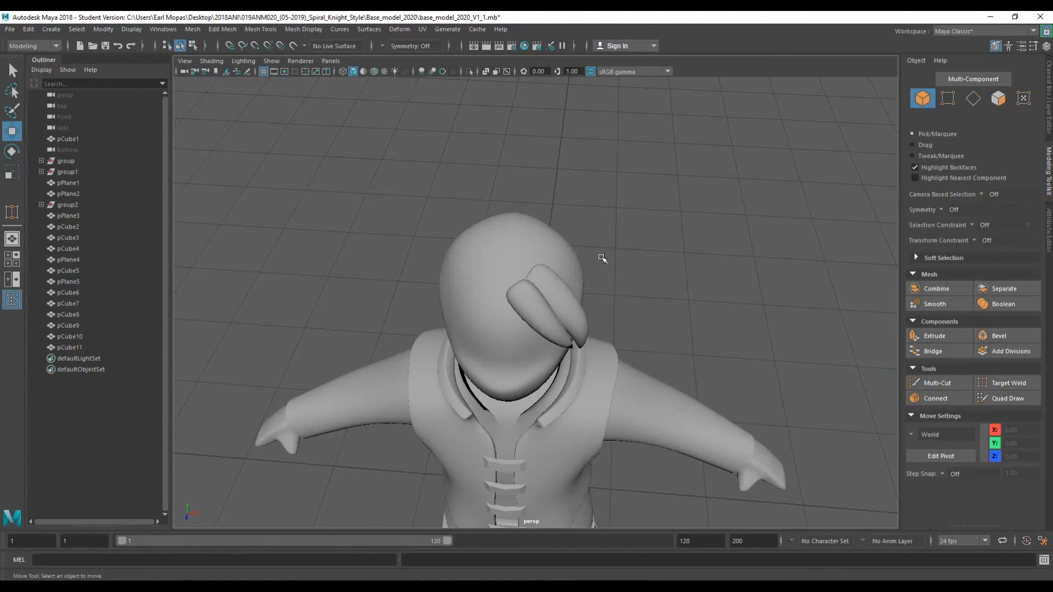
Duplicate the front hair lock and move and rotate the new copy onto the head.
{"action": "left_click_drag", "start_coordinate": [604, 277], "coordinate": [583, 180], "text": "alt"}
{"action": "scroll", "coordinate": [595, 147], "scroll_direction": "down", "scroll_amount": 2}
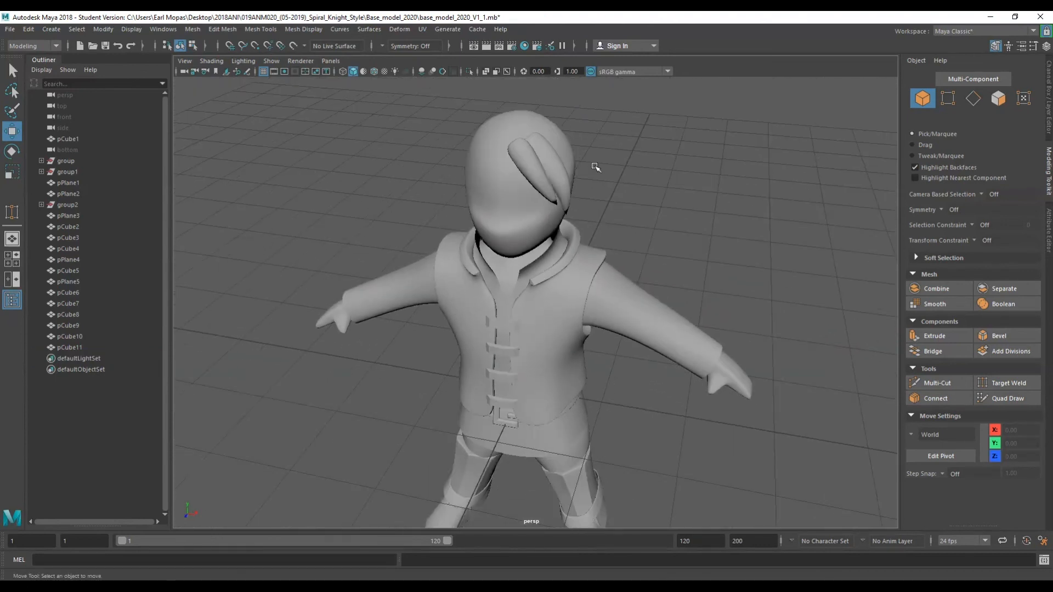
{"action": "left_click_drag", "start_coordinate": [560, 248], "coordinate": [592, 255], "text": "alt"}
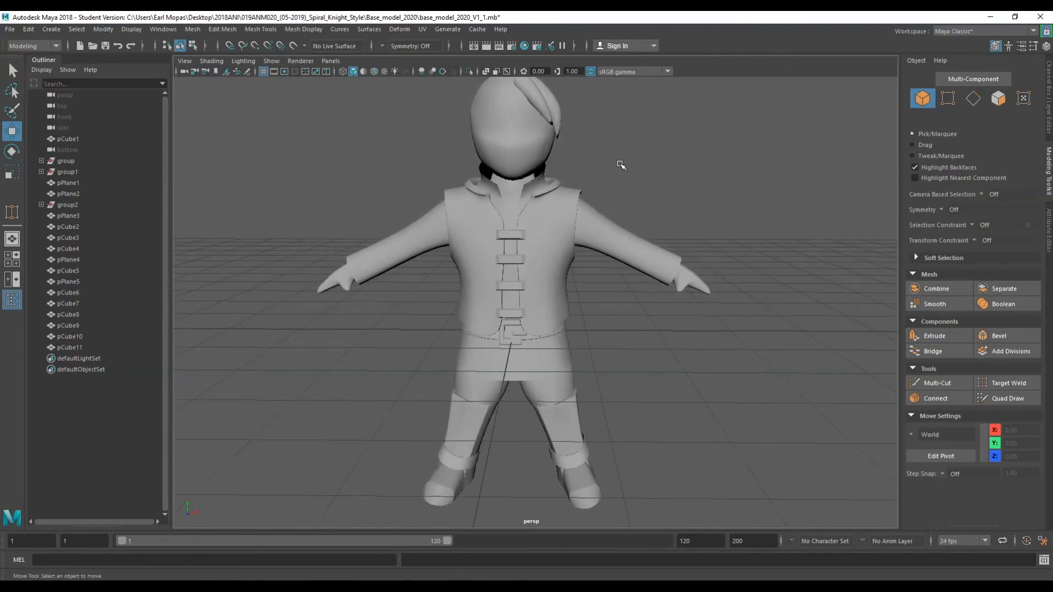
{"action": "left_click_drag", "start_coordinate": [620, 177], "coordinate": [595, 237], "text": "alt"}
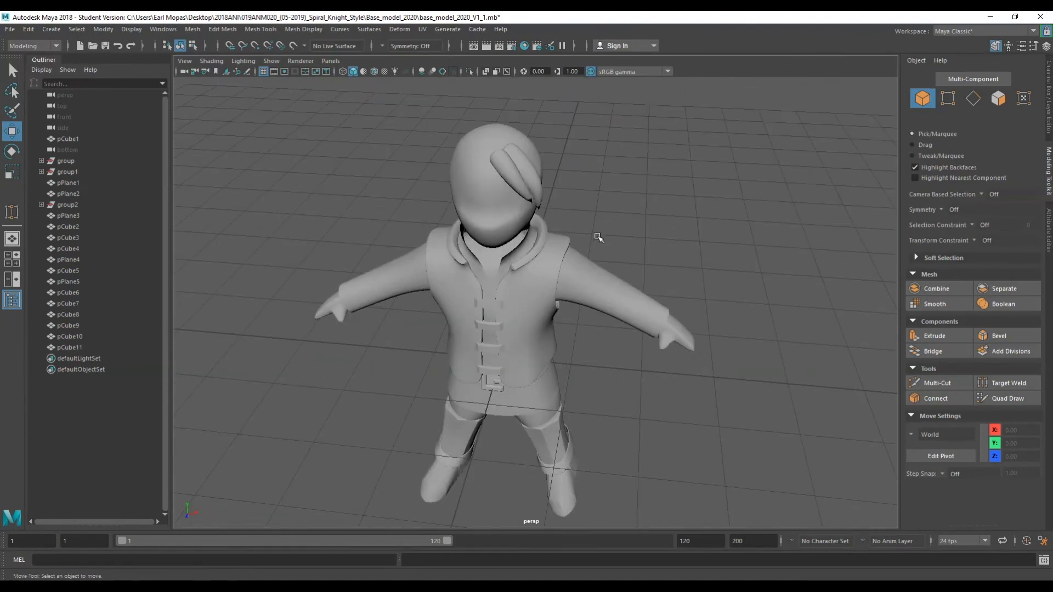
{"action": "left_click_drag", "start_coordinate": [603, 371], "coordinate": [478, 246], "text": "alt"}
{"action": "left_click", "coordinate": [478, 246]}
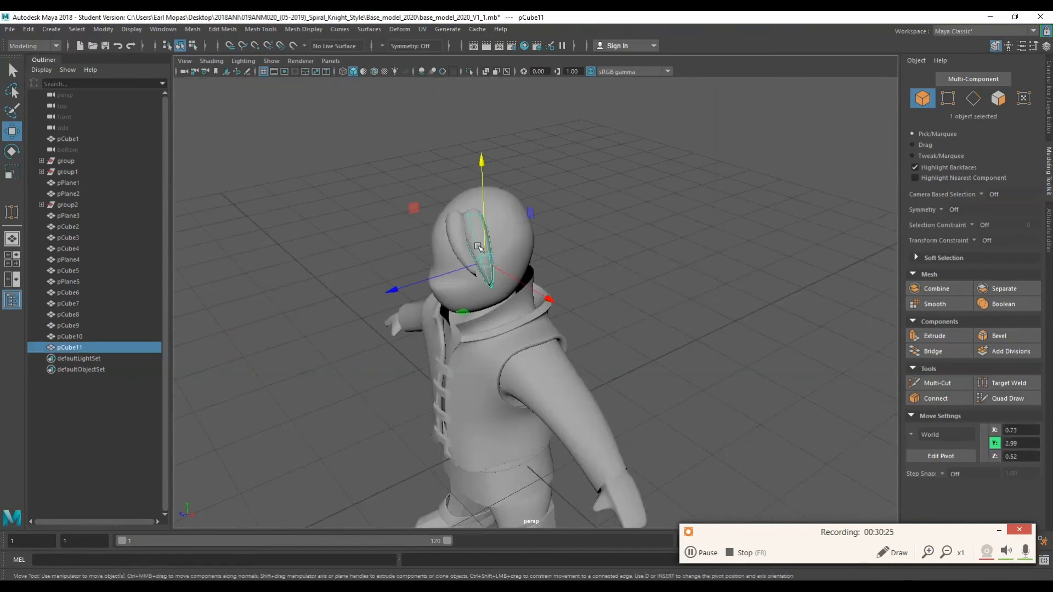
{"action": "key", "text": "ctrl+d"}
{"action": "left_click_drag", "start_coordinate": [548, 299], "coordinate": [561, 306]}
{"action": "left_click_drag", "start_coordinate": [407, 296], "coordinate": [422, 291]}
{"action": "left_click_drag", "start_coordinate": [549, 286], "coordinate": [554, 263], "text": "alt"}
{"action": "key", "text": "e"}
{"action": "left_click_drag", "start_coordinate": [557, 266], "coordinate": [620, 240]}
{"action": "key", "text": "w"}
{"action": "key", "text": "e"}
{"action": "left_click_drag", "start_coordinate": [638, 178], "coordinate": [493, 233]}
{"action": "key", "text": "w"}
{"action": "key", "text": "e"}
{"action": "left_click_drag", "start_coordinate": [564, 264], "coordinate": [568, 240]}
{"action": "key", "text": "w"}
{"action": "left_click_drag", "start_coordinate": [471, 208], "coordinate": [466, 307], "text": "alt"}
Select three hair locks and duplicate them.
{"action": "left_click", "coordinate": [470, 318], "text": "shift"}
{"action": "left_click", "coordinate": [438, 323], "text": "shift"}
{"action": "key", "text": "ctrl+d"}
{"action": "left_click_drag", "start_coordinate": [500, 390], "coordinate": [546, 420]}
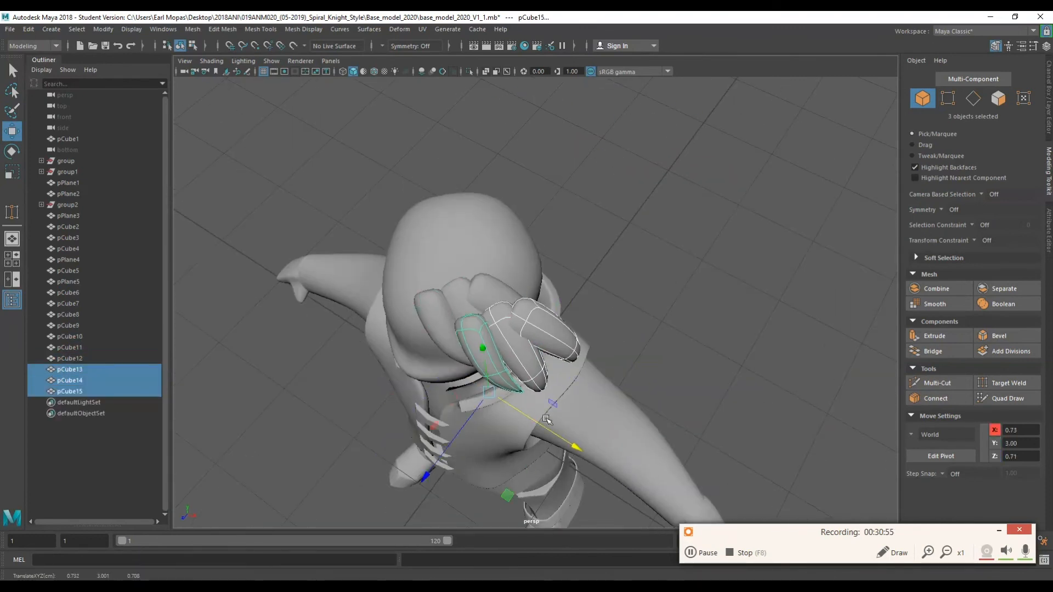
{"action": "key", "text": "e"}
{"action": "key", "text": "ctrl+z"}
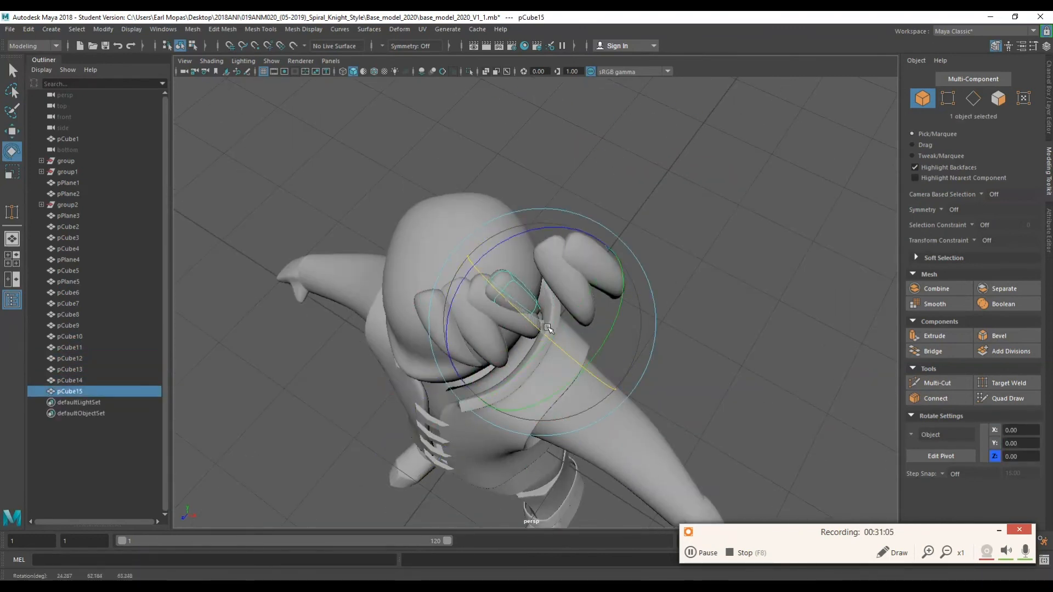
Rotate and move one of the copied locks around to the back of the head.
{"action": "left_click_drag", "start_coordinate": [547, 327], "coordinate": [515, 203], "text": "alt"}
{"action": "left_click_drag", "start_coordinate": [482, 107], "coordinate": [508, 126]}
{"action": "left_click_drag", "start_coordinate": [476, 170], "coordinate": [554, 318]}
{"action": "key", "text": "w"}
{"action": "left_click_drag", "start_coordinate": [558, 329], "coordinate": [520, 359]}
{"action": "key", "text": "e"}
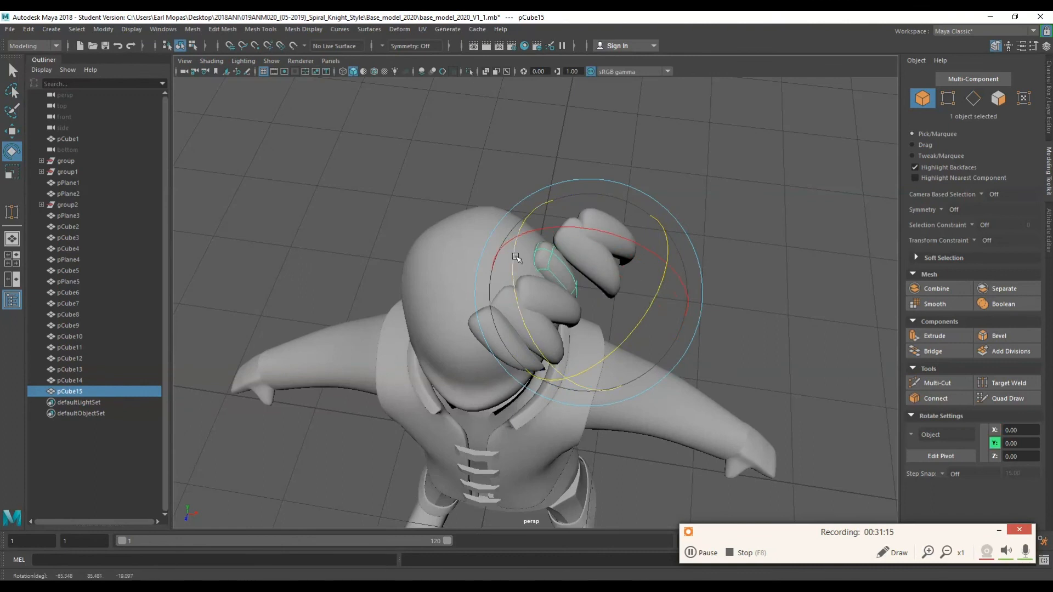
{"action": "left_click_drag", "start_coordinate": [515, 257], "coordinate": [518, 274]}
{"action": "left_click_drag", "start_coordinate": [519, 274], "coordinate": [384, 189], "text": "alt"}
{"action": "key", "text": "w"}
{"action": "left_click_drag", "start_coordinate": [351, 299], "coordinate": [328, 300]}
{"action": "key", "text": "e"}
{"action": "left_click_drag", "start_coordinate": [384, 263], "coordinate": [466, 351], "text": "alt"}
Select another copied lock and move and rotate it onto the back of the head.
{"action": "left_click", "coordinate": [474, 354]}
{"action": "left_click_drag", "start_coordinate": [525, 483], "coordinate": [497, 453]}
{"action": "key", "text": "w"}
{"action": "left_click_drag", "start_coordinate": [427, 335], "coordinate": [707, 362], "text": "alt"}
{"action": "left_click_drag", "start_coordinate": [700, 278], "coordinate": [660, 282]}
{"action": "key", "text": "e"}
{"action": "key", "text": "w"}
{"action": "left_click_drag", "start_coordinate": [660, 389], "coordinate": [400, 240], "text": "alt"}
{"action": "key", "text": "e"}
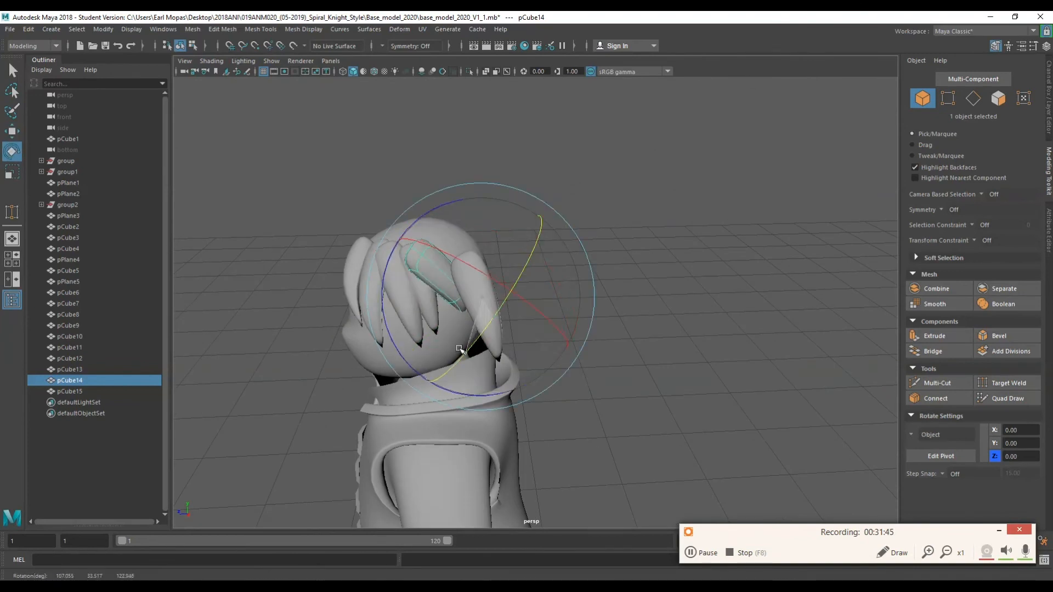
{"action": "key", "text": "w"}
{"action": "left_click_drag", "start_coordinate": [460, 351], "coordinate": [609, 378], "text": "alt"}
{"action": "key", "text": "e"}
{"action": "key", "text": "w"}
{"action": "left_click_drag", "start_coordinate": [616, 313], "coordinate": [486, 296]}
{"action": "left_click_drag", "start_coordinate": [482, 257], "coordinate": [429, 300]}
{"action": "key", "text": "e"}
{"action": "key", "text": "w"}
{"action": "key", "text": "e"}
{"action": "key", "text": "w"}
{"action": "key", "text": "r"}
{"action": "key", "text": "w"}
{"action": "key", "text": "e"}
{"action": "key", "text": "w"}
Rotate and move another copied lock so it fits snugly against the back of the head.
{"action": "left_click", "coordinate": [445, 278]}
{"action": "key", "text": "e"}
{"action": "left_click_drag", "start_coordinate": [463, 318], "coordinate": [507, 320]}
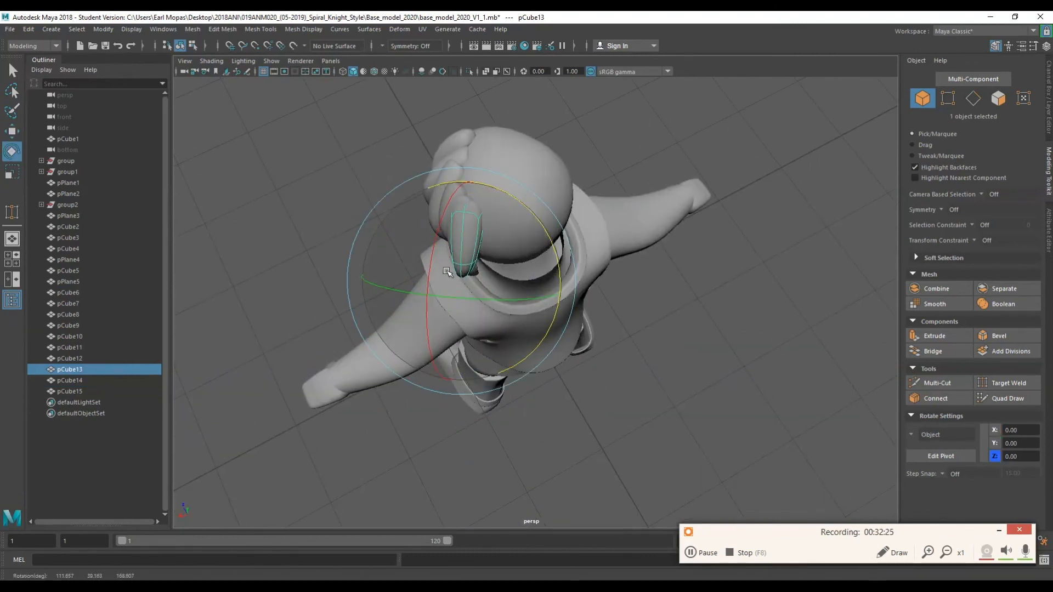
{"action": "left_click_drag", "start_coordinate": [423, 324], "coordinate": [437, 316]}
{"action": "left_click_drag", "start_coordinate": [438, 317], "coordinate": [565, 257], "text": "alt"}
{"action": "left_click_drag", "start_coordinate": [542, 235], "coordinate": [543, 250]}
{"action": "key", "text": "e"}
{"action": "left_click_drag", "start_coordinate": [625, 233], "coordinate": [629, 242]}
{"action": "key", "text": "w"}
{"action": "left_click_drag", "start_coordinate": [585, 311], "coordinate": [573, 307]}
{"action": "left_click_drag", "start_coordinate": [572, 263], "coordinate": [597, 326], "text": "alt"}
{"action": "left_click", "coordinate": [556, 338]}
{"action": "right_click_drag", "start_coordinate": [636, 343], "coordinate": [590, 351]}
{"action": "left_click_drag", "start_coordinate": [589, 357], "coordinate": [542, 324]}
{"action": "key", "text": "w"}
{"action": "left_click_drag", "start_coordinate": [595, 351], "coordinate": [510, 342], "text": "alt"}
{"action": "scroll", "coordinate": [519, 355], "scroll_direction": "up", "scroll_amount": 5}
{"action": "left_click_drag", "start_coordinate": [493, 359], "coordinate": [364, 307], "text": "alt"}
{"action": "right_click_drag", "start_coordinate": [378, 329], "coordinate": [417, 296]}
{"action": "left_click", "coordinate": [570, 307]}
{"action": "left_click_drag", "start_coordinate": [570, 307], "coordinate": [331, 245], "text": "alt"}
Select the back hair locks and group them together.
{"action": "key", "text": "q"}
{"action": "key", "text": "space"}
{"action": "left_click_drag", "start_coordinate": [373, 284], "coordinate": [581, 285], "text": "alt"}
{"action": "key", "text": "ctrl+g"}
Select a hair lock, duplicate it, and move and rotate the copy onto the side of the head.
{"action": "left_click", "coordinate": [431, 263], "text": "shift"}
{"action": "left_click", "coordinate": [393, 259], "text": "shift"}
{"action": "key", "text": "e"}
{"action": "key", "text": "ctrl+z"}
{"action": "left_click", "coordinate": [673, 105]}
{"action": "right_click", "coordinate": [673, 104]}
{"action": "left_click", "coordinate": [471, 233]}
{"action": "key", "text": "q"}
{"action": "left_click", "coordinate": [450, 233], "text": "shift"}
{"action": "left_click", "coordinate": [430, 222], "text": "shift"}
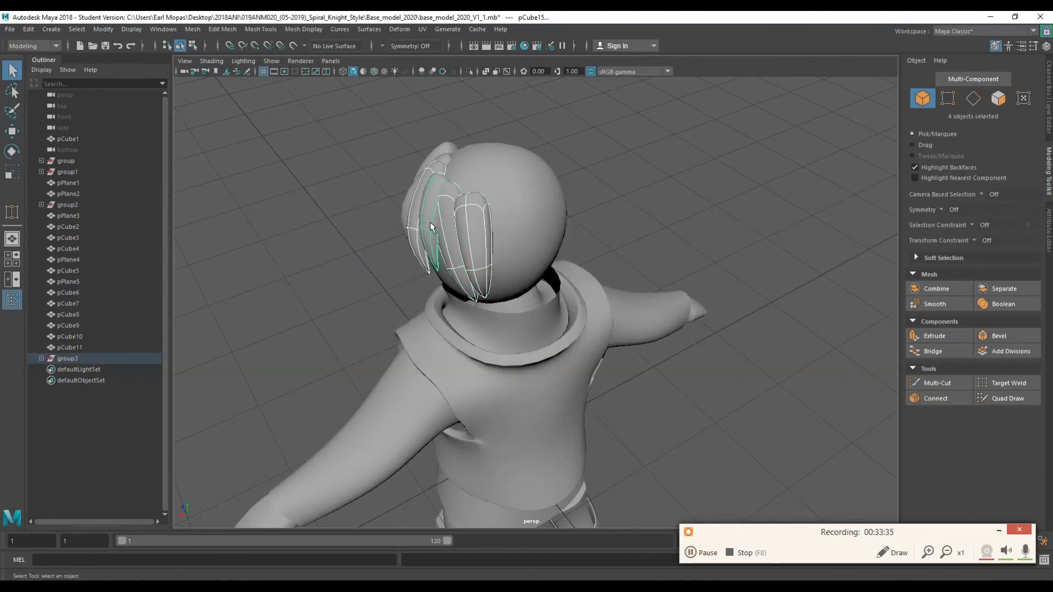
{"action": "key", "text": "ctrl+d"}
{"action": "key", "text": "w"}
{"action": "left_click_drag", "start_coordinate": [307, 275], "coordinate": [263, 293]}
{"action": "key", "text": "space"}
{"action": "left_click", "coordinate": [213, 284]}
{"action": "left_click", "coordinate": [299, 327]}
{"action": "key", "text": "e"}
{"action": "left_click_drag", "start_coordinate": [542, 171], "coordinate": [581, 182]}
{"action": "key", "text": "w"}
{"action": "left_click_drag", "start_coordinate": [581, 219], "coordinate": [647, 307], "text": "alt"}
{"action": "left_click_drag", "start_coordinate": [620, 334], "coordinate": [548, 274]}
{"action": "left_click_drag", "start_coordinate": [510, 306], "coordinate": [496, 316]}
{"action": "left_click_drag", "start_coordinate": [548, 329], "coordinate": [608, 307], "text": "alt"}
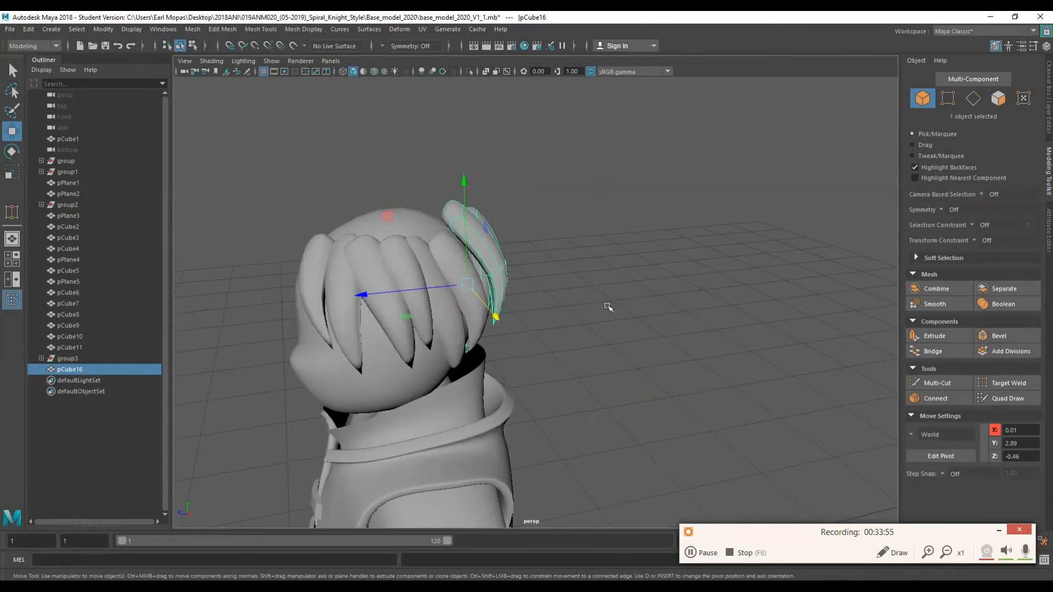
{"action": "left_click_drag", "start_coordinate": [452, 215], "coordinate": [453, 211]}
{"action": "left_click_drag", "start_coordinate": [416, 274], "coordinate": [680, 274], "text": "alt"}
Duplicate the side lock and rotate, scale and move the copy onto the opposite side of the head.
{"action": "key", "text": "ctrl+d"}
{"action": "left_click_drag", "start_coordinate": [516, 265], "coordinate": [612, 280]}
{"action": "left_click_drag", "start_coordinate": [548, 340], "coordinate": [493, 356], "text": "alt"}
{"action": "key", "text": "q"}
{"action": "key", "text": "r"}
{"action": "left_click_drag", "start_coordinate": [385, 236], "coordinate": [545, 317]}
{"action": "key", "text": "e"}
{"action": "left_click_drag", "start_coordinate": [482, 351], "coordinate": [526, 343]}
{"action": "left_click_drag", "start_coordinate": [526, 274], "coordinate": [493, 384], "text": "alt"}
{"action": "left_click_drag", "start_coordinate": [452, 269], "coordinate": [603, 164]}
{"action": "key", "text": "w"}
{"action": "key", "text": "e"}
{"action": "left_click_drag", "start_coordinate": [665, 213], "coordinate": [526, 230]}
{"action": "key", "text": "w"}
{"action": "left_click_drag", "start_coordinate": [340, 271], "coordinate": [329, 271]}
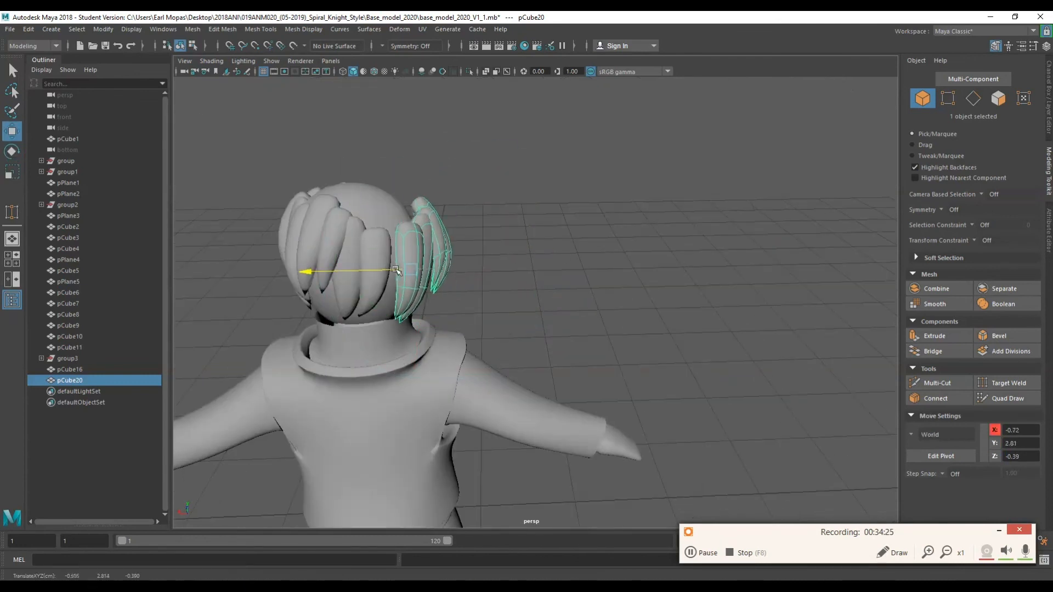
{"action": "left_click_drag", "start_coordinate": [417, 235], "coordinate": [503, 323], "text": "alt"}
{"action": "left_click_drag", "start_coordinate": [245, 420], "coordinate": [220, 415]}
{"action": "left_click_drag", "start_coordinate": [494, 406], "coordinate": [570, 296], "text": "alt"}
Duplicate a side lock and move the copy along the side of the head.
{"action": "key", "text": "ctrl+d"}
{"action": "left_click_drag", "start_coordinate": [595, 359], "coordinate": [599, 365]}
{"action": "key", "text": "w"}
{"action": "left_click_drag", "start_coordinate": [592, 247], "coordinate": [460, 351]}
{"action": "left_click", "coordinate": [378, 301]}
{"action": "left_click", "coordinate": [403, 304]}
Duplicate another lock, reposition it around the head, and delete it.
{"action": "key", "text": "ctrl+d"}
{"action": "left_click_drag", "start_coordinate": [403, 230], "coordinate": [396, 184]}
{"action": "left_click_drag", "start_coordinate": [438, 236], "coordinate": [420, 164], "text": "alt"}
{"action": "key", "text": "e"}
{"action": "left_click_drag", "start_coordinate": [520, 156], "coordinate": [404, 100]}
{"action": "key", "text": "r"}
{"action": "left_click_drag", "start_coordinate": [438, 231], "coordinate": [592, 274], "text": "alt"}
{"action": "key", "text": "e"}
{"action": "key", "text": "w"}
{"action": "left_click_drag", "start_coordinate": [633, 200], "coordinate": [634, 217]}
{"action": "key", "text": "e"}
{"action": "key", "text": "w"}
{"action": "left_click_drag", "start_coordinate": [715, 290], "coordinate": [673, 293]}
{"action": "left_click_drag", "start_coordinate": [614, 406], "coordinate": [521, 351], "text": "alt"}
{"action": "key", "text": "e"}
{"action": "key", "text": "w"}
{"action": "left_click_drag", "start_coordinate": [484, 254], "coordinate": [484, 269]}
{"action": "left_click_drag", "start_coordinate": [428, 274], "coordinate": [658, 307], "text": "alt"}
{"action": "left_click_drag", "start_coordinate": [680, 365], "coordinate": [433, 307]}
{"action": "left_click_drag", "start_coordinate": [484, 278], "coordinate": [484, 283]}
{"action": "left_click_drag", "start_coordinate": [218, 268], "coordinate": [307, 274], "text": "alt"}
{"action": "key", "text": "Delete"}
Duplicate another lock and move, rotate and scale the copy so it lies across the top of the head.
{"action": "left_click_drag", "start_coordinate": [603, 296], "coordinate": [553, 307], "text": "alt"}
{"action": "left_click", "coordinate": [528, 418]}
{"action": "key", "text": "ctrl+d"}
{"action": "left_click_drag", "start_coordinate": [581, 378], "coordinate": [574, 303]}
{"action": "key", "text": "e"}
{"action": "left_click_drag", "start_coordinate": [540, 378], "coordinate": [575, 340]}
{"action": "left_click_drag", "start_coordinate": [606, 271], "coordinate": [683, 395]}
{"action": "key", "text": "w"}
{"action": "left_click_drag", "start_coordinate": [641, 355], "coordinate": [611, 357]}
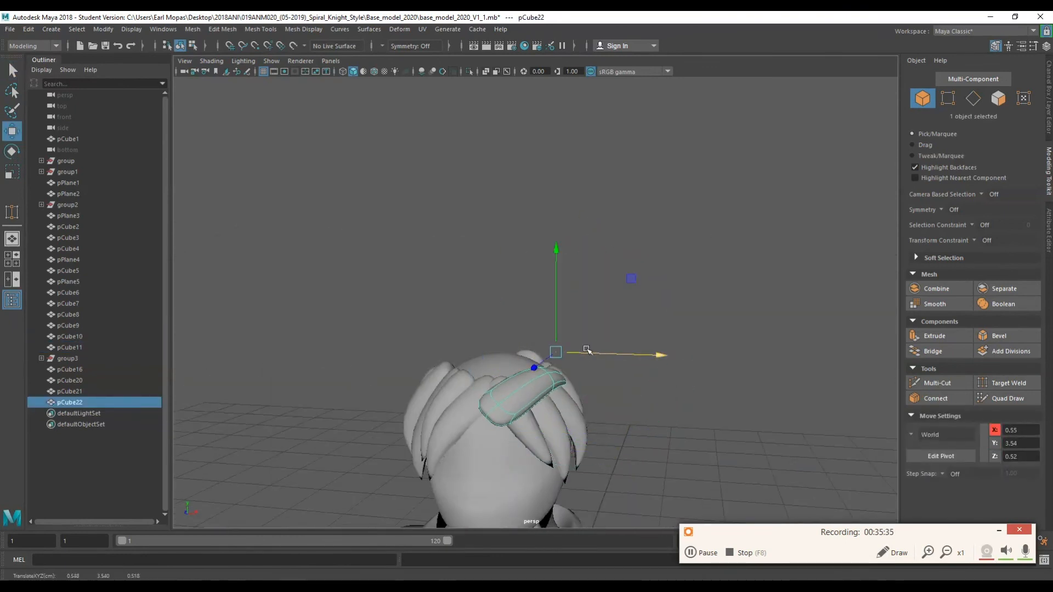
{"action": "left_click_drag", "start_coordinate": [554, 291], "coordinate": [554, 250]}
{"action": "left_click_drag", "start_coordinate": [680, 313], "coordinate": [489, 340], "text": "alt"}
{"action": "left_click_drag", "start_coordinate": [345, 313], "coordinate": [406, 312]}
{"action": "left_click_drag", "start_coordinate": [394, 312], "coordinate": [455, 351], "text": "alt"}
{"action": "key", "text": "r"}
{"action": "left_click_drag", "start_coordinate": [439, 285], "coordinate": [438, 263], "text": "alt"}
{"action": "key", "text": "w"}
{"action": "key", "text": "e"}
{"action": "key", "text": "w"}
{"action": "left_click_drag", "start_coordinate": [416, 320], "coordinate": [461, 318]}
{"action": "left_click_drag", "start_coordinate": [417, 285], "coordinate": [630, 274], "text": "alt"}
{"action": "left_click_drag", "start_coordinate": [637, 307], "coordinate": [651, 307]}
{"action": "left_click_drag", "start_coordinate": [595, 247], "coordinate": [596, 255]}
{"action": "left_click_drag", "start_coordinate": [647, 280], "coordinate": [507, 301], "text": "alt"}
Move, rotate and scale vertices of the top lock to curve it over the crown of the head.
{"action": "left_click", "coordinate": [460, 387]}
{"action": "left_click", "coordinate": [456, 370]}
{"action": "left_click_drag", "start_coordinate": [581, 340], "coordinate": [607, 279], "text": "alt"}
{"action": "right_click_drag", "start_coordinate": [611, 284], "coordinate": [560, 284]}
{"action": "left_click", "coordinate": [543, 336]}
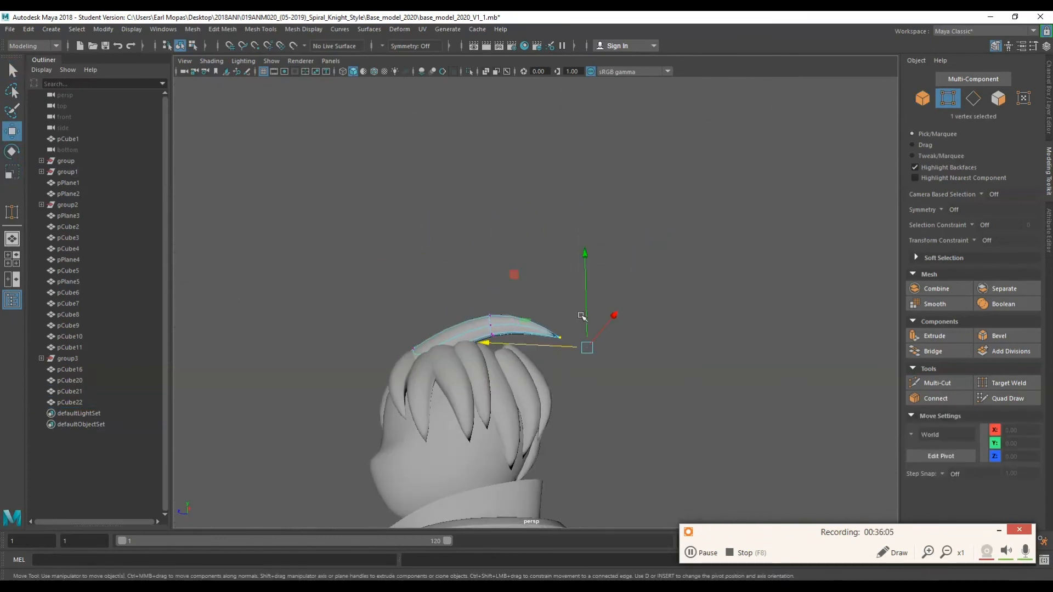
{"action": "left_click_drag", "start_coordinate": [577, 354], "coordinate": [577, 359]}
{"action": "left_click_drag", "start_coordinate": [592, 340], "coordinate": [471, 373], "text": "alt"}
{"action": "left_click_drag", "start_coordinate": [475, 422], "coordinate": [482, 419]}
{"action": "left_click_drag", "start_coordinate": [472, 373], "coordinate": [603, 334], "text": "alt"}
{"action": "left_click_drag", "start_coordinate": [466, 307], "coordinate": [507, 376]}
{"action": "left_click_drag", "start_coordinate": [473, 334], "coordinate": [468, 329]}
{"action": "right_click_drag", "start_coordinate": [583, 285], "coordinate": [630, 269]}
{"action": "key", "text": "r"}
{"action": "left_click_drag", "start_coordinate": [526, 301], "coordinate": [658, 313], "text": "alt"}
{"action": "left_click_drag", "start_coordinate": [521, 282], "coordinate": [581, 302]}
{"action": "left_click_drag", "start_coordinate": [649, 264], "coordinate": [640, 272]}
{"action": "left_click_drag", "start_coordinate": [642, 280], "coordinate": [537, 282], "text": "alt"}
{"action": "right_click_drag", "start_coordinate": [629, 225], "coordinate": [583, 228]}
{"action": "key", "text": "w"}
{"action": "left_click_drag", "start_coordinate": [571, 277], "coordinate": [510, 280], "text": "alt"}
{"action": "left_click_drag", "start_coordinate": [582, 382], "coordinate": [583, 388]}
{"action": "left_click_drag", "start_coordinate": [581, 387], "coordinate": [658, 378], "text": "alt"}
{"action": "left_click_drag", "start_coordinate": [620, 336], "coordinate": [523, 388]}
{"action": "left_click_drag", "start_coordinate": [630, 291], "coordinate": [532, 293], "text": "alt"}
{"action": "left_click_drag", "start_coordinate": [547, 281], "coordinate": [537, 283]}
{"action": "key", "text": "ctrl+z"}
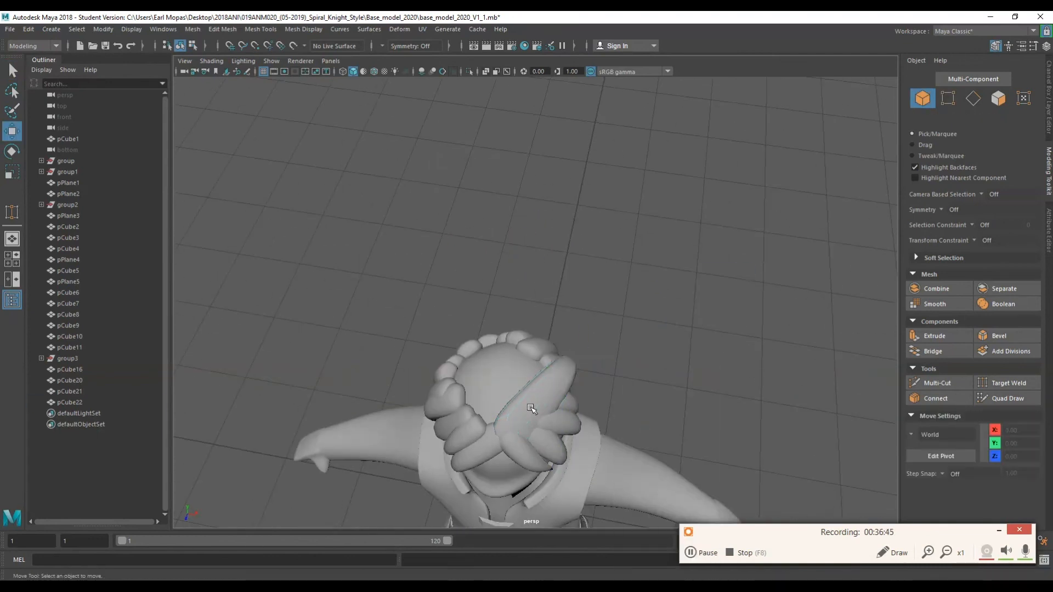
Duplicate a hair lock and move and rotate the copy above the top of the head.
{"action": "key", "text": "ctrl+d"}
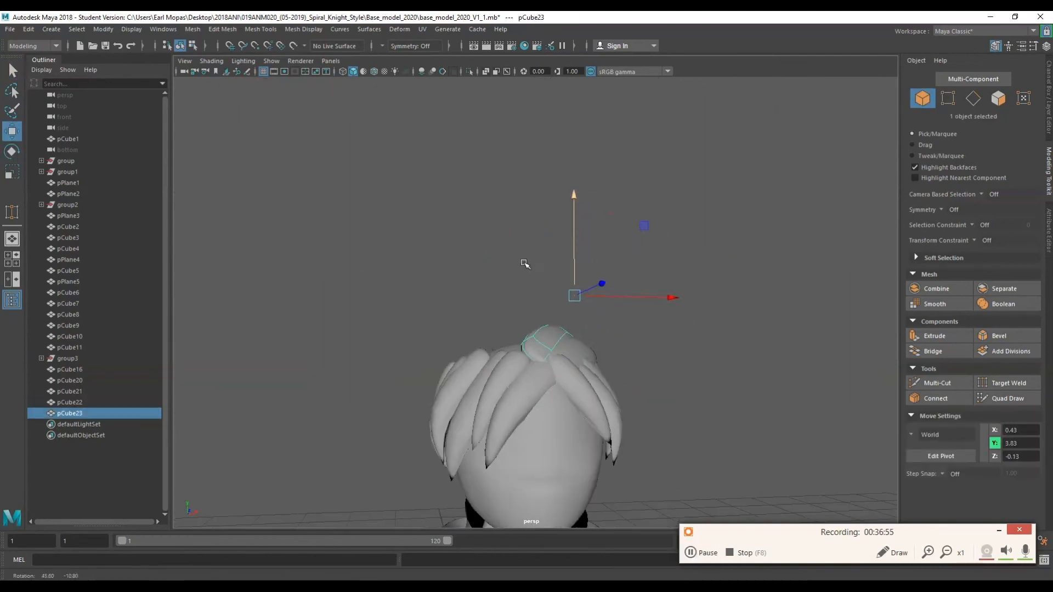
{"action": "key", "text": "w"}
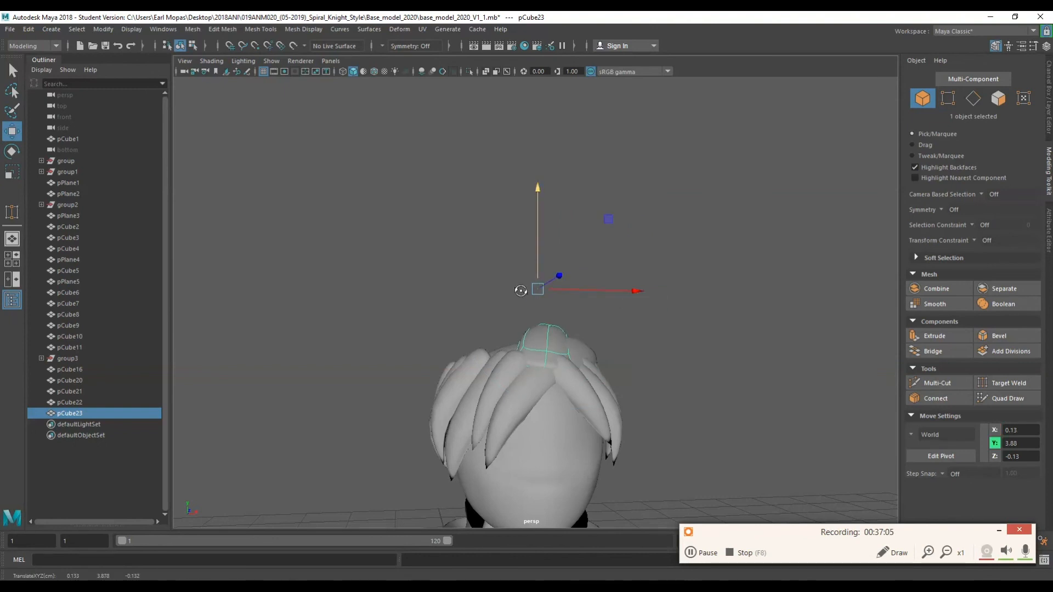
{"action": "left_click_drag", "start_coordinate": [407, 228], "coordinate": [549, 246]}
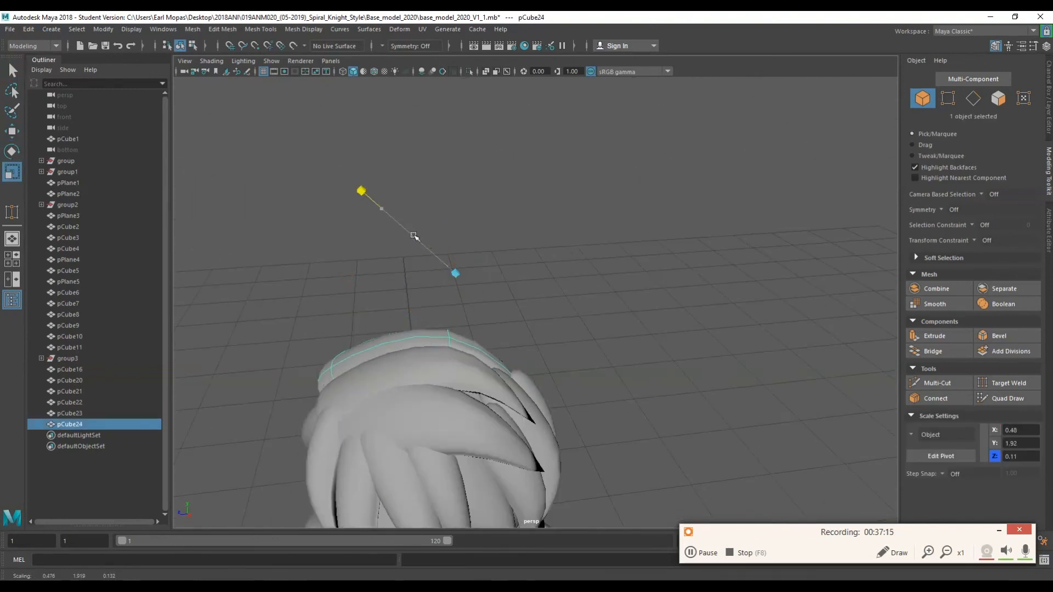
{"action": "key", "text": "e"}
{"action": "left_click_drag", "start_coordinate": [570, 255], "coordinate": [552, 231]}
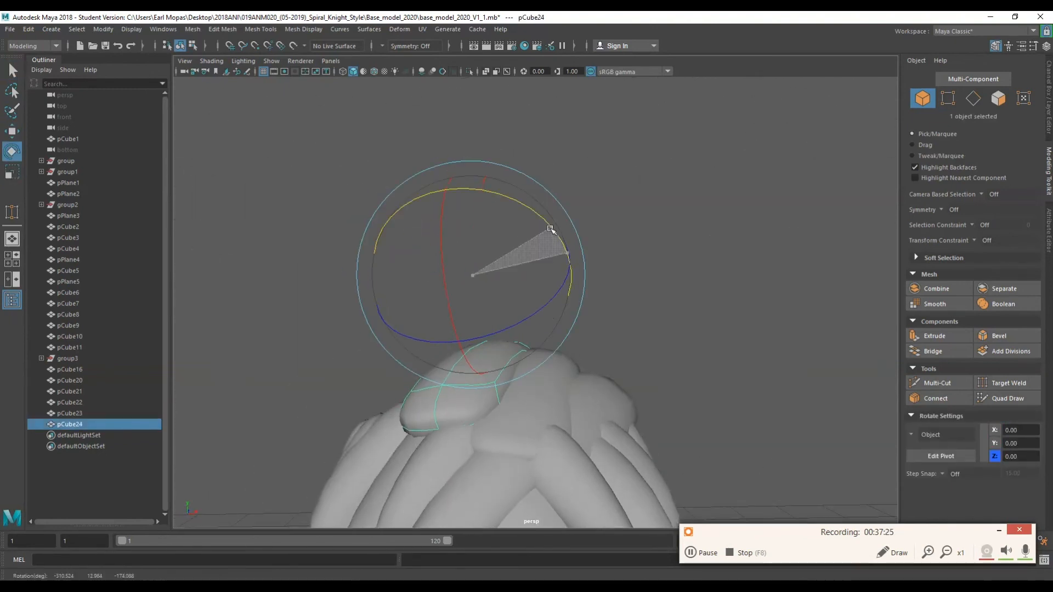
Rotate, move and scale the new lock so it lies across the top of the head.
{"action": "left_click_drag", "start_coordinate": [516, 337], "coordinate": [552, 312]}
{"action": "key", "text": "w"}
{"action": "left_click_drag", "start_coordinate": [527, 275], "coordinate": [435, 276]}
{"action": "left_click_drag", "start_coordinate": [381, 223], "coordinate": [381, 263]}
{"action": "left_click_drag", "start_coordinate": [383, 265], "coordinate": [510, 312], "text": "alt"}
{"action": "key", "text": "r"}
{"action": "key", "text": "w"}
{"action": "left_click_drag", "start_coordinate": [627, 324], "coordinate": [599, 323]}
{"action": "key", "text": "ctrl+z"}
{"action": "left_click_drag", "start_coordinate": [515, 228], "coordinate": [514, 207]}
{"action": "left_click_drag", "start_coordinate": [526, 286], "coordinate": [686, 274], "text": "alt"}
Select vertices of the top lock and move them to curve it over the crown.
{"action": "key", "text": "q"}
{"action": "right_click_drag", "start_coordinate": [435, 278], "coordinate": [383, 278]}
{"action": "left_click", "coordinate": [486, 353]}
{"action": "key", "text": "w"}
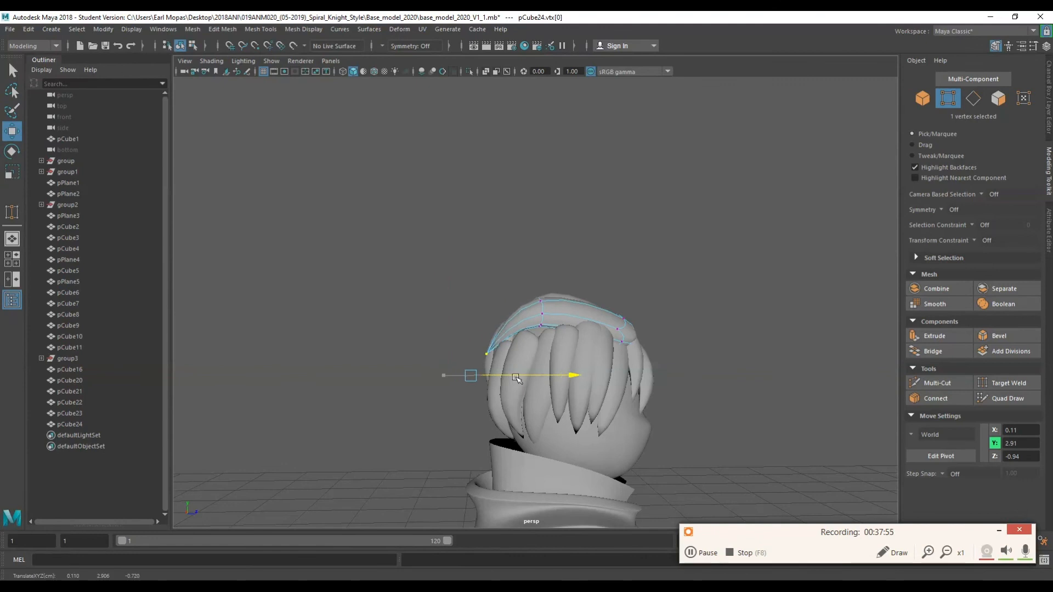
{"action": "left_click_drag", "start_coordinate": [617, 295], "coordinate": [611, 295]}
{"action": "left_click_drag", "start_coordinate": [494, 294], "coordinate": [592, 266], "text": "alt"}
{"action": "left_click_drag", "start_coordinate": [625, 258], "coordinate": [647, 279], "text": "alt"}
{"action": "right_click_drag", "start_coordinate": [658, 277], "coordinate": [708, 261]}
{"action": "left_click_drag", "start_coordinate": [630, 260], "coordinate": [592, 313], "text": "alt"}
Duplicate the top lock and move and rotate the copy onto the other side of the crown.
{"action": "key", "text": "ctrl+d"}
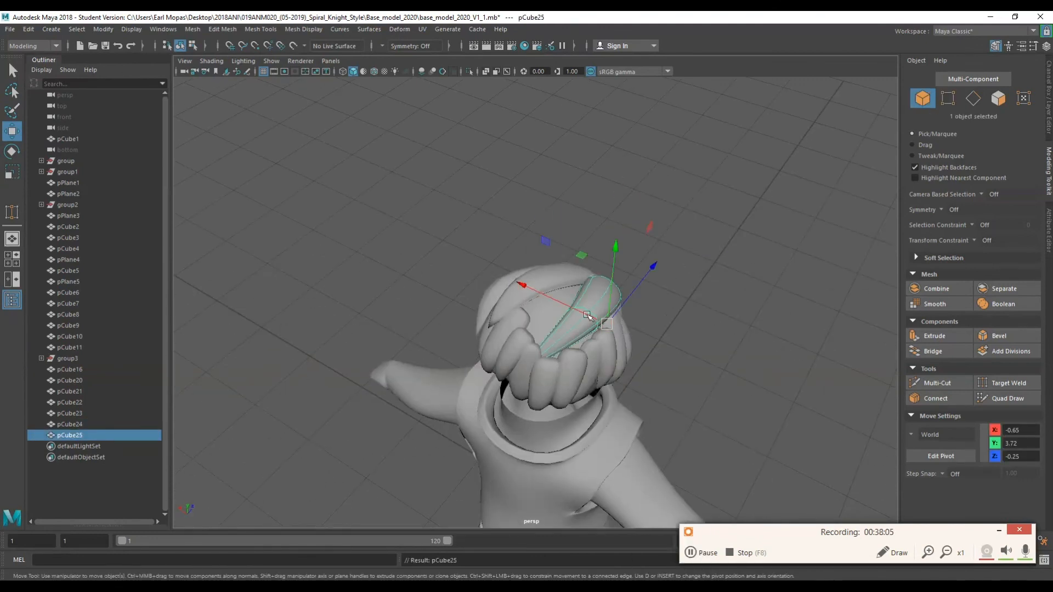
{"action": "left_click_drag", "start_coordinate": [683, 286], "coordinate": [623, 256], "text": "alt"}
{"action": "left_click_drag", "start_coordinate": [571, 196], "coordinate": [550, 205]}
{"action": "key", "text": "w"}
{"action": "left_click_drag", "start_coordinate": [526, 247], "coordinate": [750, 256], "text": "alt"}
{"action": "left_click_drag", "start_coordinate": [582, 255], "coordinate": [483, 254]}
{"action": "left_click_drag", "start_coordinate": [493, 263], "coordinate": [625, 268], "text": "alt"}
{"action": "left_click_drag", "start_coordinate": [624, 274], "coordinate": [621, 276]}
{"action": "left_click_drag", "start_coordinate": [614, 263], "coordinate": [494, 302], "text": "alt"}
{"action": "left_click_drag", "start_coordinate": [548, 268], "coordinate": [571, 230]}
Duplicate another lock, then rotate and move the copy to fill the top of the head.
{"action": "key", "text": "ctrl+d"}
{"action": "left_click_drag", "start_coordinate": [540, 165], "coordinate": [540, 144]}
{"action": "left_click_drag", "start_coordinate": [534, 243], "coordinate": [512, 241]}
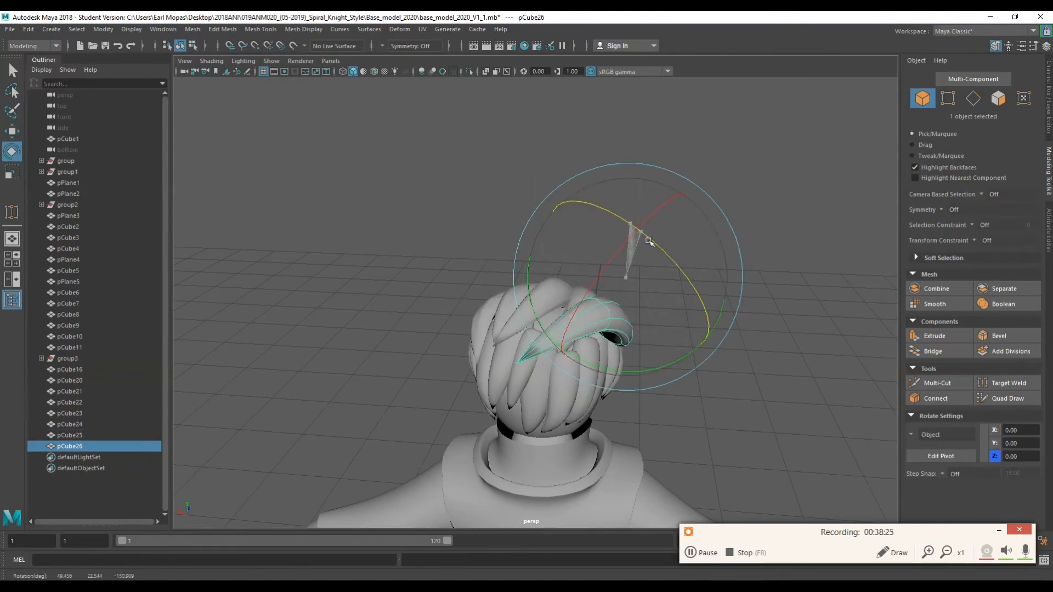
{"action": "left_click_drag", "start_coordinate": [648, 242], "coordinate": [651, 244]}
{"action": "key", "text": "w"}
{"action": "left_click_drag", "start_coordinate": [636, 263], "coordinate": [488, 235], "text": "alt"}
{"action": "left_click_drag", "start_coordinate": [483, 278], "coordinate": [478, 279]}
{"action": "left_click_drag", "start_coordinate": [493, 263], "coordinate": [660, 238], "text": "alt"}
{"action": "left_click_drag", "start_coordinate": [630, 324], "coordinate": [485, 313], "text": "alt"}
{"action": "left_click_drag", "start_coordinate": [559, 352], "coordinate": [553, 318]}
Select the front fringe lock over the forehead and nudge it slightly forward.
{"action": "key", "text": "e"}
{"action": "key", "text": "w"}
{"action": "key", "text": "e"}
{"action": "left_click_drag", "start_coordinate": [498, 274], "coordinate": [647, 349], "text": "alt"}
{"action": "left_click_drag", "start_coordinate": [647, 349], "coordinate": [471, 395], "text": "alt"}
{"action": "left_click", "coordinate": [674, 291]}
{"action": "left_click", "coordinate": [492, 411]}
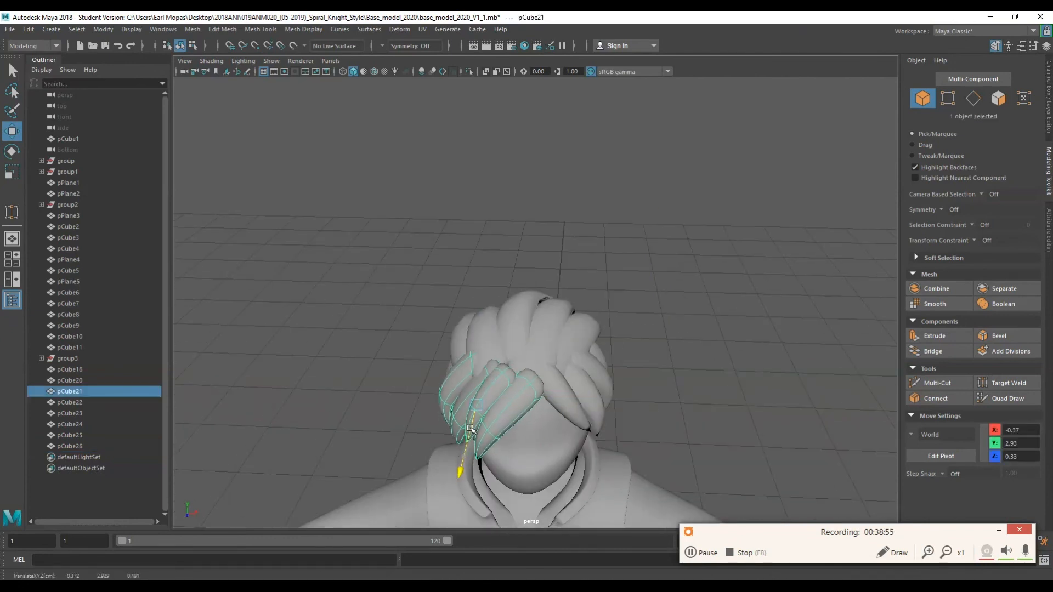
{"action": "left_click_drag", "start_coordinate": [469, 437], "coordinate": [468, 440]}
{"action": "left_click_drag", "start_coordinate": [471, 417], "coordinate": [632, 369], "text": "alt"}
Duplicate a hair lock and position the copy on the head.
{"action": "left_click", "coordinate": [592, 329]}
{"action": "left_click", "coordinate": [540, 316], "text": "shift"}
{"action": "left_click", "coordinate": [696, 318]}
{"action": "scroll", "coordinate": [616, 350], "scroll_direction": "down", "scroll_amount": 5}
{"action": "left_click_drag", "start_coordinate": [696, 318], "coordinate": [438, 220], "text": "alt"}
{"action": "left_click", "coordinate": [515, 237]}
{"action": "key", "text": "ctrl+d"}
{"action": "key", "text": "ctrl+z"}
{"action": "left_click", "coordinate": [623, 218]}
{"action": "left_click_drag", "start_coordinate": [623, 217], "coordinate": [340, 214], "text": "alt"}
{"action": "right_click_drag", "start_coordinate": [769, 236], "coordinate": [655, 376]}
{"action": "middle_click_drag", "start_coordinate": [655, 375], "coordinate": [583, 295], "text": "alt"}
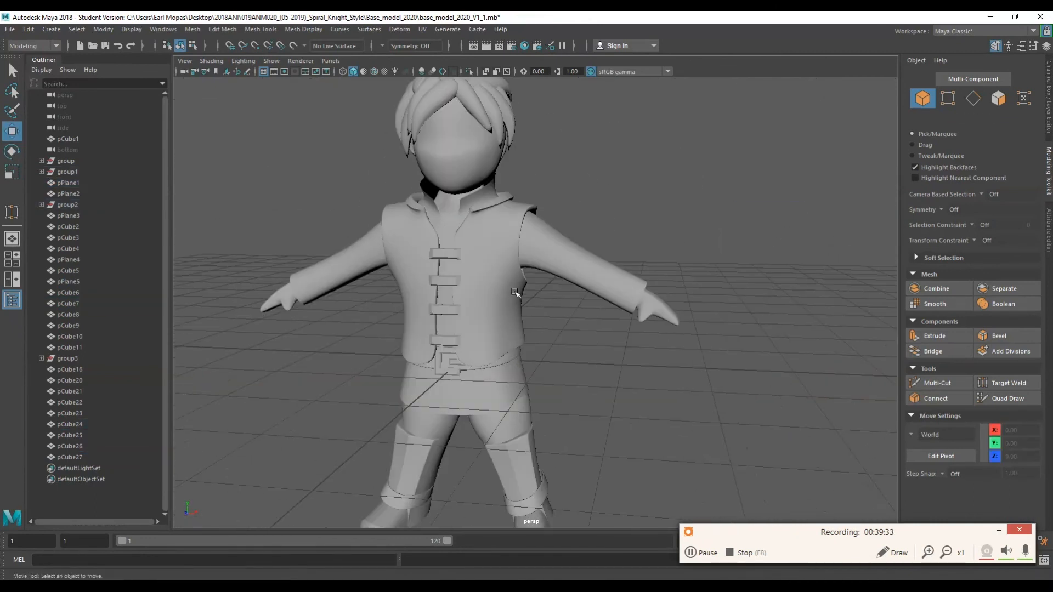
Orbit and zoom around the character to inspect the hair locks from front, sides and back.
{"action": "middle_click_drag", "start_coordinate": [516, 292], "coordinate": [555, 314], "text": "alt"}
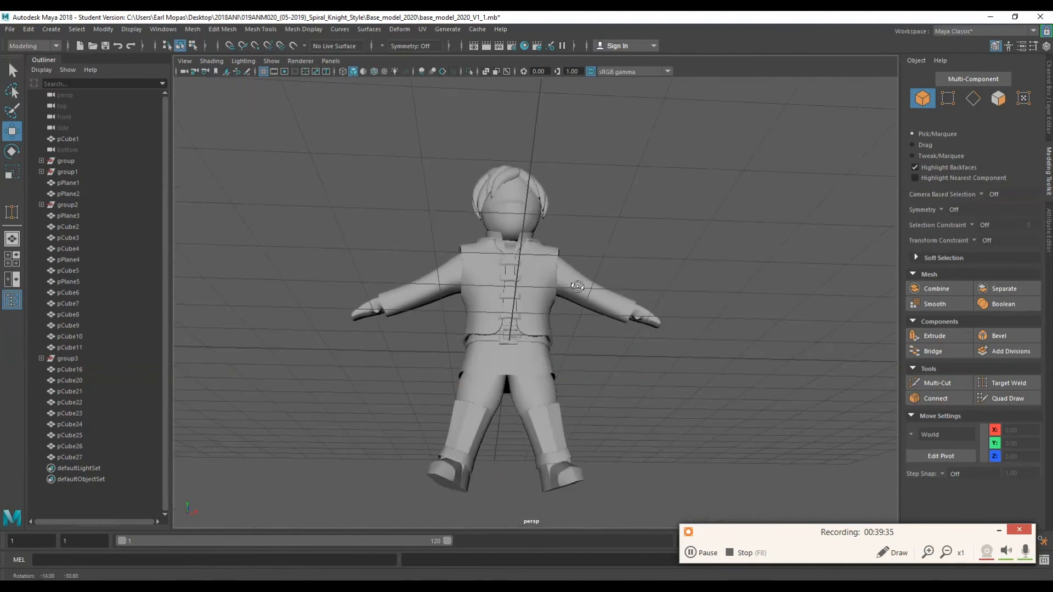
{"action": "right_click_drag", "start_coordinate": [558, 319], "coordinate": [558, 326], "text": "alt"}
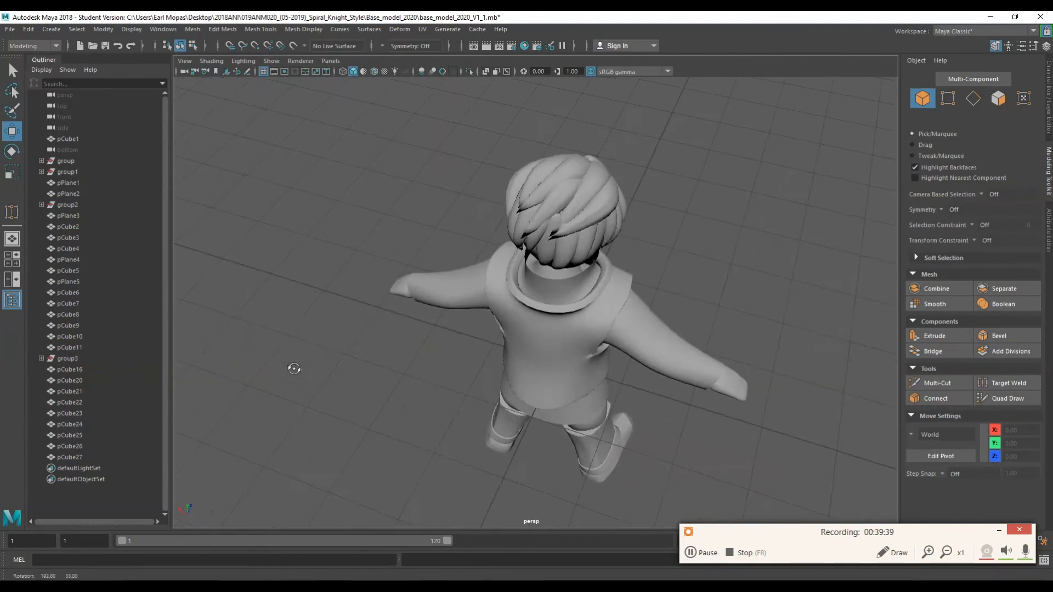
{"action": "scroll", "coordinate": [564, 244], "scroll_direction": "up", "scroll_amount": 5}
{"action": "middle_click_drag", "start_coordinate": [545, 168], "coordinate": [568, 365], "text": "alt"}
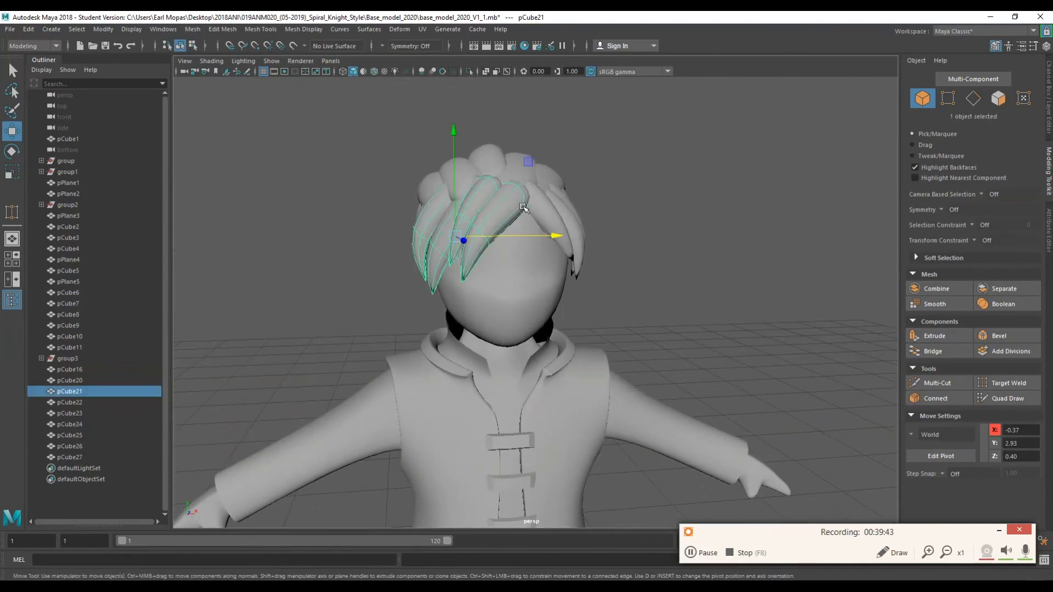
{"action": "left_click_drag", "start_coordinate": [586, 240], "coordinate": [523, 292], "text": "alt"}
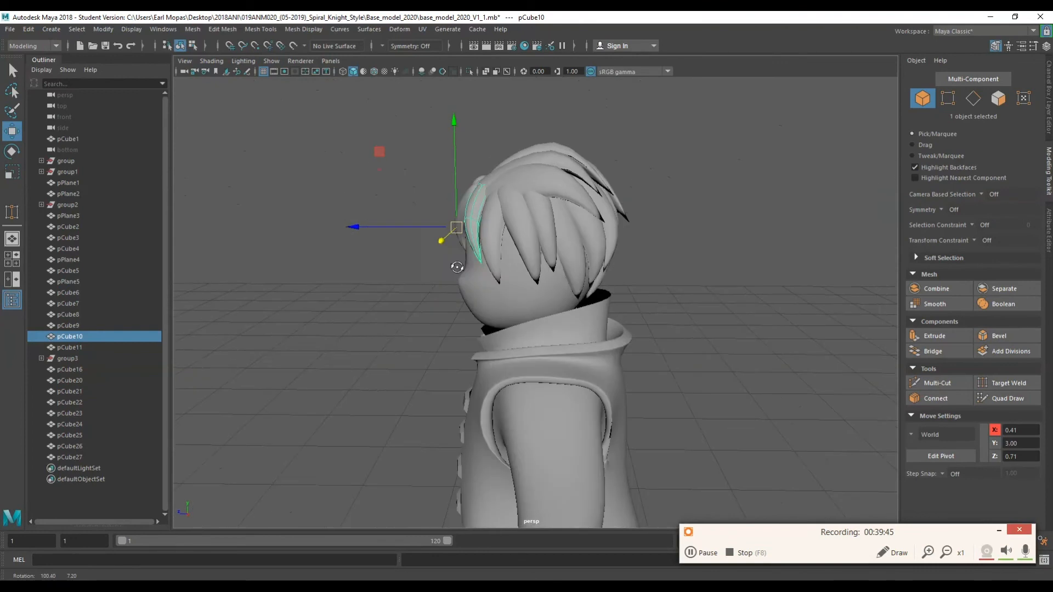
{"action": "left_click_drag", "start_coordinate": [712, 265], "coordinate": [572, 306], "text": "alt"}
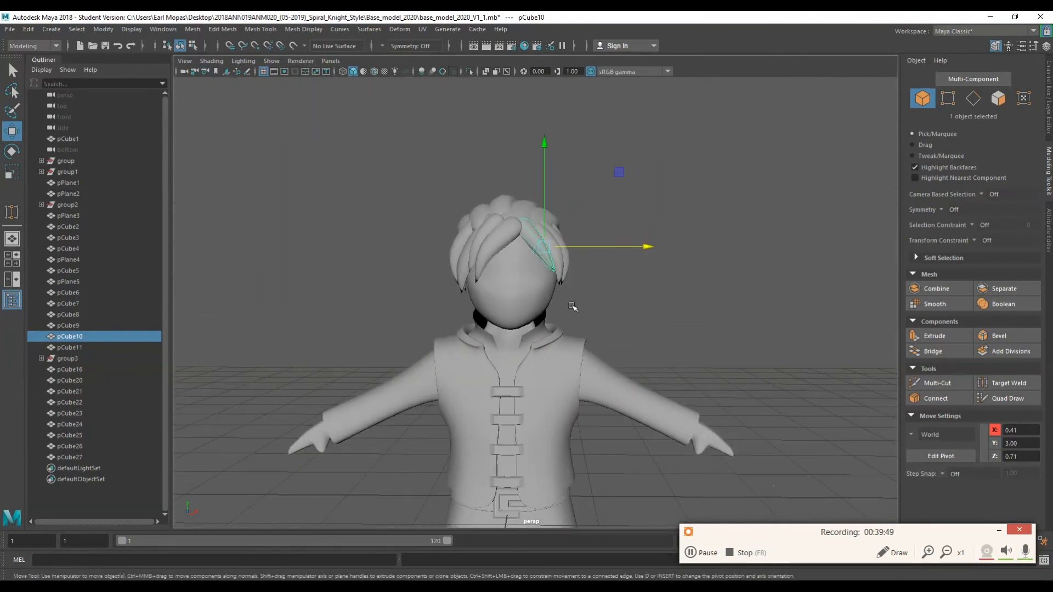
{"action": "middle_click_drag", "start_coordinate": [572, 307], "coordinate": [558, 216], "text": "alt"}
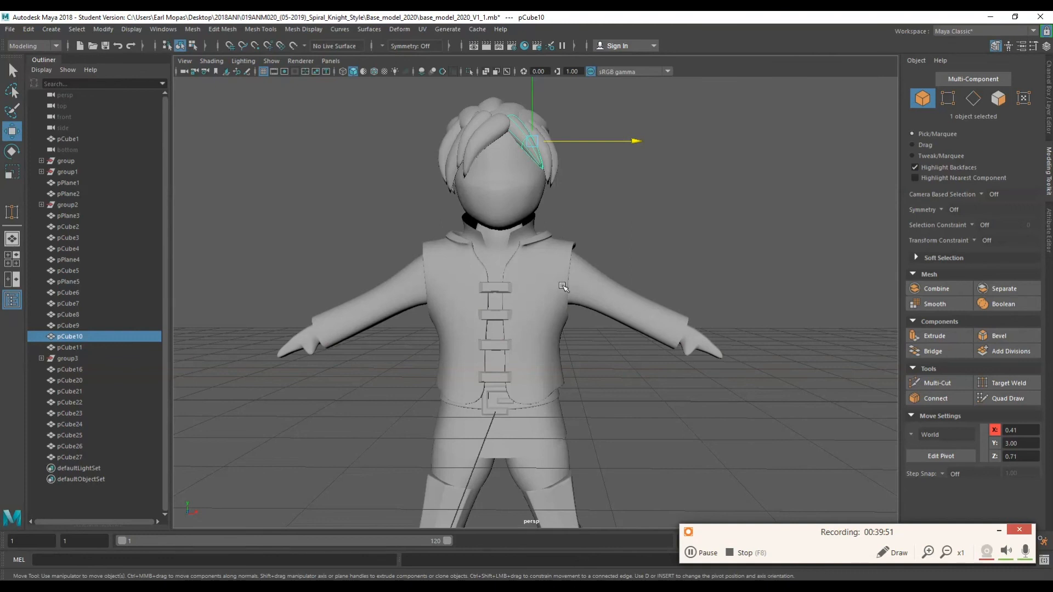
{"action": "left_click_drag", "start_coordinate": [562, 286], "coordinate": [639, 246], "text": "alt"}
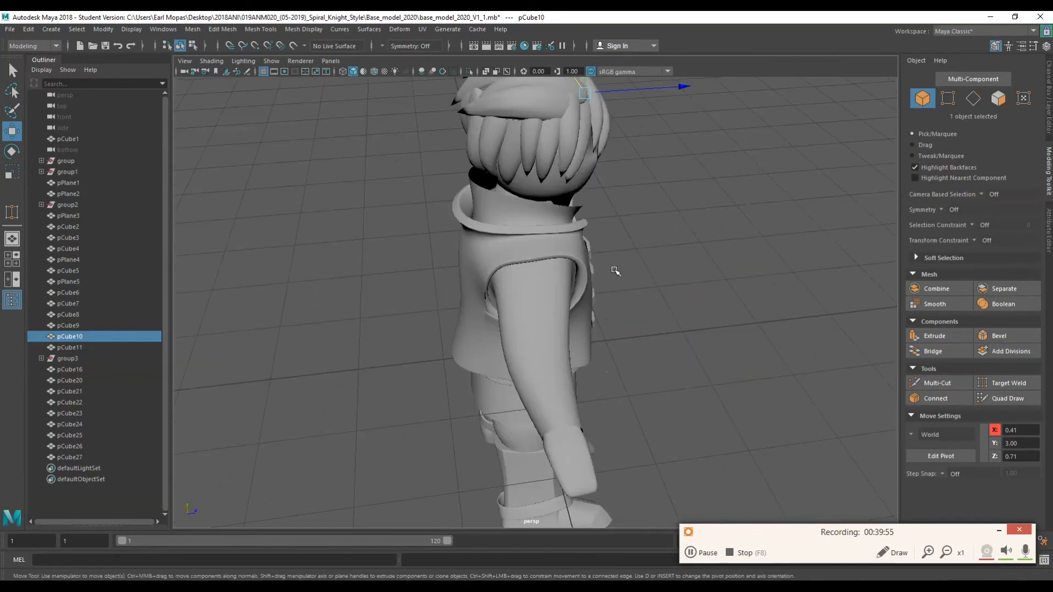
{"action": "left_click_drag", "start_coordinate": [615, 271], "coordinate": [679, 233], "text": "alt"}
{"action": "middle_click_drag", "start_coordinate": [679, 233], "coordinate": [644, 371], "text": "alt"}
{"action": "scroll", "coordinate": [580, 327], "scroll_direction": "up", "scroll_amount": 3}
{"action": "left_click_drag", "start_coordinate": [581, 327], "coordinate": [324, 313], "text": "alt"}
{"action": "middle_click_drag", "start_coordinate": [613, 367], "coordinate": [564, 281], "text": "alt"}
{"action": "scroll", "coordinate": [521, 278], "scroll_direction": "down", "scroll_amount": 2}
{"action": "left_click_drag", "start_coordinate": [565, 281], "coordinate": [592, 310], "text": "alt"}
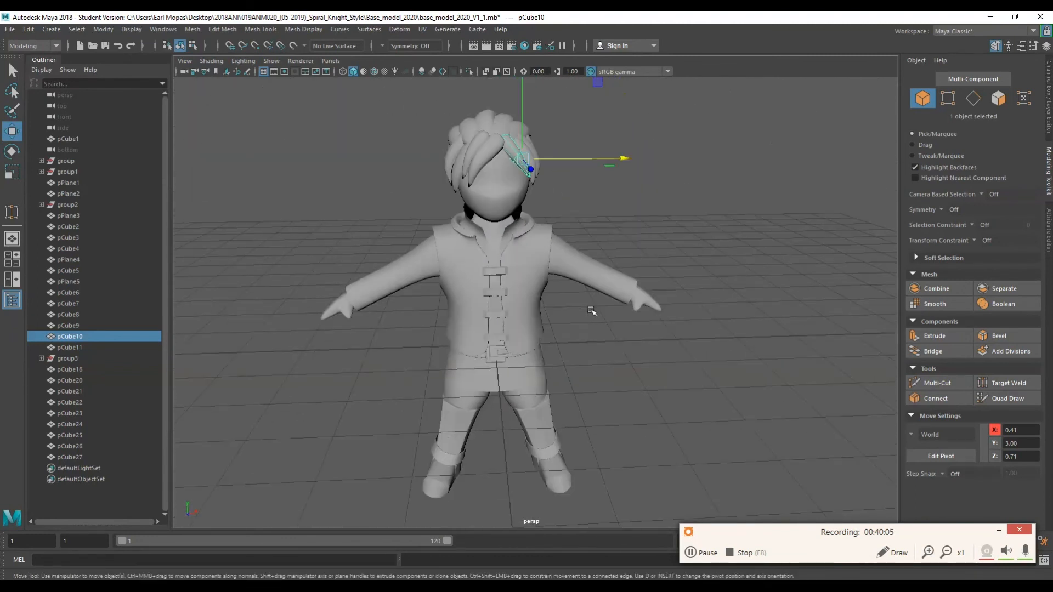
{"action": "scroll", "coordinate": [567, 372], "scroll_direction": "up", "scroll_amount": 3}
{"action": "left_click_drag", "start_coordinate": [566, 372], "coordinate": [552, 354], "text": "alt"}
{"action": "middle_click_drag", "start_coordinate": [551, 354], "coordinate": [582, 269], "text": "alt"}
{"action": "left_click_drag", "start_coordinate": [583, 269], "coordinate": [587, 273], "text": "alt"}
{"action": "scroll", "coordinate": [588, 270], "scroll_direction": "down", "scroll_amount": 3}
{"action": "middle_click_drag", "start_coordinate": [589, 267], "coordinate": [559, 282], "text": "alt"}
{"action": "scroll", "coordinate": [559, 282], "scroll_direction": "up", "scroll_amount": 2}
{"action": "scroll", "coordinate": [559, 283], "scroll_direction": "down", "scroll_amount": 2}
{"action": "left_click_drag", "start_coordinate": [559, 283], "coordinate": [553, 288], "text": "alt"}
{"action": "middle_click_drag", "start_coordinate": [553, 288], "coordinate": [536, 306], "text": "alt"}
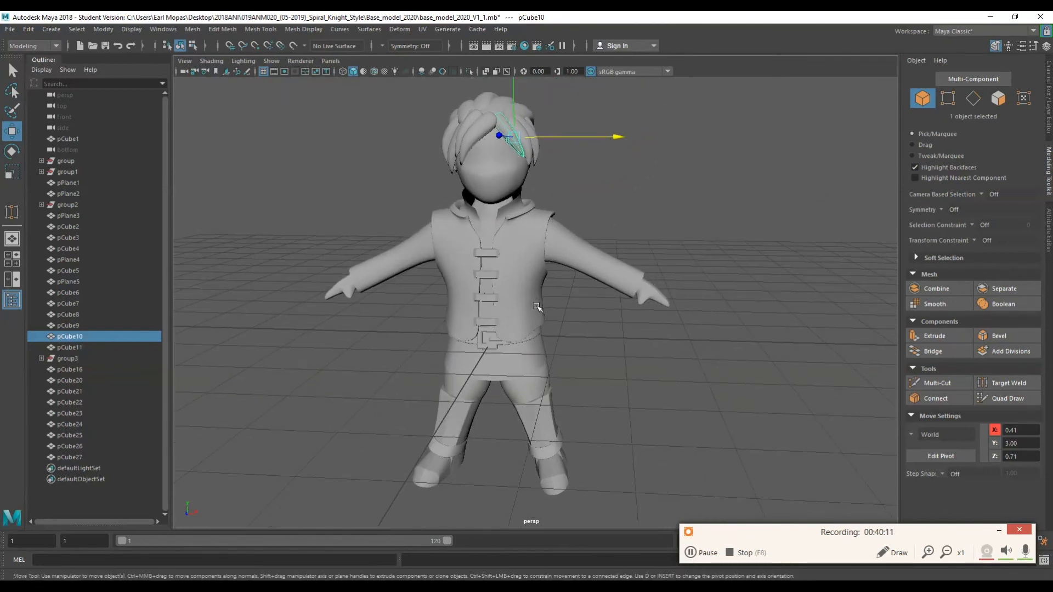
{"action": "left_click_drag", "start_coordinate": [525, 311], "coordinate": [560, 265]}
{"action": "left_click", "coordinate": [559, 313]}
{"action": "left_click_drag", "start_coordinate": [556, 306], "coordinate": [516, 329], "text": "alt"}
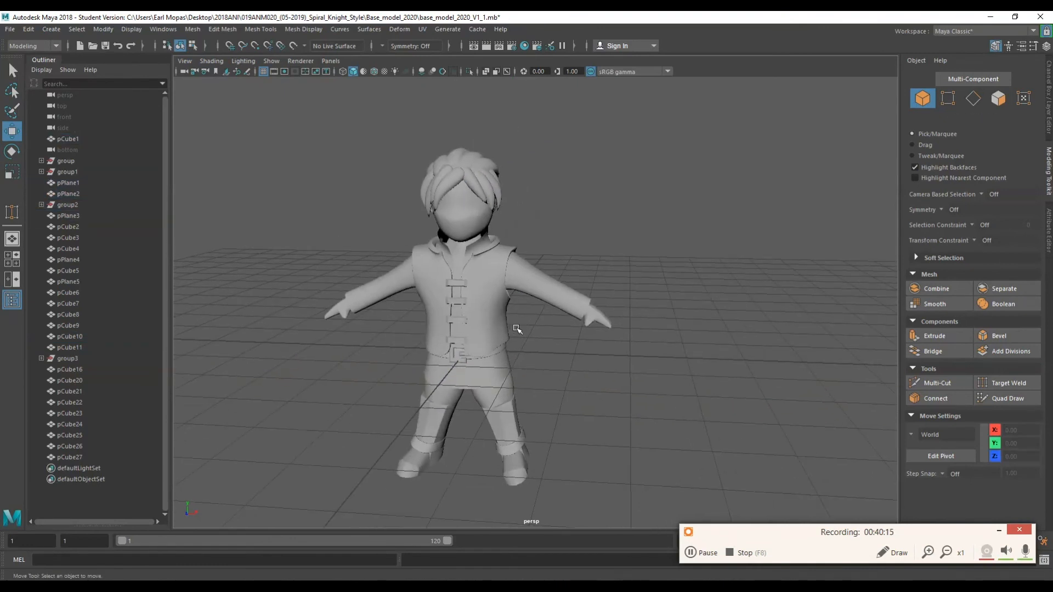